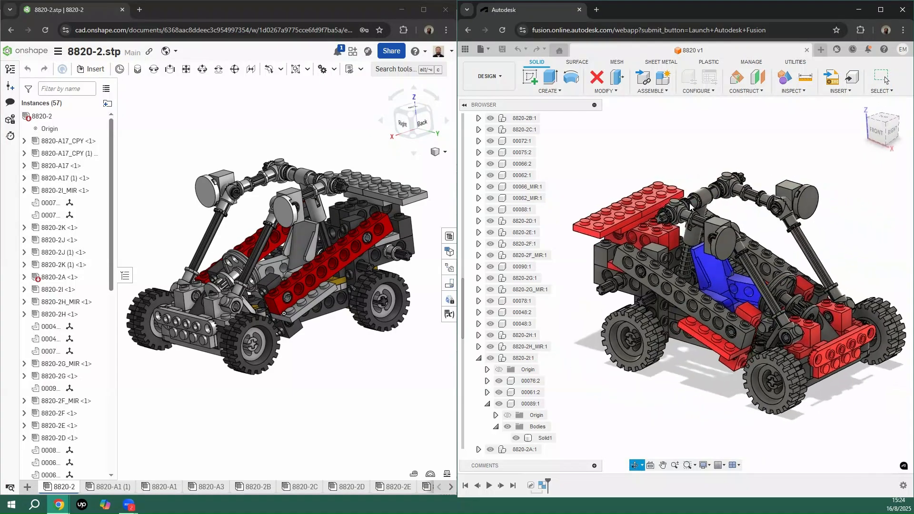
Step: Select the roll-cage strut beside the headlight and open its subassembly 8820-2J
{"action": "left_click", "coordinate": [270, 115]}
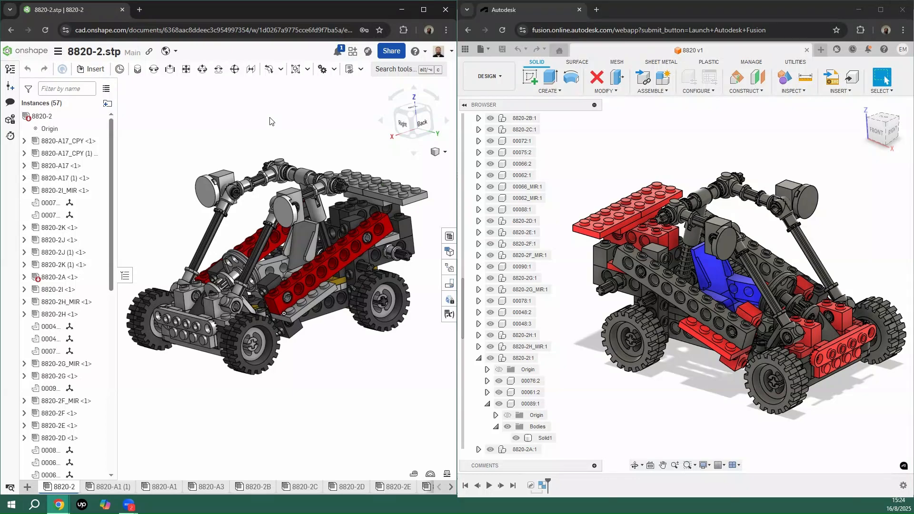
{"action": "scroll", "coordinate": [206, 129], "scroll_direction": "up", "scroll_amount": 10}
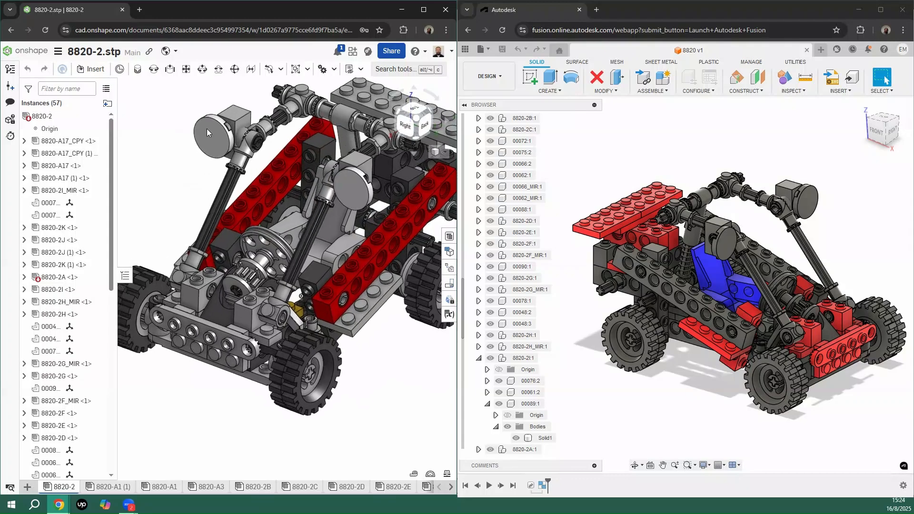
{"action": "scroll", "coordinate": [257, 206], "scroll_direction": "up", "scroll_amount": 6}
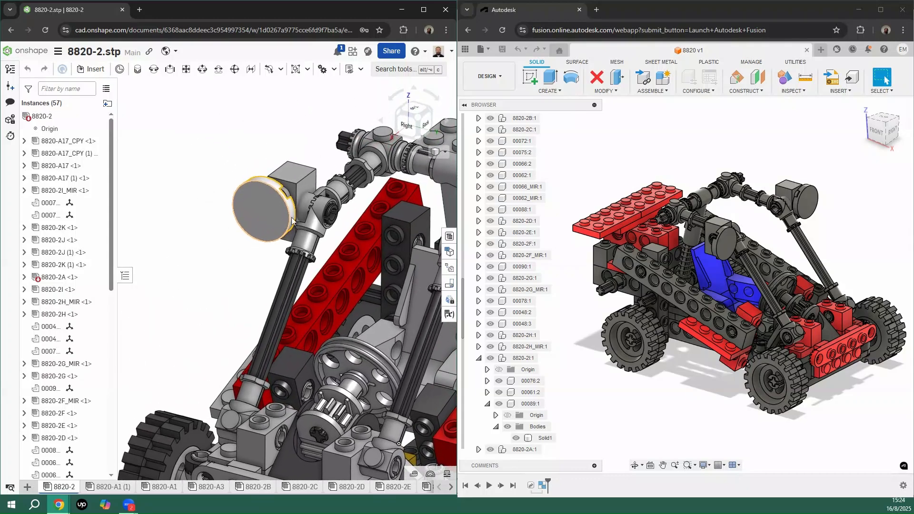
{"action": "left_click", "coordinate": [305, 242]}
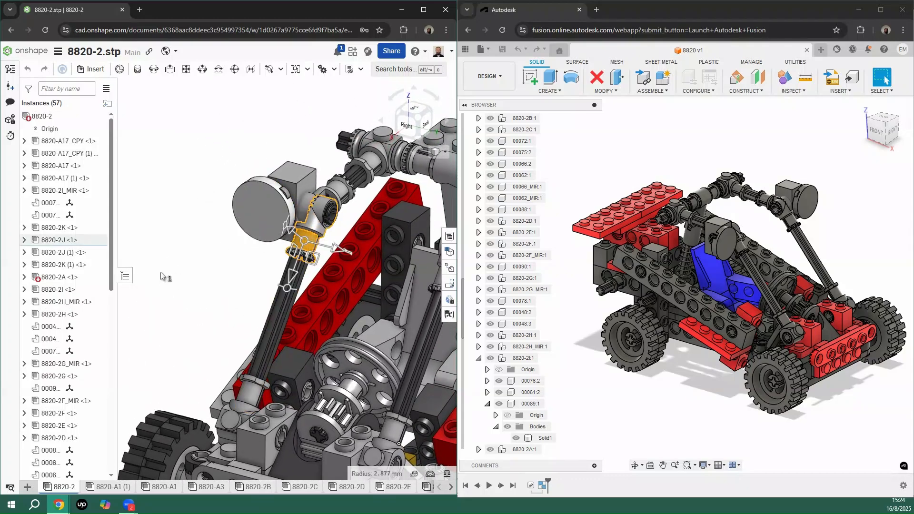
{"action": "left_click", "coordinate": [49, 242]}
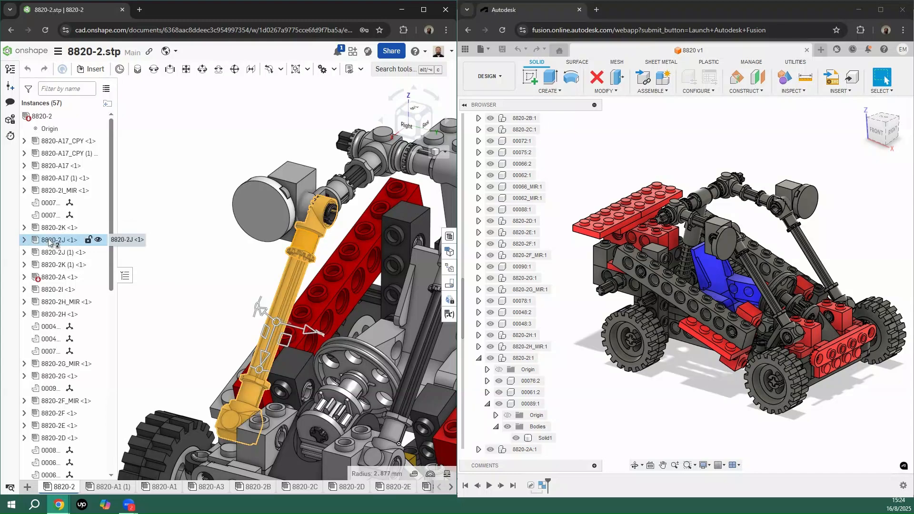
{"action": "right_click", "coordinate": [60, 243]}
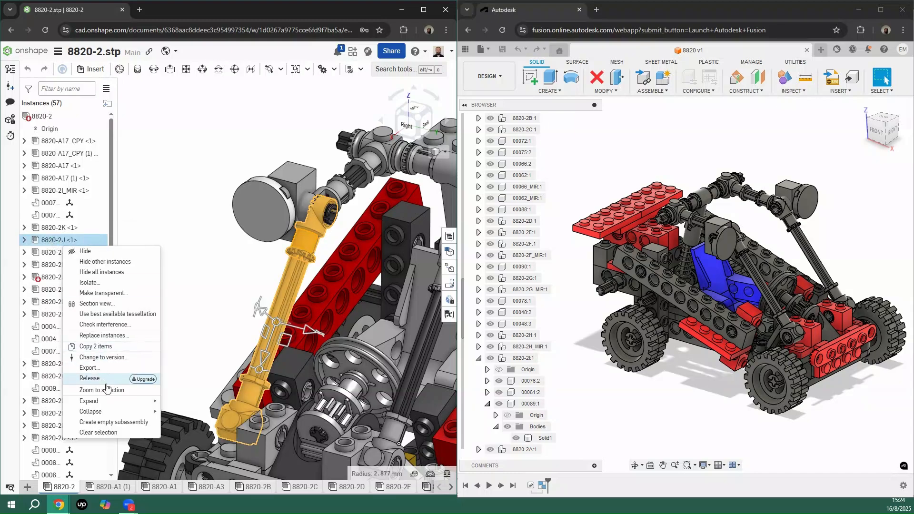
{"action": "left_click", "coordinate": [183, 253]}
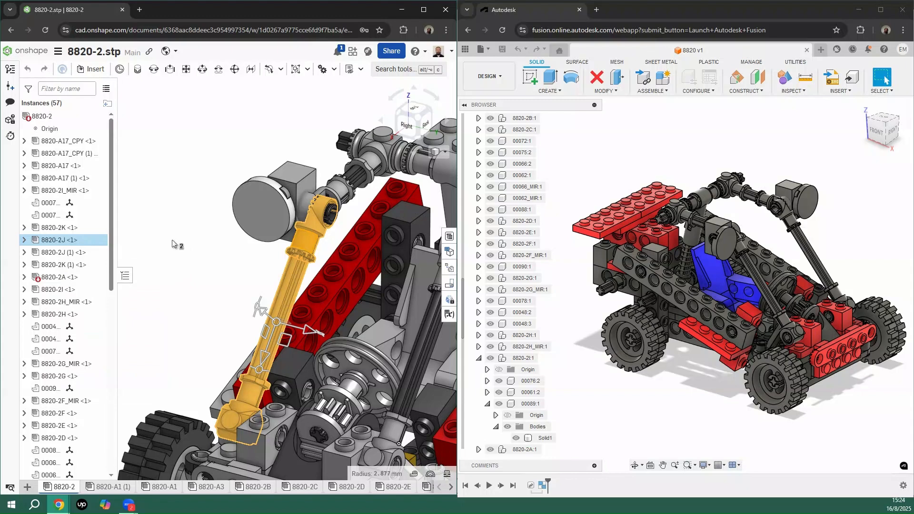
{"action": "left_click", "coordinate": [178, 244]}
{"action": "right_click", "coordinate": [61, 244]}
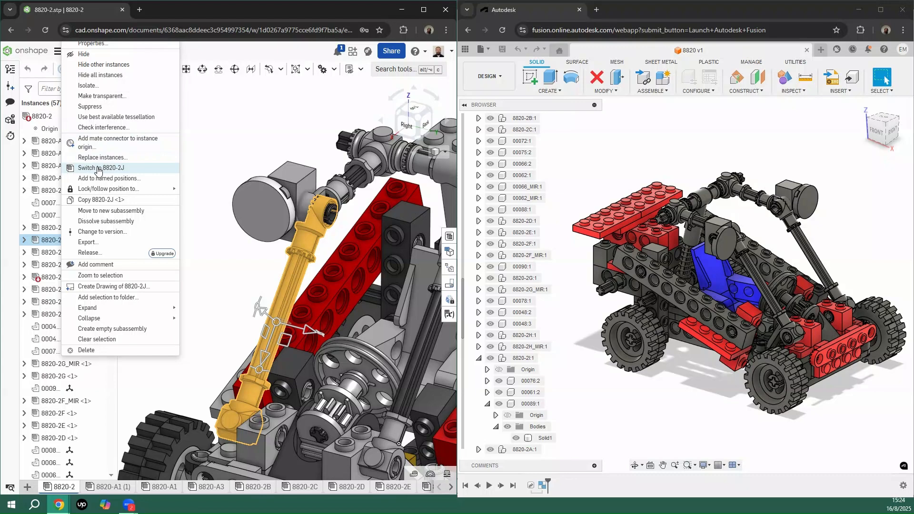
{"action": "left_click", "coordinate": [97, 168]}
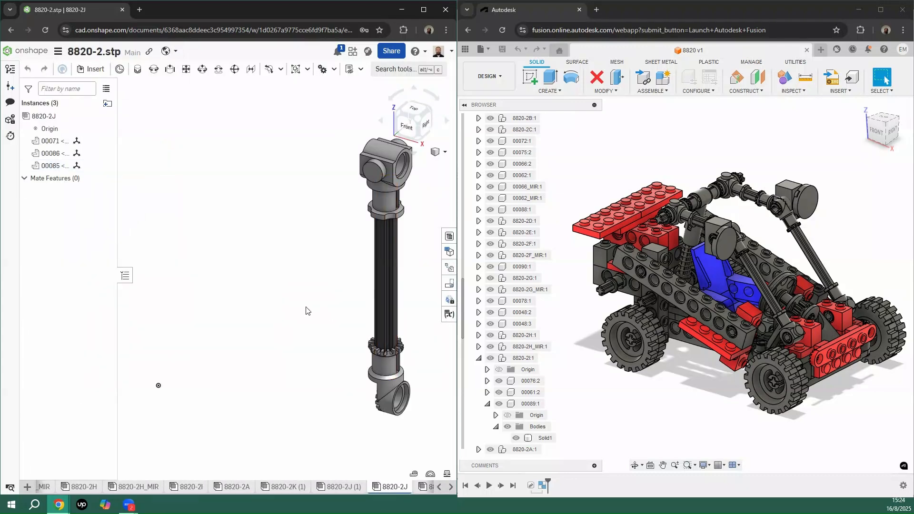
Step: Move the two end connectors and the axle apart to test how freely each part moves
{"action": "right_click_drag", "start_coordinate": [303, 305], "coordinate": [265, 225]}
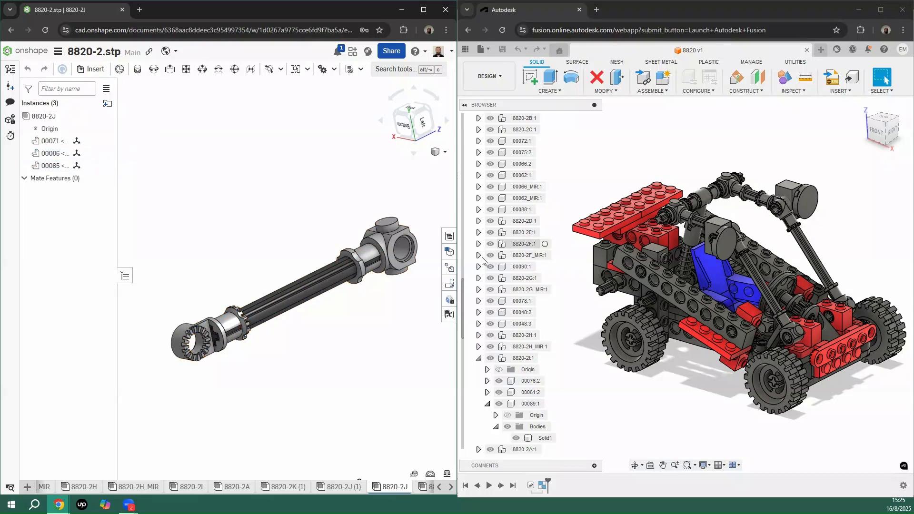
{"action": "left_click_drag", "start_coordinate": [395, 247], "coordinate": [369, 188]}
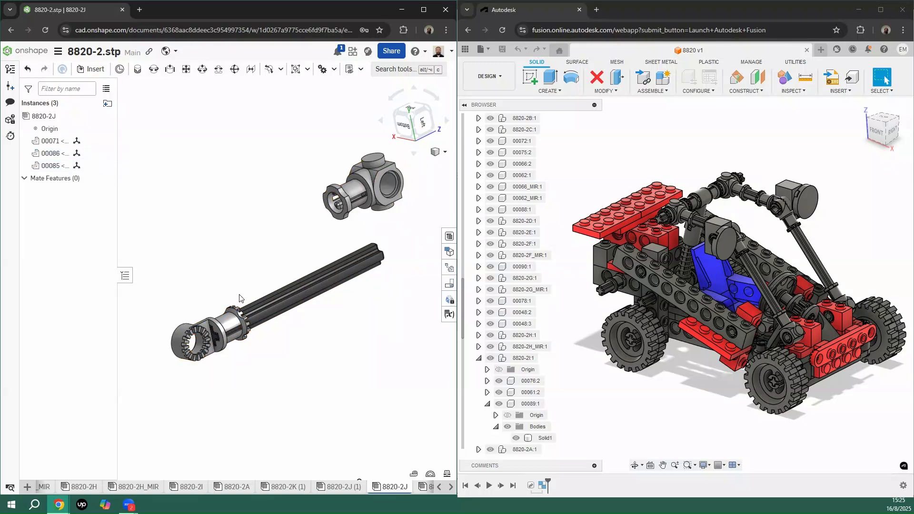
{"action": "left_click_drag", "start_coordinate": [210, 359], "coordinate": [153, 241]}
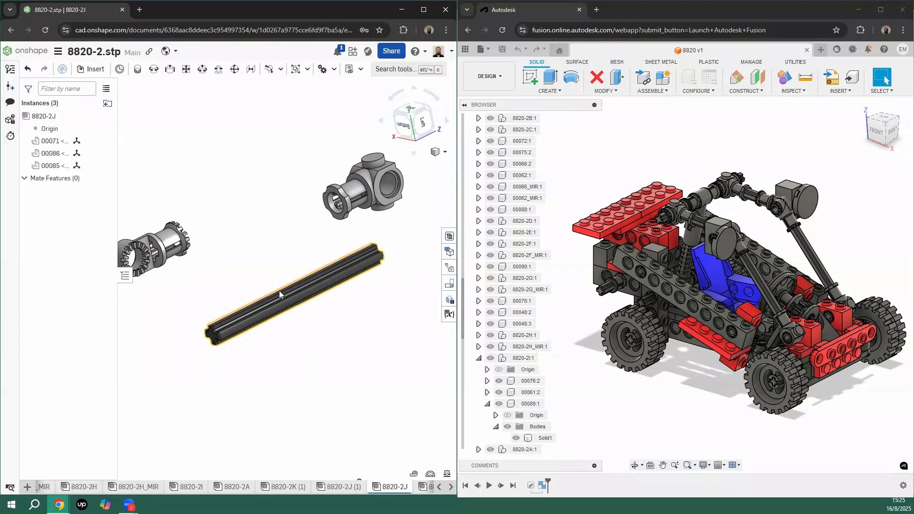
{"action": "left_click_drag", "start_coordinate": [281, 295], "coordinate": [327, 337]}
{"action": "left_click_drag", "start_coordinate": [252, 295], "coordinate": [212, 158]}
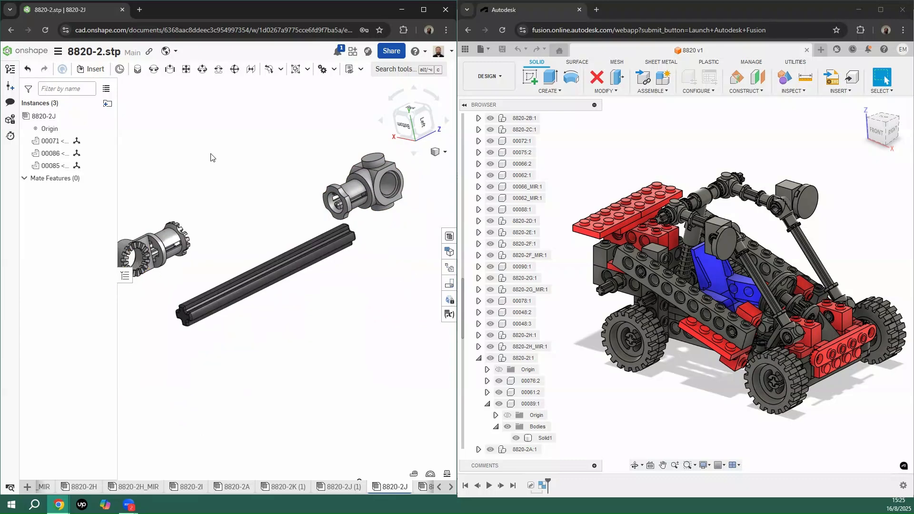
Step: Undo the moves of the connectors and the axle
{"action": "left_click", "coordinate": [26, 70]}
{"action": "left_click", "coordinate": [26, 70]}
{"action": "left_click", "coordinate": [26, 70]}
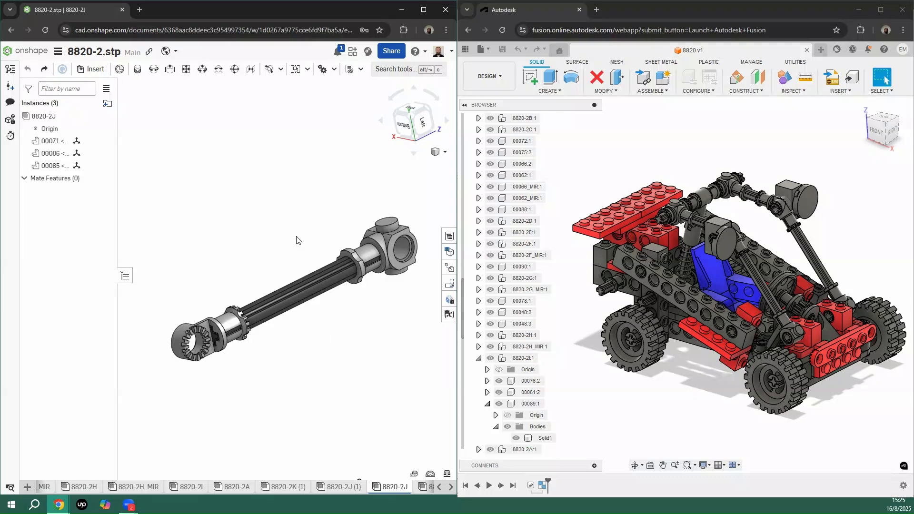
Step: Fix the axle 00071 in place and try to move it
{"action": "left_click", "coordinate": [48, 145]}
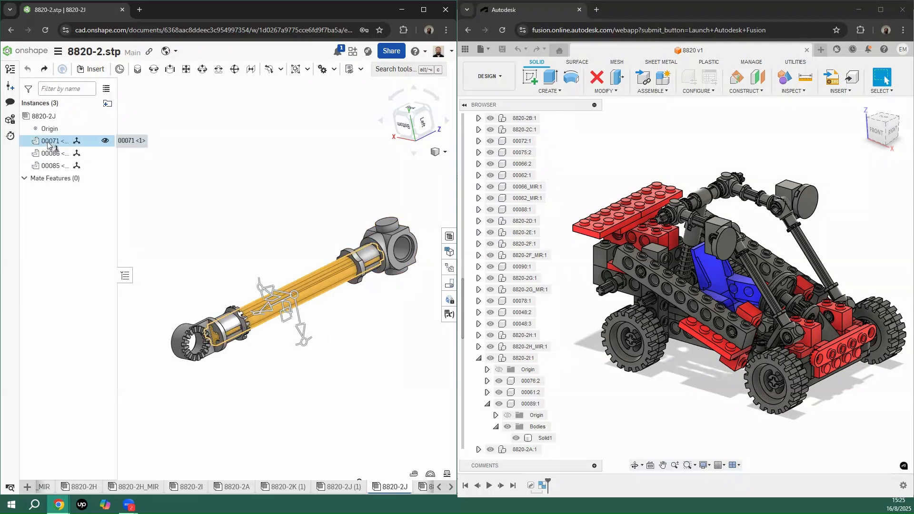
{"action": "right_click", "coordinate": [48, 144]}
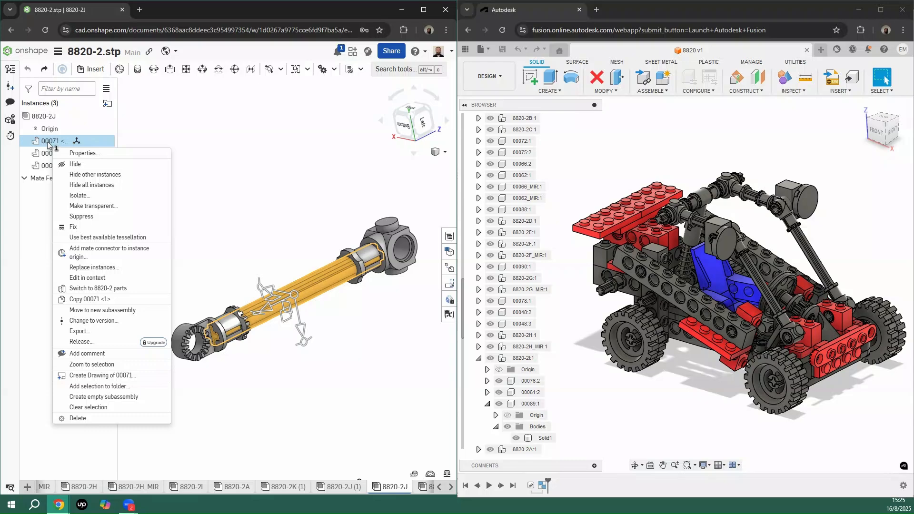
{"action": "left_click", "coordinate": [74, 227]}
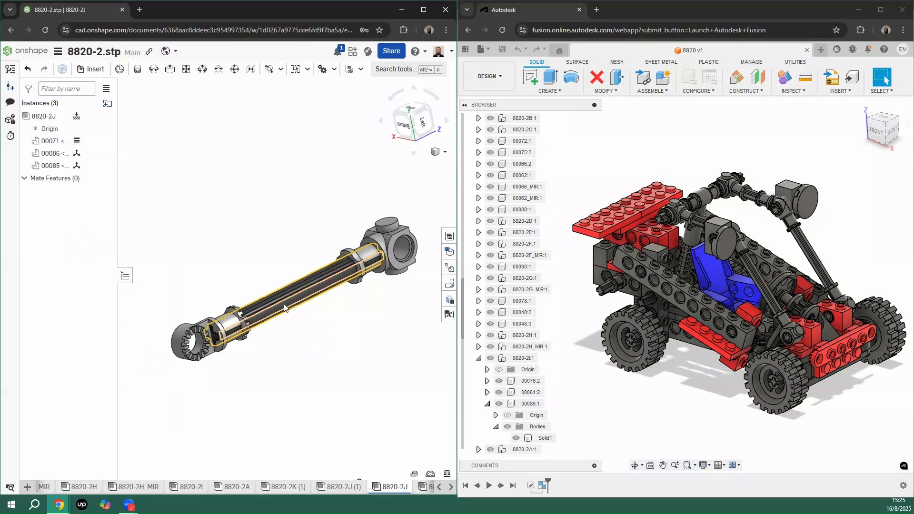
{"action": "left_click_drag", "start_coordinate": [283, 307], "coordinate": [313, 349]}
{"action": "left_click_drag", "start_coordinate": [322, 277], "coordinate": [356, 323]}
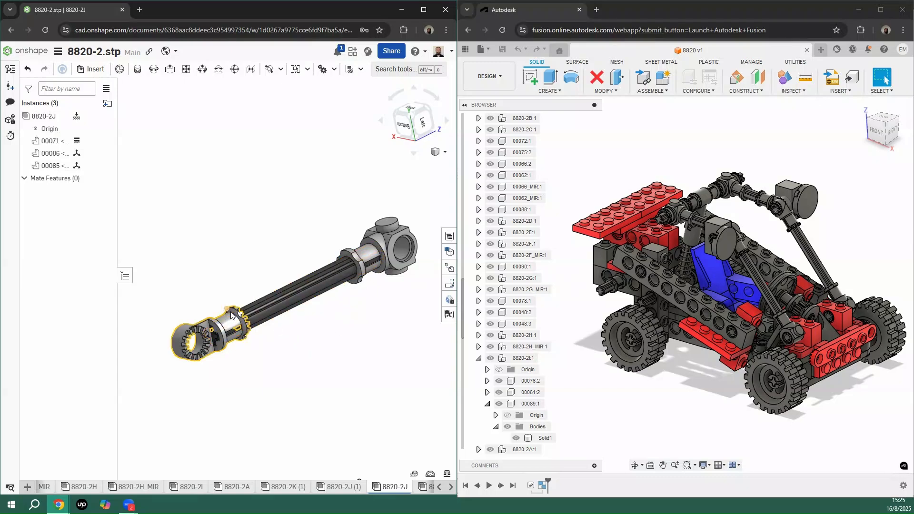
Step: Move the toothed connector 00085 and the block connector 00086 clear of the two ends of the fixed axle
{"action": "left_click_drag", "start_coordinate": [227, 325], "coordinate": [160, 282]}
{"action": "left_click_drag", "start_coordinate": [393, 225], "coordinate": [423, 167]}
{"action": "right_click_drag", "start_coordinate": [266, 227], "coordinate": [147, 99]}
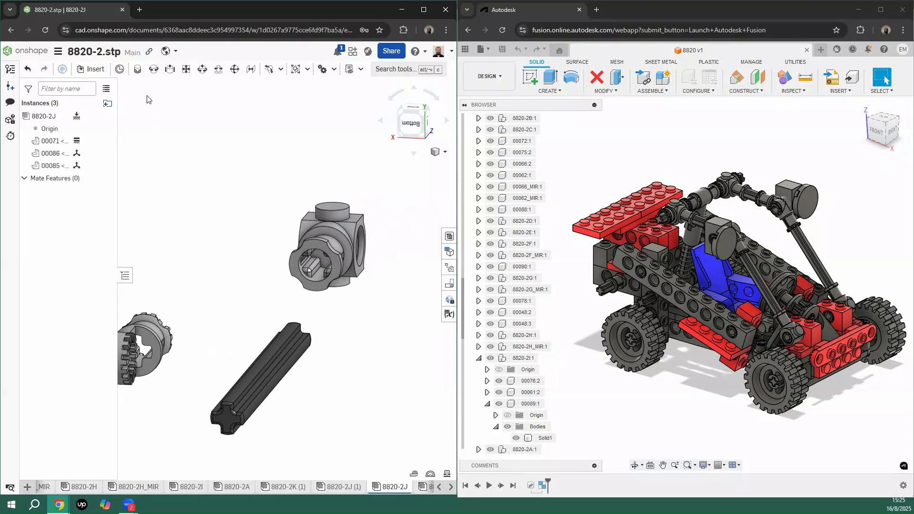
Step: Create a Fastened mate between the centre of the cross-shaped face inside connector 00086 and the centre of the axle 00071 end face
{"action": "left_click", "coordinate": [137, 72]}
{"action": "right_click_drag", "start_coordinate": [247, 210], "coordinate": [263, 220]}
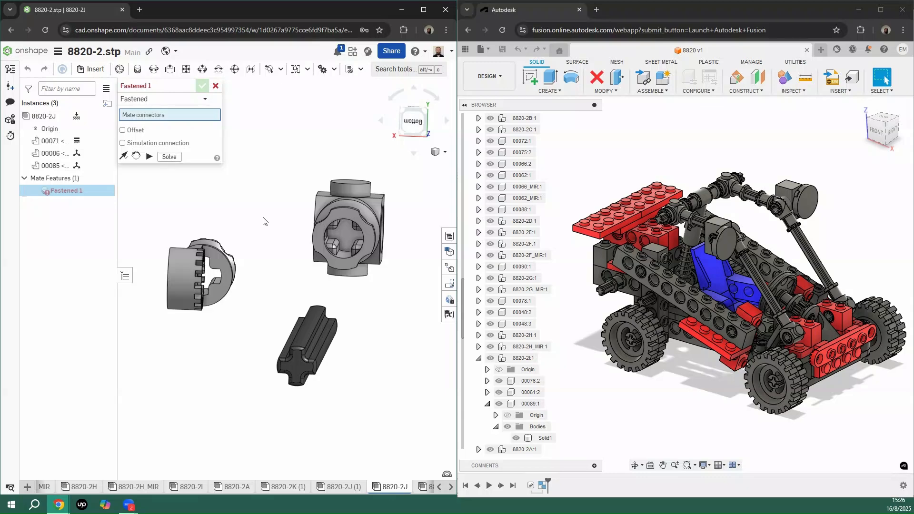
{"action": "scroll", "coordinate": [284, 233], "scroll_direction": "up", "scroll_amount": 5}
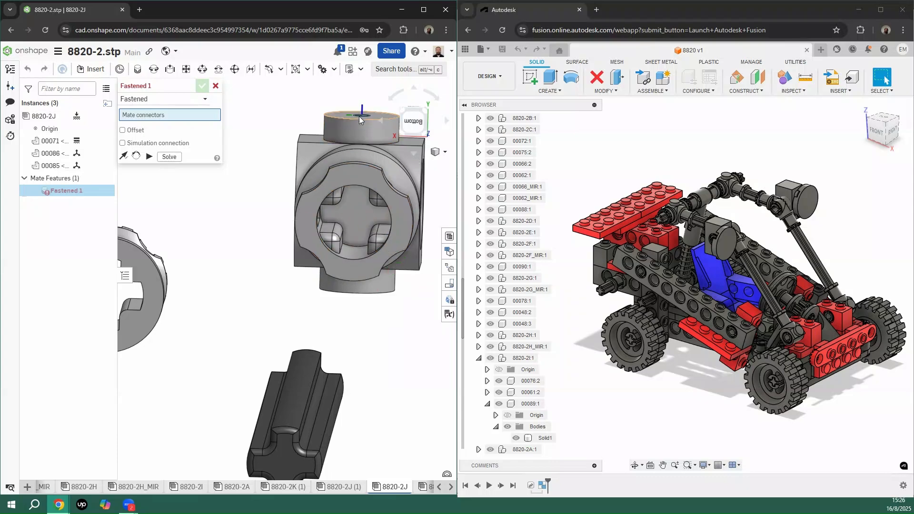
{"action": "scroll", "coordinate": [358, 119], "scroll_direction": "up", "scroll_amount": 10}
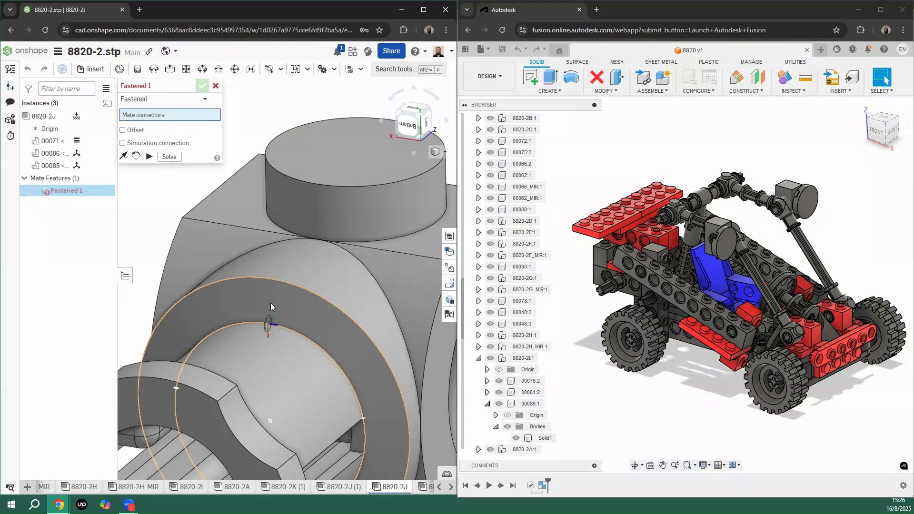
{"action": "scroll", "coordinate": [271, 302], "scroll_direction": "down", "scroll_amount": 3}
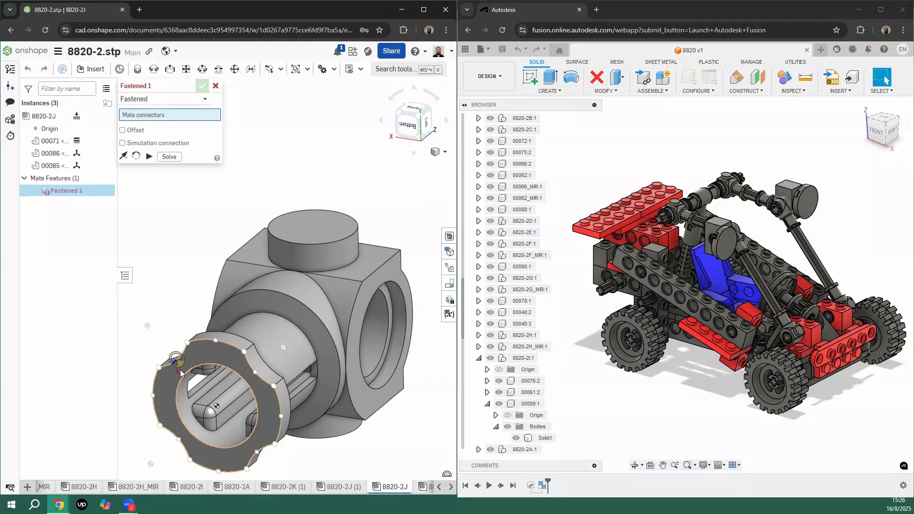
{"action": "right_click_drag", "start_coordinate": [205, 360], "coordinate": [206, 358]}
{"action": "key", "text": "n"}
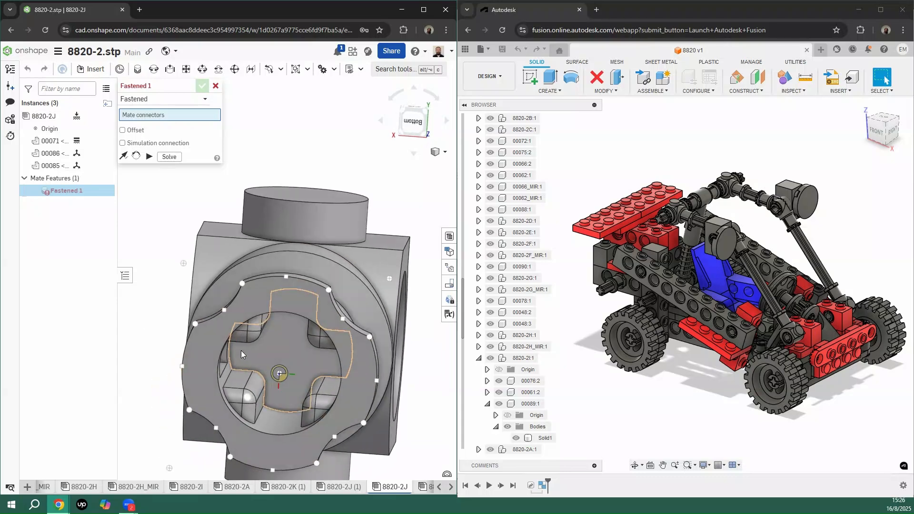
{"action": "right_click_drag", "start_coordinate": [307, 346], "coordinate": [312, 345]}
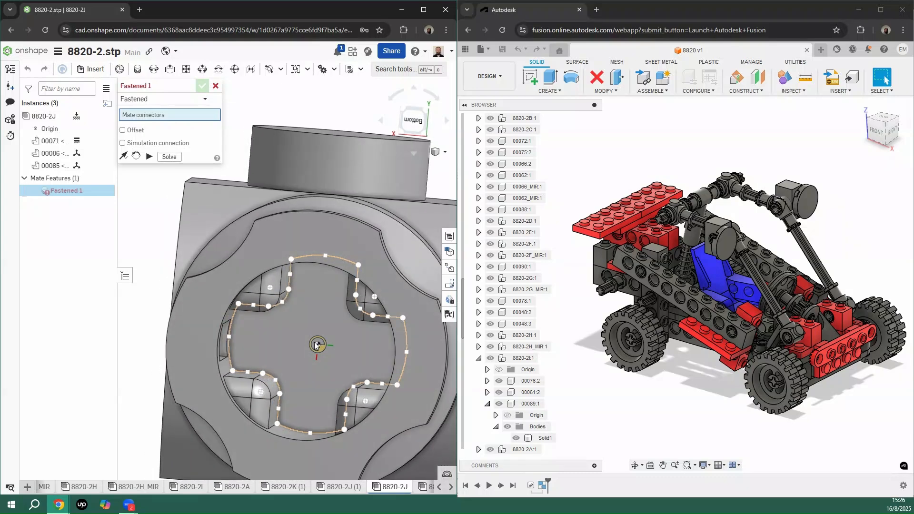
{"action": "left_click", "coordinate": [315, 344]}
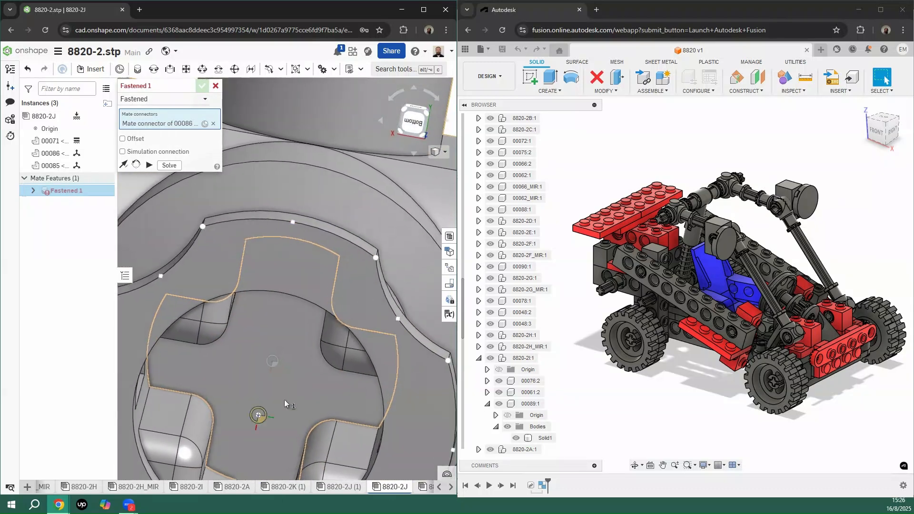
{"action": "left_click", "coordinate": [280, 358]}
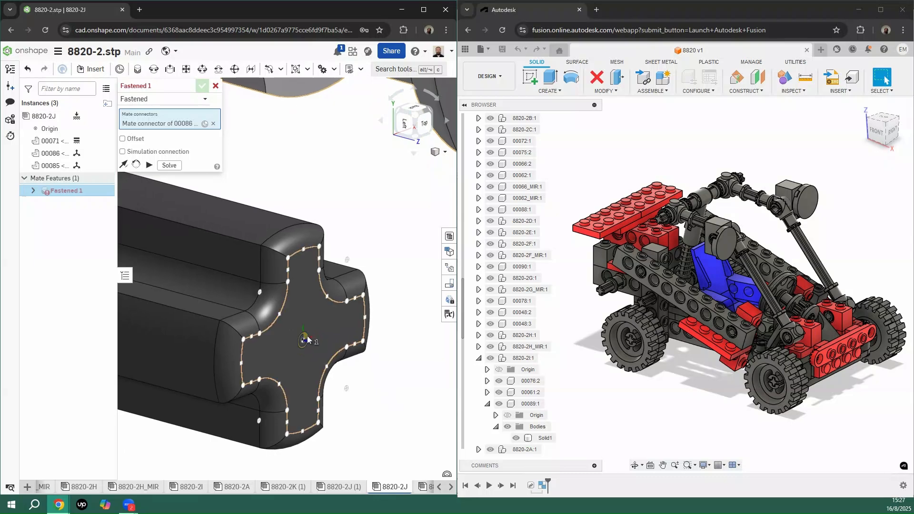
{"action": "left_click", "coordinate": [308, 339]}
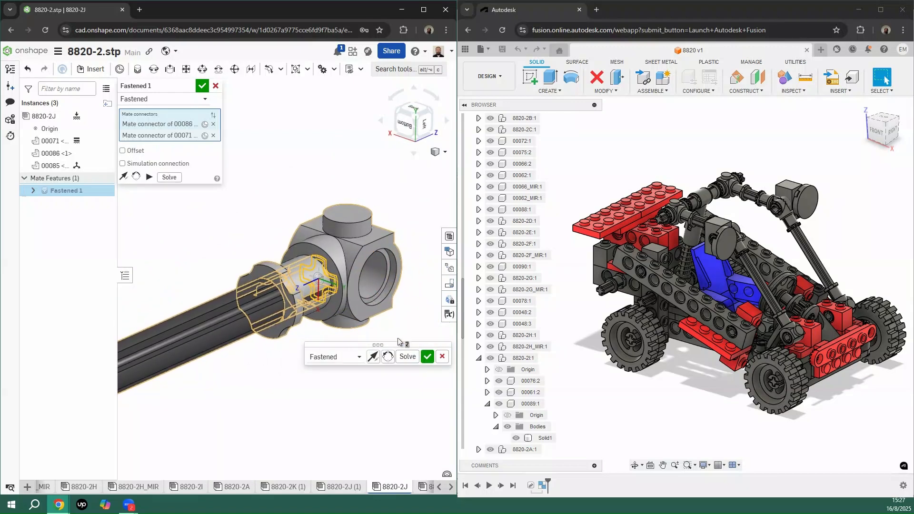
Step: Cycle the secondary axis orientation of the connector-to-axle Fastened mate, and commit the mate
{"action": "left_click", "coordinate": [390, 360]}
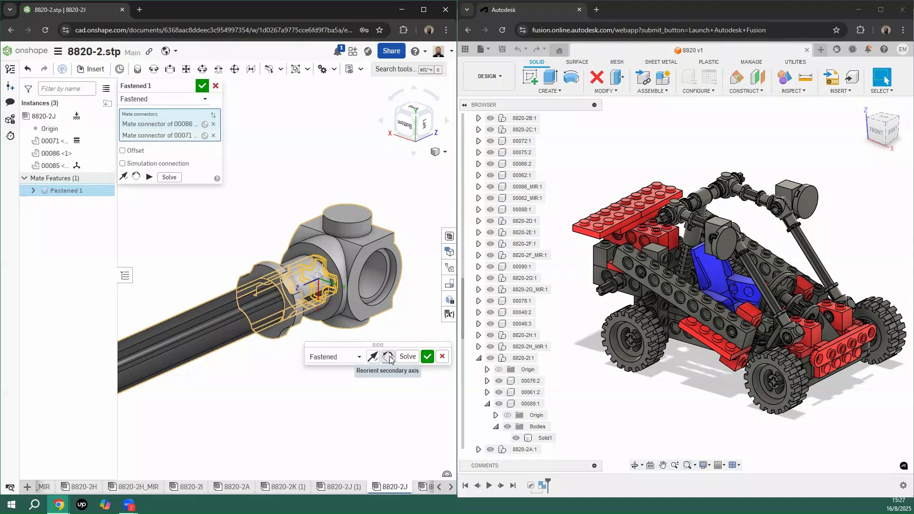
{"action": "left_click", "coordinate": [388, 357]}
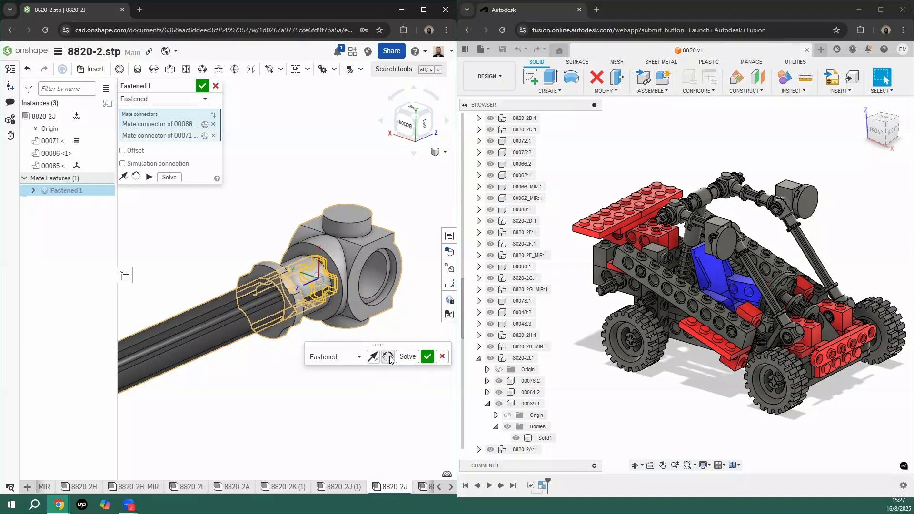
{"action": "left_click", "coordinate": [388, 357]}
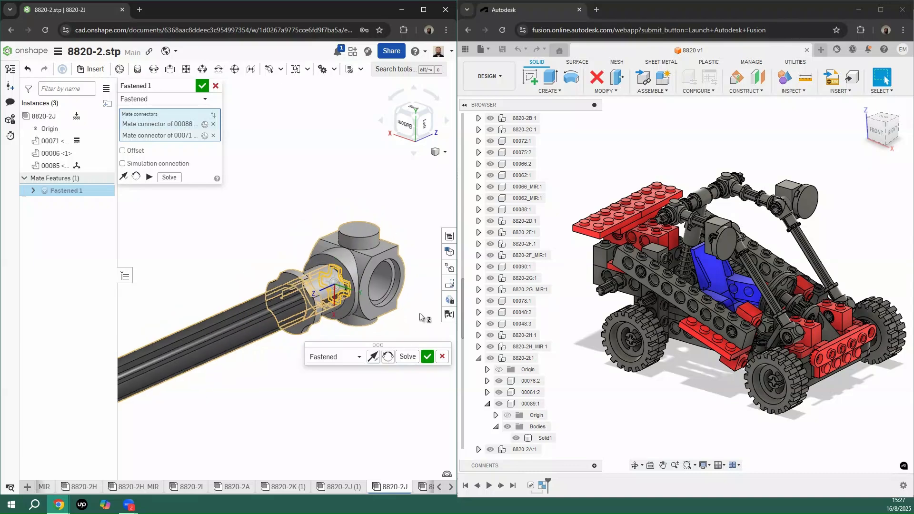
{"action": "scroll", "coordinate": [421, 318], "scroll_direction": "down", "scroll_amount": 3}
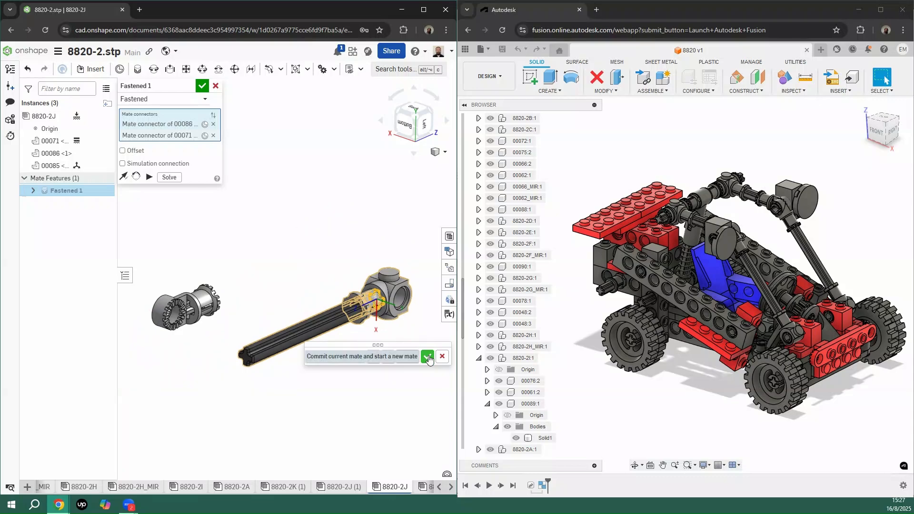
{"action": "left_click", "coordinate": [427, 358]}
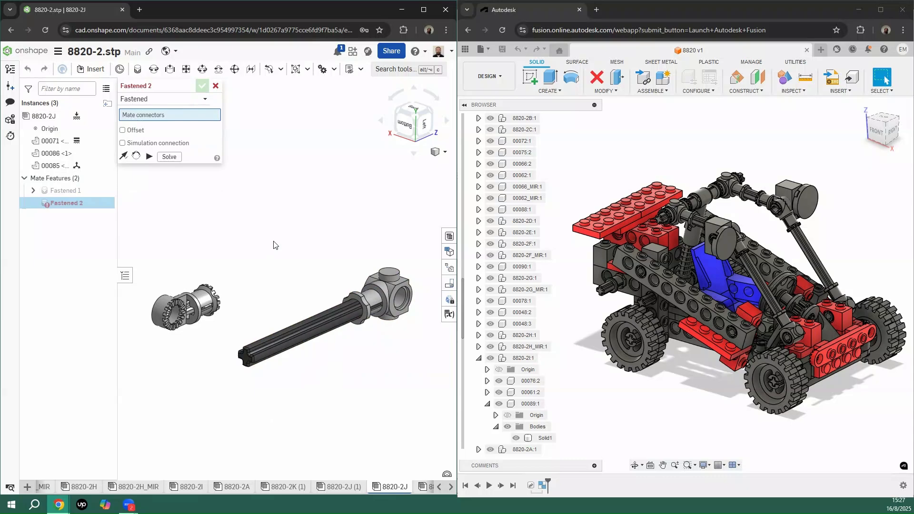
Step: Create a Fastened mate between the cross-shaped inner face of connector 00085 and the centre of the free end face of axle 00071
{"action": "scroll", "coordinate": [286, 255], "scroll_direction": "up", "scroll_amount": 3}
{"action": "key", "text": "shift+5"}
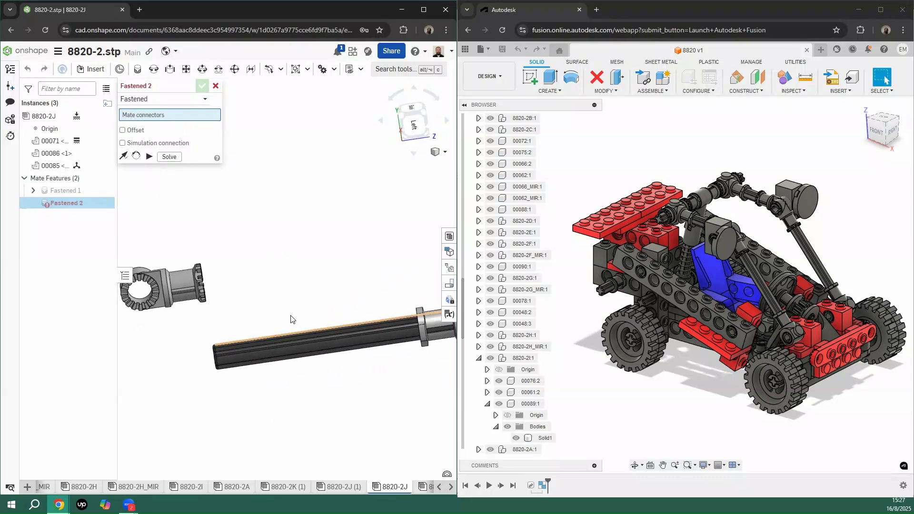
{"action": "scroll", "coordinate": [297, 330], "scroll_direction": "up", "scroll_amount": 3}
{"action": "scroll", "coordinate": [257, 352], "scroll_direction": "up", "scroll_amount": 5}
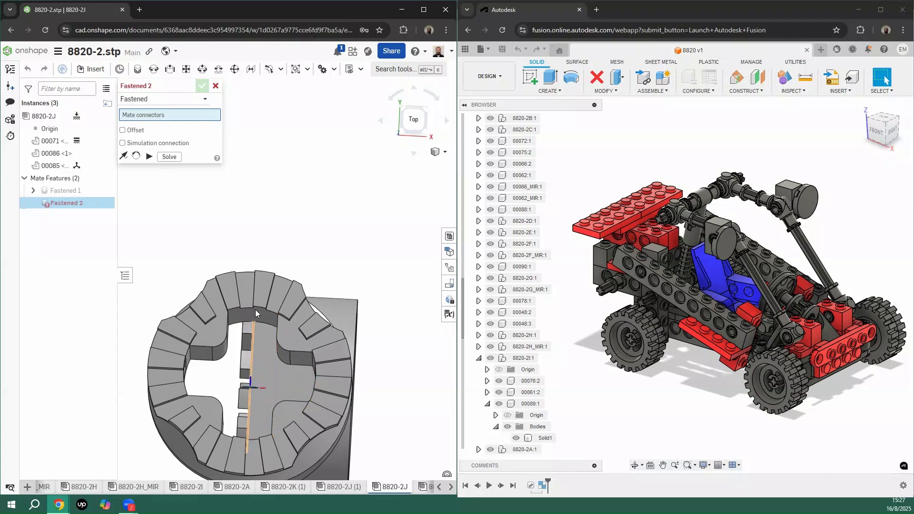
{"action": "right_click_drag", "start_coordinate": [255, 309], "coordinate": [259, 361]}
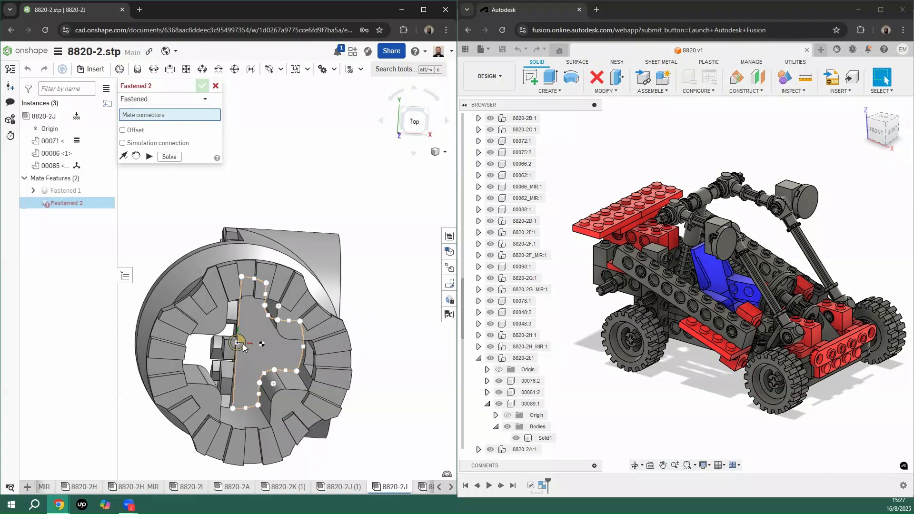
{"action": "left_click", "coordinate": [243, 344]}
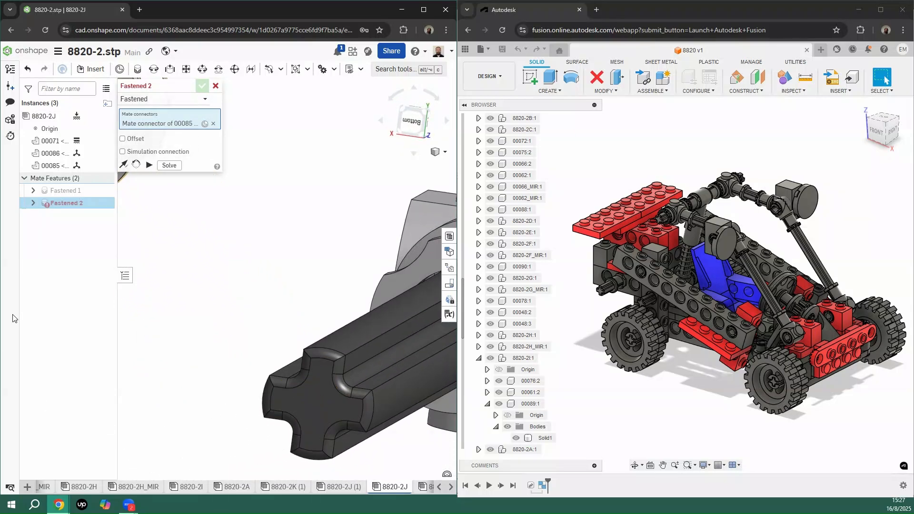
{"action": "left_click", "coordinate": [314, 401]}
{"action": "right_click_drag", "start_coordinate": [197, 246], "coordinate": [231, 244]}
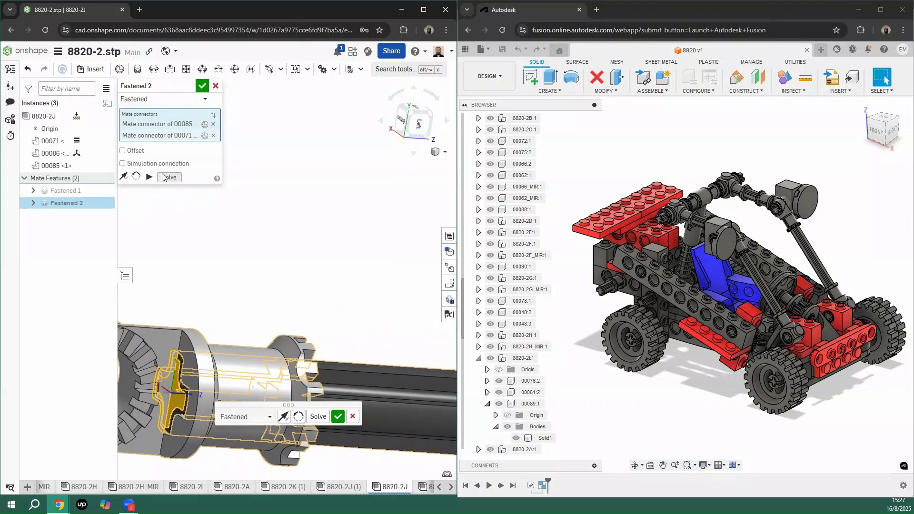
{"action": "left_click", "coordinate": [338, 416]}
{"action": "key", "text": "m"}
{"action": "right_click_drag", "start_coordinate": [326, 241], "coordinate": [300, 303]}
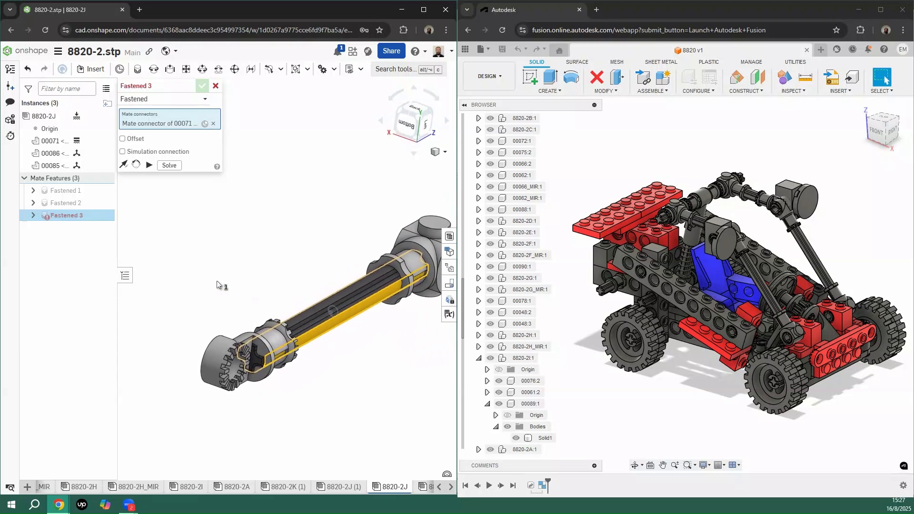
{"action": "left_click", "coordinate": [216, 86]}
{"action": "scroll", "coordinate": [292, 316], "scroll_direction": "up", "scroll_amount": 3}
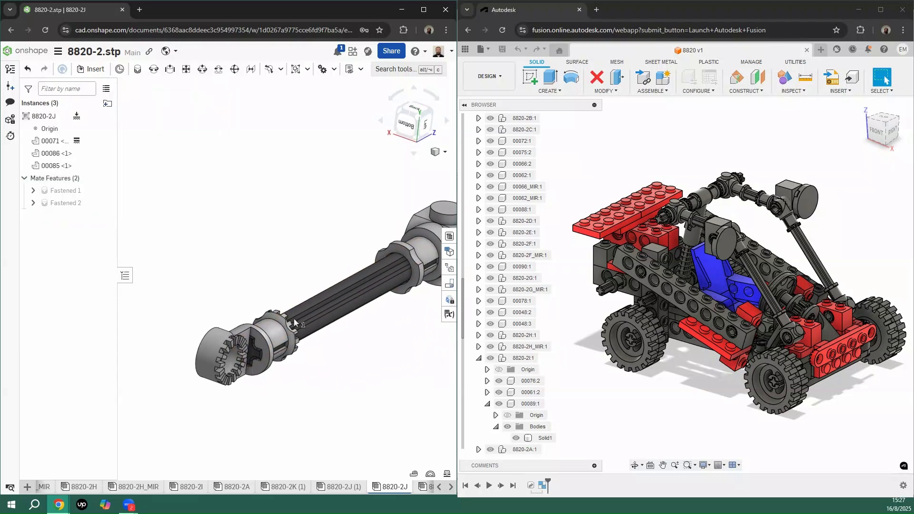
{"action": "right_click_drag", "start_coordinate": [275, 290], "coordinate": [245, 247]}
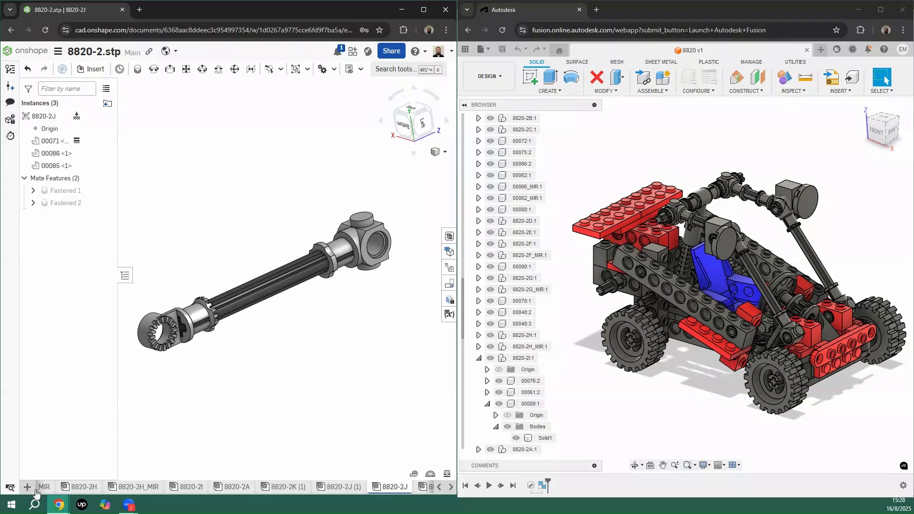
Step: Open the main assembly 8820-2 and select the strut subassembly 8820-2J beside the headlight
{"action": "scroll", "coordinate": [57, 492], "scroll_direction": "up", "scroll_amount": 5}
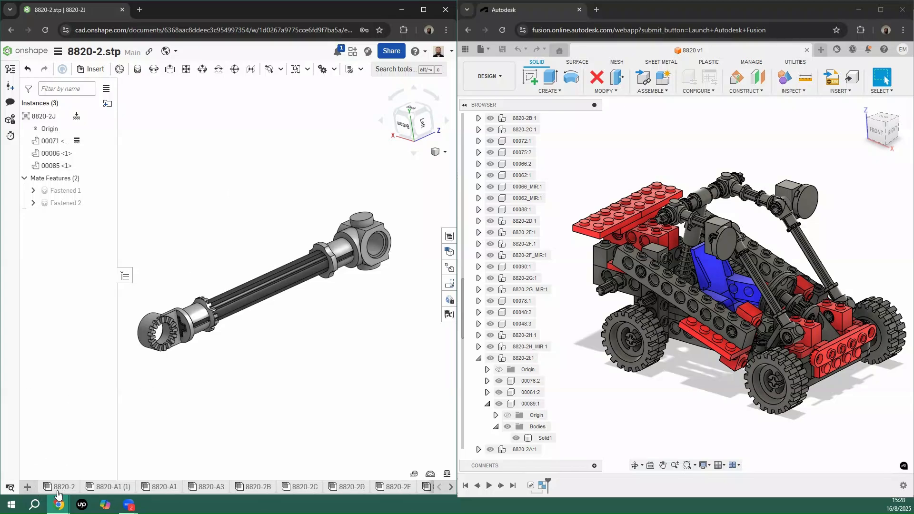
{"action": "left_click", "coordinate": [57, 490]}
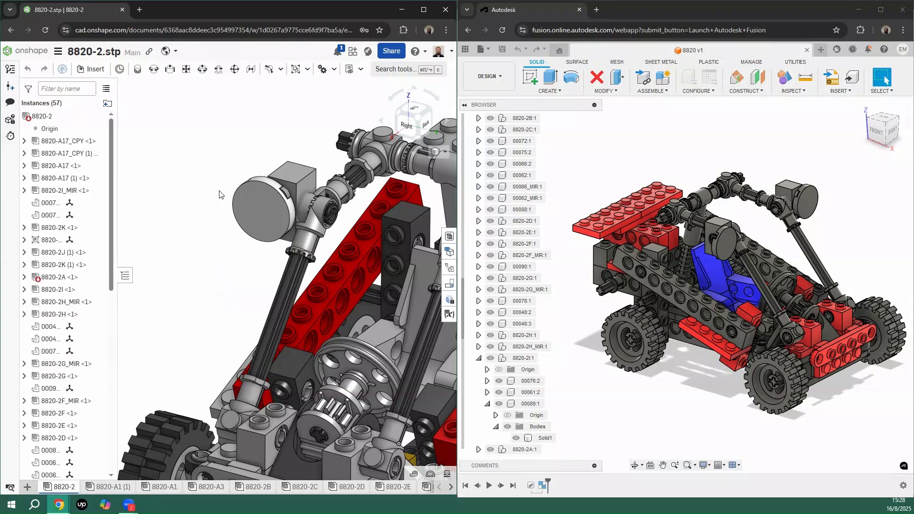
{"action": "left_click", "coordinate": [314, 224]}
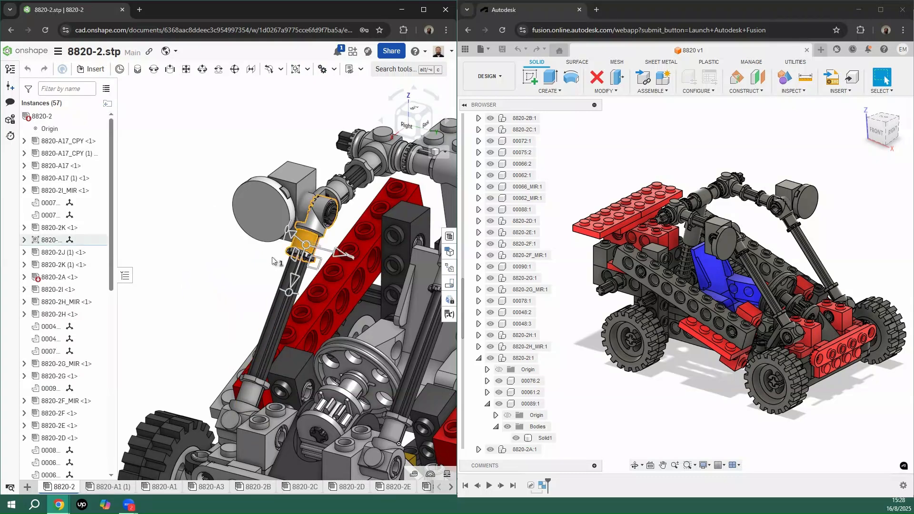
{"action": "left_click", "coordinate": [72, 240]}
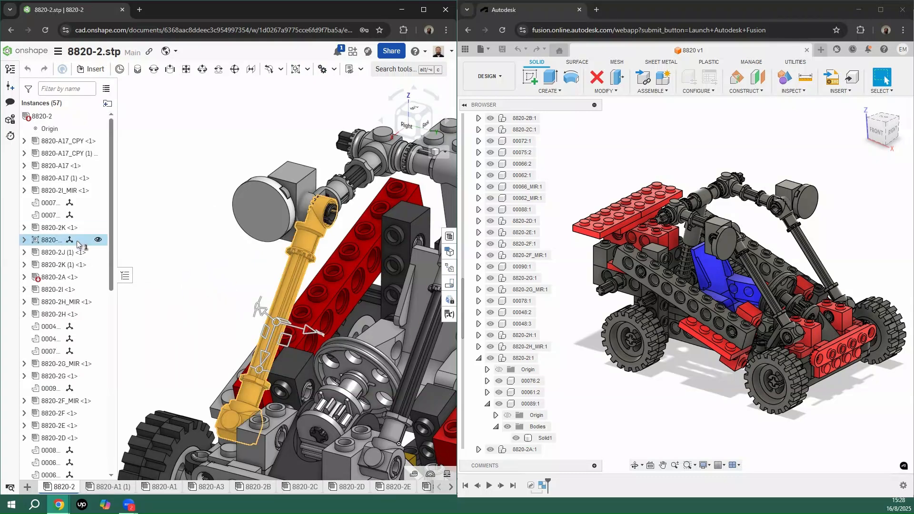
{"action": "scroll", "coordinate": [269, 262], "scroll_direction": "up", "scroll_amount": 5}
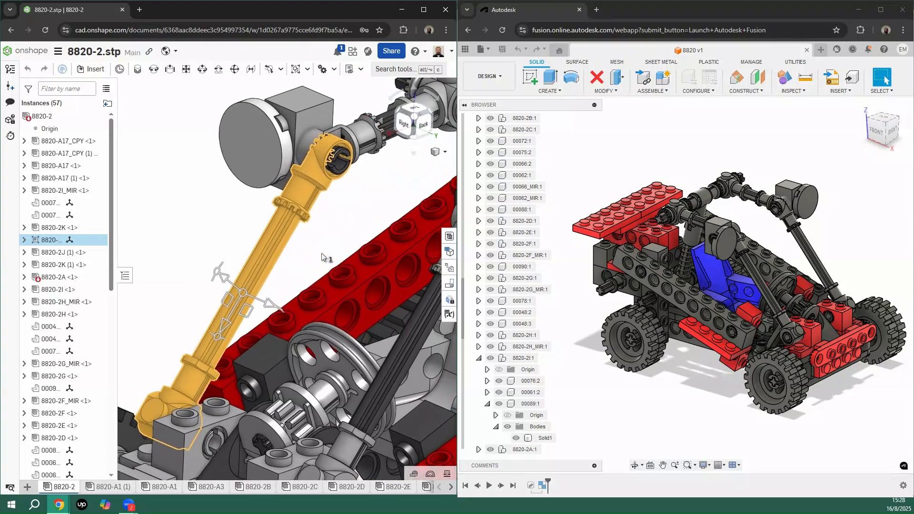
{"action": "scroll", "coordinate": [305, 241], "scroll_direction": "down", "scroll_amount": 2}
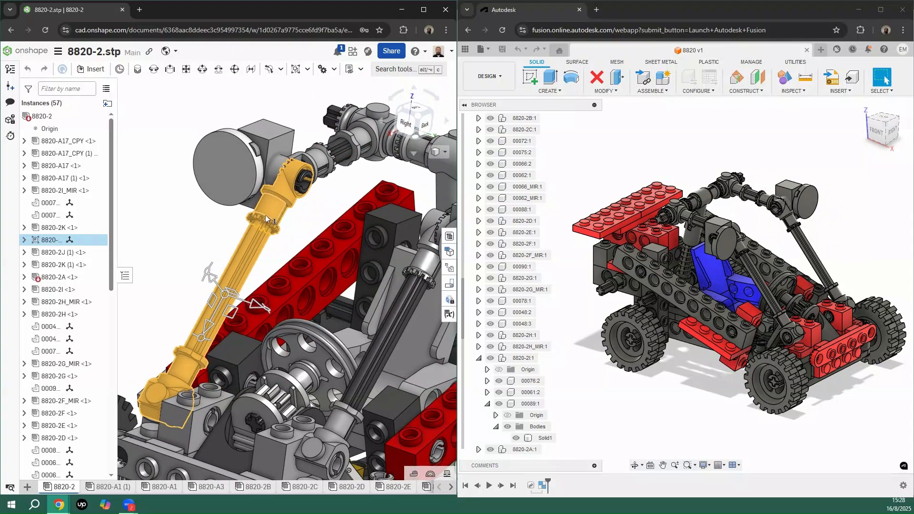
Step: Try moving the whole 8820-2J strut away from the buggy as one unit, and undo the move
{"action": "left_click_drag", "start_coordinate": [266, 219], "coordinate": [189, 123]}
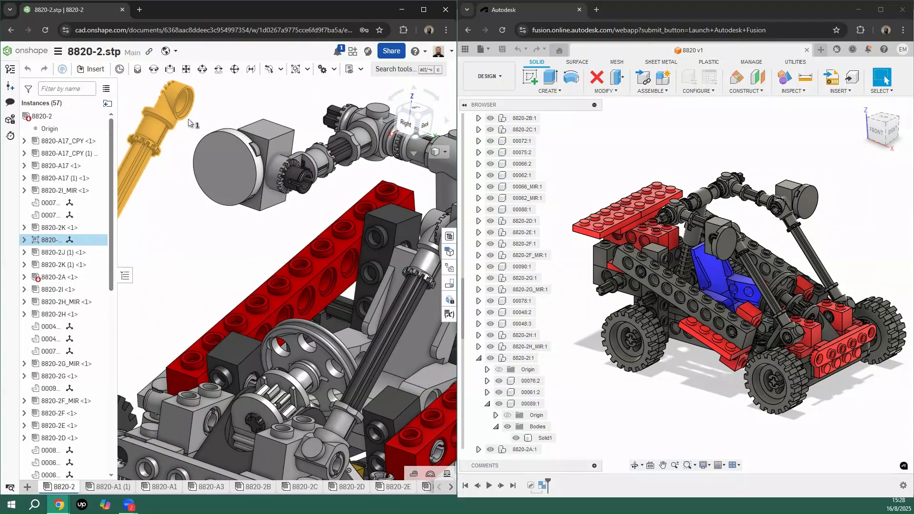
{"action": "scroll", "coordinate": [243, 304], "scroll_direction": "down", "scroll_amount": 4}
{"action": "right_click_drag", "start_coordinate": [259, 285], "coordinate": [296, 298]}
{"action": "scroll", "coordinate": [205, 285], "scroll_direction": "up", "scroll_amount": 2}
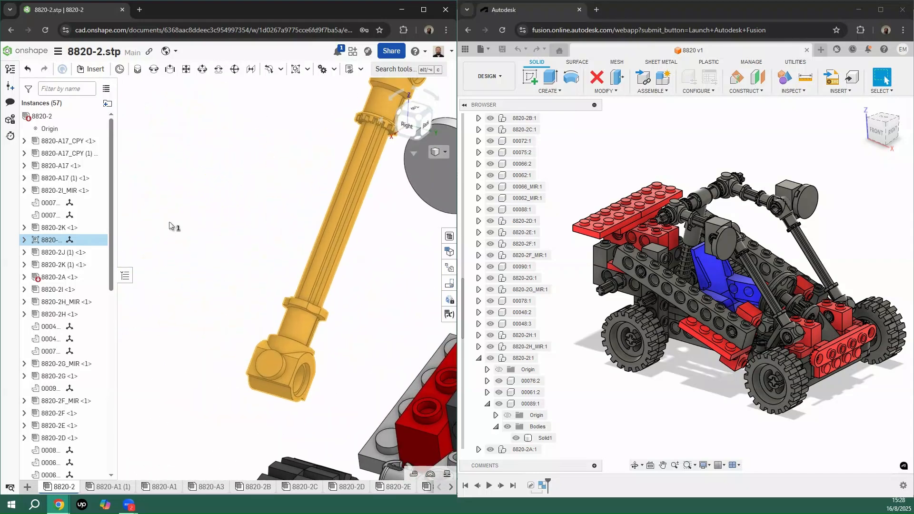
{"action": "scroll", "coordinate": [200, 214], "scroll_direction": "down", "scroll_amount": 2}
{"action": "left_click", "coordinate": [198, 213]}
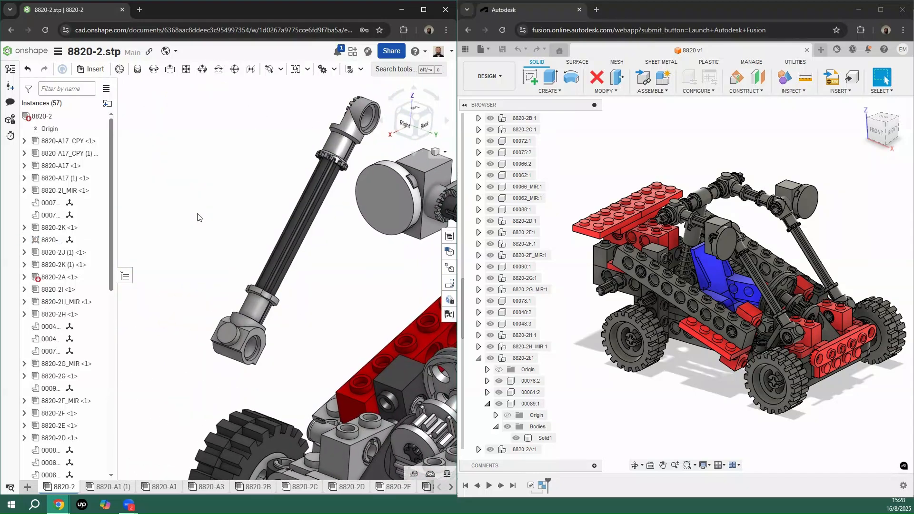
{"action": "scroll", "coordinate": [198, 218], "scroll_direction": "down", "scroll_amount": 5}
{"action": "scroll", "coordinate": [354, 257], "scroll_direction": "up", "scroll_amount": 3}
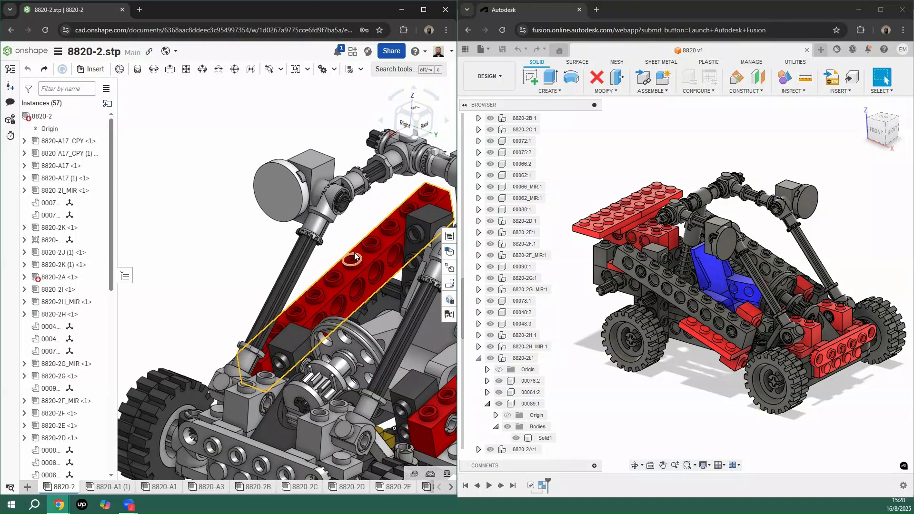
{"action": "scroll", "coordinate": [355, 257], "scroll_direction": "down", "scroll_amount": 4}
Step: Switch to Autodesk Fusion, find the matching strut's upper connector in the browser, and select its parent subassembly 8820-2J:2
{"action": "left_click", "coordinate": [673, 140]}
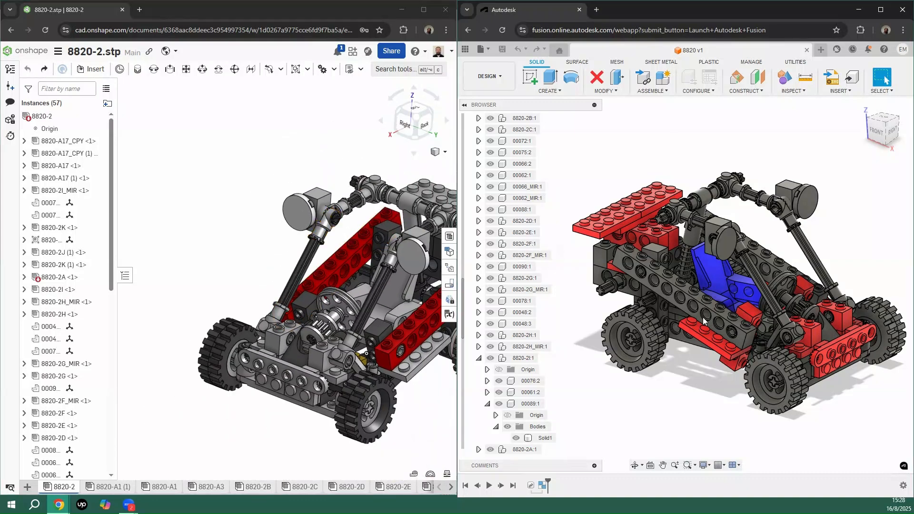
{"action": "middle_click_drag", "start_coordinate": [809, 268], "coordinate": [651, 231]}
{"action": "scroll", "coordinate": [651, 232], "scroll_direction": "up", "scroll_amount": 5}
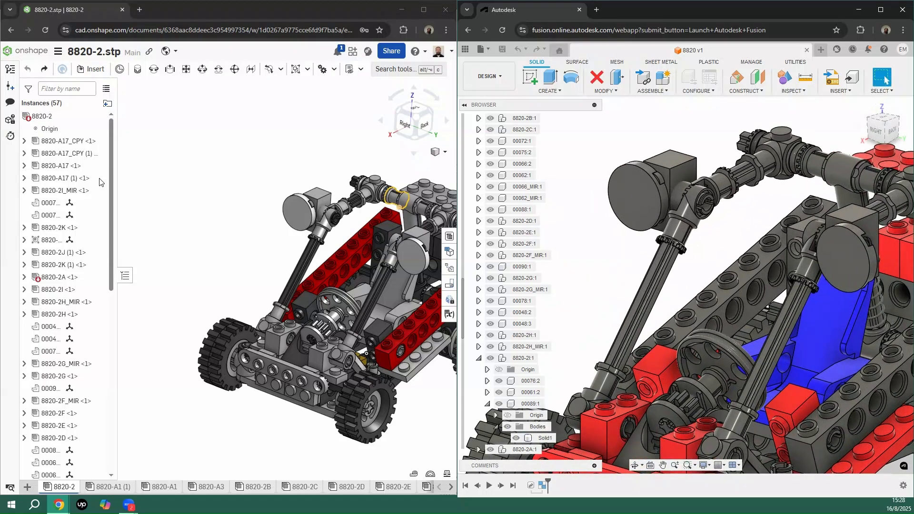
{"action": "right_click", "coordinate": [680, 231]}
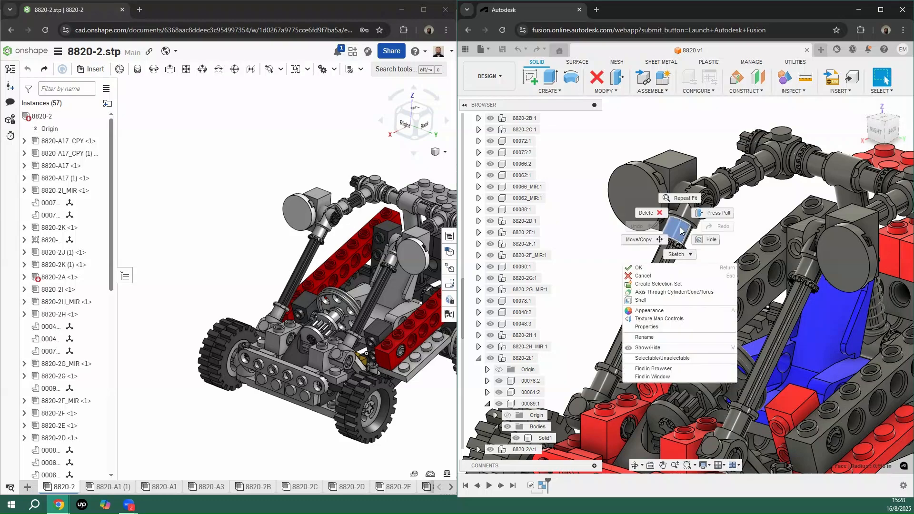
{"action": "left_click", "coordinate": [655, 370]}
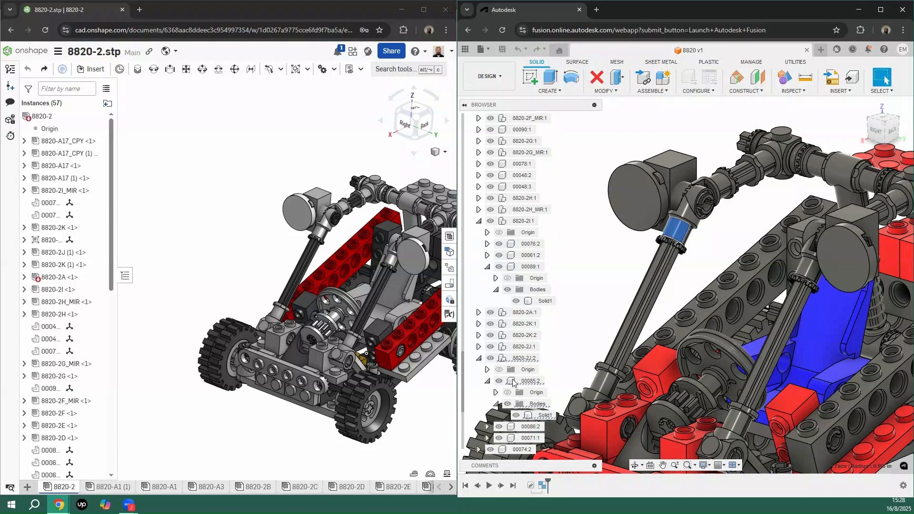
{"action": "scroll", "coordinate": [555, 351], "scroll_direction": "down", "scroll_amount": 4}
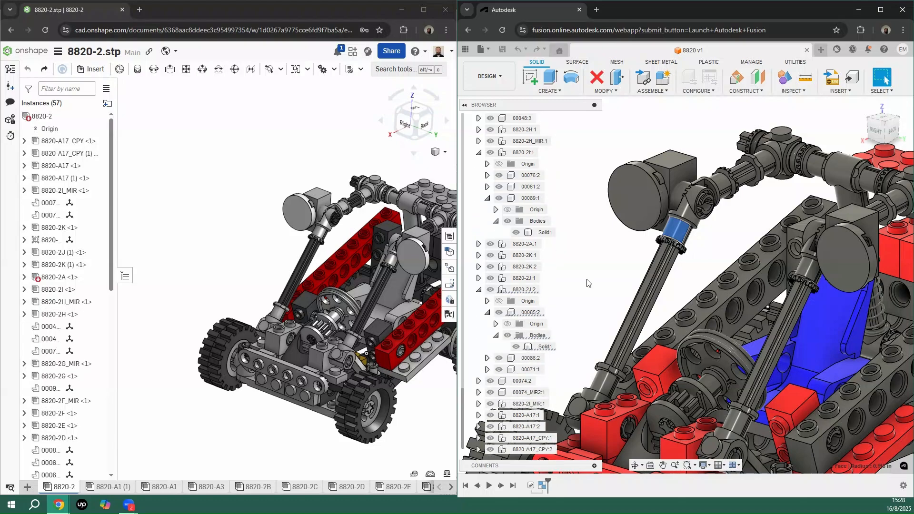
{"action": "left_click", "coordinate": [524, 290]}
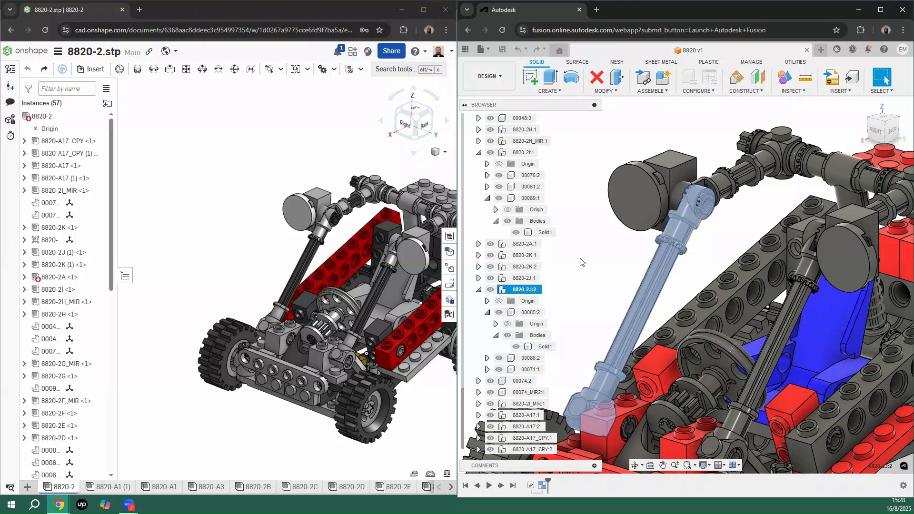
Step: Switch back to Onshape and check which instances the strut's upper connector and the red beam beside it belong to
{"action": "left_click", "coordinate": [198, 199]}
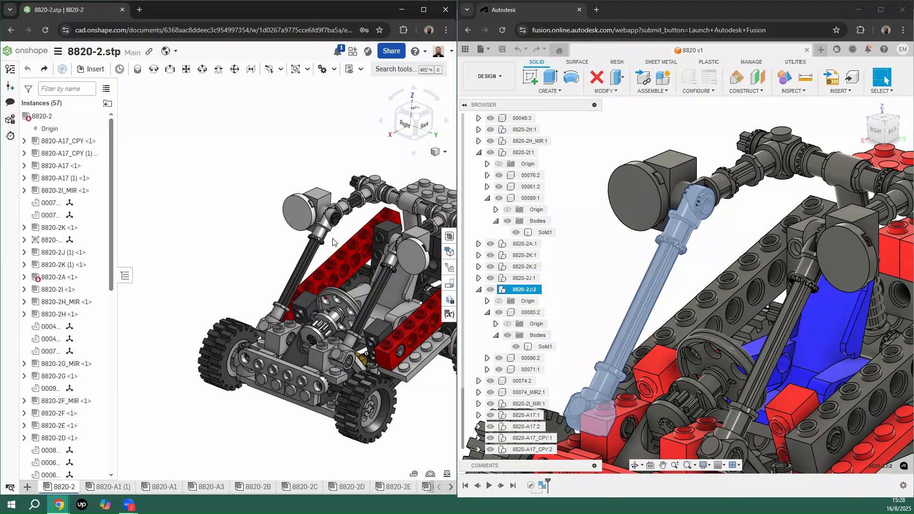
{"action": "scroll", "coordinate": [322, 238], "scroll_direction": "down", "scroll_amount": 1}
{"action": "left_click", "coordinate": [317, 235]}
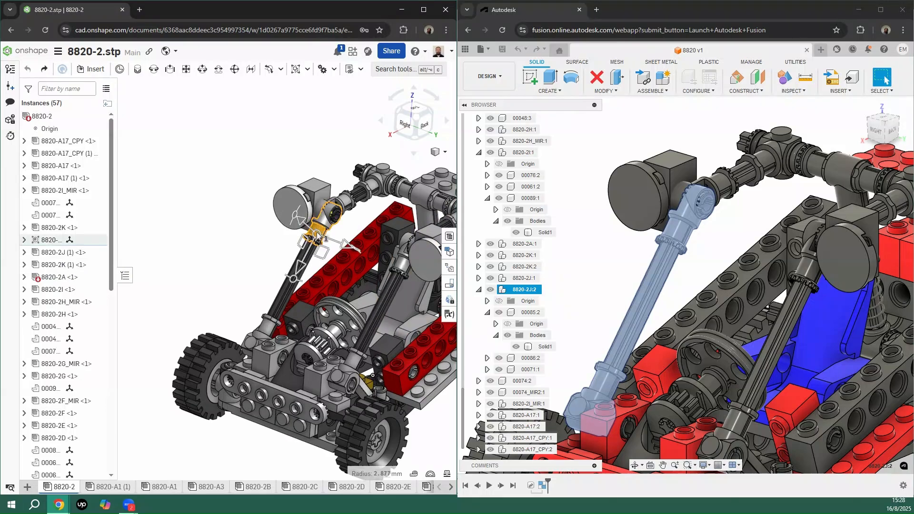
{"action": "left_click", "coordinate": [196, 191]}
{"action": "left_click", "coordinate": [356, 281]}
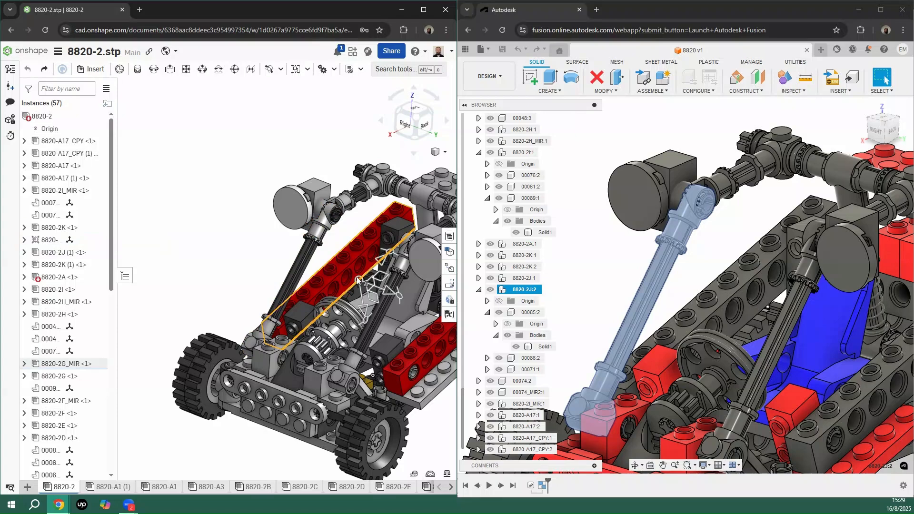
Step: Look through the main assembly's instance list and highlight subassembly 8820-A1 (1) in the model
{"action": "scroll", "coordinate": [69, 330], "scroll_direction": "down", "scroll_amount": 8}
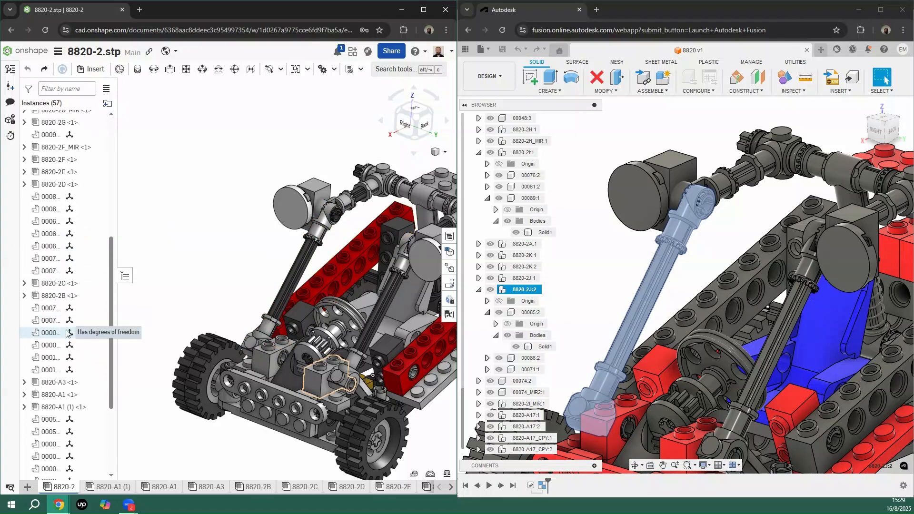
{"action": "left_click", "coordinate": [61, 273]}
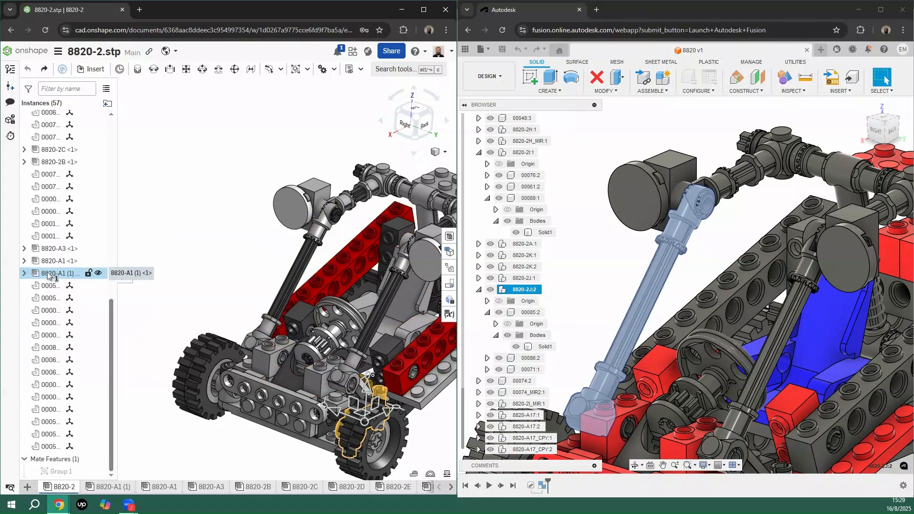
{"action": "left_click", "coordinate": [223, 247]}
{"action": "scroll", "coordinate": [71, 273], "scroll_direction": "up", "scroll_amount": 10}
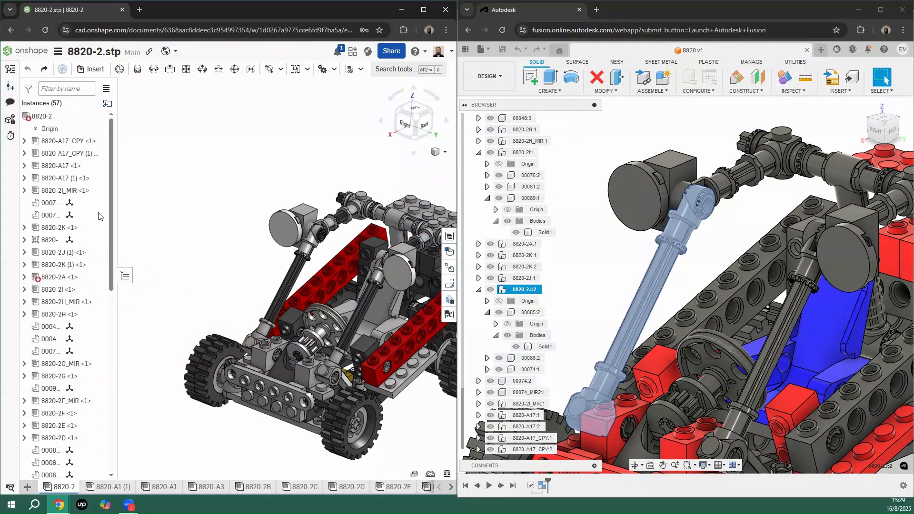
{"action": "scroll", "coordinate": [253, 344], "scroll_direction": "down", "scroll_amount": 2}
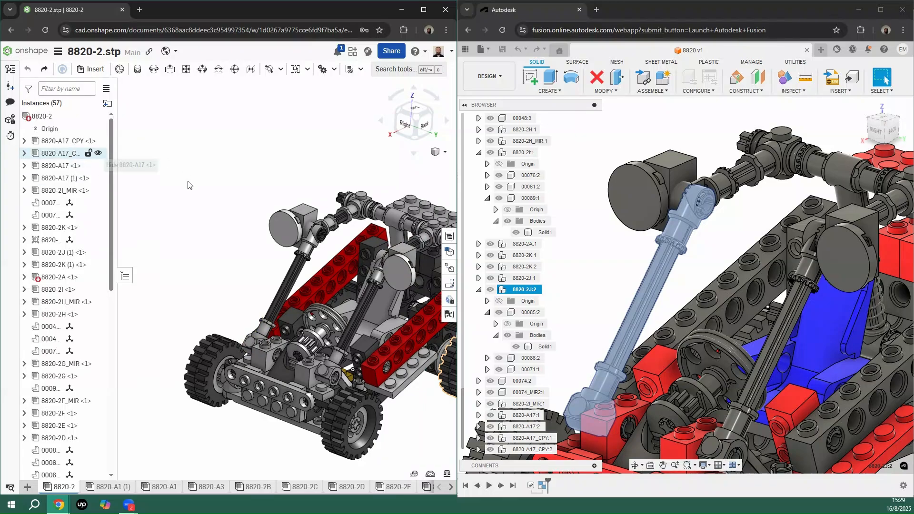
{"action": "scroll", "coordinate": [273, 338], "scroll_direction": "down", "scroll_amount": 3}
Step: Pick the slotted pin part above the front wheel and select its parent subassembly 8820-A1 (1)
{"action": "scroll", "coordinate": [273, 338], "scroll_direction": "up", "scroll_amount": 10}
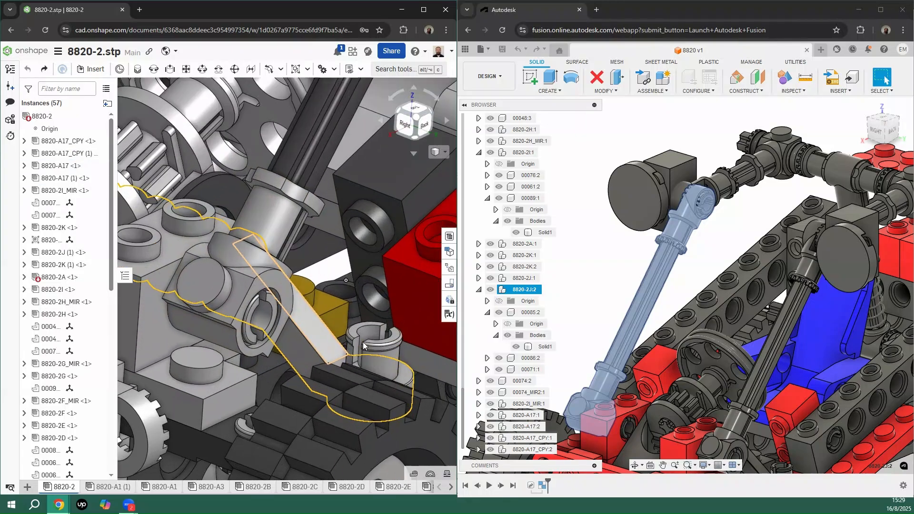
{"action": "left_click", "coordinate": [395, 363]}
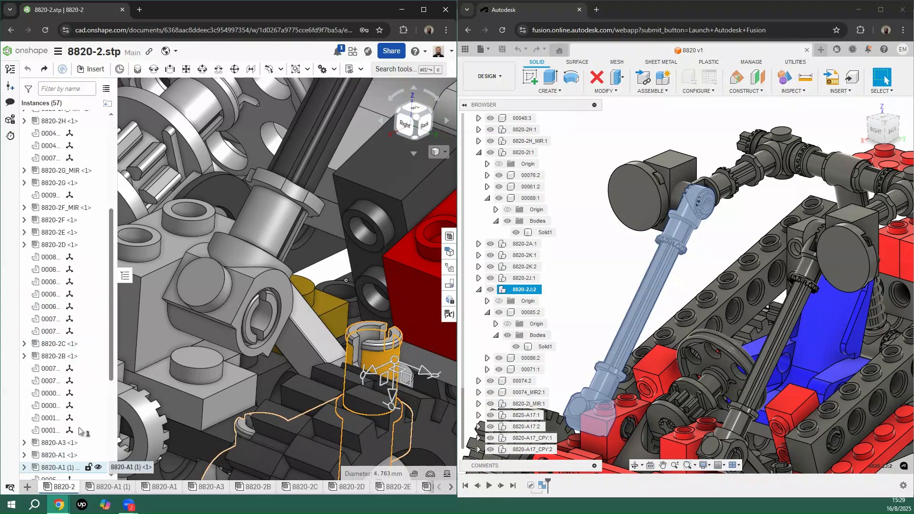
{"action": "scroll", "coordinate": [79, 431], "scroll_direction": "down", "scroll_amount": 4}
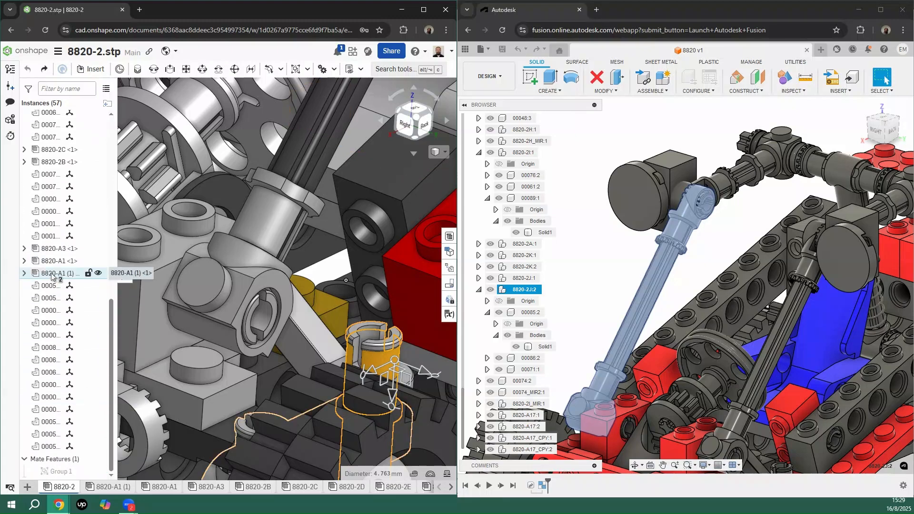
{"action": "left_click", "coordinate": [52, 275]}
{"action": "scroll", "coordinate": [345, 342], "scroll_direction": "down", "scroll_amount": 7}
{"action": "scroll", "coordinate": [324, 361], "scroll_direction": "up", "scroll_amount": 2}
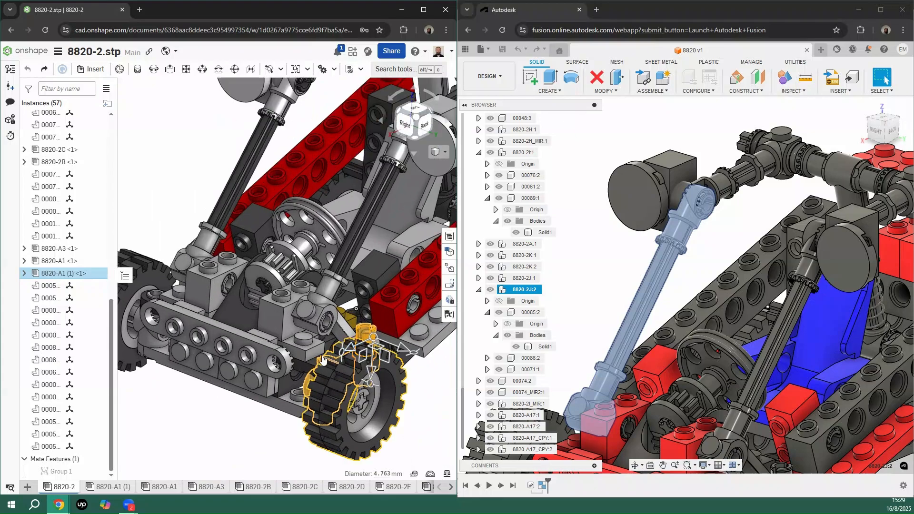
Step: Clear the selection and examine the slotted pin part beside the front wheel from the other side
{"action": "right_click_drag", "start_coordinate": [323, 360], "coordinate": [257, 358]}
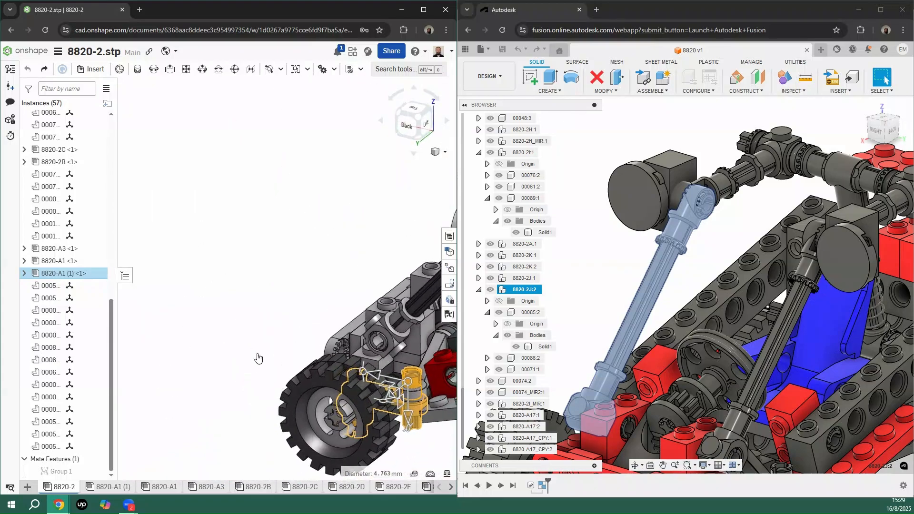
{"action": "left_click", "coordinate": [219, 291]}
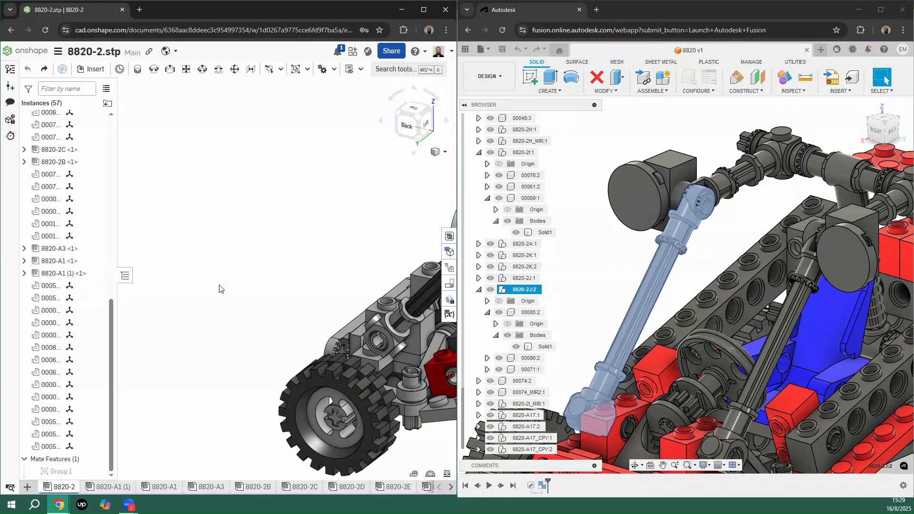
{"action": "scroll", "coordinate": [363, 425], "scroll_direction": "up", "scroll_amount": 5}
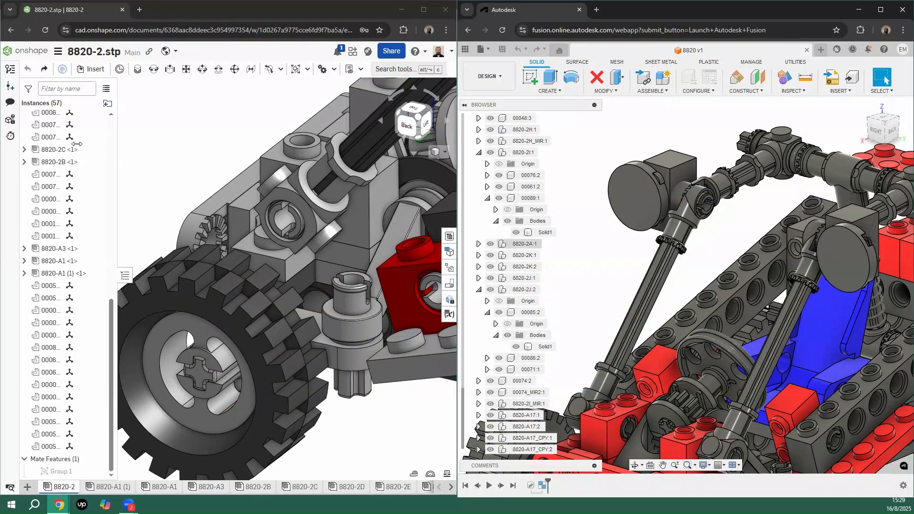
Step: Switch to Autodesk Fusion, try activating subassembly 8820-2J:2 and undo the activation
{"action": "left_click", "coordinate": [593, 267]}
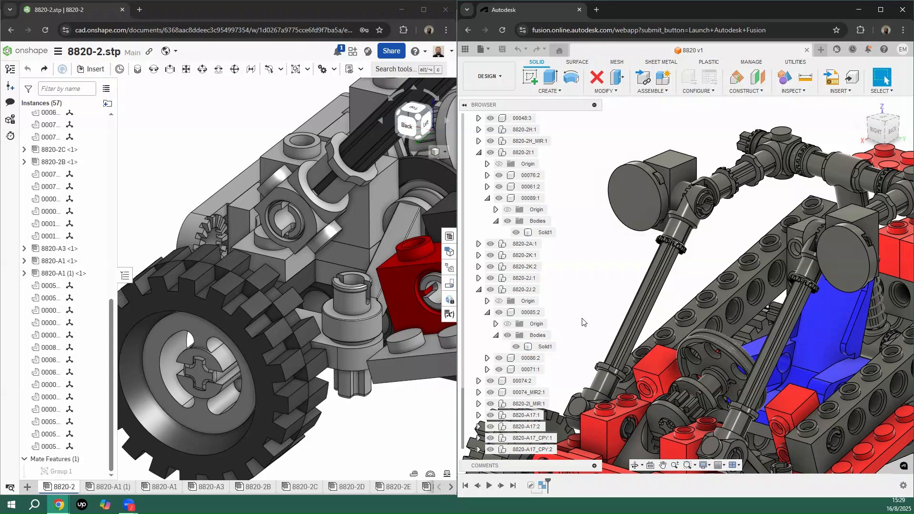
{"action": "left_click", "coordinate": [519, 290]}
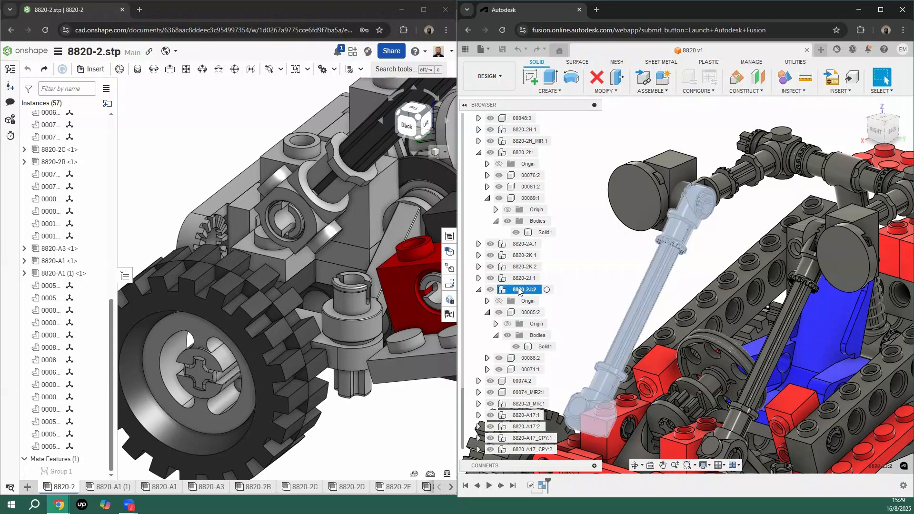
{"action": "left_click", "coordinate": [546, 292]}
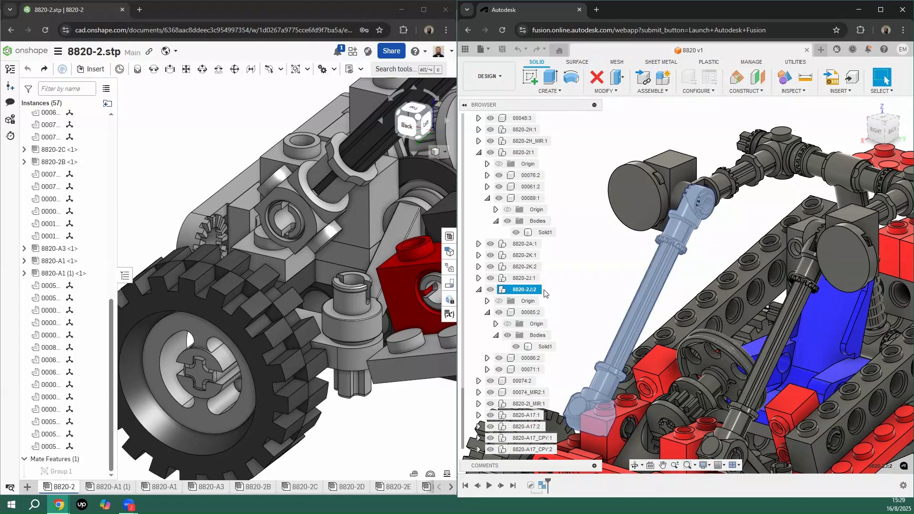
{"action": "left_click", "coordinate": [547, 290]}
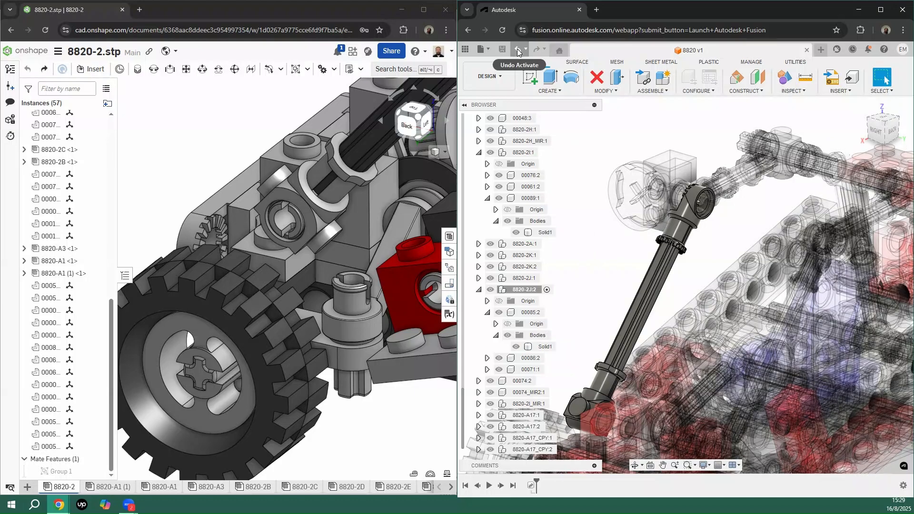
{"action": "left_click", "coordinate": [515, 50]}
Step: Isolate subassembly 8820-2J:2 so that only the strut is displayed
{"action": "left_click", "coordinate": [519, 289]}
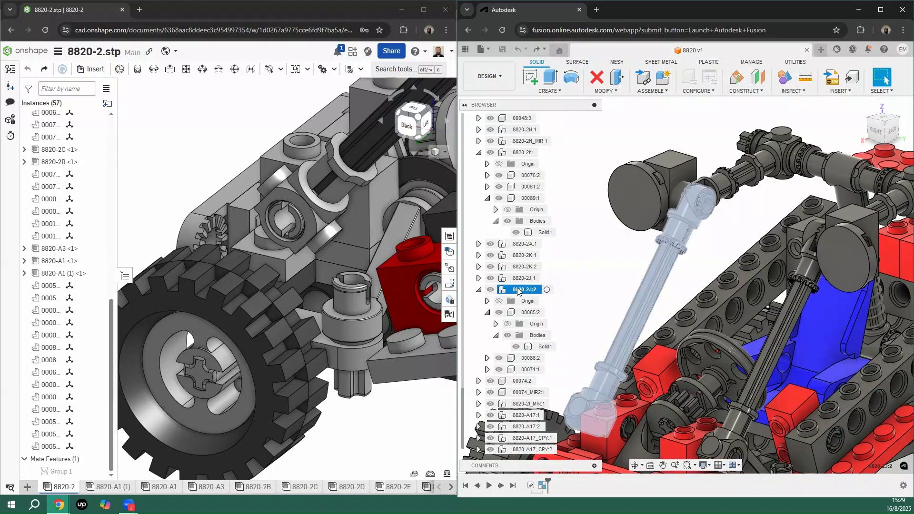
{"action": "right_click", "coordinate": [568, 300]}
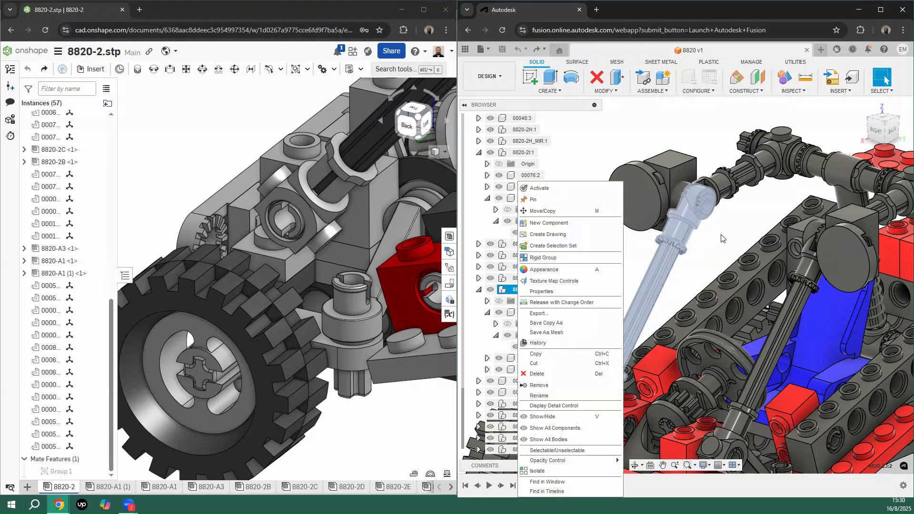
{"action": "left_click", "coordinate": [566, 305]}
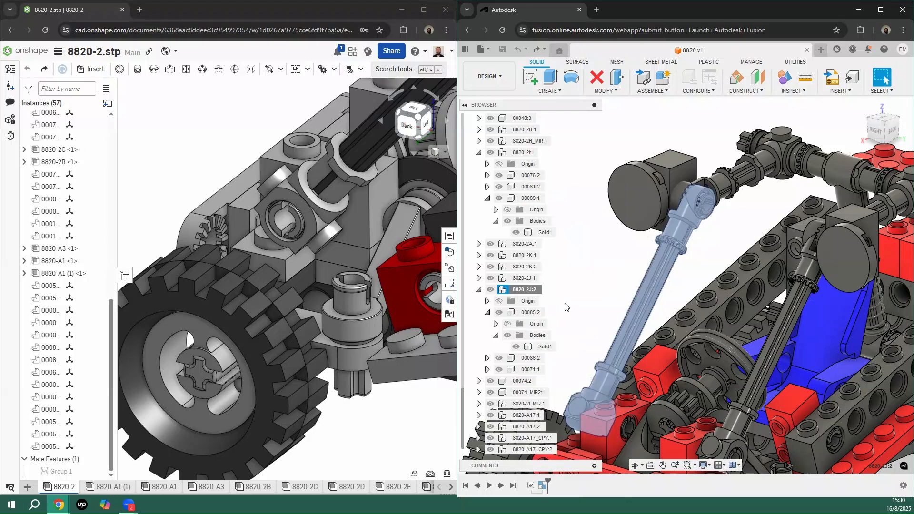
{"action": "right_click", "coordinate": [530, 291]}
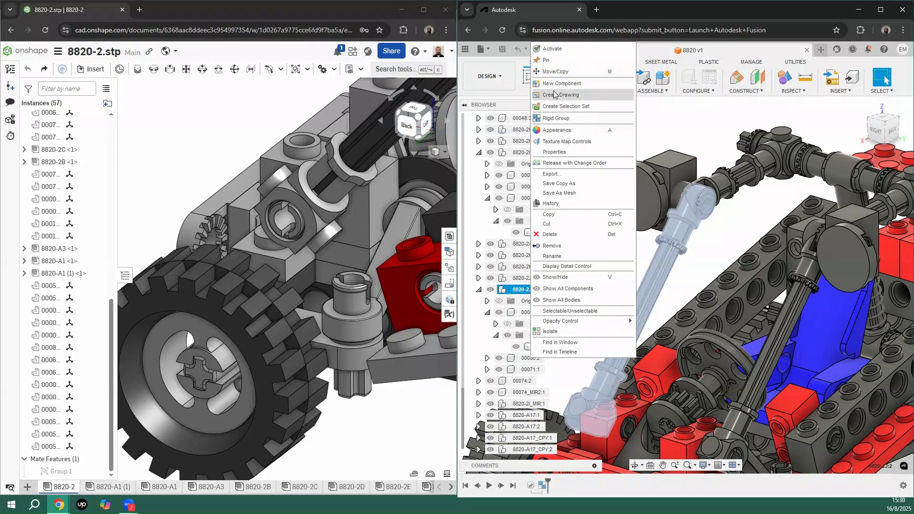
{"action": "left_click", "coordinate": [551, 332]}
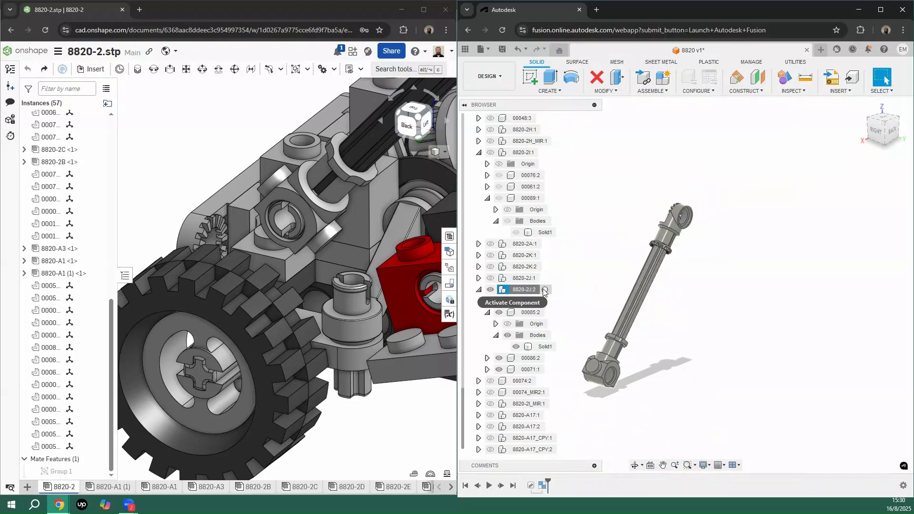
Step: Activate the isolated subassembly 8820-2J:2 and clear the selection
{"action": "left_click", "coordinate": [525, 290]}
{"action": "scroll", "coordinate": [627, 310], "scroll_direction": "down", "scroll_amount": 1}
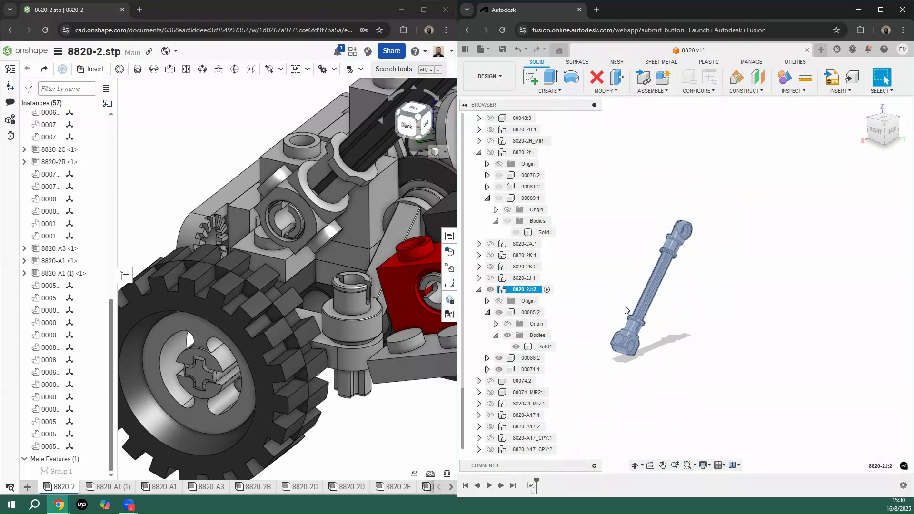
{"action": "scroll", "coordinate": [629, 282], "scroll_direction": "up", "scroll_amount": 3}
{"action": "left_click", "coordinate": [615, 282]}
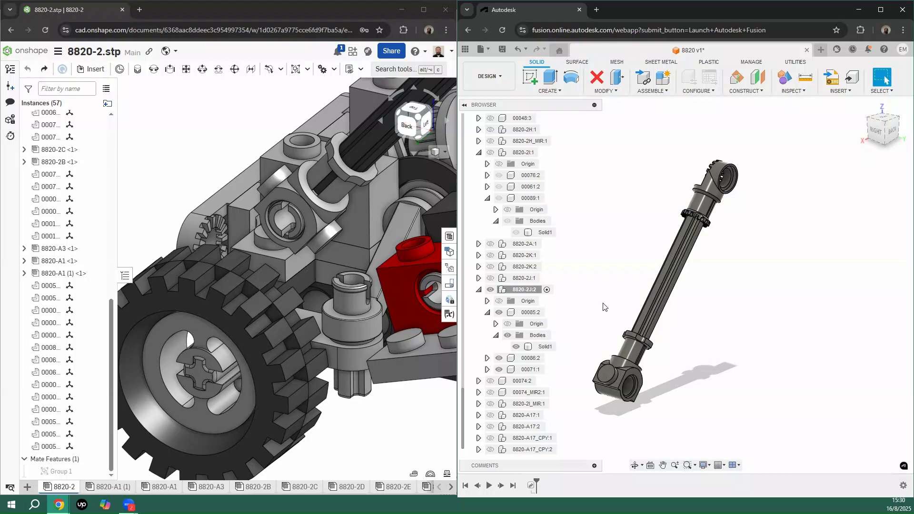
{"action": "scroll", "coordinate": [604, 307], "scroll_direction": "up", "scroll_amount": 1}
Step: Identify the strut's components in the browser and pin the axle 00071:1 in place
{"action": "left_click", "coordinate": [487, 313]}
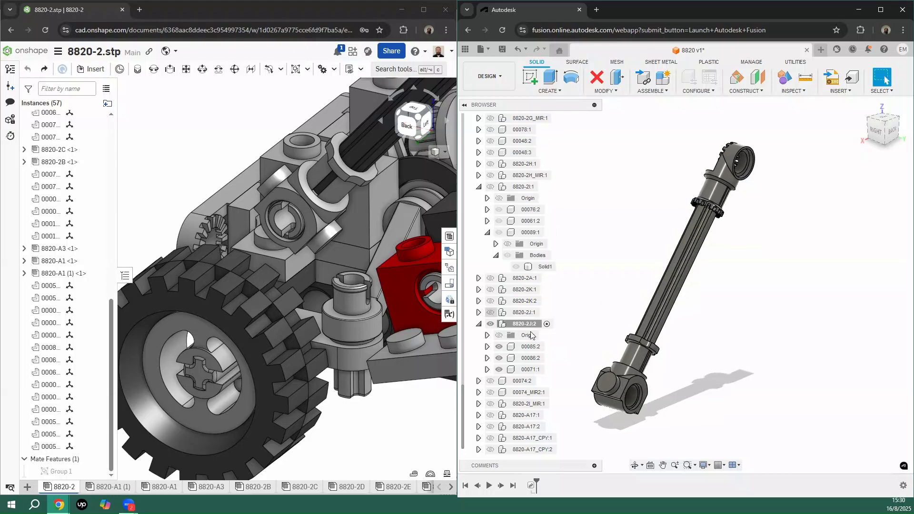
{"action": "left_click", "coordinate": [530, 358]}
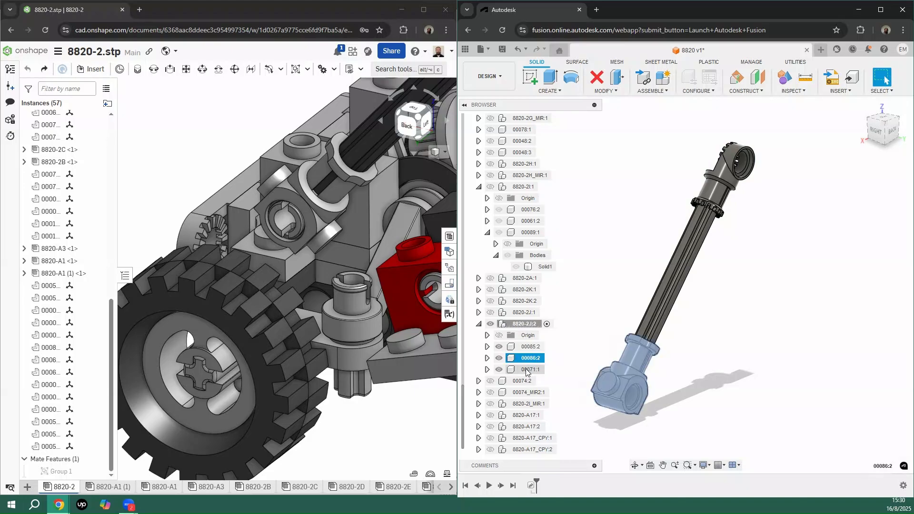
{"action": "left_click", "coordinate": [523, 373]}
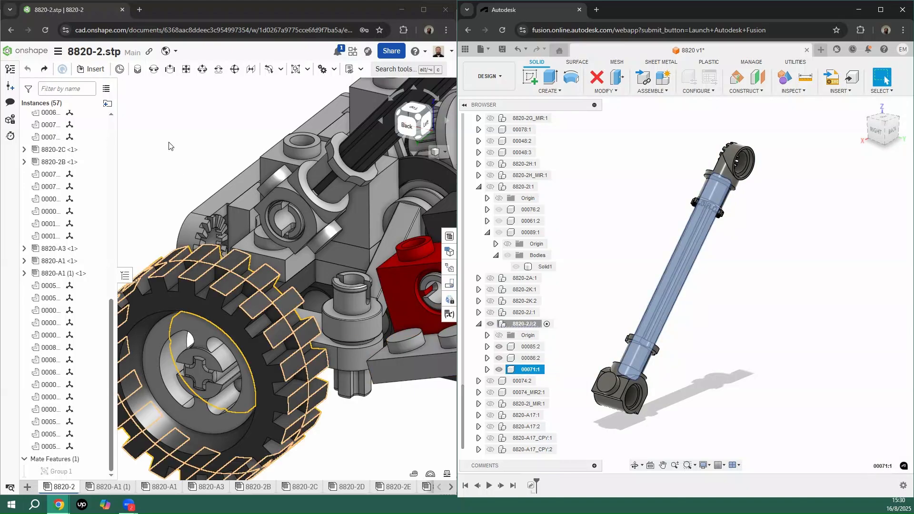
{"action": "right_click", "coordinate": [526, 372]}
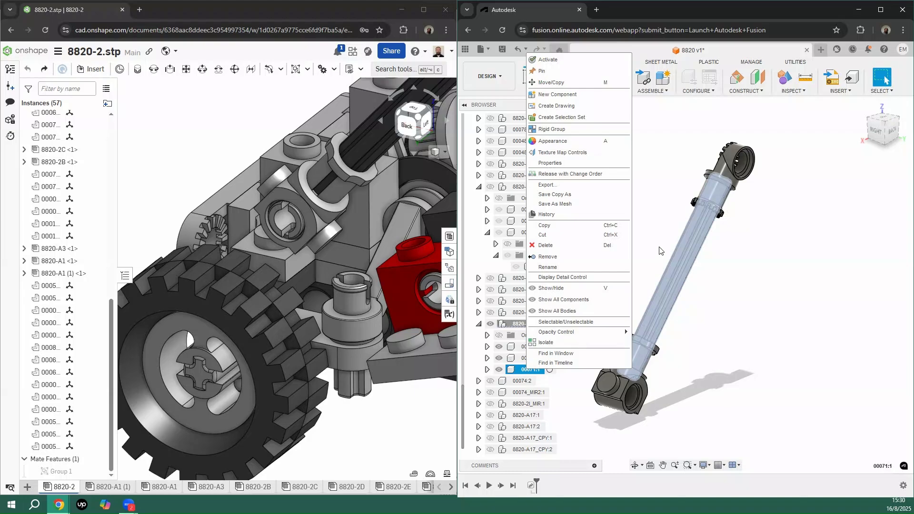
{"action": "left_click", "coordinate": [561, 315]}
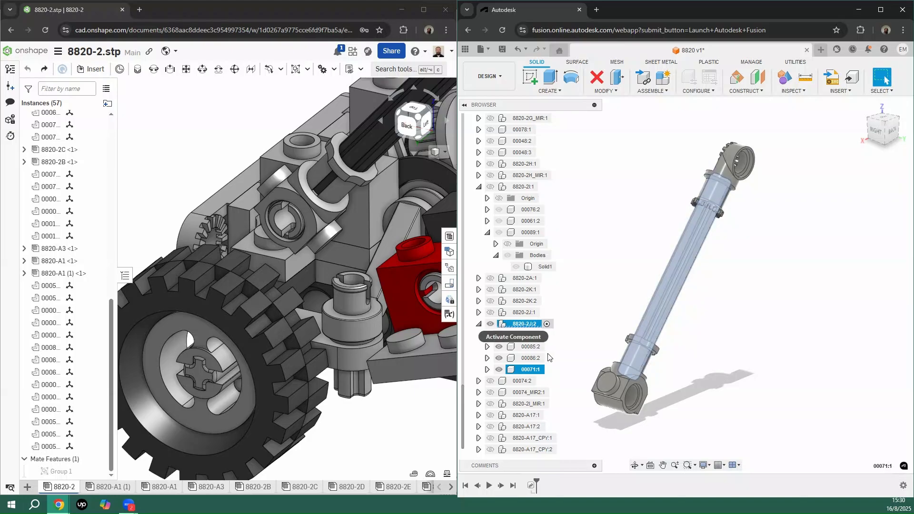
{"action": "right_click", "coordinate": [527, 372]}
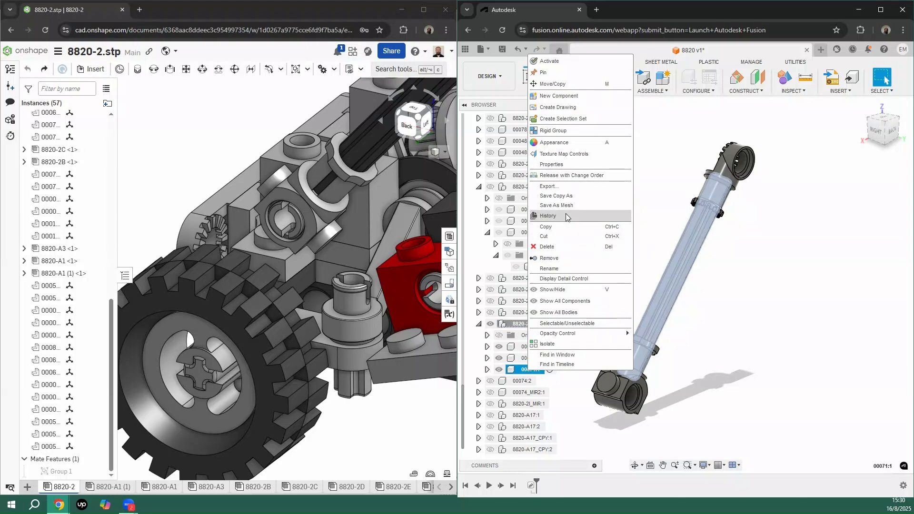
{"action": "left_click", "coordinate": [546, 74]}
{"action": "left_click", "coordinate": [636, 270]}
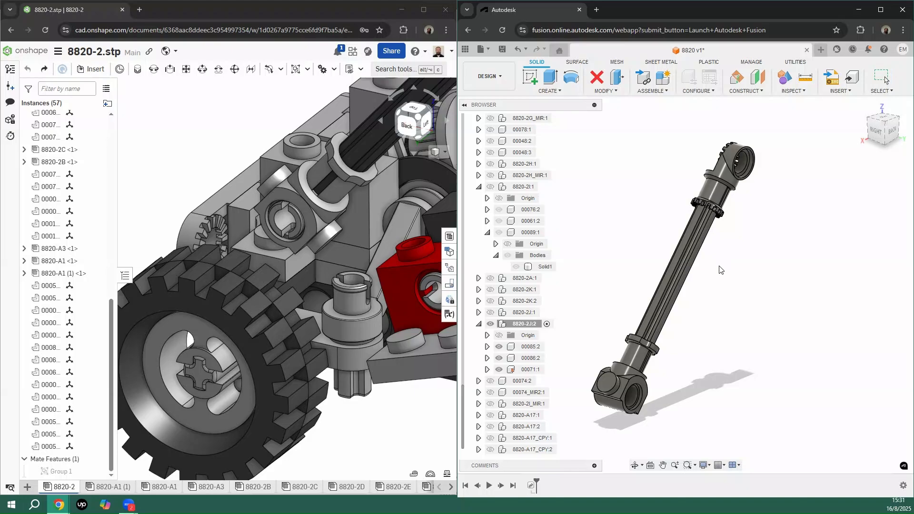
Step: Inspect the contents of 8820-2J:2's Origin folder and the pinned axle
{"action": "left_click", "coordinate": [487, 335]}
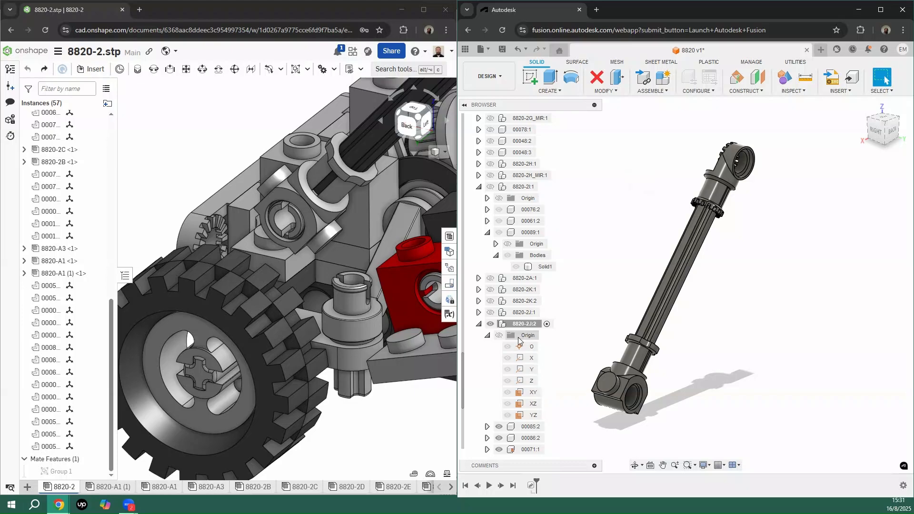
{"action": "left_click", "coordinate": [487, 335]}
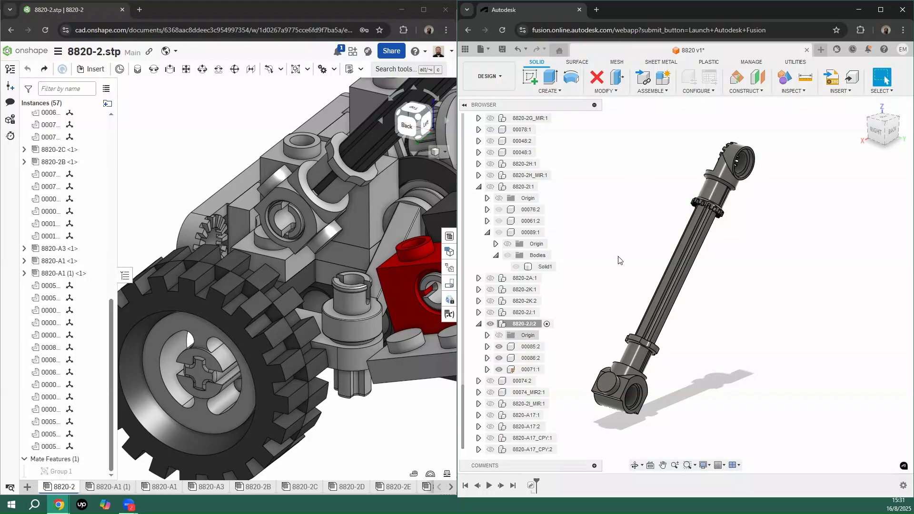
{"action": "scroll", "coordinate": [691, 228], "scroll_direction": "up", "scroll_amount": 3}
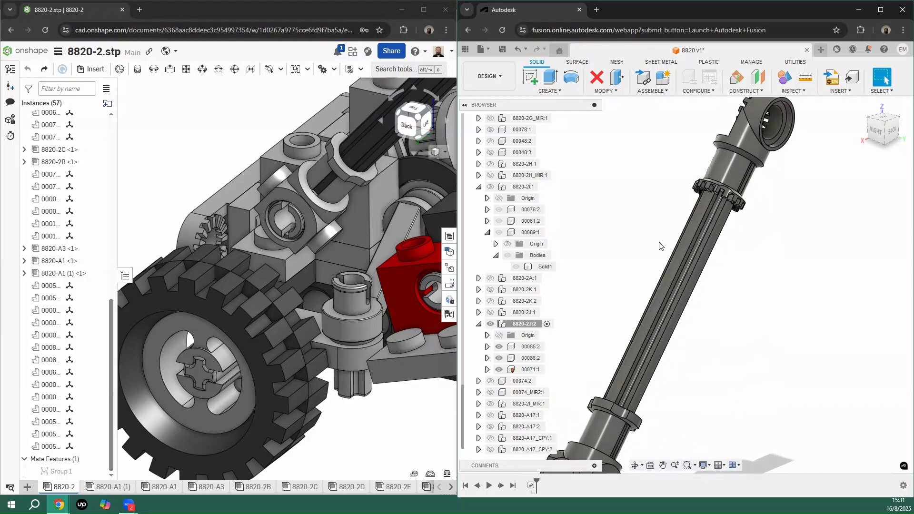
{"action": "scroll", "coordinate": [710, 295], "scroll_direction": "down", "scroll_amount": 3}
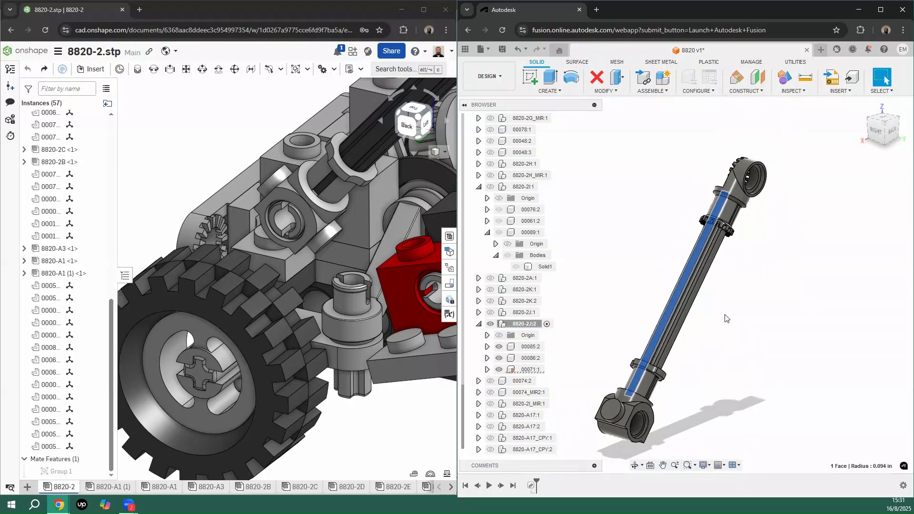
Step: Pull the lower connector 00086:2 and the upper connector 00085:2 away from the pinned axle
{"action": "scroll", "coordinate": [672, 423], "scroll_direction": "up", "scroll_amount": 2}
{"action": "left_click_drag", "start_coordinate": [655, 392], "coordinate": [755, 395]}
{"action": "left_click_drag", "start_coordinate": [761, 136], "coordinate": [857, 153]}
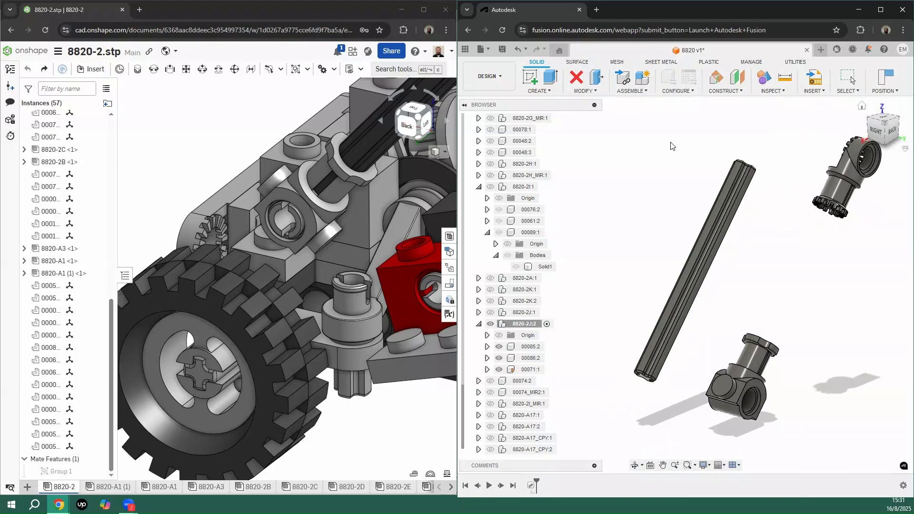
Step: Start a Joint and snap its first component to the centre of the cross-shaped face inside the lower connector 00086:2
{"action": "left_click", "coordinate": [641, 92]}
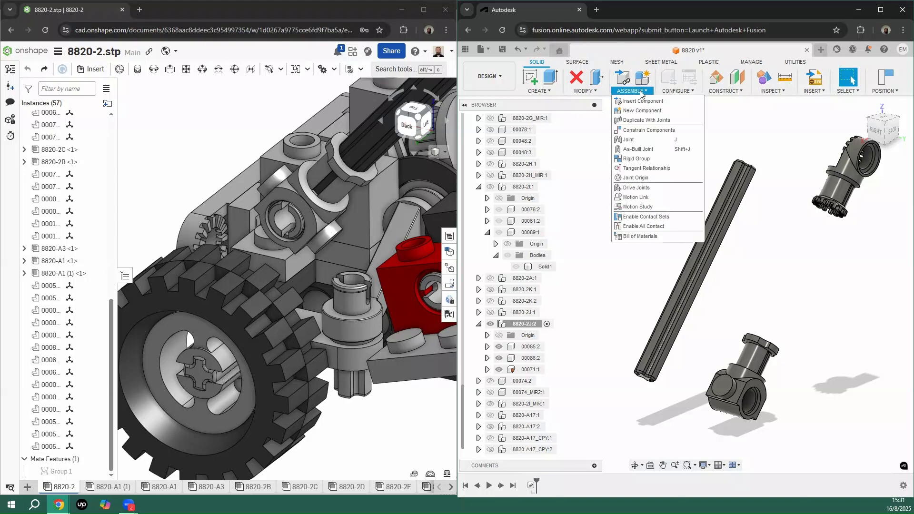
{"action": "left_click", "coordinate": [632, 141]}
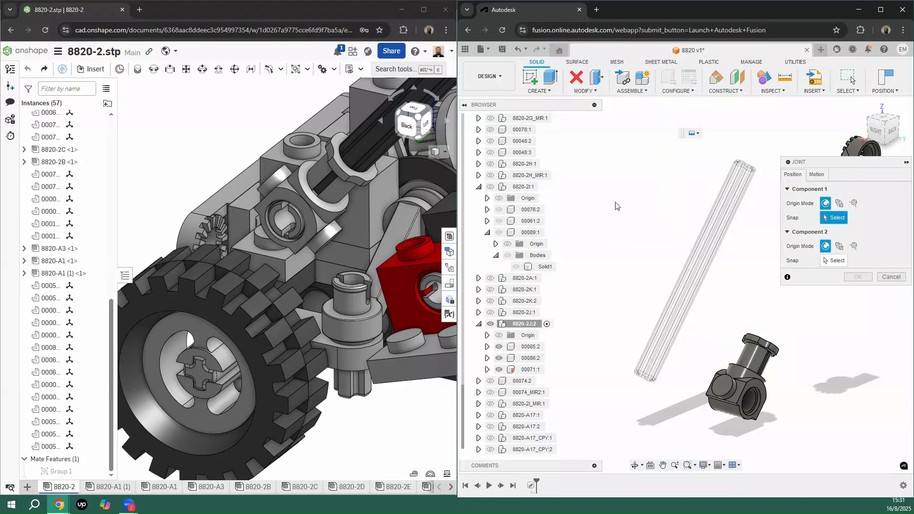
{"action": "middle_click_drag", "start_coordinate": [634, 208], "coordinate": [569, 203]}
{"action": "middle_click_drag", "start_coordinate": [707, 245], "coordinate": [644, 274], "text": "shift"}
{"action": "scroll", "coordinate": [648, 272], "scroll_direction": "up", "scroll_amount": 5}
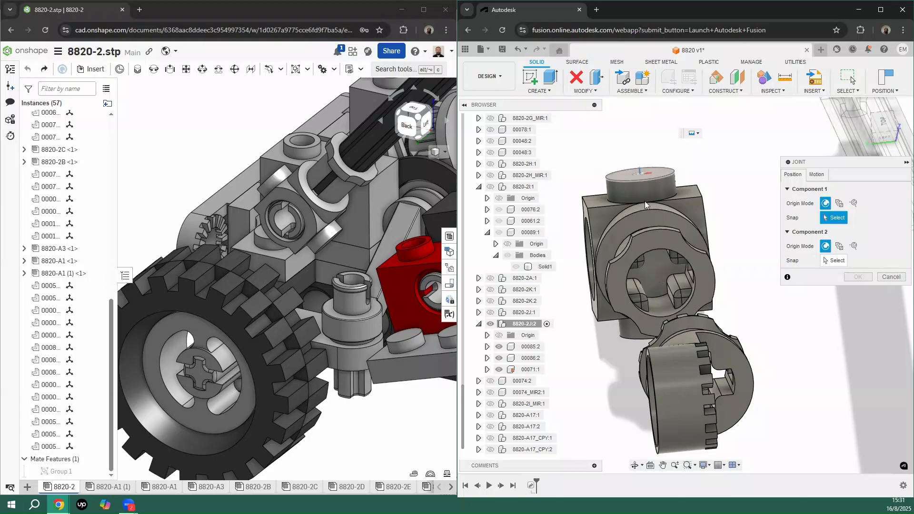
{"action": "scroll", "coordinate": [657, 269], "scroll_direction": "up", "scroll_amount": 5}
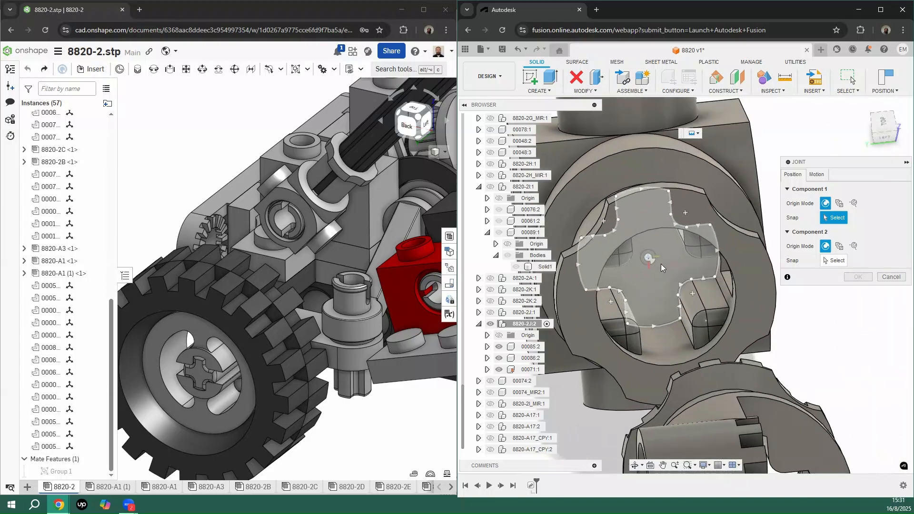
{"action": "left_click", "coordinate": [651, 257]}
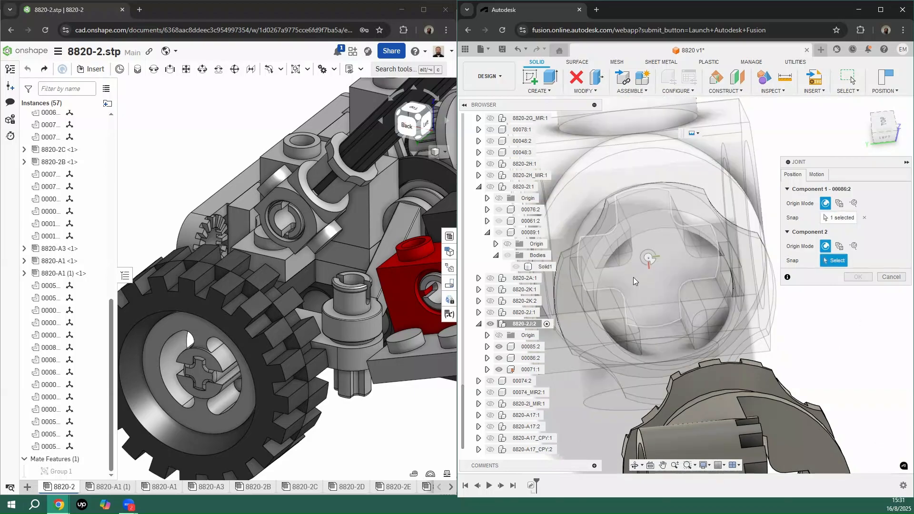
Step: Snap the joint's second component to the centre of the lower end face of the axle 00071:1
{"action": "scroll", "coordinate": [638, 281], "scroll_direction": "down", "scroll_amount": 5}
{"action": "scroll", "coordinate": [637, 286], "scroll_direction": "down", "scroll_amount": 3}
{"action": "middle_click_drag", "start_coordinate": [646, 195], "coordinate": [678, 307], "text": "shift"}
{"action": "scroll", "coordinate": [599, 305], "scroll_direction": "up", "scroll_amount": 6}
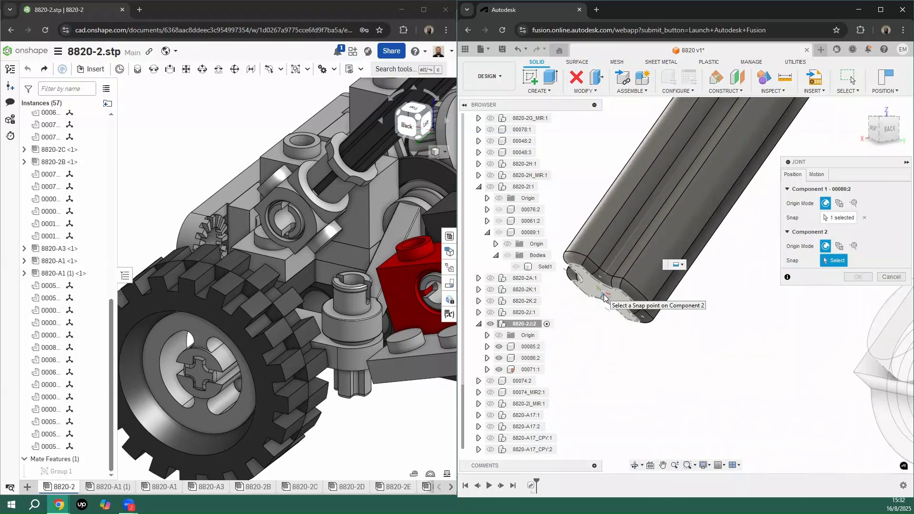
{"action": "left_click", "coordinate": [608, 299]}
{"action": "scroll", "coordinate": [614, 336], "scroll_direction": "down", "scroll_amount": 5}
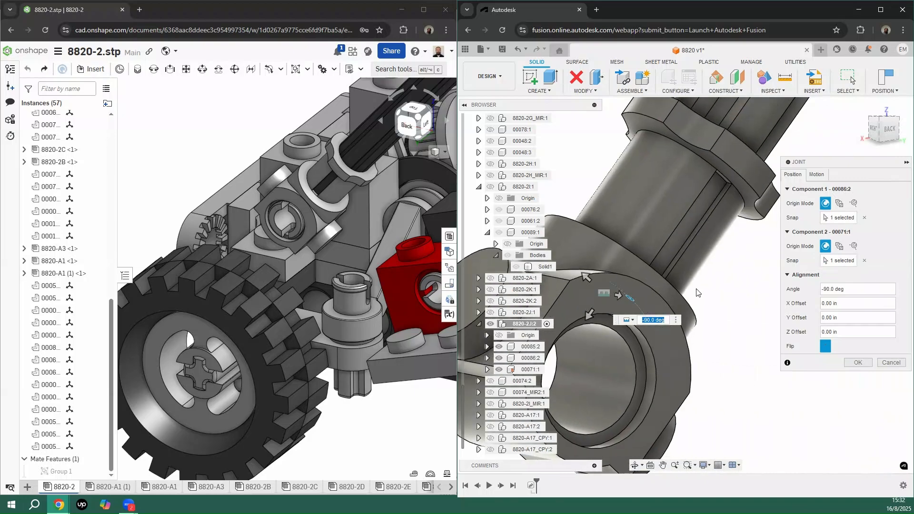
{"action": "scroll", "coordinate": [732, 294], "scroll_direction": "down", "scroll_amount": 5}
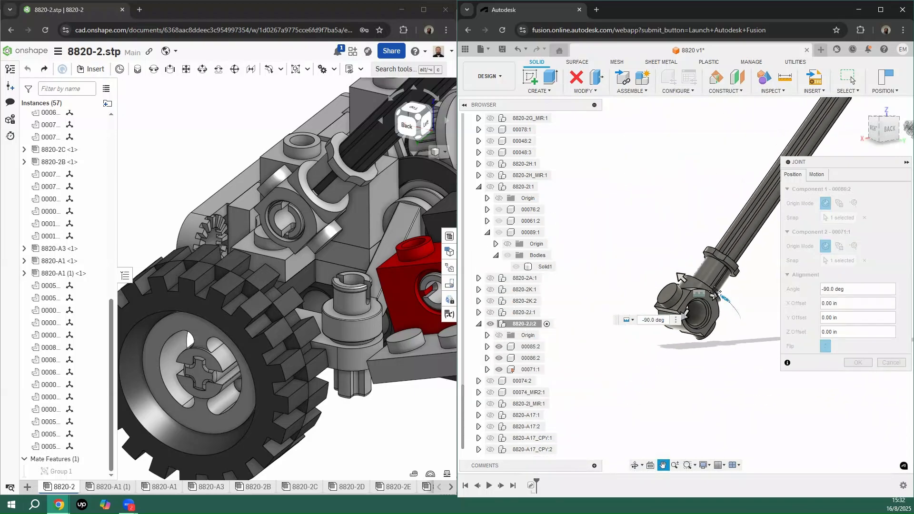
Step: Review the joint's available motion types, keep Rigid, and return to the position settings
{"action": "left_click", "coordinate": [817, 176]}
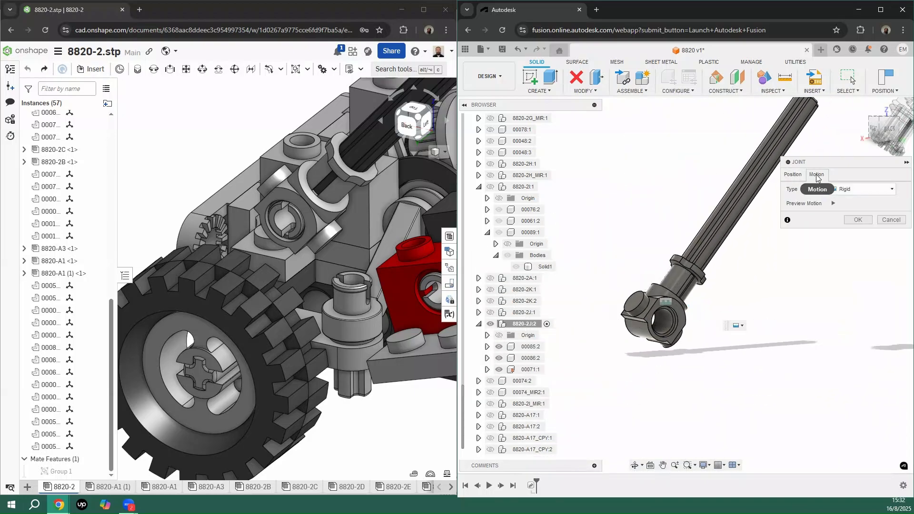
{"action": "left_click", "coordinate": [863, 191]}
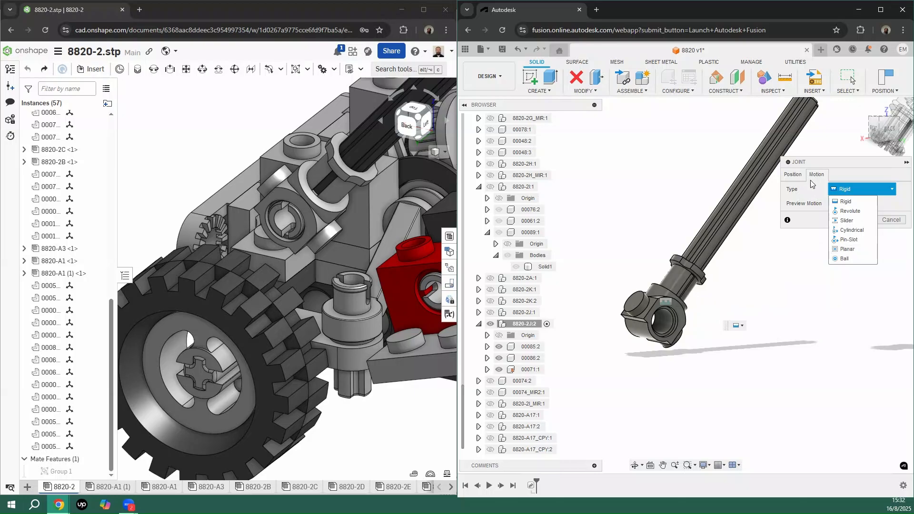
{"action": "left_click", "coordinate": [793, 174]}
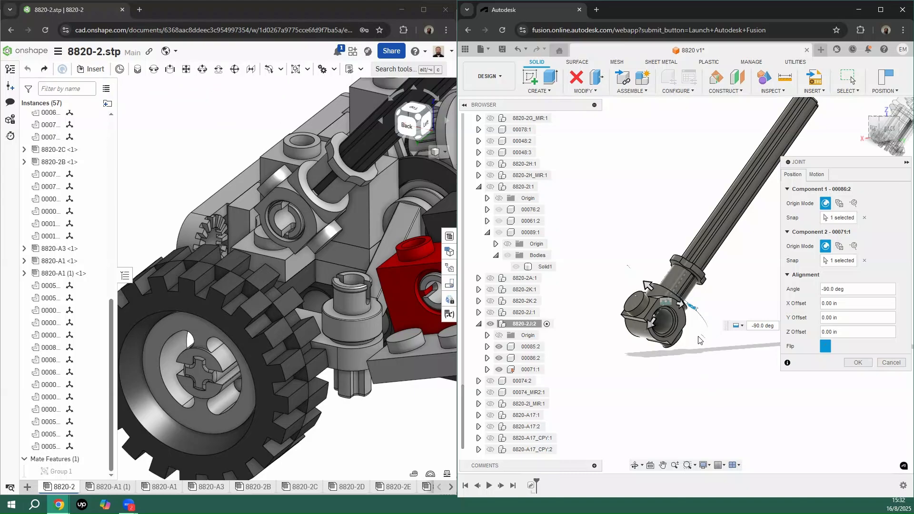
Step: Try rotating the lower connector about the joint axis, then set the joint angle to 90 deg
{"action": "scroll", "coordinate": [680, 318], "scroll_direction": "up", "scroll_amount": 3}
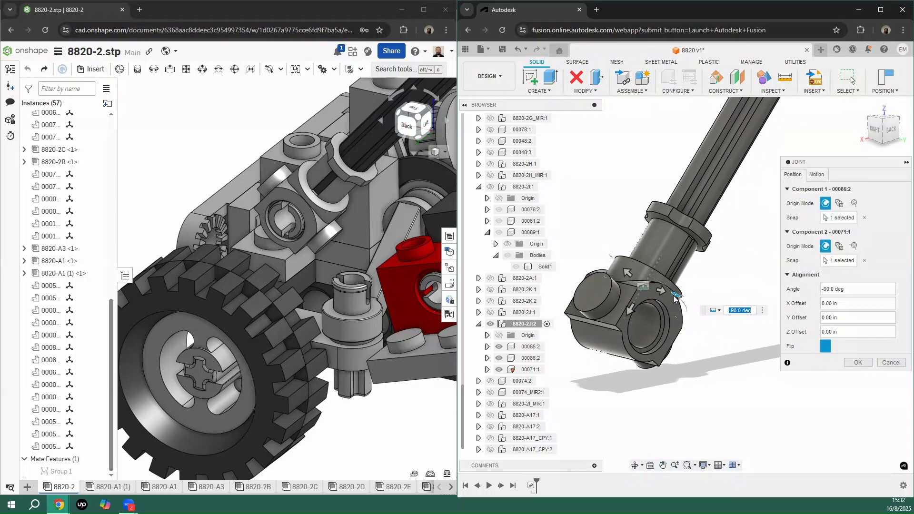
{"action": "left_click_drag", "start_coordinate": [675, 292], "coordinate": [653, 283]}
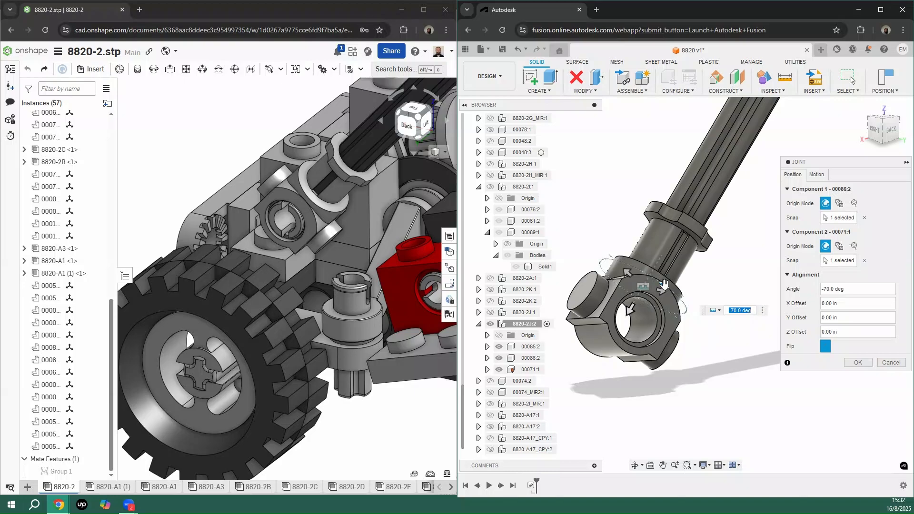
{"action": "mouse_move", "coordinate": [664, 284]}
{"action": "left_mouse_down"}
{"action": "mouse_move", "coordinate": [682, 314]}
{"action": "mouse_move", "coordinate": [680, 292]}
{"action": "mouse_move", "coordinate": [652, 271]}
{"action": "mouse_move", "coordinate": [676, 288]}
{"action": "mouse_move", "coordinate": [688, 318]}
{"action": "mouse_move", "coordinate": [678, 294]}
{"action": "left_mouse_up"}
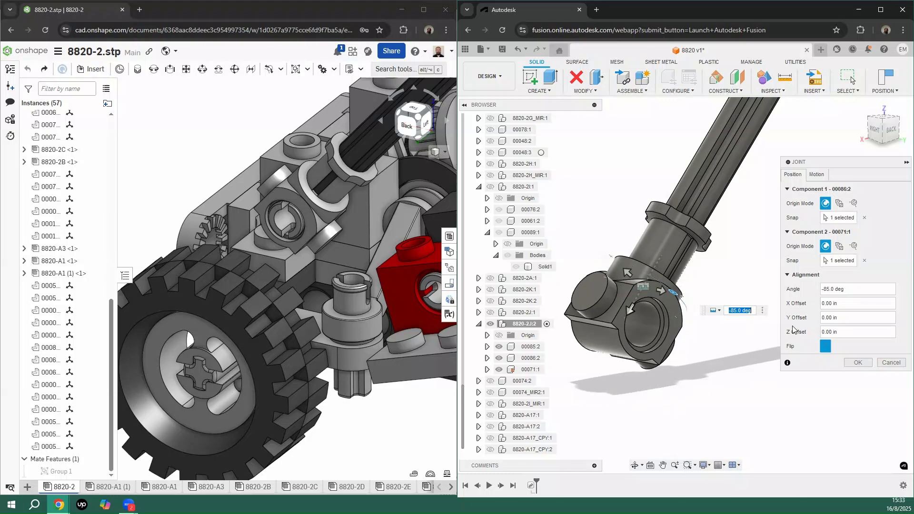
{"action": "left_click", "coordinate": [746, 312]}
{"action": "type", "text": "0"}
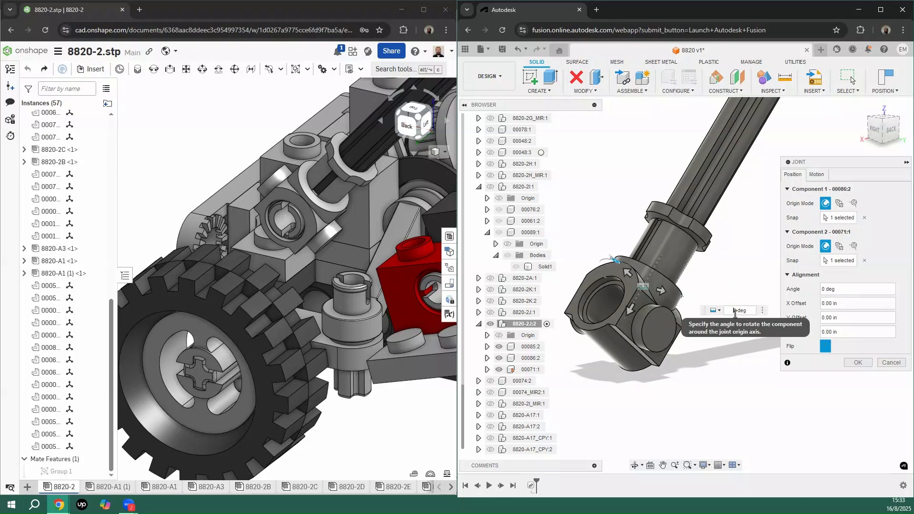
{"action": "scroll", "coordinate": [723, 291], "scroll_direction": "down", "scroll_amount": 5}
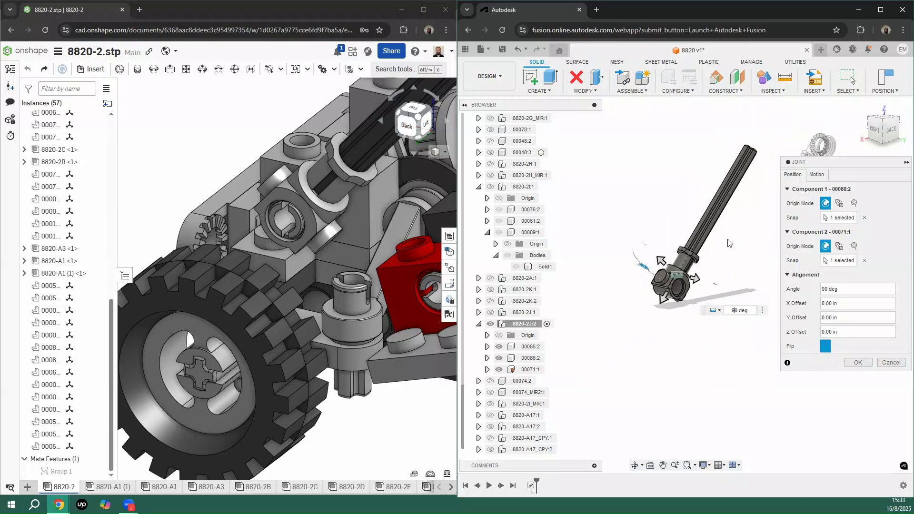
Step: Try offsetting the lower connector along the axle and complete the rigid joint with zero offset
{"action": "middle_click_drag", "start_coordinate": [727, 249], "coordinate": [679, 269]}
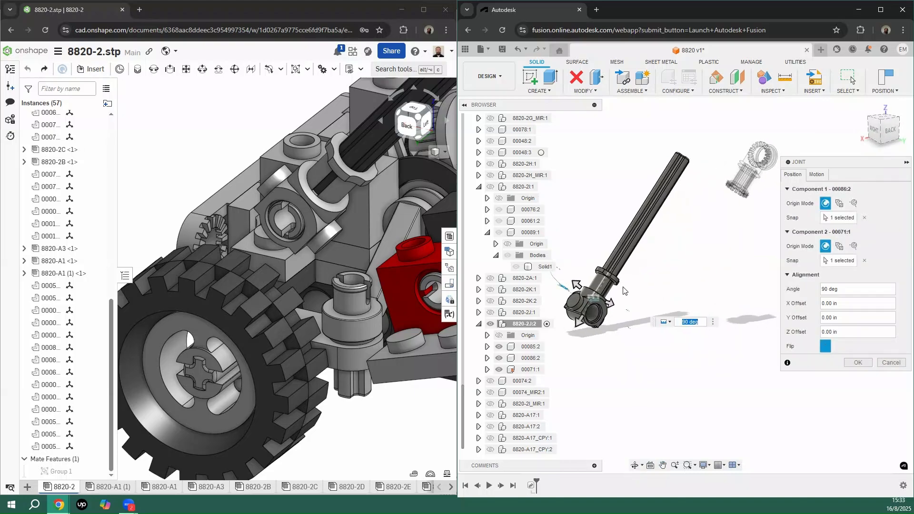
{"action": "left_click_drag", "start_coordinate": [665, 296], "coordinate": [652, 317]}
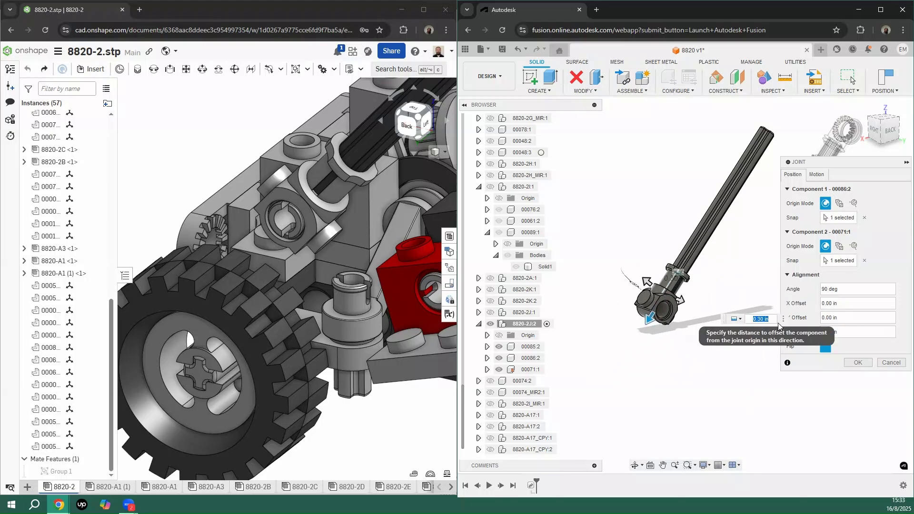
{"action": "key", "text": "Return"}
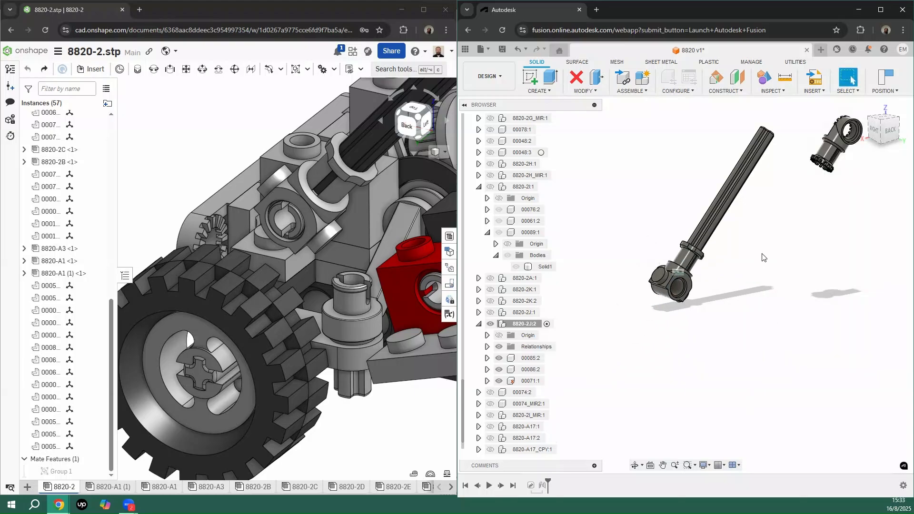
Step: Start a second Joint and snap its first component to the centre of the cross-shaped hole in the upper connector 00085:2
{"action": "key", "text": "F6"}
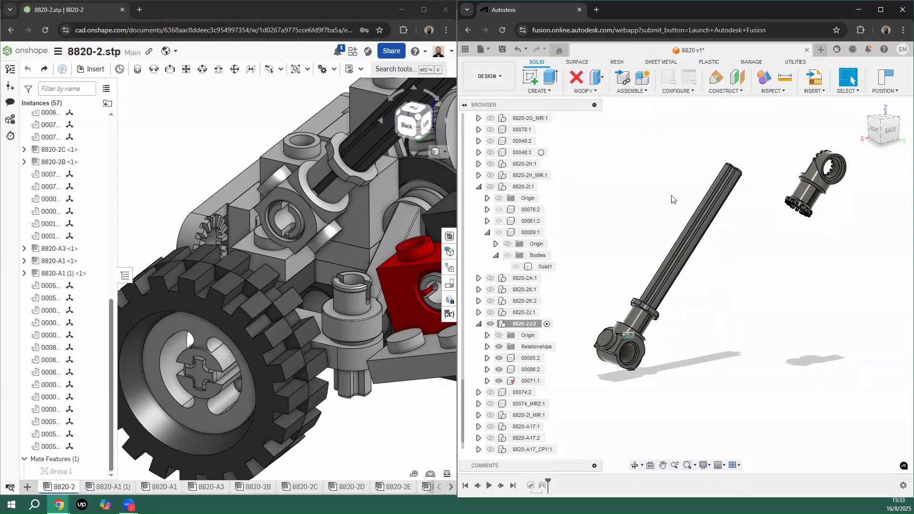
{"action": "left_click", "coordinate": [640, 93]}
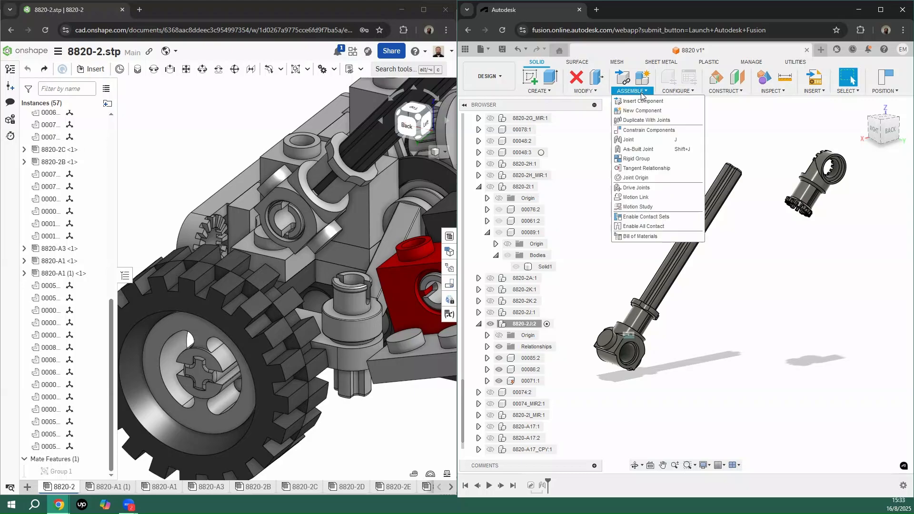
{"action": "left_click", "coordinate": [636, 141]}
{"action": "middle_click_drag", "start_coordinate": [720, 271], "coordinate": [629, 292]}
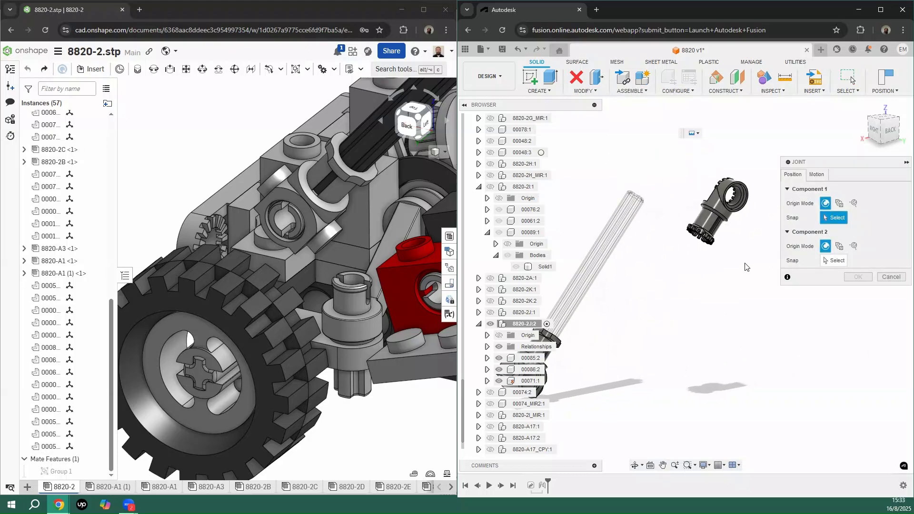
{"action": "middle_click_drag", "start_coordinate": [701, 253], "coordinate": [672, 330], "text": "shift"}
{"action": "scroll", "coordinate": [672, 330], "scroll_direction": "up", "scroll_amount": 8}
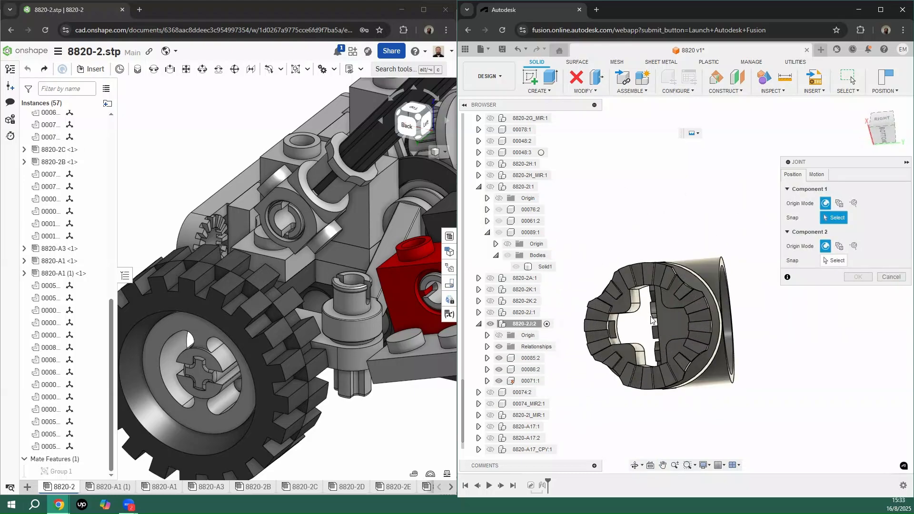
{"action": "left_click", "coordinate": [672, 331]}
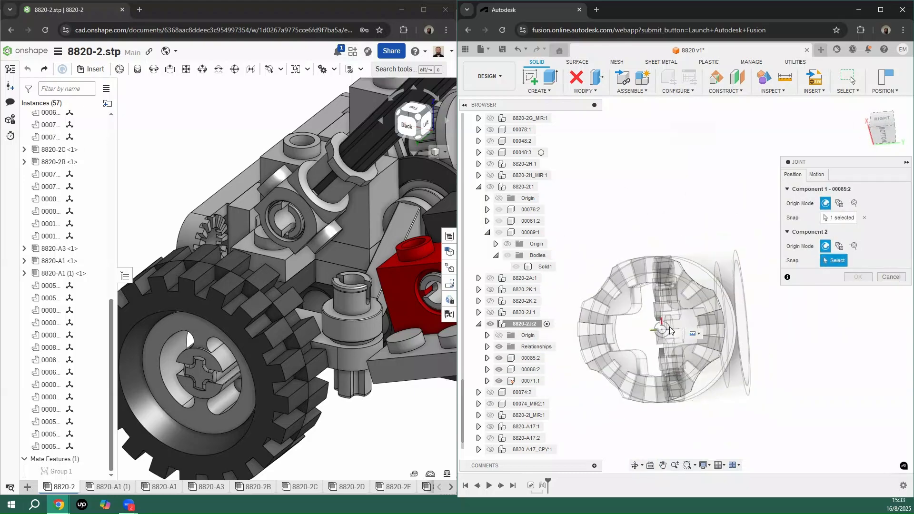
Step: Snap the second component to the centre of the axle's upper end face and complete the rigid joint
{"action": "scroll", "coordinate": [671, 286], "scroll_direction": "down", "scroll_amount": 8}
{"action": "scroll", "coordinate": [672, 262], "scroll_direction": "up", "scroll_amount": 4}
{"action": "middle_click_drag", "start_coordinate": [606, 292], "coordinate": [662, 205], "text": "shift"}
{"action": "scroll", "coordinate": [662, 205], "scroll_direction": "up", "scroll_amount": 5}
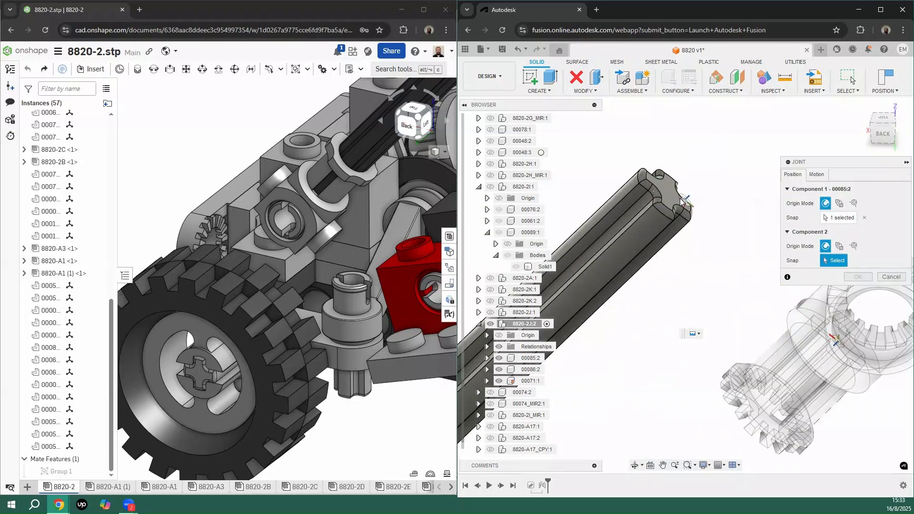
{"action": "left_click", "coordinate": [666, 199]}
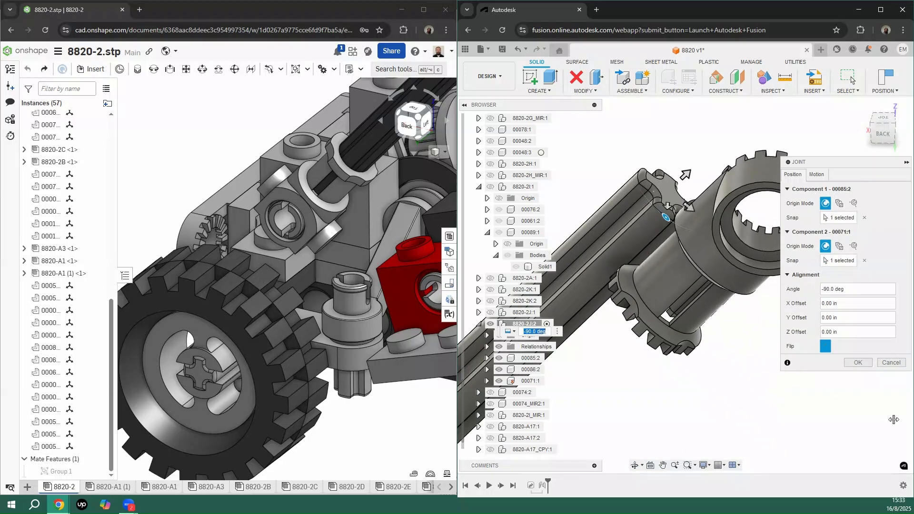
{"action": "left_click", "coordinate": [858, 363]}
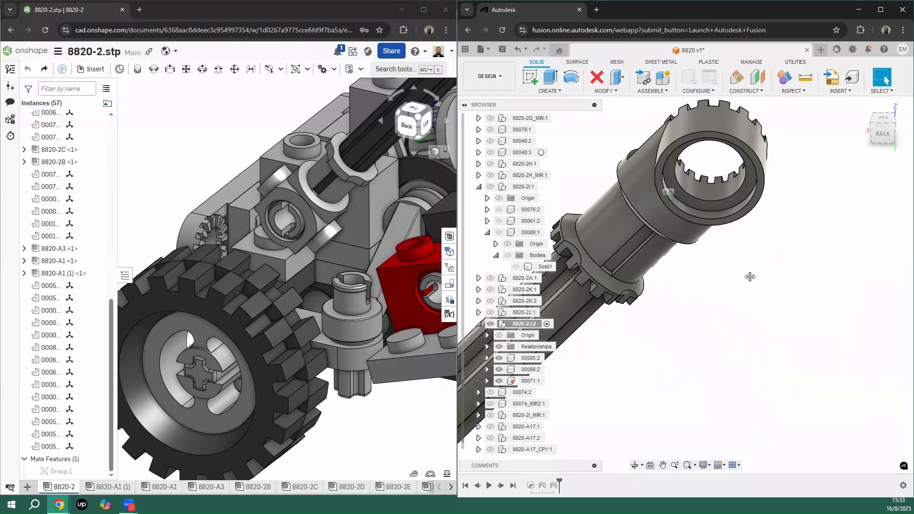
Step: Inspect the finished strut, its upper joint marker and the joints listed under 8820-2J:2's Relationships
{"action": "scroll", "coordinate": [745, 298], "scroll_direction": "down", "scroll_amount": 5}
{"action": "middle_click_drag", "start_coordinate": [739, 319], "coordinate": [776, 289]}
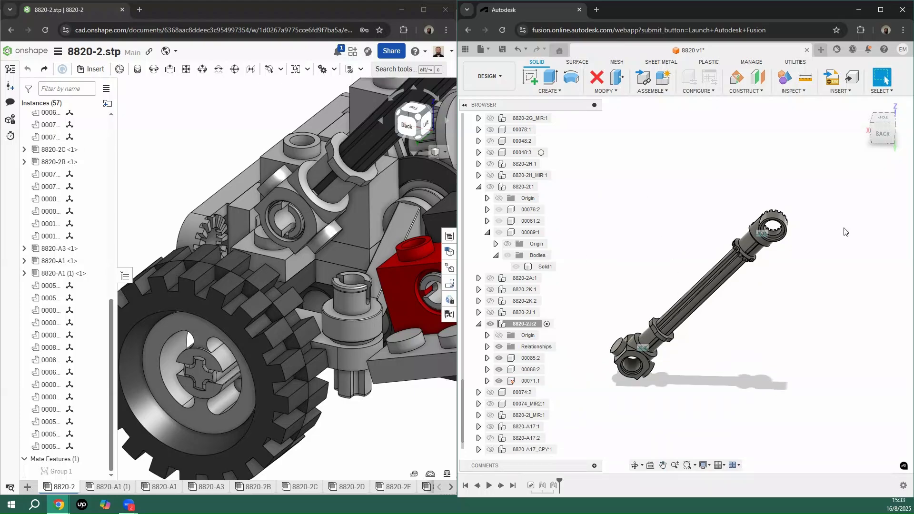
{"action": "left_click", "coordinate": [759, 234]}
{"action": "left_click", "coordinate": [669, 233]}
{"action": "left_click", "coordinate": [486, 346]}
{"action": "left_click", "coordinate": [496, 358]}
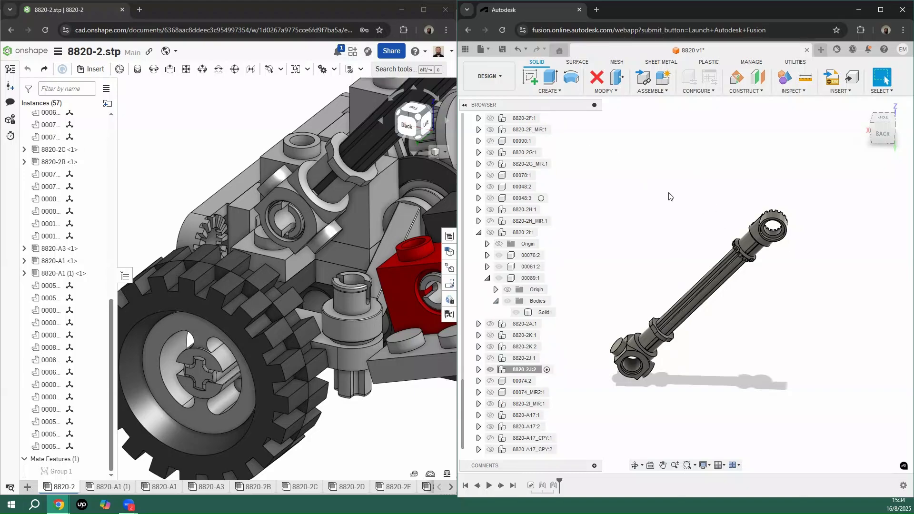
Step: Collapse the 8820-2J:2 subassembly in the browser and activate the top-level assembly 8820 v1
{"action": "scroll", "coordinate": [492, 270], "scroll_direction": "up", "scroll_amount": 5}
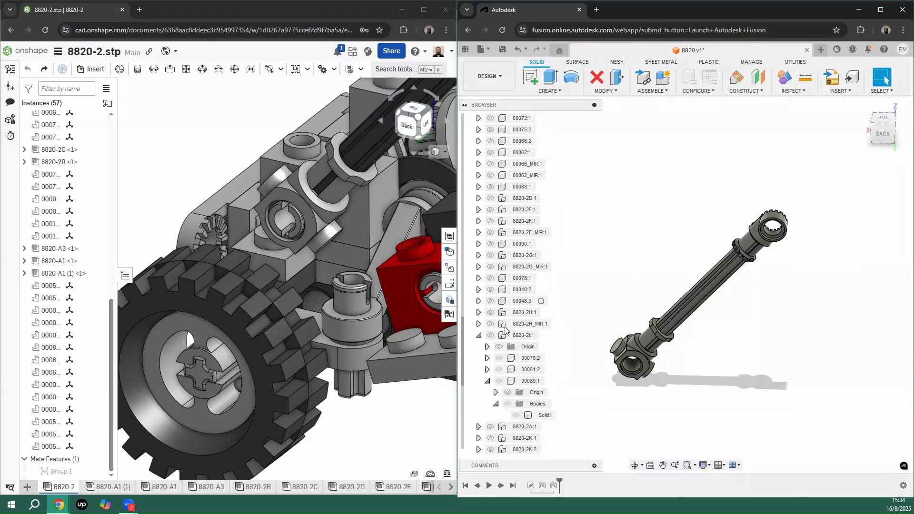
{"action": "scroll", "coordinate": [493, 265], "scroll_direction": "up", "scroll_amount": 8}
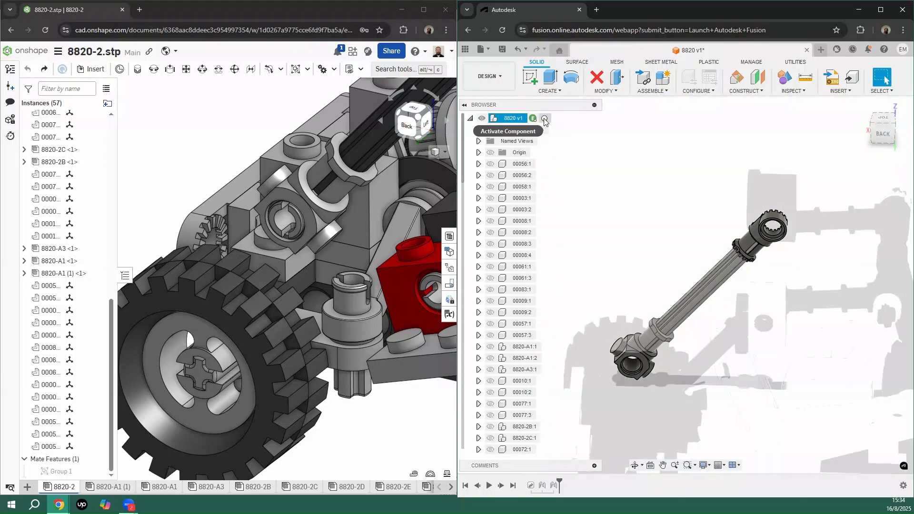
{"action": "left_click", "coordinate": [544, 120]}
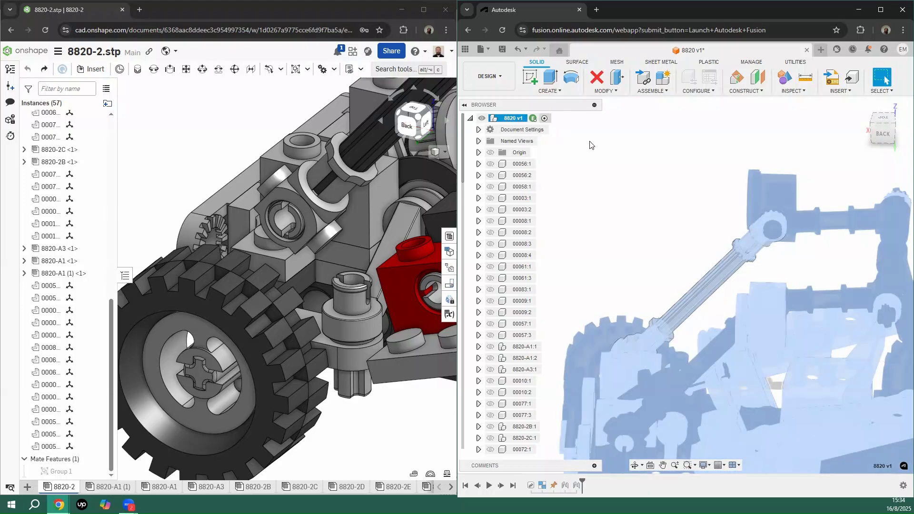
{"action": "left_click", "coordinate": [644, 198]}
Step: Unisolate the strut so that the whole buggy is displayed again
{"action": "scroll", "coordinate": [645, 200], "scroll_direction": "down", "scroll_amount": 3}
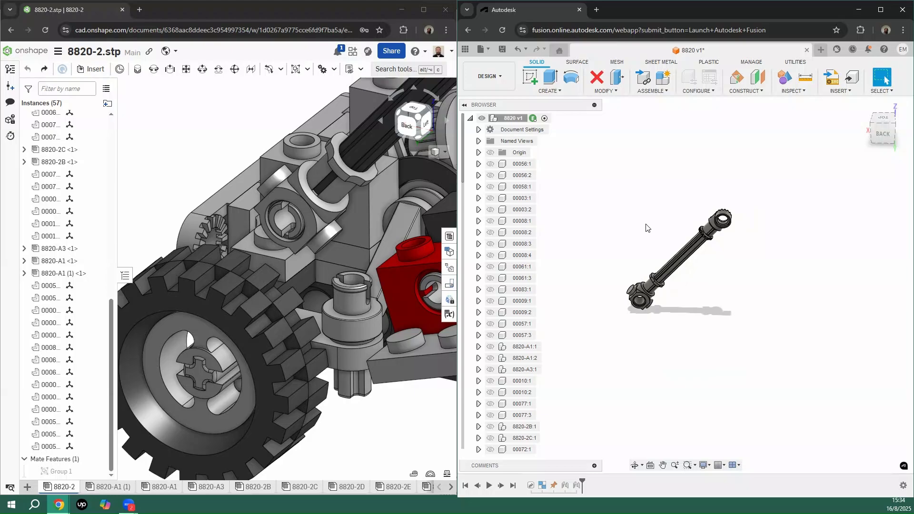
{"action": "middle_click_drag", "start_coordinate": [646, 223], "coordinate": [675, 206]}
{"action": "right_click", "coordinate": [604, 201]}
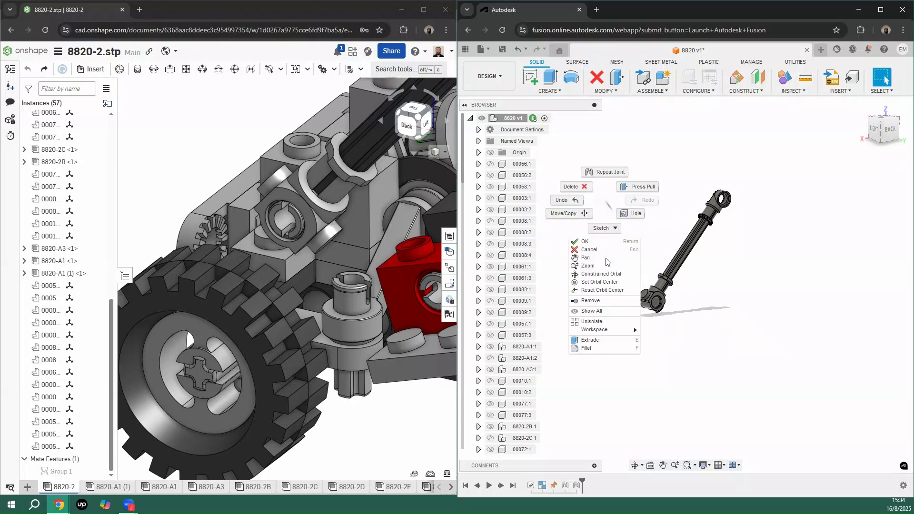
{"action": "left_click", "coordinate": [591, 323]}
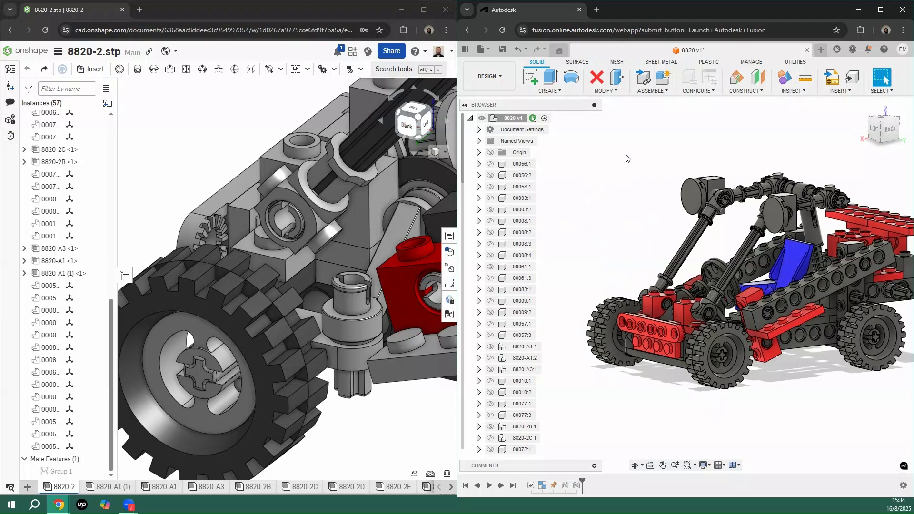
Step: Find the jointed strut's lower connector in the browser and collapse its parent subassembly 8820-2J:2
{"action": "scroll", "coordinate": [691, 248], "scroll_direction": "up", "scroll_amount": 5}
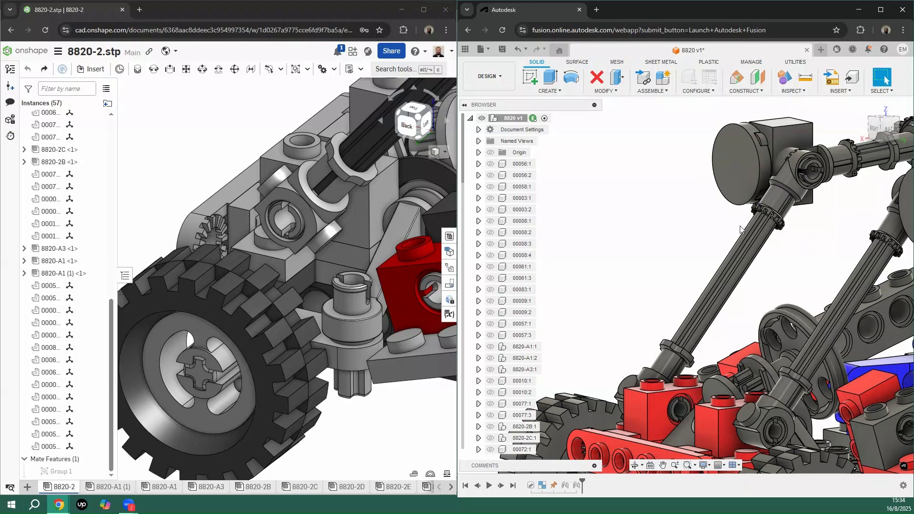
{"action": "scroll", "coordinate": [728, 234], "scroll_direction": "down", "scroll_amount": 2}
{"action": "scroll", "coordinate": [705, 314], "scroll_direction": "up", "scroll_amount": 2}
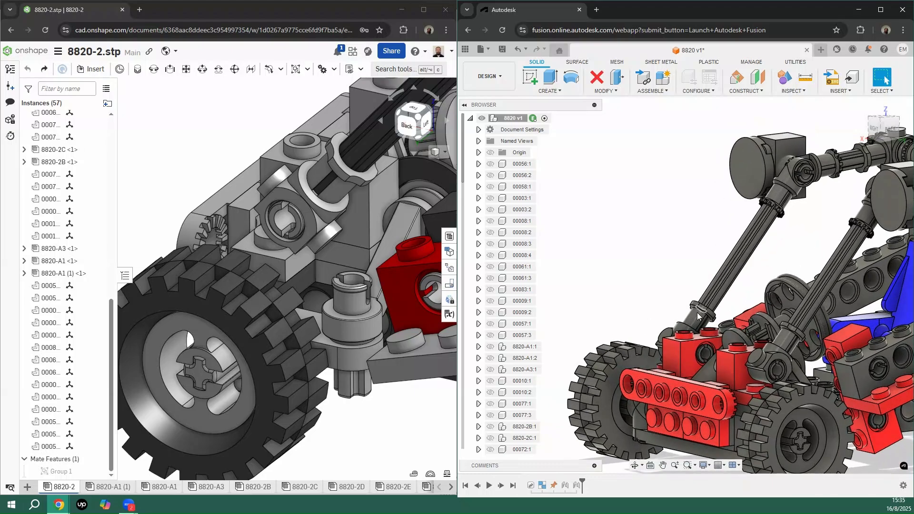
{"action": "right_click", "coordinate": [644, 206]}
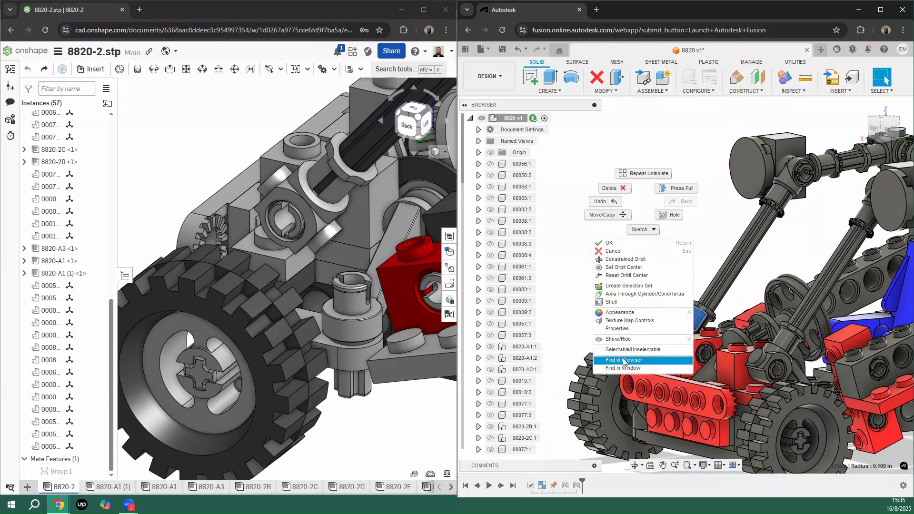
{"action": "left_click", "coordinate": [623, 361]}
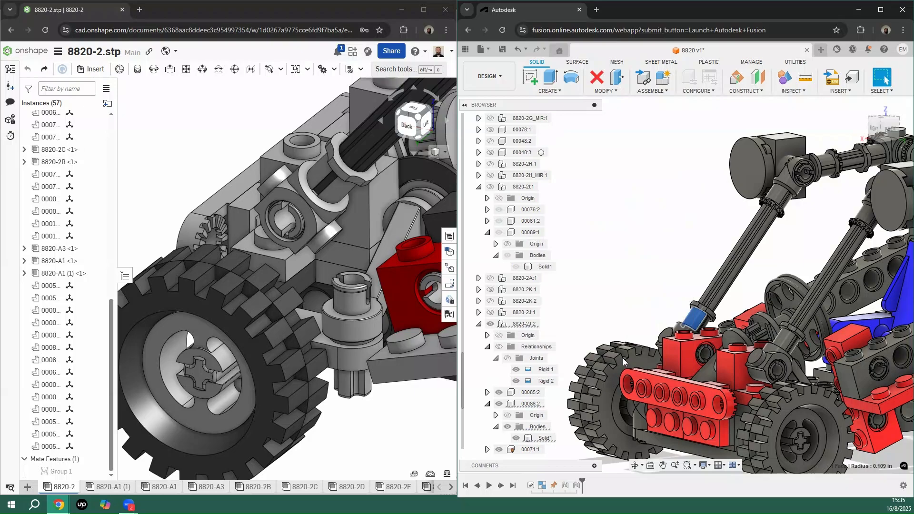
{"action": "left_click", "coordinate": [479, 325]}
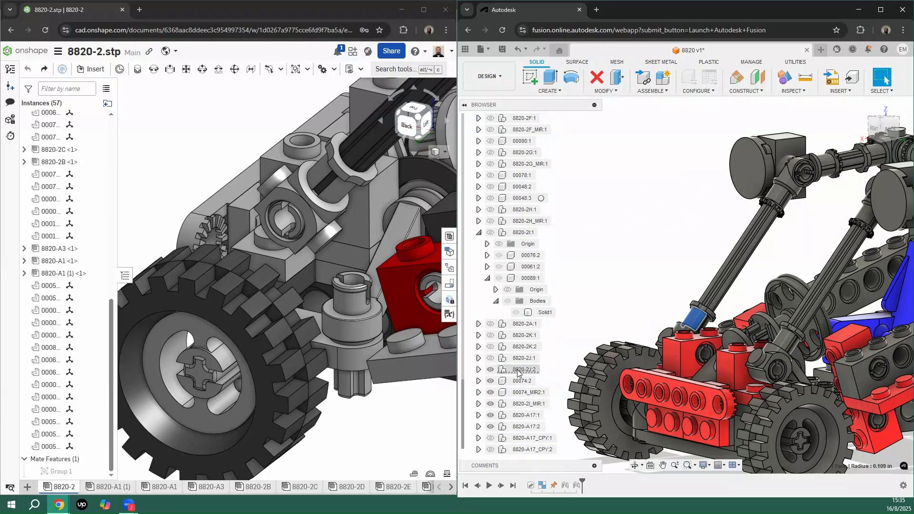
{"action": "right_click", "coordinate": [518, 371]}
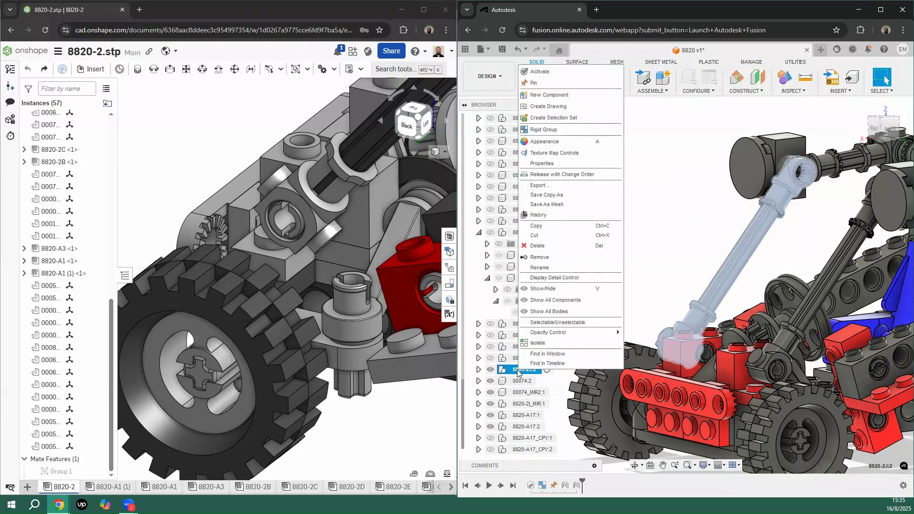
{"action": "left_click", "coordinate": [679, 220]}
{"action": "left_click", "coordinate": [813, 200]}
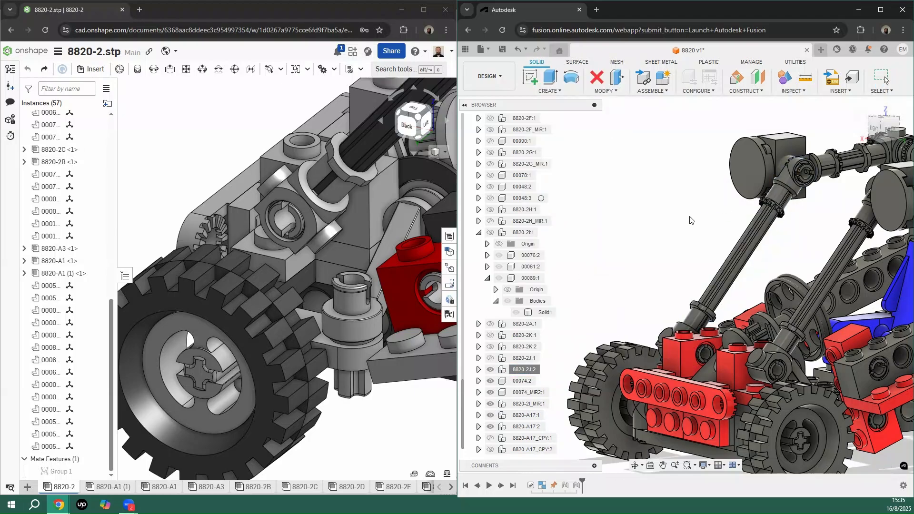
Step: Try moving the headlight disc, its brick and the other strut freely, and restore the parts' original positions
{"action": "left_click_drag", "start_coordinate": [737, 162], "coordinate": [604, 183]}
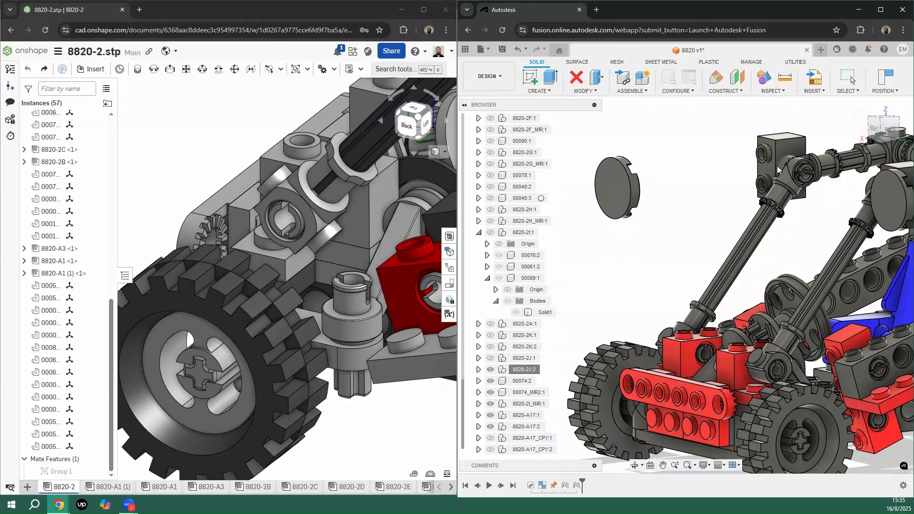
{"action": "left_click_drag", "start_coordinate": [786, 152], "coordinate": [696, 153]}
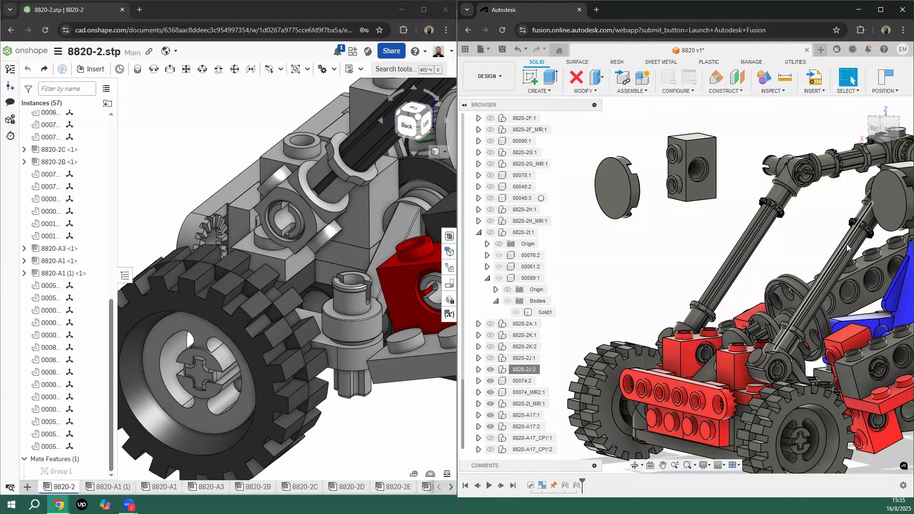
{"action": "left_click_drag", "start_coordinate": [846, 243], "coordinate": [808, 247]}
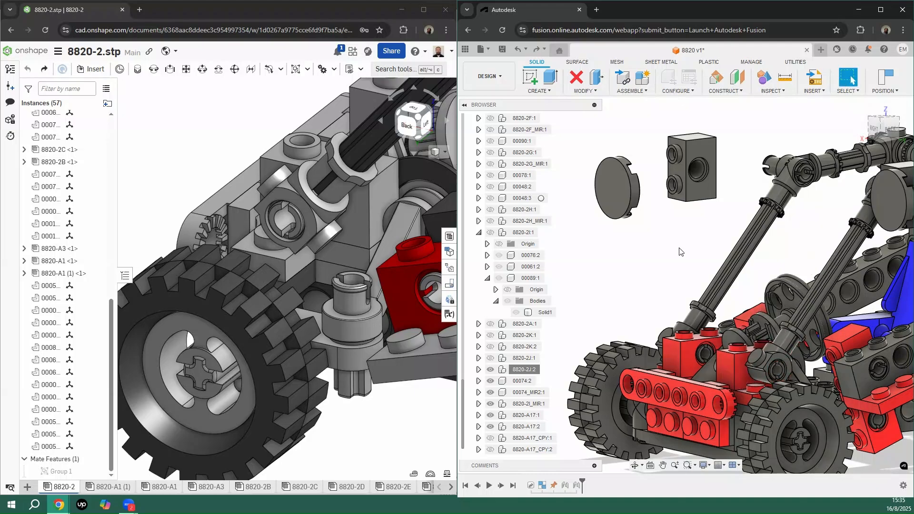
{"action": "left_click", "coordinate": [781, 202]}
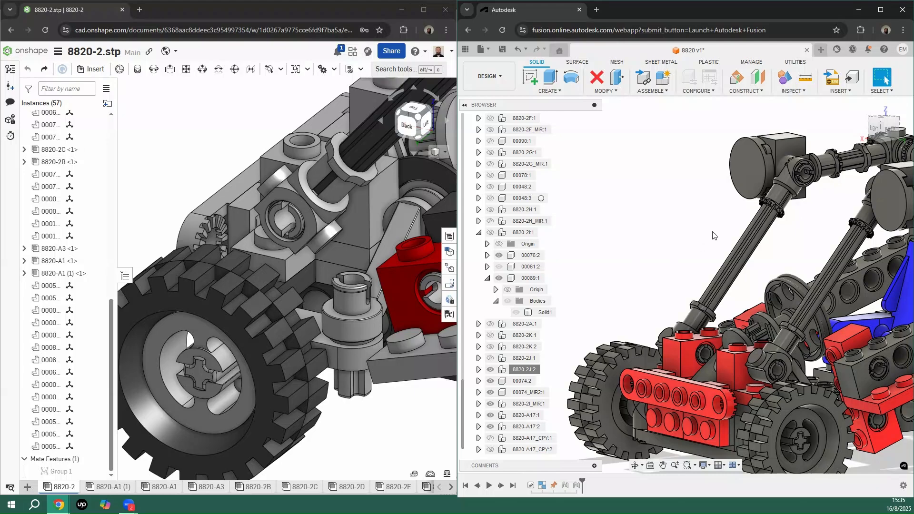
Step: Compare the whole buggy in Fusion with the one in Onshape, examining its front struts and steering wheel
{"action": "scroll", "coordinate": [709, 235], "scroll_direction": "down", "scroll_amount": 3}
{"action": "scroll", "coordinate": [832, 231], "scroll_direction": "up", "scroll_amount": 2}
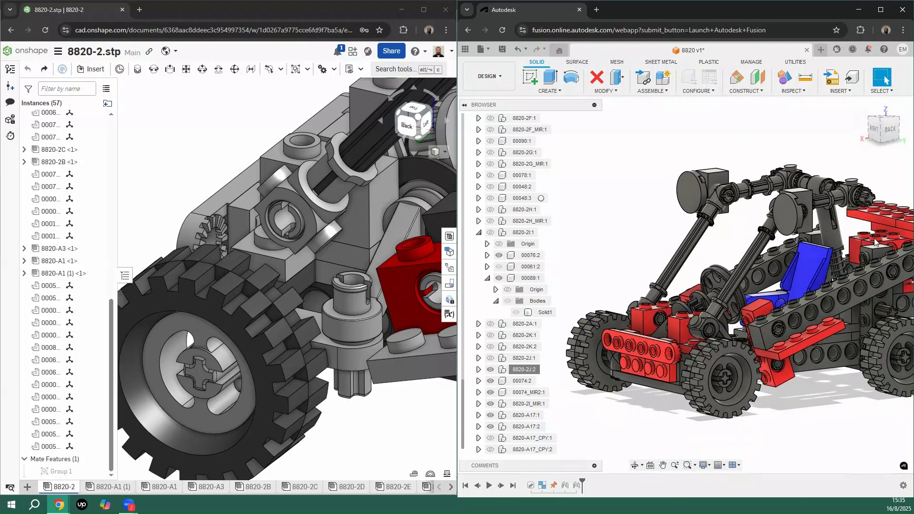
{"action": "middle_click_drag", "start_coordinate": [858, 240], "coordinate": [826, 240]}
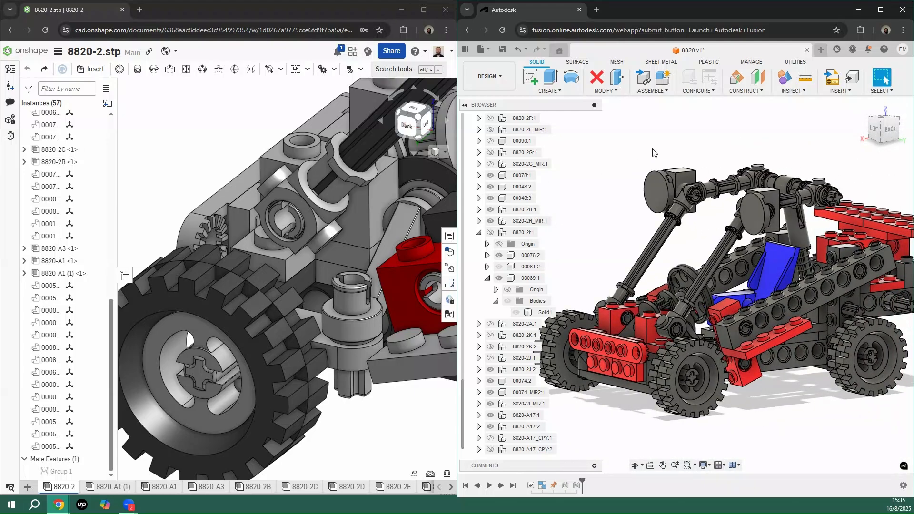
{"action": "left_click", "coordinate": [183, 145]}
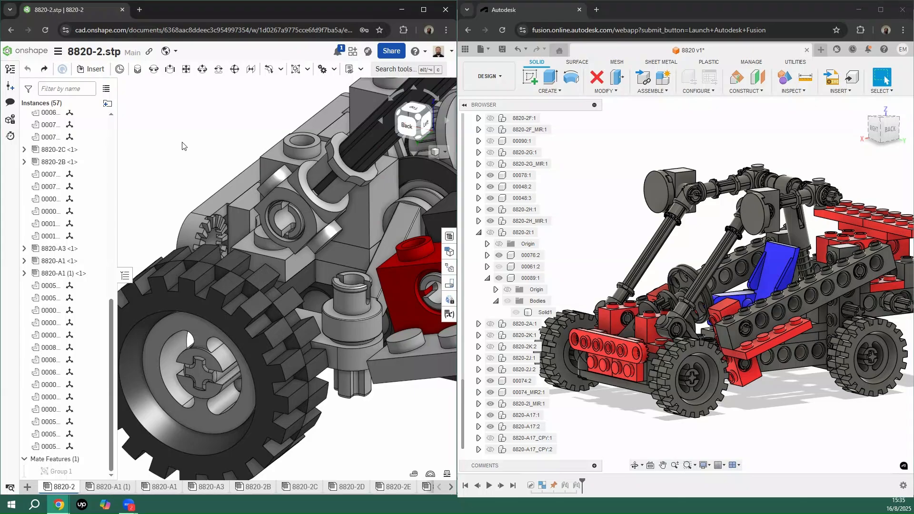
{"action": "scroll", "coordinate": [183, 144], "scroll_direction": "down", "scroll_amount": 8}
{"action": "right_click_drag", "start_coordinate": [198, 167], "coordinate": [314, 210]}
{"action": "scroll", "coordinate": [270, 150], "scroll_direction": "up", "scroll_amount": 3}
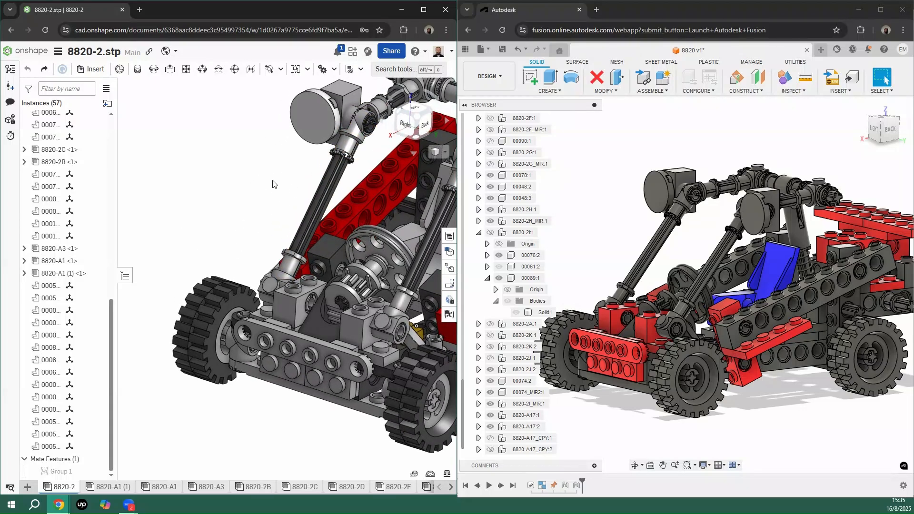
{"action": "scroll", "coordinate": [273, 185], "scroll_direction": "down", "scroll_amount": 1}
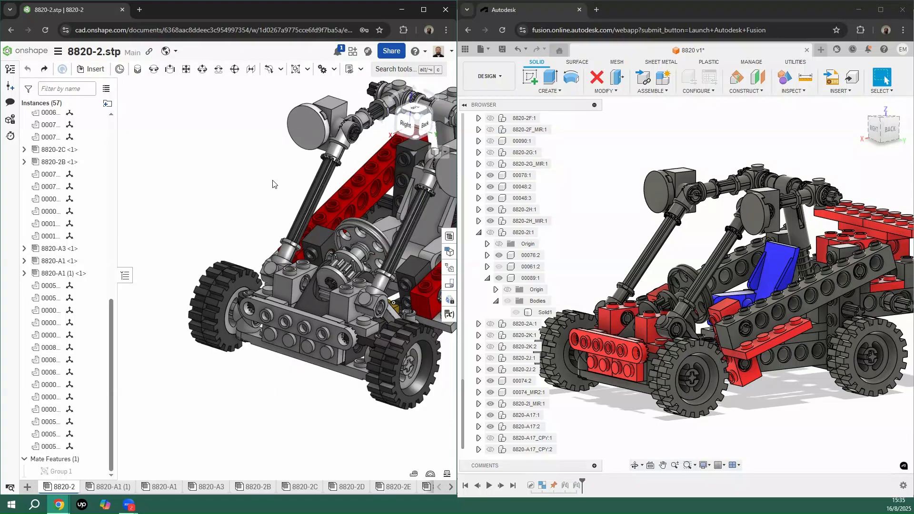
{"action": "scroll", "coordinate": [324, 261], "scroll_direction": "up", "scroll_amount": 5}
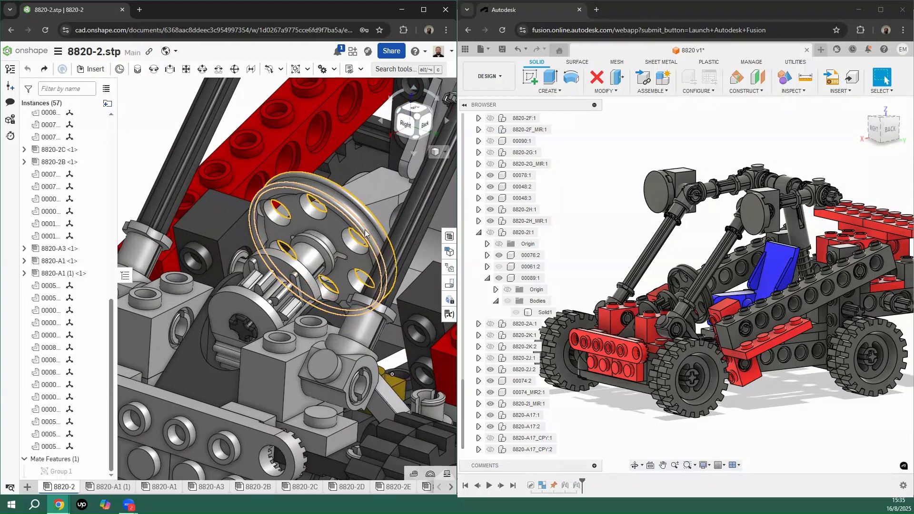
{"action": "scroll", "coordinate": [325, 261], "scroll_direction": "down", "scroll_amount": 6}
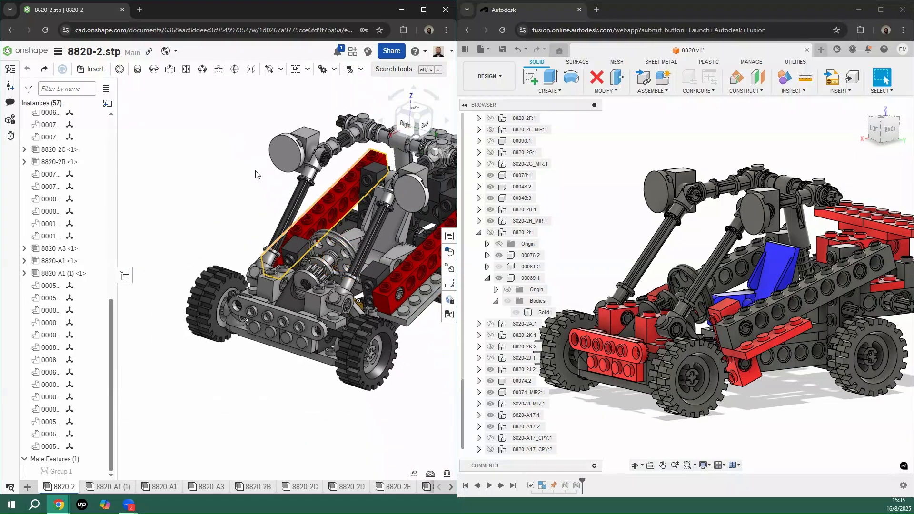
Step: Switch to Fusion and collapse the 8820-2I:1 subassembly in the browser
{"action": "left_click", "coordinate": [463, 232]}
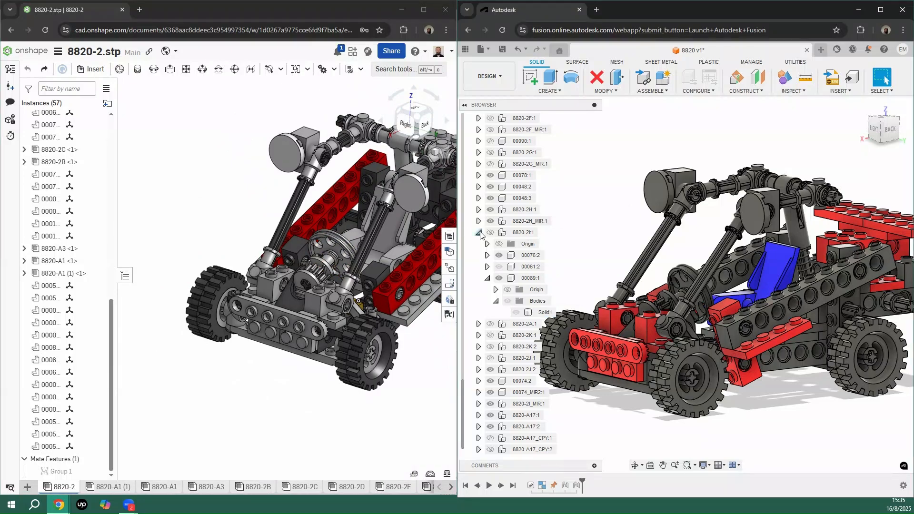
{"action": "left_click", "coordinate": [479, 233]}
Step: Examine how the roll bar and its rear shock absorber connect to the chassis in the Onshape assembly
{"action": "left_click", "coordinate": [145, 179]}
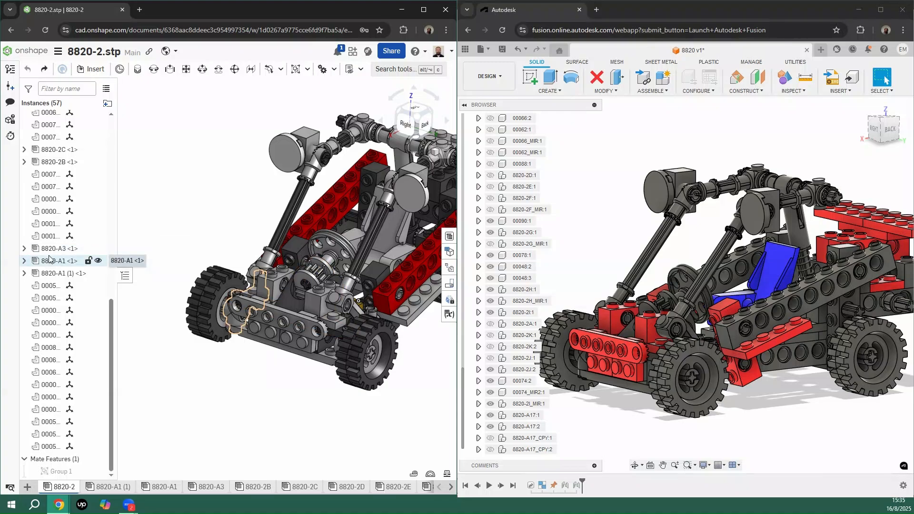
{"action": "scroll", "coordinate": [402, 153], "scroll_direction": "up", "scroll_amount": 5}
{"action": "scroll", "coordinate": [402, 152], "scroll_direction": "down", "scroll_amount": 3}
{"action": "scroll", "coordinate": [402, 152], "scroll_direction": "up", "scroll_amount": 4}
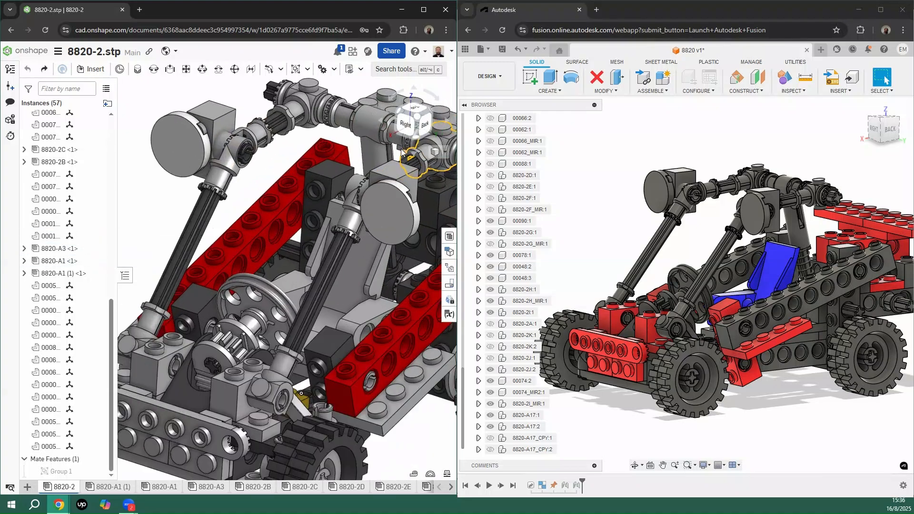
{"action": "left_click", "coordinate": [353, 151]}
{"action": "scroll", "coordinate": [334, 176], "scroll_direction": "down", "scroll_amount": 5}
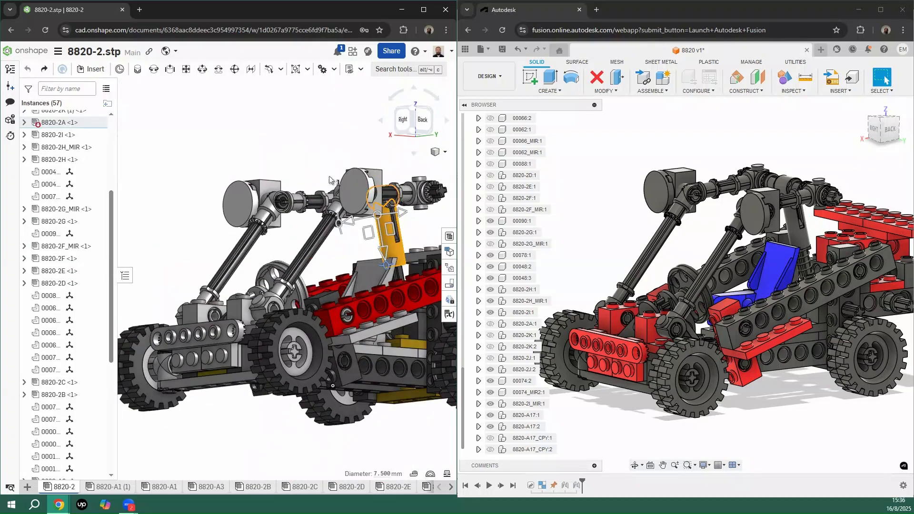
{"action": "scroll", "coordinate": [329, 180], "scroll_direction": "down", "scroll_amount": 5}
{"action": "scroll", "coordinate": [404, 220], "scroll_direction": "up", "scroll_amount": 10}
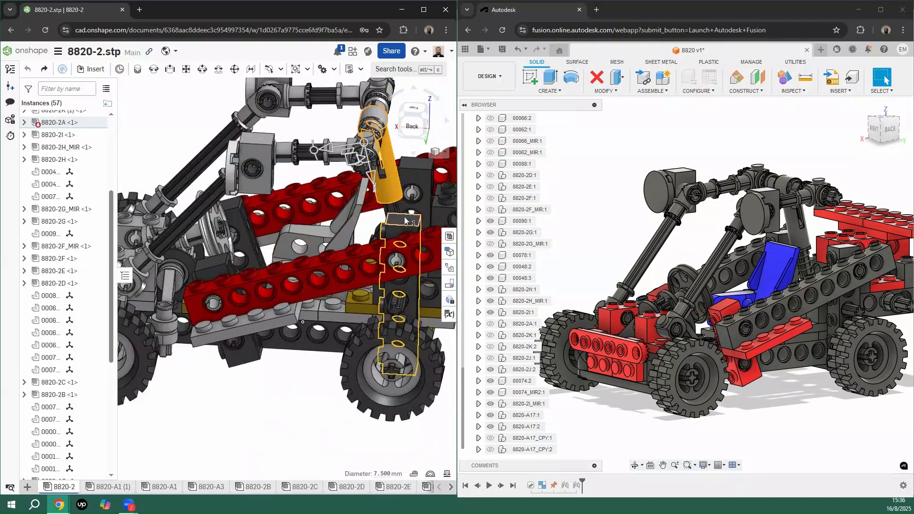
{"action": "scroll", "coordinate": [405, 220], "scroll_direction": "up", "scroll_amount": 3}
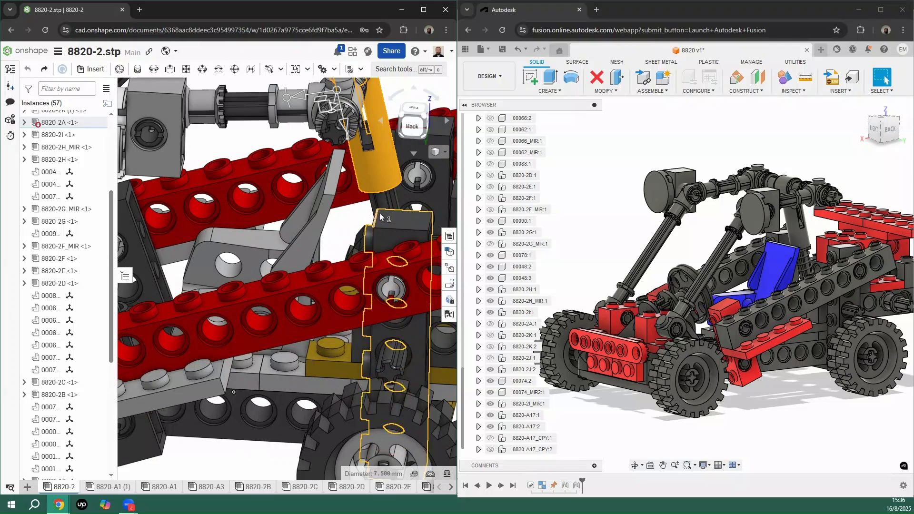
{"action": "mouse_move", "coordinate": [380, 218]}
{"action": "right_mouse_down"}
{"action": "mouse_move", "coordinate": [391, 207]}
{"action": "mouse_move", "coordinate": [392, 219]}
{"action": "right_mouse_up"}
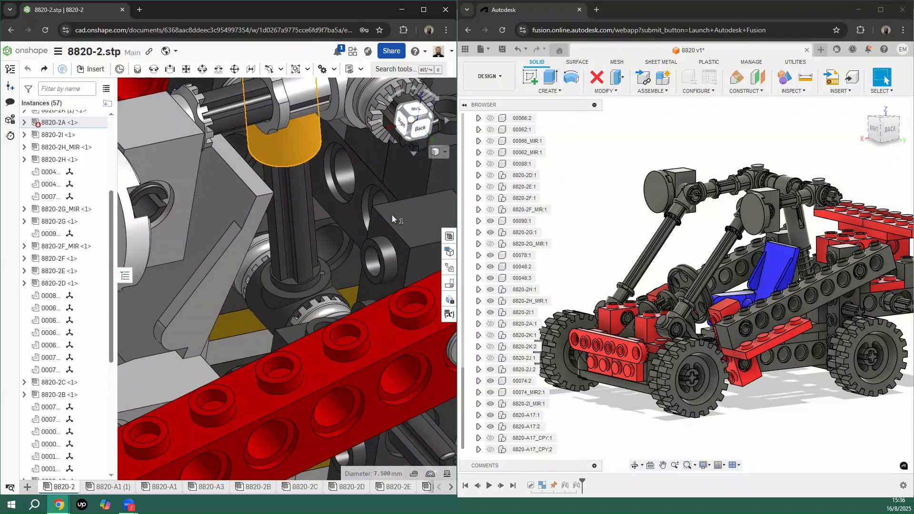
{"action": "scroll", "coordinate": [392, 215], "scroll_direction": "down", "scroll_amount": 10}
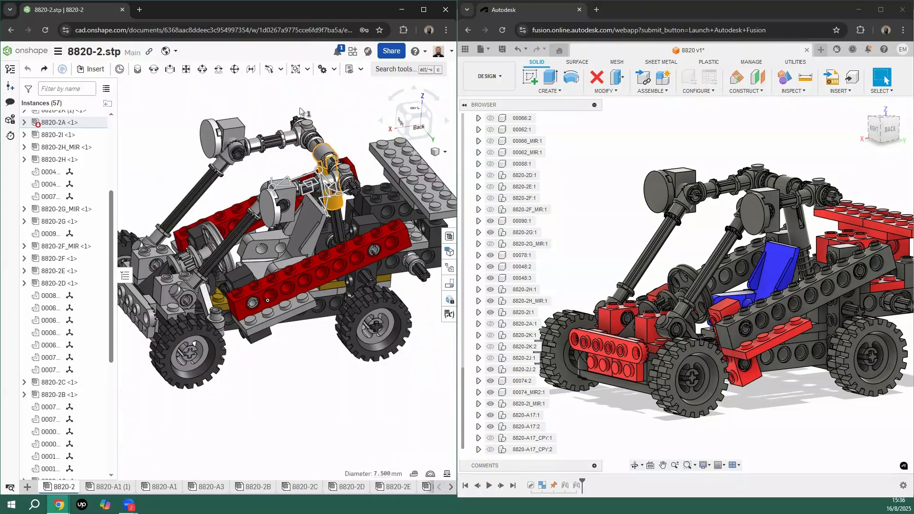
Step: Inspect the rear shock absorber, its spring and the adjoining roll bar in the Fusion assembly
{"action": "scroll", "coordinate": [814, 257], "scroll_direction": "up", "scroll_amount": 10}
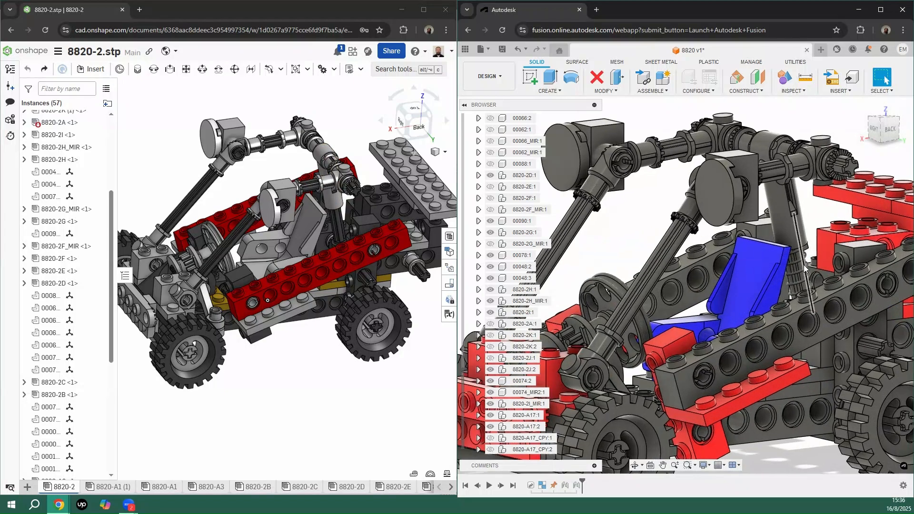
{"action": "left_click", "coordinate": [815, 269]}
{"action": "scroll", "coordinate": [819, 238], "scroll_direction": "down", "scroll_amount": 10}
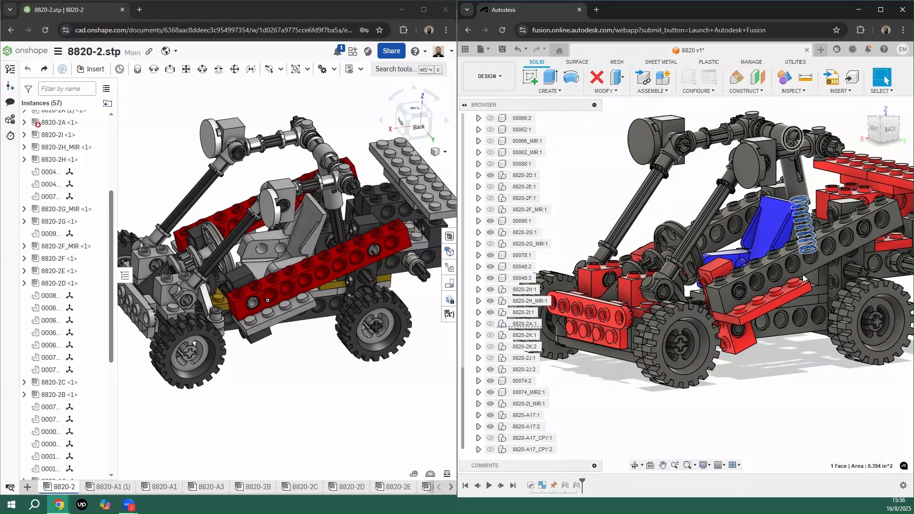
{"action": "scroll", "coordinate": [770, 117], "scroll_direction": "up", "scroll_amount": 3}
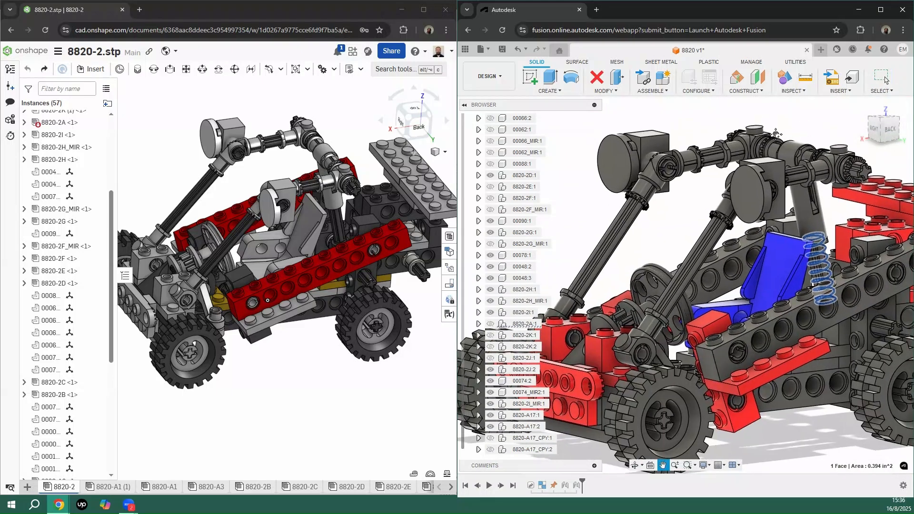
{"action": "scroll", "coordinate": [793, 131], "scroll_direction": "down", "scroll_amount": 2}
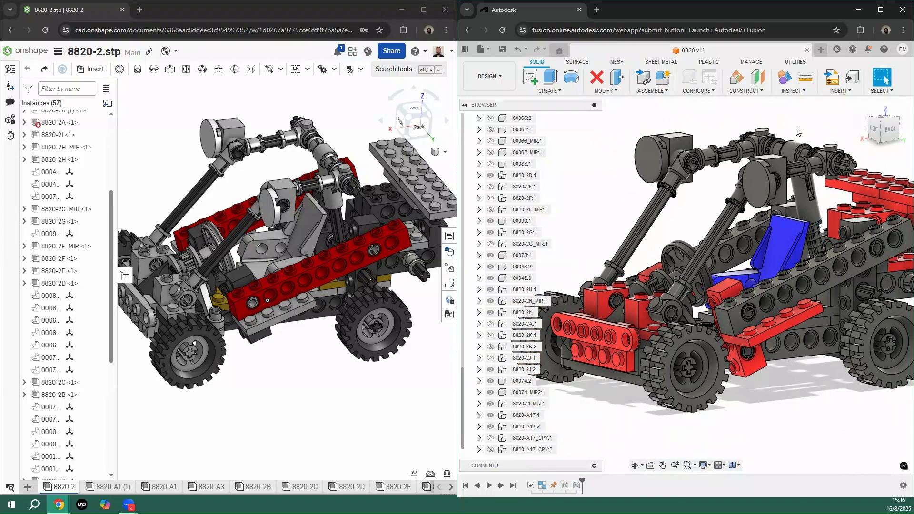
{"action": "scroll", "coordinate": [800, 133], "scroll_direction": "up", "scroll_amount": 1}
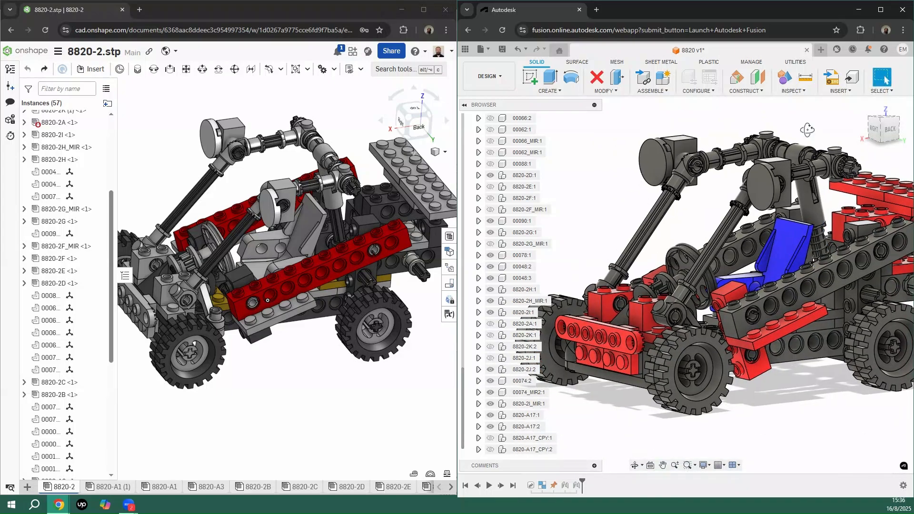
{"action": "middle_click_drag", "start_coordinate": [807, 130], "coordinate": [806, 143]}
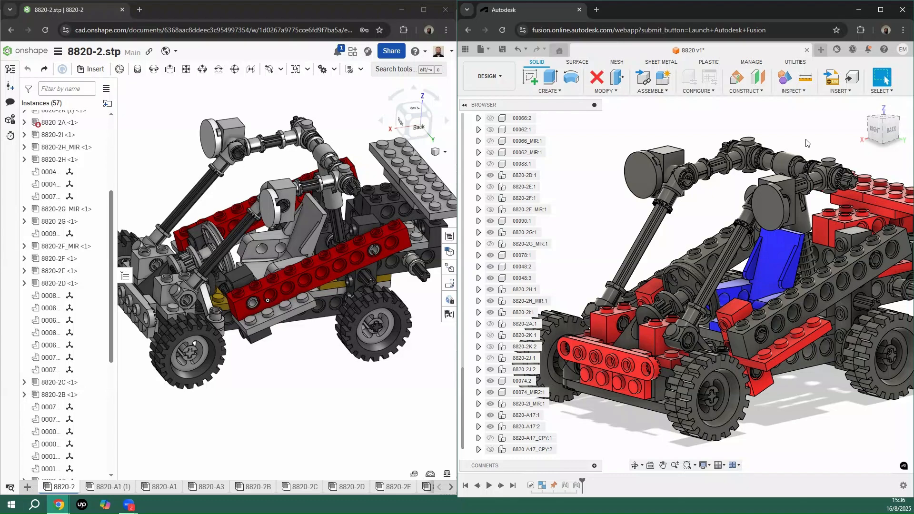
Step: Examine the roll bar's upper connectors around 8820-2A and the 8820-2K arms attached to the struts in Onshape
{"action": "right_click", "coordinate": [805, 144]}
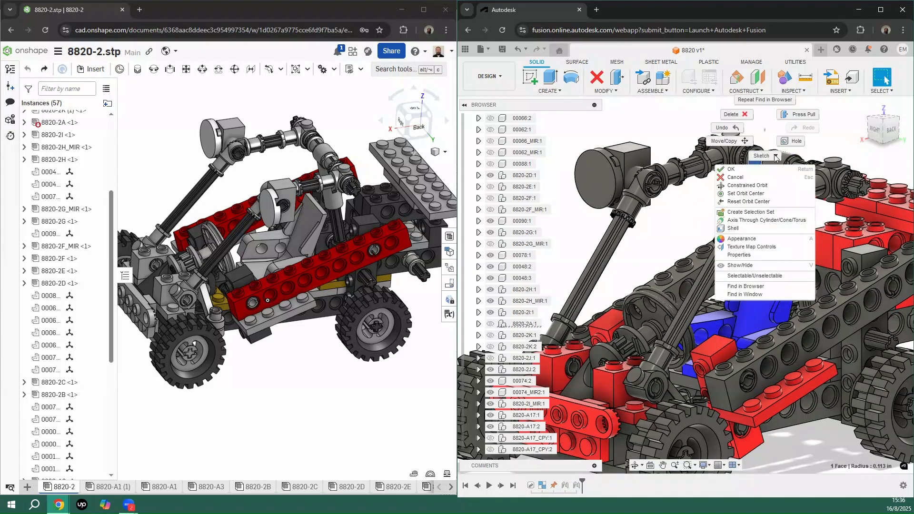
{"action": "left_click", "coordinate": [762, 228]}
{"action": "right_click", "coordinate": [61, 126]}
{"action": "left_click", "coordinate": [99, 355]}
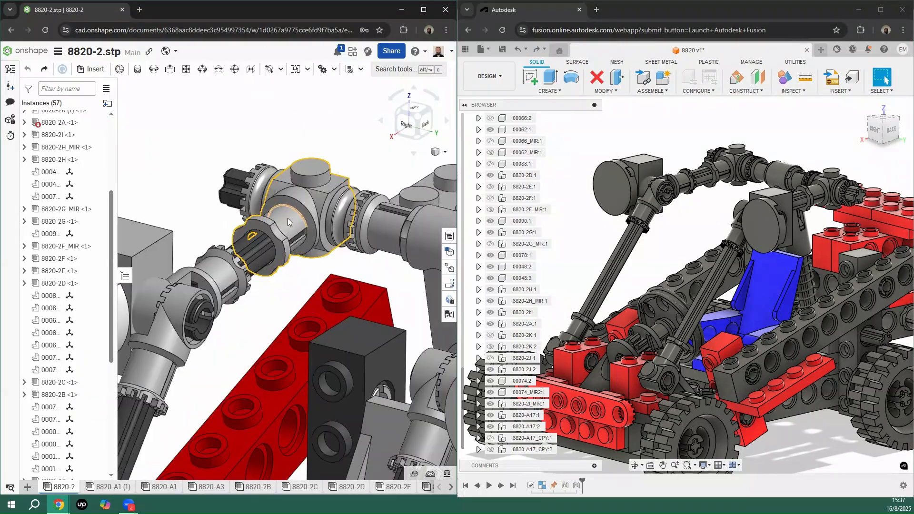
{"action": "scroll", "coordinate": [57, 129], "scroll_direction": "up", "scroll_amount": 2}
{"action": "scroll", "coordinate": [57, 129], "scroll_direction": "up", "scroll_amount": 3}
{"action": "scroll", "coordinate": [218, 138], "scroll_direction": "down", "scroll_amount": 5}
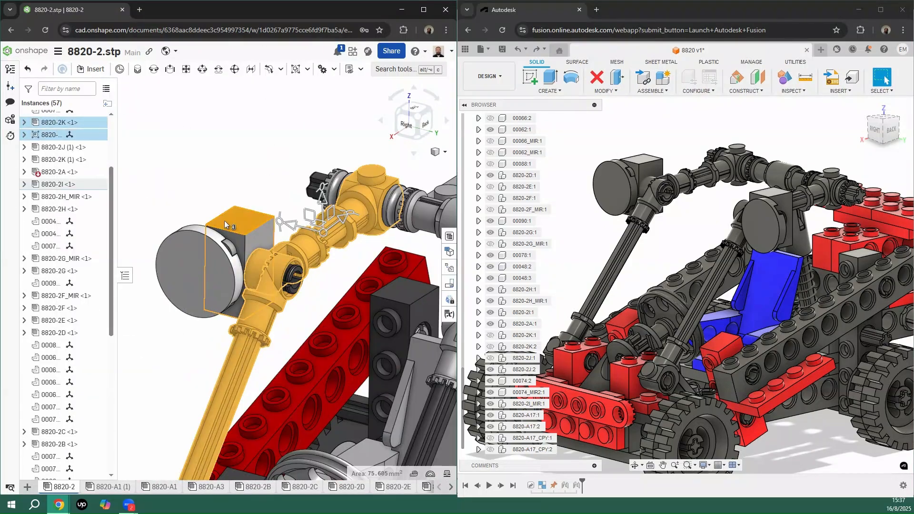
{"action": "scroll", "coordinate": [337, 229], "scroll_direction": "up", "scroll_amount": 5}
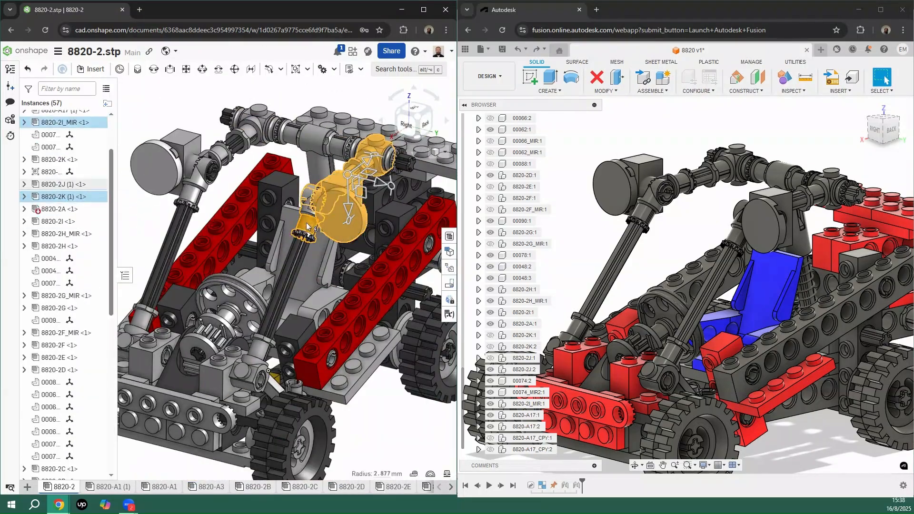
{"action": "scroll", "coordinate": [371, 318], "scroll_direction": "up", "scroll_amount": 5}
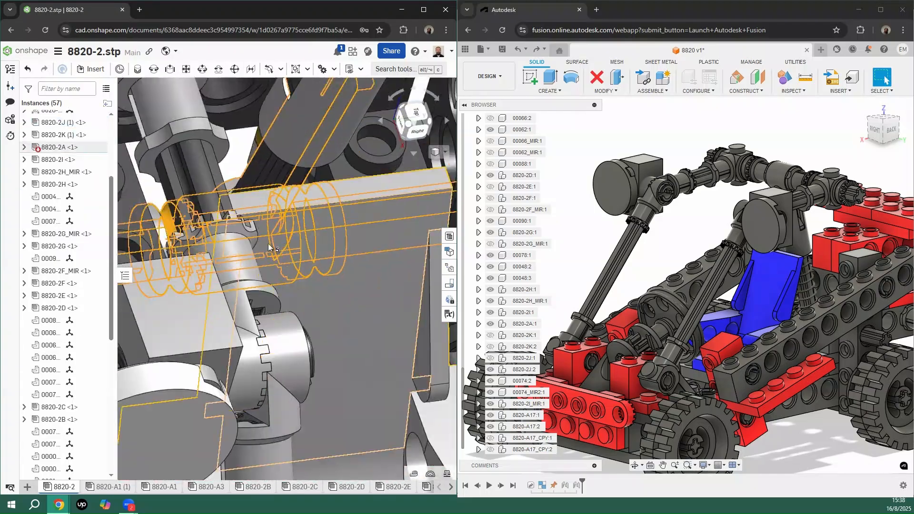
{"action": "scroll", "coordinate": [268, 243], "scroll_direction": "down", "scroll_amount": 10}
{"action": "scroll", "coordinate": [715, 165], "scroll_direction": "up", "scroll_amount": 3}
{"action": "scroll", "coordinate": [715, 166], "scroll_direction": "down", "scroll_amount": 5}
Step: Create a rigid group in Fusion joining strut 8820-2J:2 with upper arm 8820-2K:2 and their adjoining part
{"action": "left_click", "coordinate": [655, 224]}
{"action": "left_click", "coordinate": [622, 267], "text": "ctrl"}
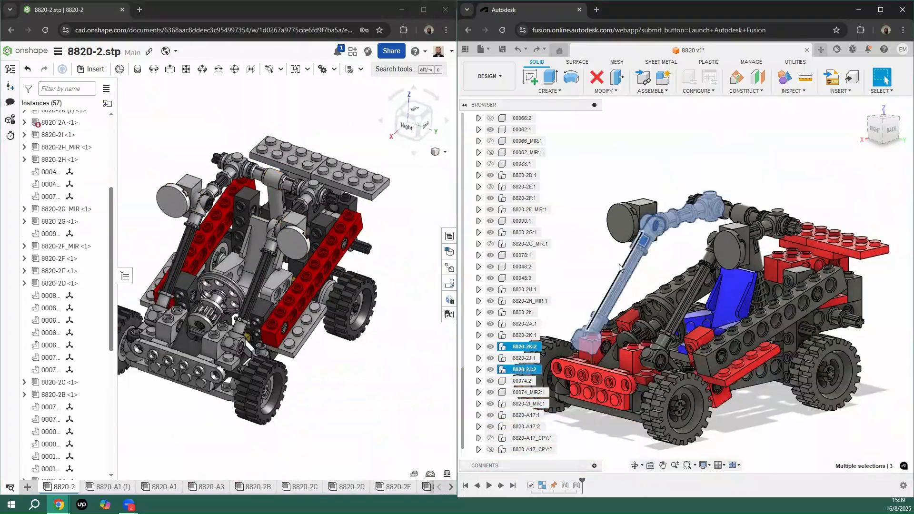
{"action": "scroll", "coordinate": [622, 267], "scroll_direction": "up", "scroll_amount": 3}
{"action": "right_click", "coordinate": [678, 143]}
{"action": "left_click", "coordinate": [656, 275]}
{"action": "key", "text": "Return"}
Step: Create a matching rigid group for upper arm 8820-2K:1 on the opposite side of the roll bar
{"action": "left_click", "coordinate": [760, 261]}
{"action": "scroll", "coordinate": [846, 234], "scroll_direction": "down", "scroll_amount": 5}
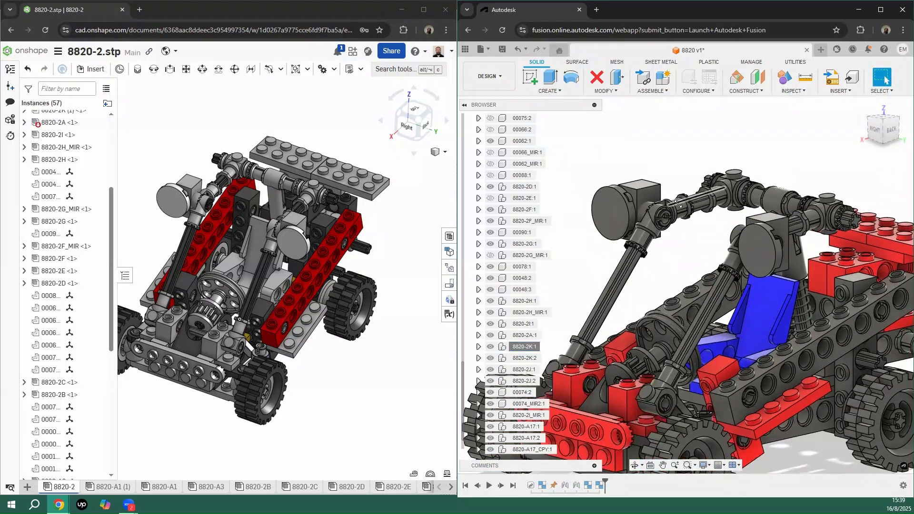
{"action": "right_click", "coordinate": [666, 200]}
{"action": "left_click", "coordinate": [571, 292]}
{"action": "key", "text": "Return"}
Step: Create a rigid group in Fusion joining the roll bar's upper crossbar with its T-connector and adjoining collars in 8820-2A:1
{"action": "scroll", "coordinate": [706, 184], "scroll_direction": "up", "scroll_amount": 5}
{"action": "left_click", "coordinate": [677, 176]}
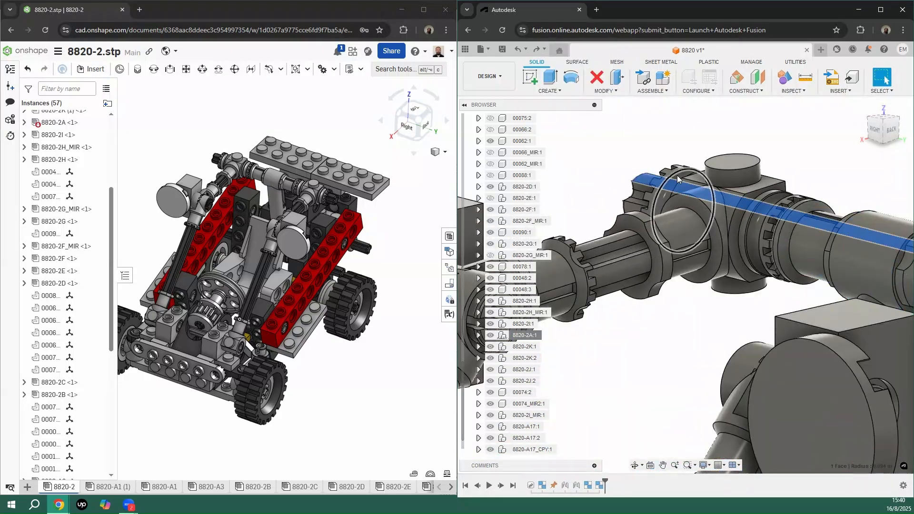
{"action": "left_click", "coordinate": [690, 257], "text": "ctrl"}
{"action": "scroll", "coordinate": [761, 186], "scroll_direction": "down", "scroll_amount": 4}
{"action": "right_click", "coordinate": [762, 186]}
{"action": "left_click", "coordinate": [733, 285]}
{"action": "left_click", "coordinate": [858, 205]}
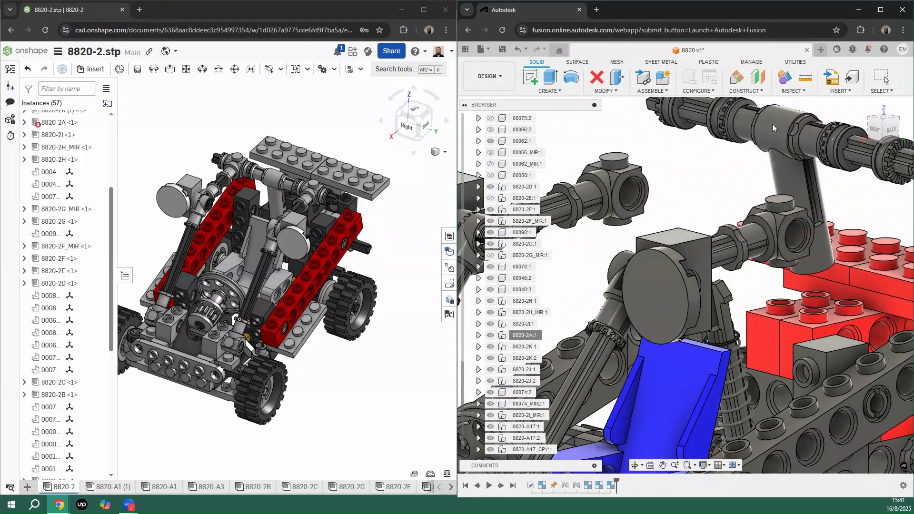
Step: Create a rigid group joining the roll bar's lower crossbar with its upright and adjoining connectors inside 8820-2A:1
{"action": "scroll", "coordinate": [782, 280], "scroll_direction": "up", "scroll_amount": 8}
{"action": "scroll", "coordinate": [718, 324], "scroll_direction": "down", "scroll_amount": 3}
{"action": "right_click", "coordinate": [809, 396]}
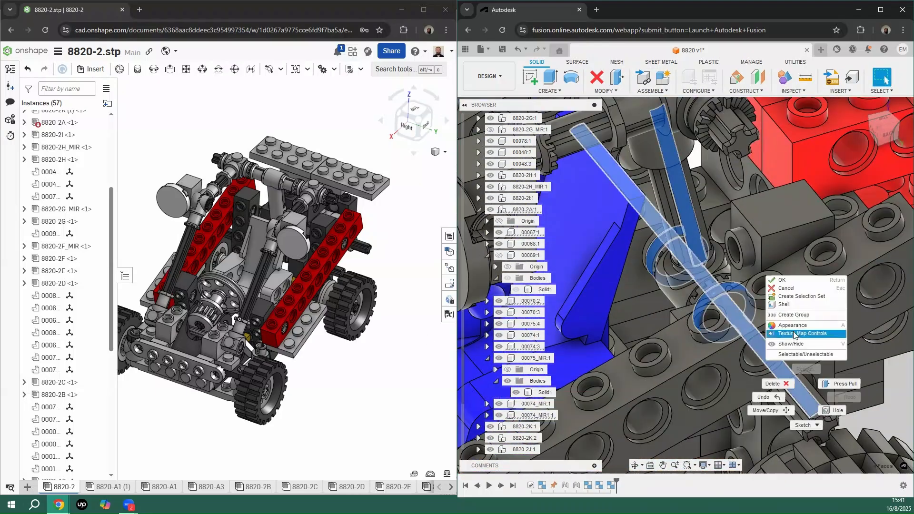
{"action": "left_click", "coordinate": [805, 320]}
{"action": "scroll", "coordinate": [805, 323], "scroll_direction": "down", "scroll_amount": 5}
{"action": "scroll", "coordinate": [681, 228], "scroll_direction": "up", "scroll_amount": 5}
{"action": "left_click", "coordinate": [683, 181]}
{"action": "key", "text": "v"}
{"action": "left_click", "coordinate": [695, 210]}
{"action": "scroll", "coordinate": [724, 275], "scroll_direction": "down", "scroll_amount": 6}
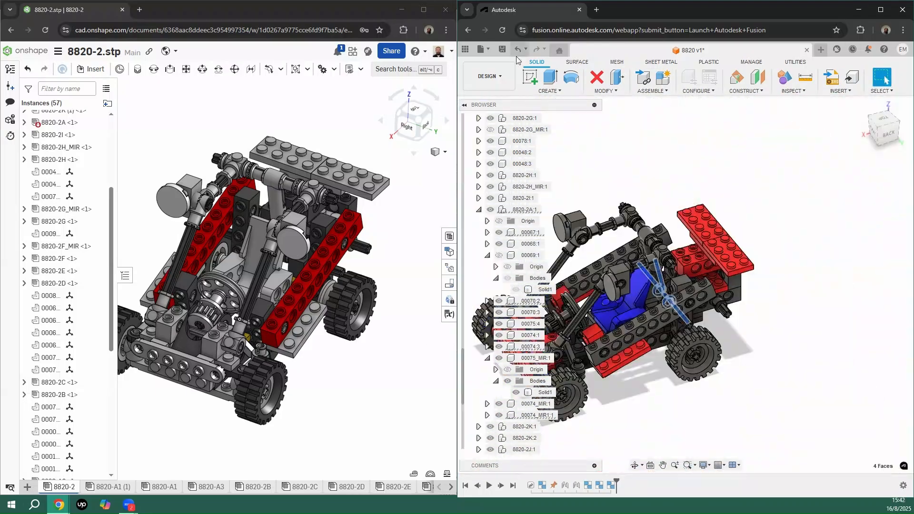
{"action": "mouse_move", "coordinate": [653, 91]}
{"action": "left_click", "coordinate": [667, 159]}
{"action": "left_click", "coordinate": [858, 206]}
Step: Locate the upright beam 00066_MIR:1 beside the rear wheel in the browser and toggle its visibility
{"action": "scroll", "coordinate": [752, 276], "scroll_direction": "up", "scroll_amount": 3}
{"action": "scroll", "coordinate": [781, 333], "scroll_direction": "down", "scroll_amount": 2}
{"action": "left_click", "coordinate": [758, 333]}
{"action": "right_click", "coordinate": [763, 257]}
{"action": "left_click", "coordinate": [786, 428]}
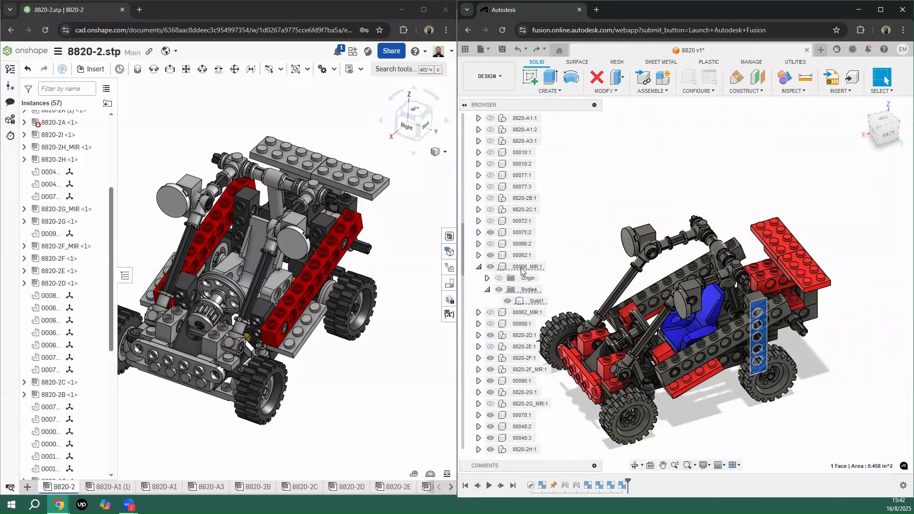
{"action": "left_click", "coordinate": [525, 256]}
{"action": "key", "text": "v"}
Step: Pin subassembly 8820-2B:1 in place in the Fusion assembly
{"action": "scroll", "coordinate": [725, 165], "scroll_direction": "up", "scroll_amount": 3}
{"action": "scroll", "coordinate": [724, 165], "scroll_direction": "down", "scroll_amount": 3}
{"action": "middle_click_drag", "start_coordinate": [733, 248], "coordinate": [771, 253], "text": "shift"}
{"action": "right_click", "coordinate": [516, 187]}
{"action": "left_click", "coordinate": [530, 61]}
Step: Pull the roll bar and one strut assembly away from the Fusion buggy to test their rigid groups
{"action": "scroll", "coordinate": [711, 296], "scroll_direction": "up", "scroll_amount": 4}
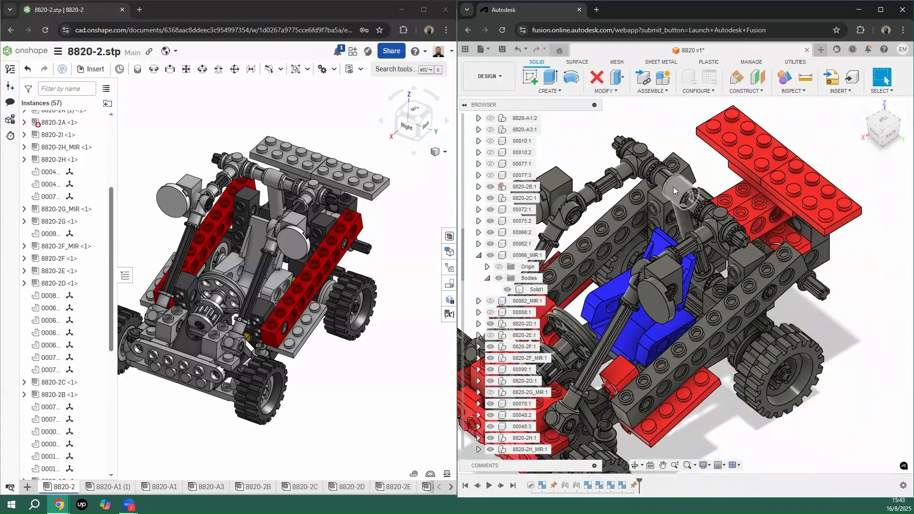
{"action": "left_click_drag", "start_coordinate": [734, 205], "coordinate": [857, 138]}
{"action": "scroll", "coordinate": [714, 257], "scroll_direction": "down", "scroll_amount": 3}
{"action": "left_click_drag", "start_coordinate": [719, 238], "coordinate": [857, 324]}
Step: Locate headlight 8820-2I:1 and upper arm 8820-2K:2 in the Fusion browser
{"action": "right_click", "coordinate": [654, 161]}
{"action": "left_click", "coordinate": [647, 318]}
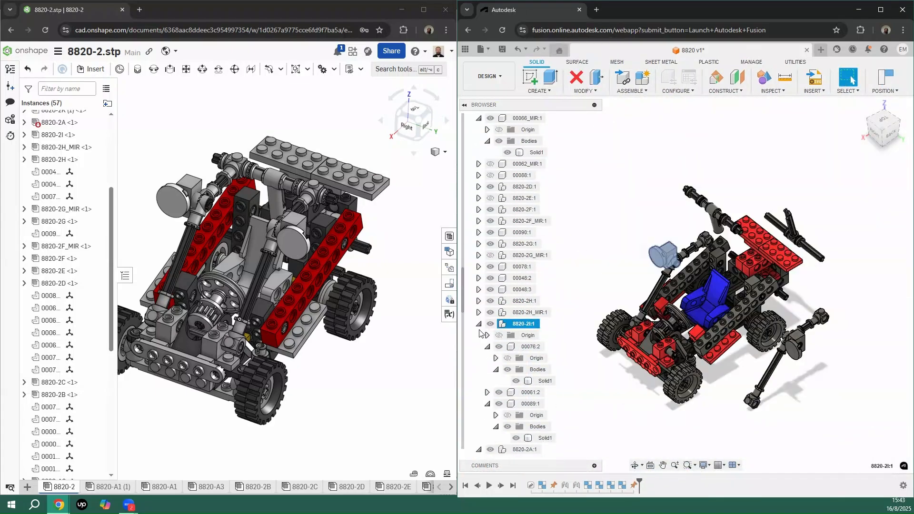
{"action": "scroll", "coordinate": [714, 286], "scroll_direction": "up", "scroll_amount": 3}
{"action": "right_click", "coordinate": [524, 369]}
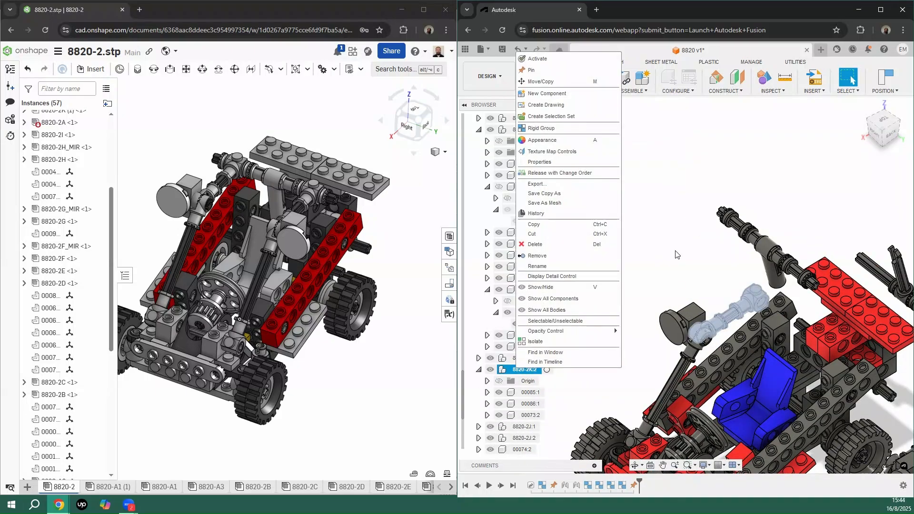
{"action": "left_click", "coordinate": [678, 256]}
{"action": "scroll", "coordinate": [667, 390], "scroll_direction": "up", "scroll_amount": 3}
{"action": "left_click", "coordinate": [669, 372]}
{"action": "scroll", "coordinate": [676, 286], "scroll_direction": "down", "scroll_amount": 2}
{"action": "key", "text": "j"}
{"action": "left_click", "coordinate": [757, 239]}
{"action": "scroll", "coordinate": [704, 296], "scroll_direction": "up", "scroll_amount": 4}
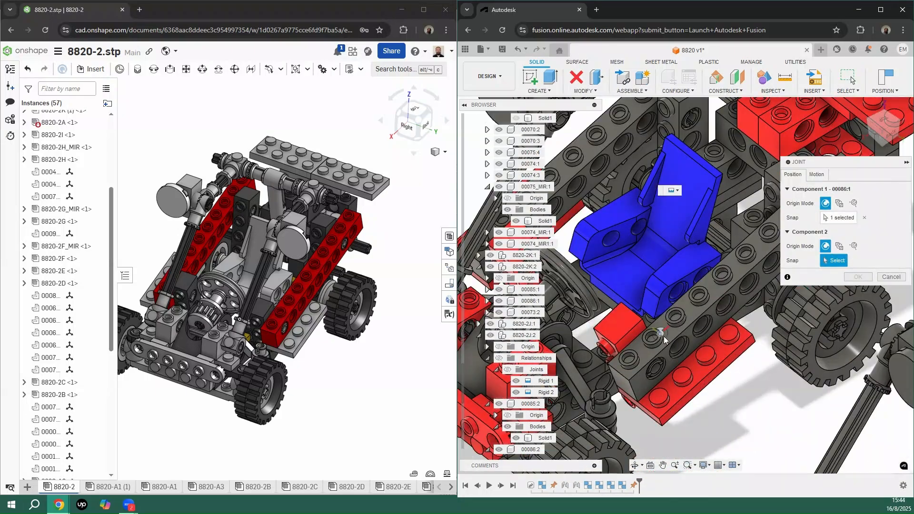
{"action": "key", "text": "Escape"}
Step: Activate strut 8820-2J:2 to examine its rigid joints and reactivate the top-level 8820 assembly
{"action": "scroll", "coordinate": [697, 295], "scroll_direction": "down", "scroll_amount": 6}
{"action": "scroll", "coordinate": [643, 304], "scroll_direction": "up", "scroll_amount": 3}
{"action": "left_click", "coordinate": [524, 323]}
{"action": "left_click", "coordinate": [546, 324]}
{"action": "scroll", "coordinate": [514, 436], "scroll_direction": "down", "scroll_amount": 2}
{"action": "scroll", "coordinate": [487, 184], "scroll_direction": "up", "scroll_amount": 10}
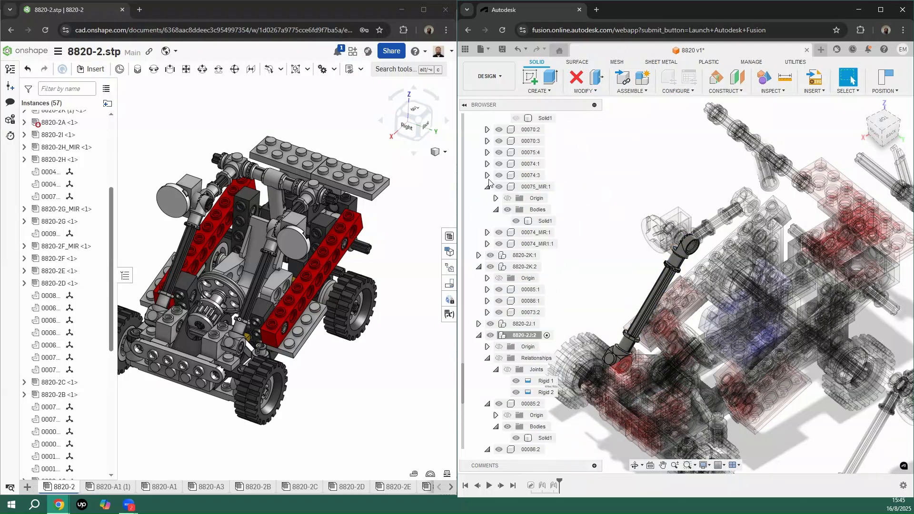
{"action": "left_click", "coordinate": [544, 119]}
{"action": "scroll", "coordinate": [635, 188], "scroll_direction": "down", "scroll_amount": 5}
{"action": "scroll", "coordinate": [635, 190], "scroll_direction": "up", "scroll_amount": 2}
Step: Switch to Onshape, undo the last change, and zoom to and expand subassembly 8820-2B
{"action": "left_click", "coordinate": [410, 207]}
{"action": "key", "text": "ctrl+z"}
{"action": "scroll", "coordinate": [409, 207], "scroll_direction": "down", "scroll_amount": 2}
{"action": "scroll", "coordinate": [388, 245], "scroll_direction": "up", "scroll_amount": 2}
{"action": "right_click", "coordinate": [57, 395]}
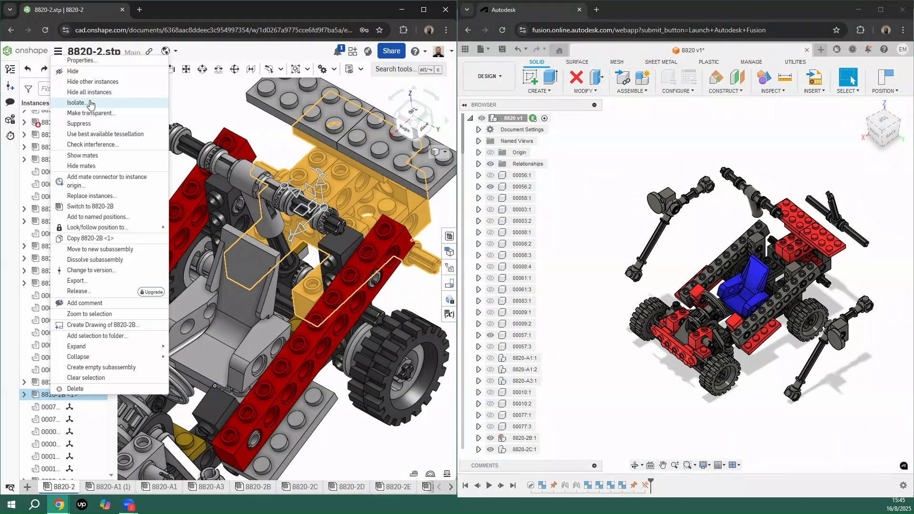
{"action": "left_click", "coordinate": [179, 159]}
{"action": "right_click", "coordinate": [71, 395]}
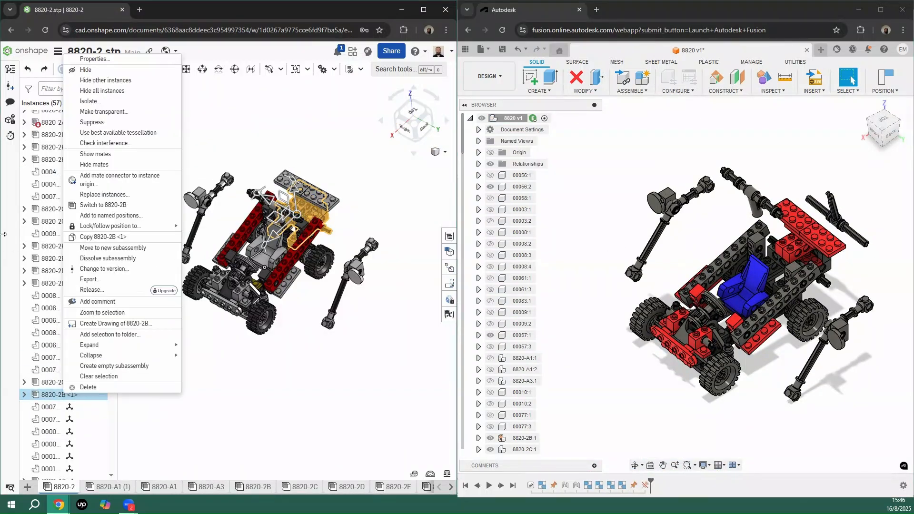
{"action": "left_click", "coordinate": [104, 312]}
{"action": "left_click", "coordinate": [24, 395]}
{"action": "scroll", "coordinate": [53, 334], "scroll_direction": "down", "scroll_amount": 4}
{"action": "scroll", "coordinate": [315, 190], "scroll_direction": "down", "scroll_amount": 2}
{"action": "right_click_drag", "start_coordinate": [333, 131], "coordinate": [314, 125]}
{"action": "scroll", "coordinate": [309, 190], "scroll_direction": "up", "scroll_amount": 2}
{"action": "left_click", "coordinate": [296, 69]}
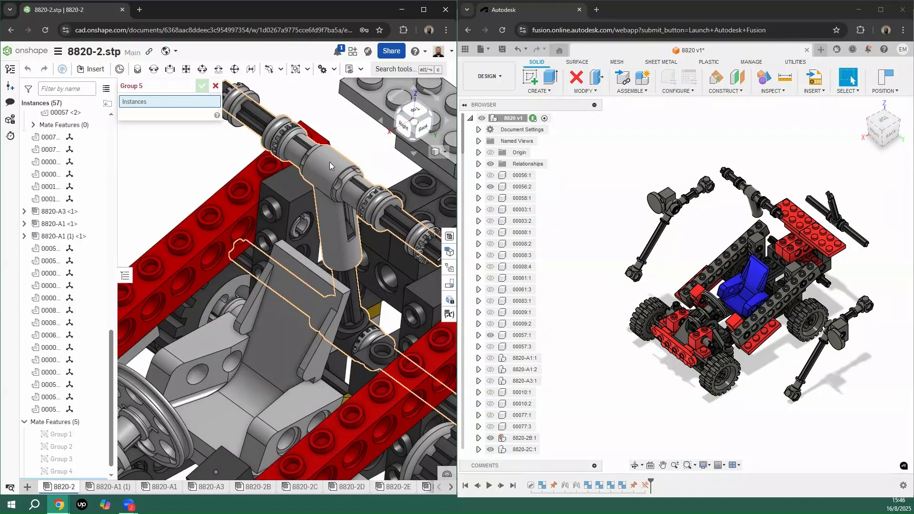
{"action": "scroll", "coordinate": [352, 190], "scroll_direction": "down", "scroll_amount": 2}
{"action": "left_click", "coordinate": [367, 190]}
{"action": "scroll", "coordinate": [75, 213], "scroll_direction": "up", "scroll_amount": 5}
Step: Open subassembly 8820-2A from the Onshape instance list and duplicate it
{"action": "left_click", "coordinate": [24, 250]}
{"action": "left_click", "coordinate": [261, 131]}
{"action": "right_click", "coordinate": [62, 249]}
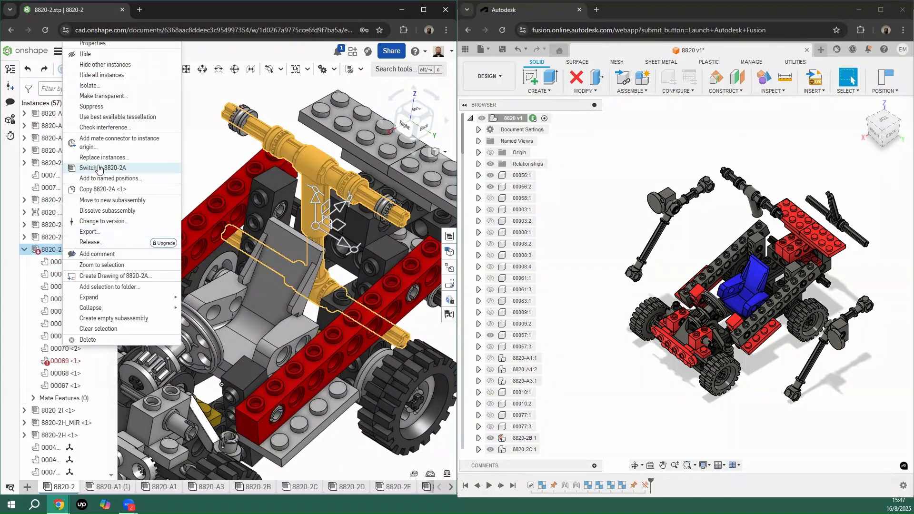
{"action": "left_click", "coordinate": [99, 170]}
{"action": "right_click", "coordinate": [391, 486]}
{"action": "left_click", "coordinate": [338, 463]}
{"action": "scroll", "coordinate": [338, 462], "scroll_direction": "down", "scroll_amount": 10}
{"action": "left_click", "coordinate": [438, 488]}
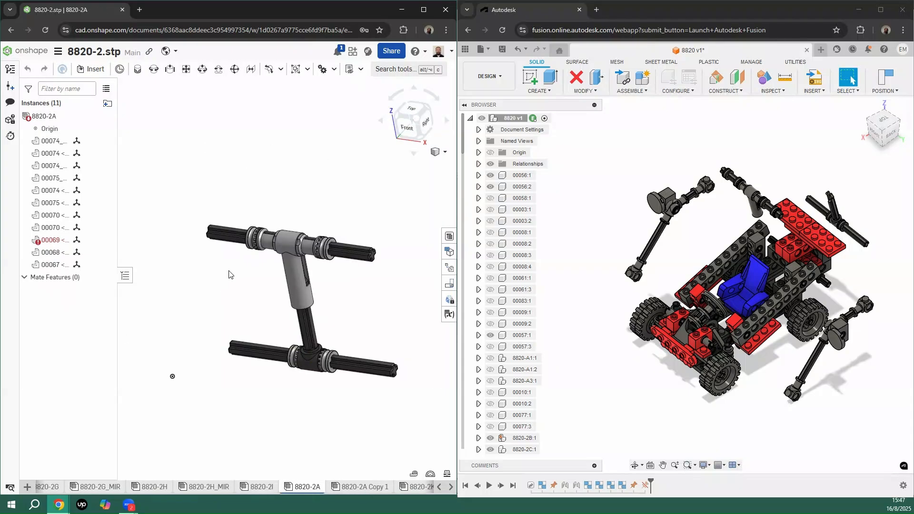
Step: Delete the upper crossbar, its T-connector and the attached collars from the original 8820-2A assembly
{"action": "scroll", "coordinate": [274, 315], "scroll_direction": "up", "scroll_amount": 3}
{"action": "left_click", "coordinate": [310, 273]}
{"action": "key", "text": "Delete"}
{"action": "left_click", "coordinate": [328, 220]}
{"action": "key", "text": "Delete"}
Step: Delete the lower crossbar and its connecting parts from the duplicate assembly 8820-2A Copy 1
{"action": "left_click", "coordinate": [364, 486]}
{"action": "left_click", "coordinate": [265, 331]}
{"action": "scroll", "coordinate": [303, 271], "scroll_direction": "down", "scroll_amount": 1}
{"action": "left_click_drag", "start_coordinate": [453, 449], "coordinate": [226, 298]}
{"action": "key", "text": "Delete"}
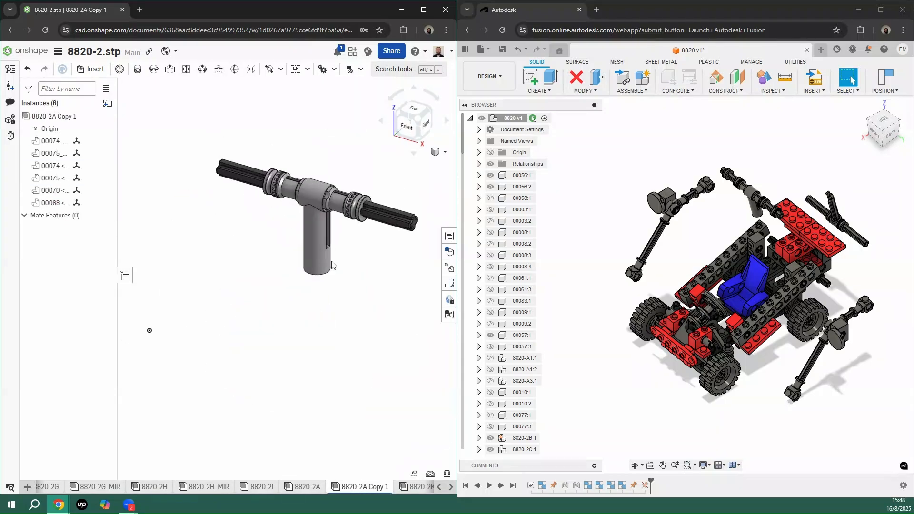
Step: Return to main assembly 8820-2 and delete the two loose collars from the roll bar's upper crossbar ends
{"action": "left_click", "coordinate": [307, 487]}
{"action": "left_click", "coordinate": [10, 488]}
{"action": "left_click", "coordinate": [79, 126]}
{"action": "left_click", "coordinate": [191, 70]}
{"action": "scroll", "coordinate": [292, 195], "scroll_direction": "up", "scroll_amount": 3}
{"action": "left_click", "coordinate": [292, 195]}
{"action": "left_click", "coordinate": [407, 261]}
{"action": "key", "text": "Delete"}
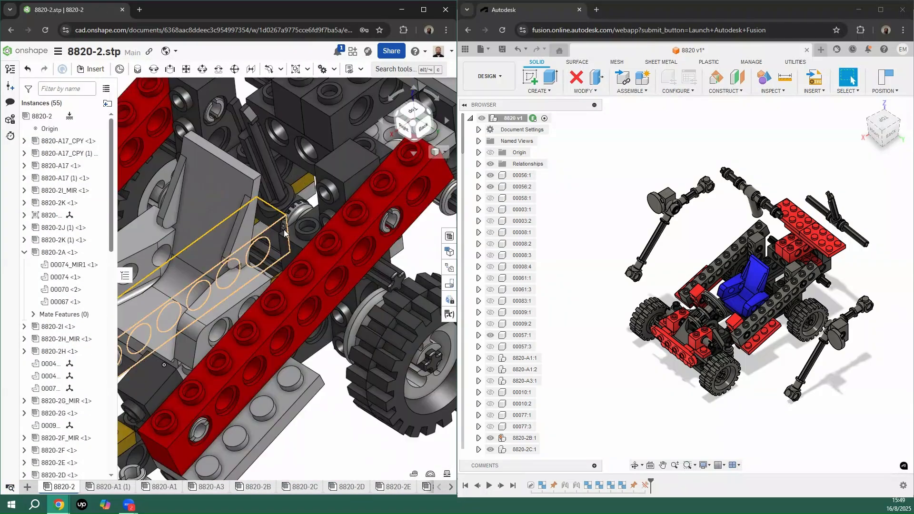
Step: Insert 8820-2A Copy 1 above the buggy and move the lower roll bar subassembly 8820-2A out behind it
{"action": "scroll", "coordinate": [286, 229], "scroll_direction": "down", "scroll_amount": 5}
{"action": "left_click", "coordinate": [91, 69]}
{"action": "left_click", "coordinate": [224, 145]}
{"action": "left_click", "coordinate": [176, 291]}
{"action": "left_click", "coordinate": [59, 252]}
{"action": "left_click_drag", "start_coordinate": [319, 232], "coordinate": [384, 212]}
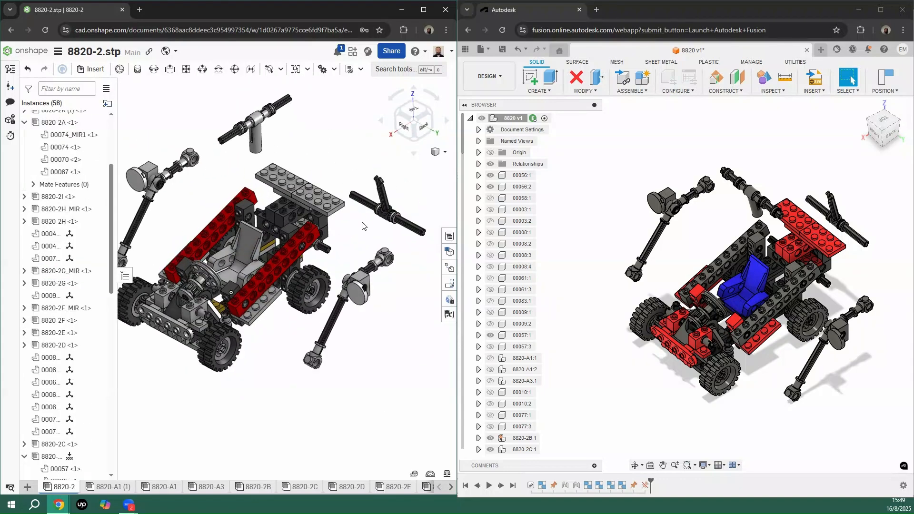
Step: Show the hidden components 00058:1, 00008:2 and 00061:1 in Fusion
{"action": "scroll", "coordinate": [810, 310], "scroll_direction": "up", "scroll_amount": 2}
{"action": "left_click", "coordinate": [490, 198]}
{"action": "left_click", "coordinate": [490, 244]}
{"action": "left_click", "coordinate": [491, 278]}
{"action": "left_click", "coordinate": [399, 366]}
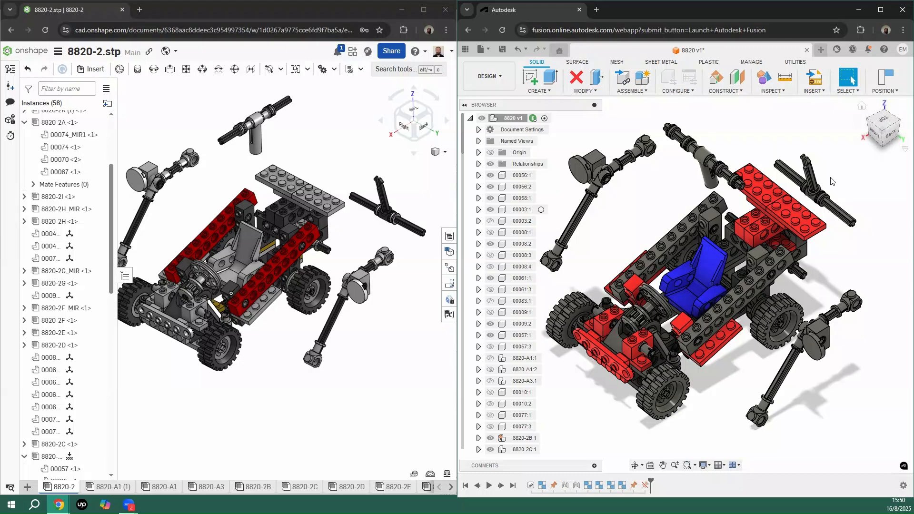
Step: Shift the roll bar's separated lower and upper crossbars slightly in Fusion to test how each moves as a group
{"action": "scroll", "coordinate": [832, 182], "scroll_direction": "up", "scroll_amount": 2}
{"action": "left_click_drag", "start_coordinate": [795, 183], "coordinate": [810, 195]}
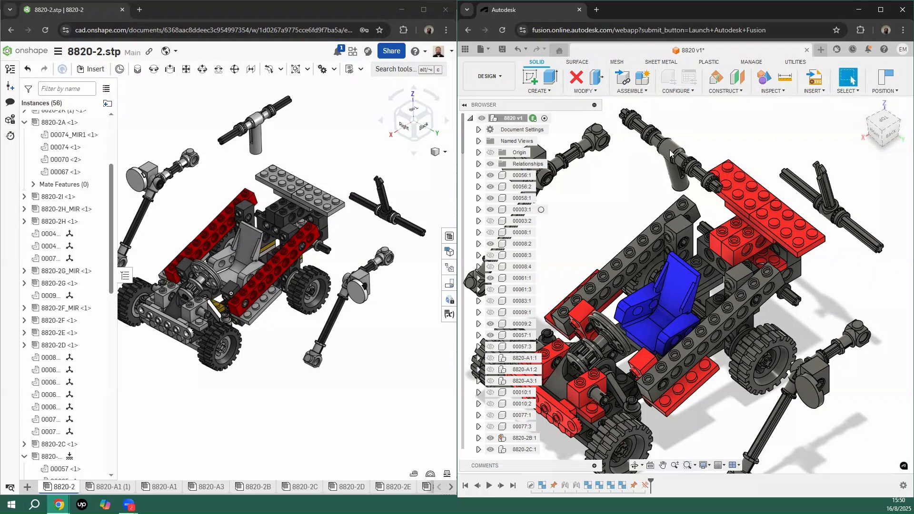
{"action": "left_click_drag", "start_coordinate": [687, 149], "coordinate": [689, 138]}
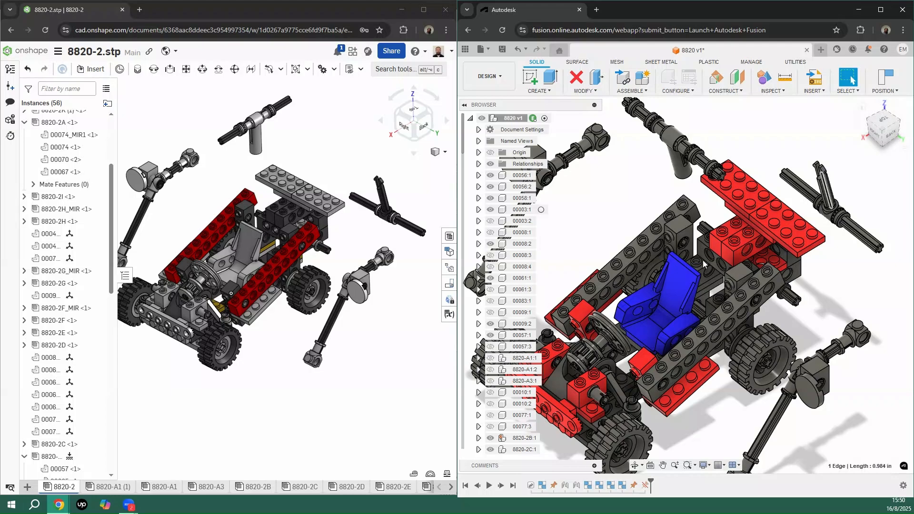
Step: Locate the lower crossbar's upright in the Fusion browser and select its parent subassembly 8820-2A:1
{"action": "left_click", "coordinate": [826, 184]}
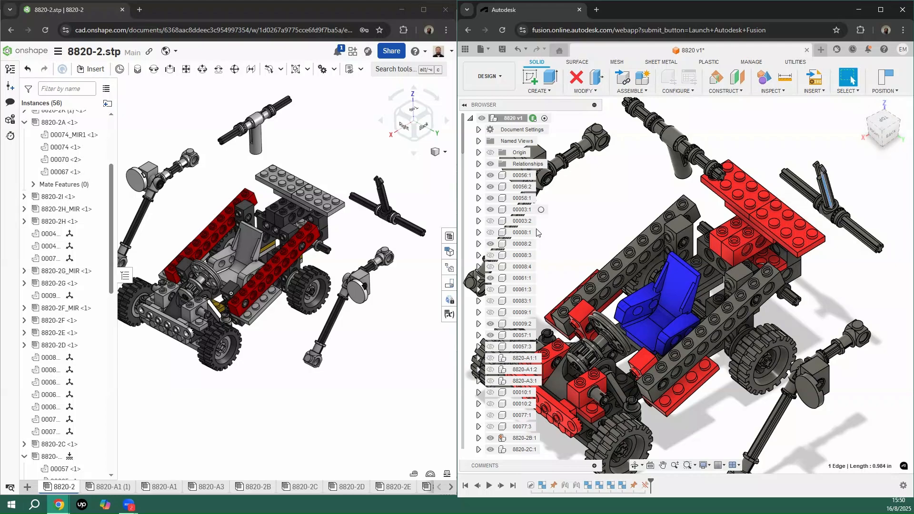
{"action": "right_click", "coordinate": [823, 177]}
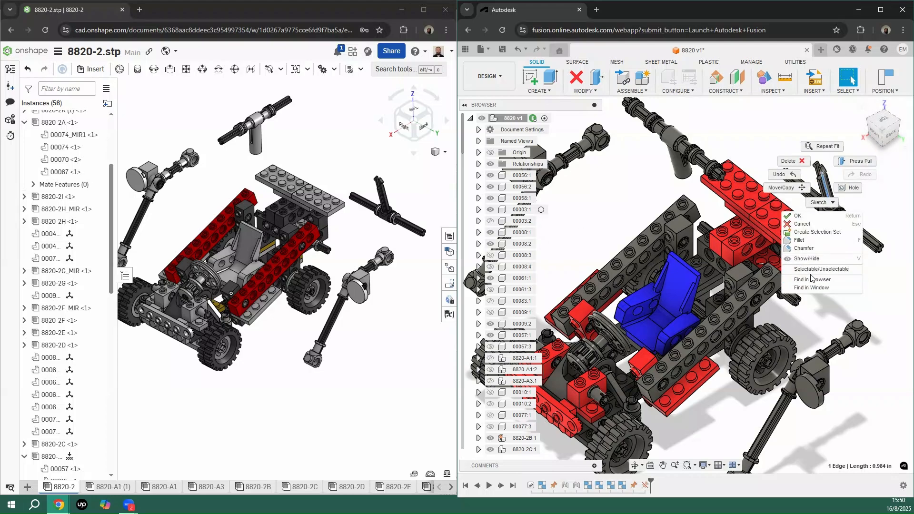
{"action": "left_click", "coordinate": [812, 281]}
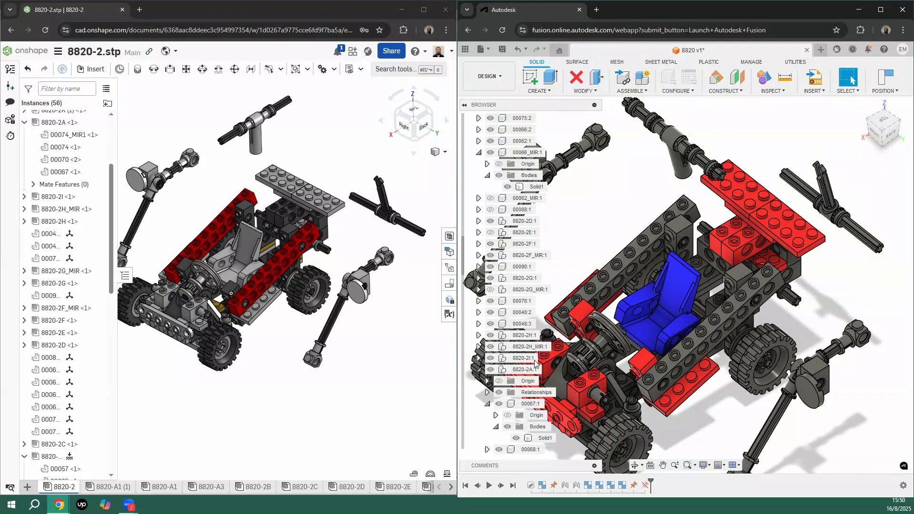
{"action": "left_click", "coordinate": [524, 370]}
{"action": "scroll", "coordinate": [754, 322], "scroll_direction": "down", "scroll_amount": 2}
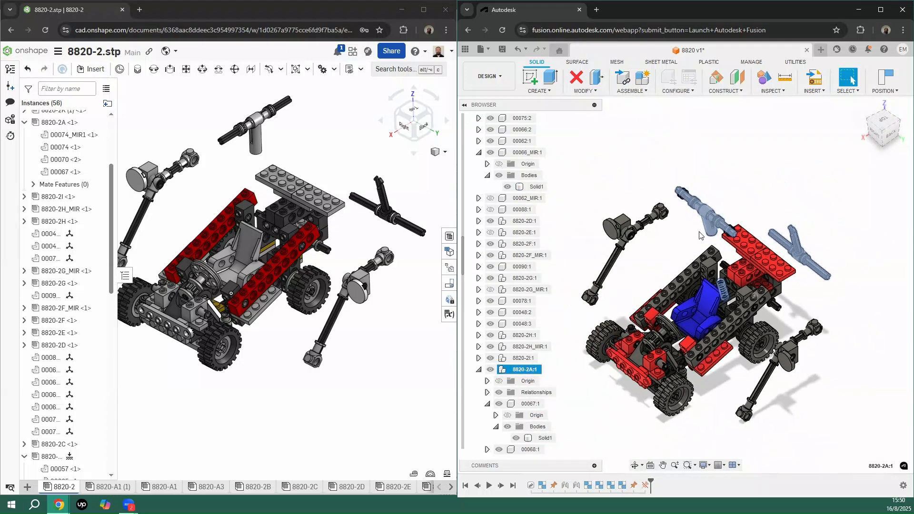
Step: Move the grouped upper crossbar slightly higher above the Fusion buggy
{"action": "middle_click_drag", "start_coordinate": [692, 252], "coordinate": [677, 253], "text": "shift"}
{"action": "left_click", "coordinate": [677, 253]}
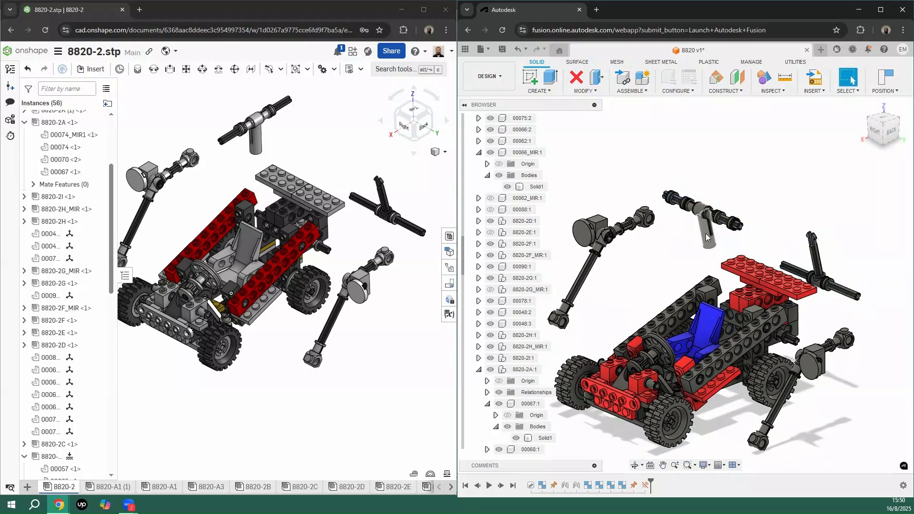
{"action": "mouse_move", "coordinate": [711, 239]}
{"action": "left_mouse_down"}
{"action": "mouse_move", "coordinate": [724, 204]}
{"action": "mouse_move", "coordinate": [711, 224]}
{"action": "left_mouse_up"}
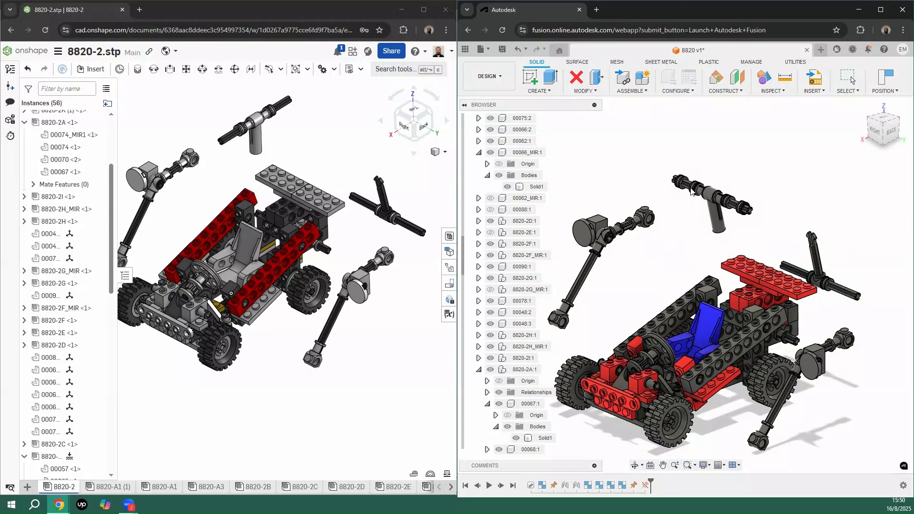
Step: Locate the upper crossbar's end collar in the Fusion browser and highlight component 00074:2
{"action": "scroll", "coordinate": [681, 184], "scroll_direction": "up", "scroll_amount": 3}
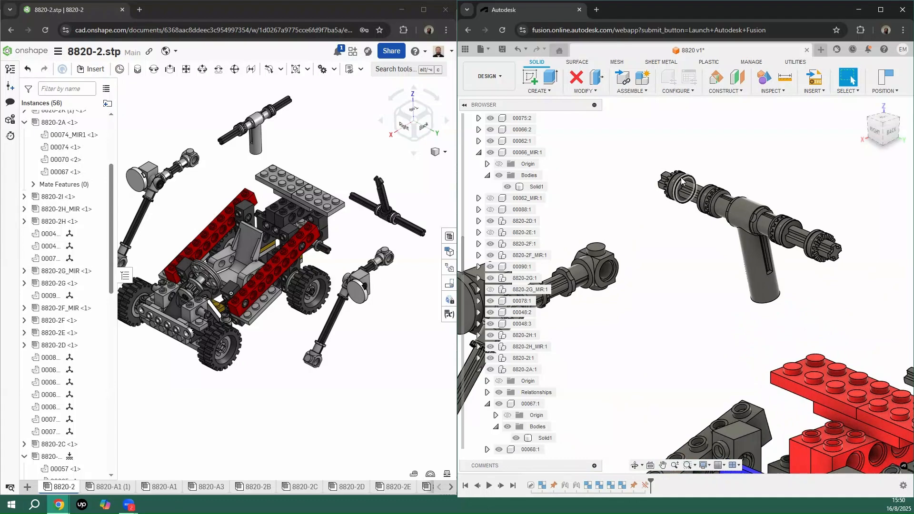
{"action": "scroll", "coordinate": [688, 183], "scroll_direction": "up", "scroll_amount": 3}
{"action": "left_click", "coordinate": [695, 182]}
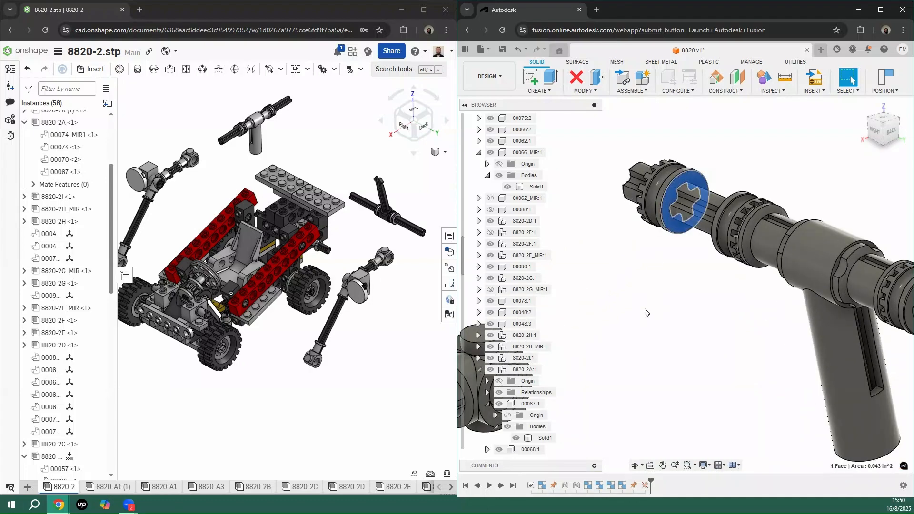
{"action": "scroll", "coordinate": [647, 312], "scroll_direction": "down", "scroll_amount": 5}
{"action": "right_click", "coordinate": [643, 290]}
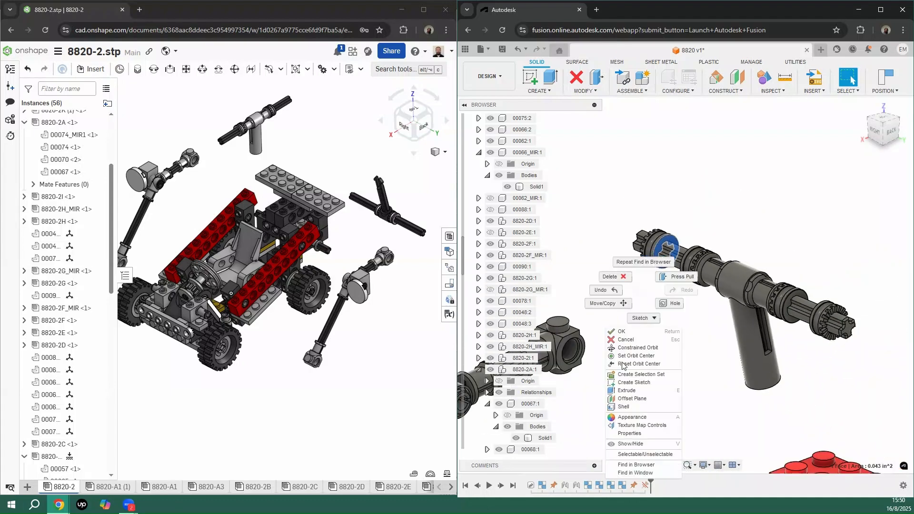
{"action": "left_click", "coordinate": [634, 465]}
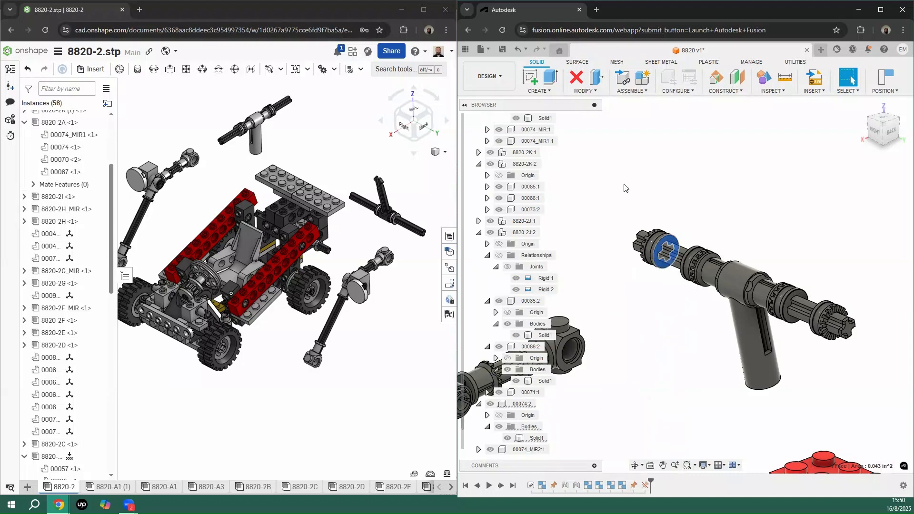
{"action": "left_click", "coordinate": [532, 404]}
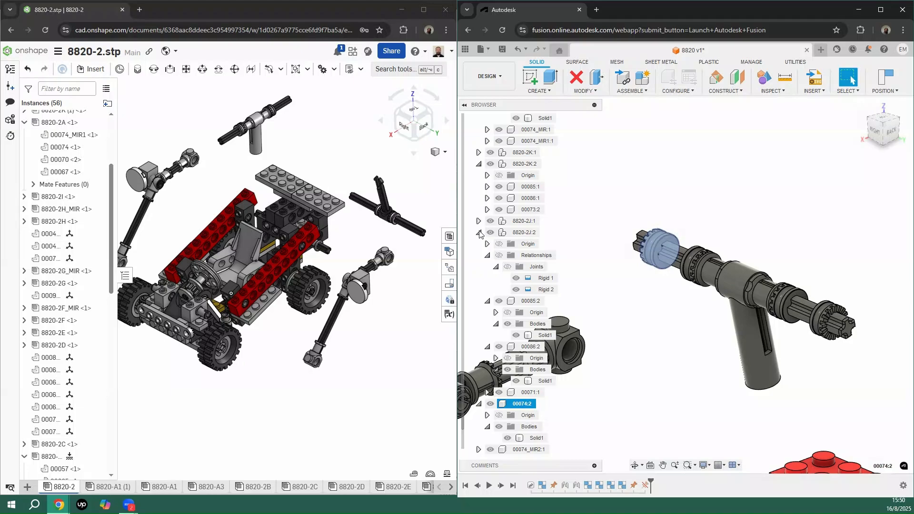
{"action": "left_click", "coordinate": [695, 200]}
{"action": "scroll", "coordinate": [806, 266], "scroll_direction": "down", "scroll_amount": 5}
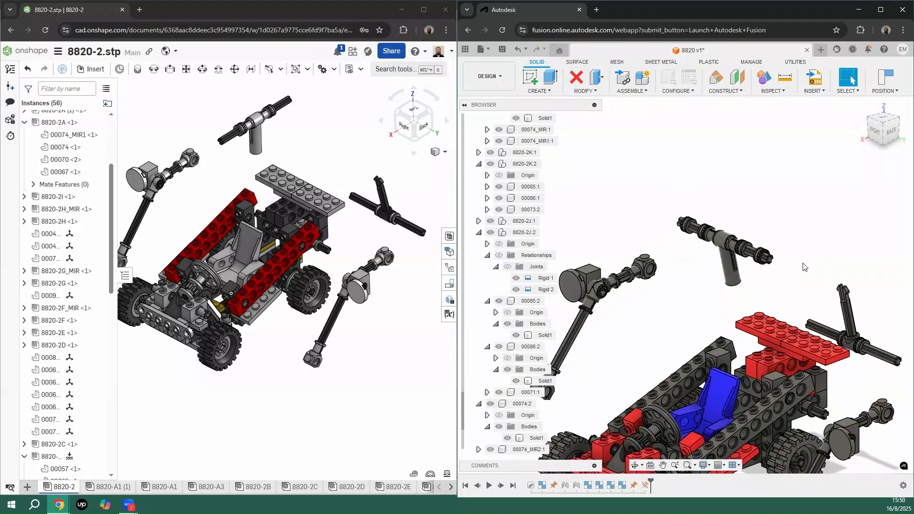
{"action": "scroll", "coordinate": [785, 288], "scroll_direction": "down", "scroll_amount": 2}
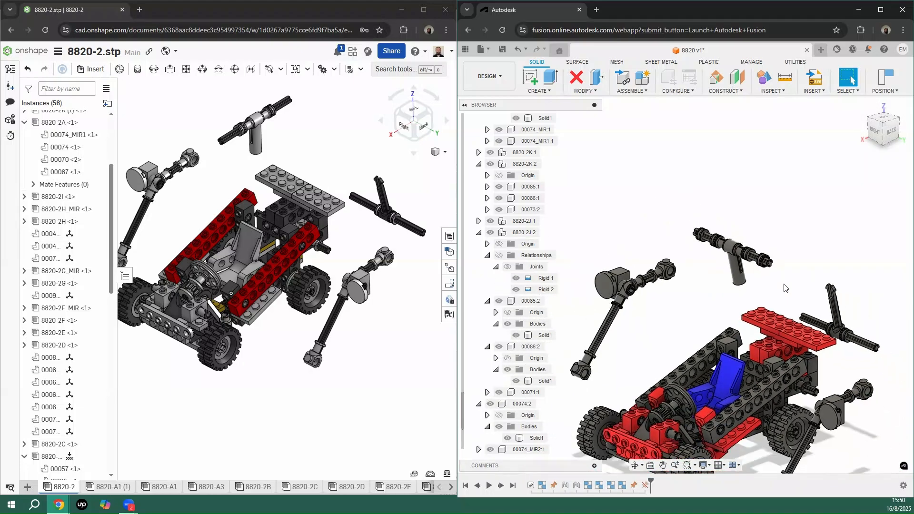
{"action": "left_click", "coordinate": [339, 126]}
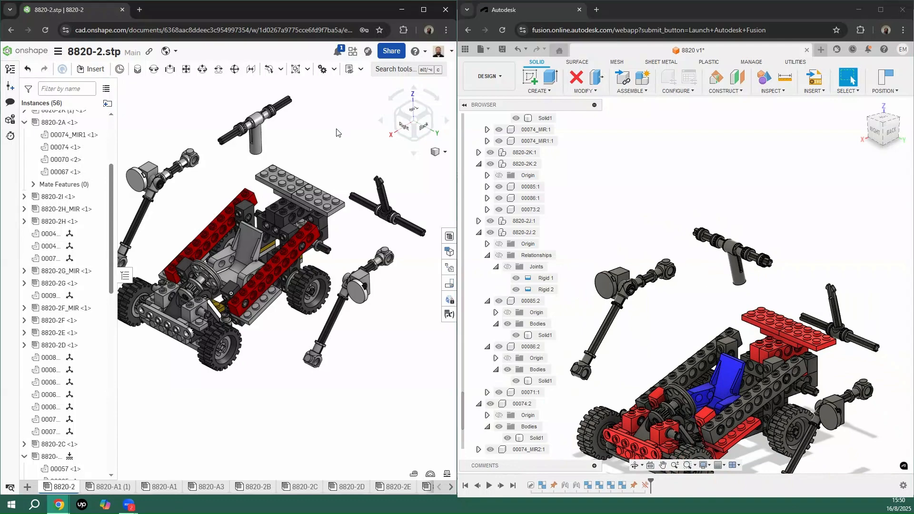
{"action": "scroll", "coordinate": [329, 166], "scroll_direction": "down", "scroll_amount": 4}
{"action": "scroll", "coordinate": [330, 173], "scroll_direction": "up", "scroll_amount": 4}
{"action": "scroll", "coordinate": [360, 170], "scroll_direction": "down", "scroll_amount": 3}
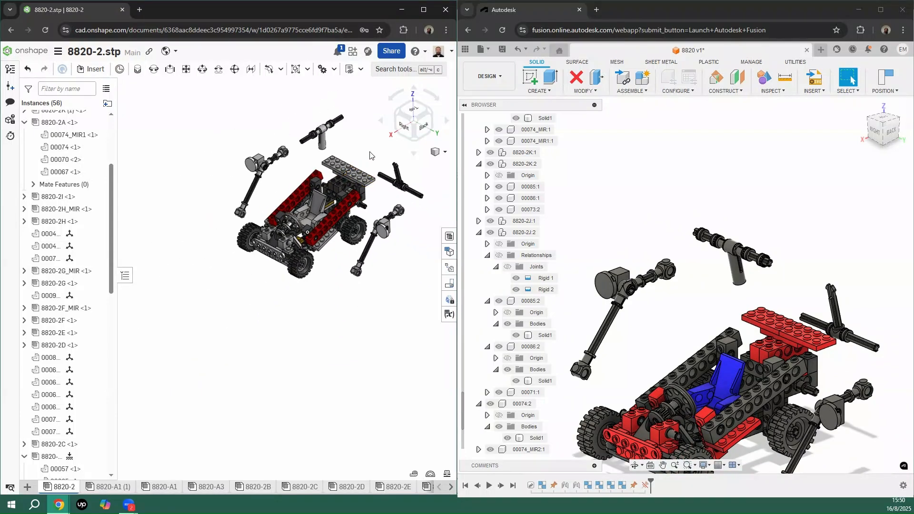
{"action": "scroll", "coordinate": [370, 156], "scroll_direction": "up", "scroll_amount": 2}
{"action": "left_click", "coordinate": [297, 73]}
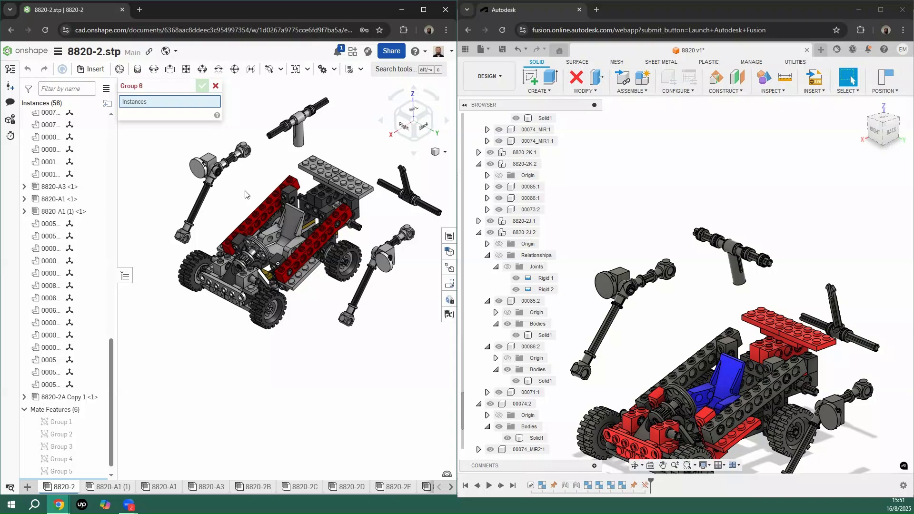
{"action": "left_click", "coordinate": [216, 86]}
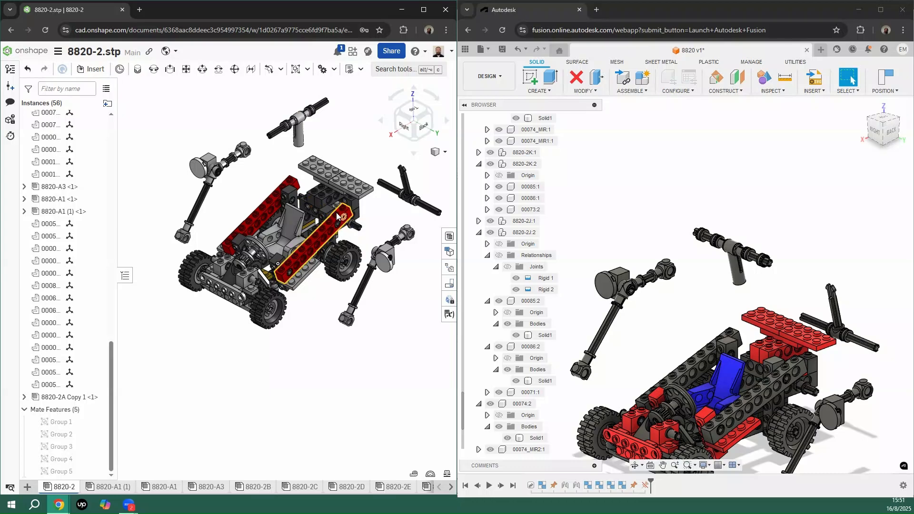
Step: Locate the block behind the seat in the Fusion browser and select its parent subassembly 8820-2B:1
{"action": "scroll", "coordinate": [387, 208], "scroll_direction": "up", "scroll_amount": 2}
{"action": "scroll", "coordinate": [799, 346], "scroll_direction": "up", "scroll_amount": 5}
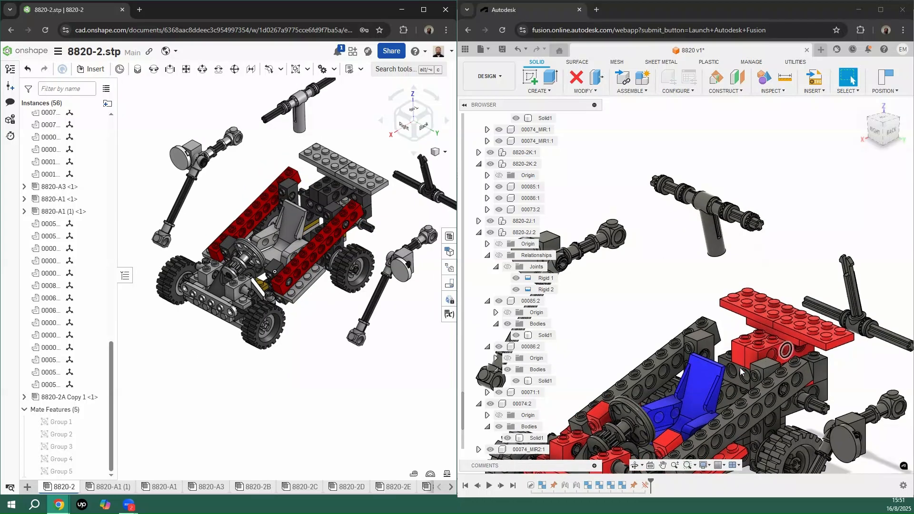
{"action": "left_click", "coordinate": [751, 352]}
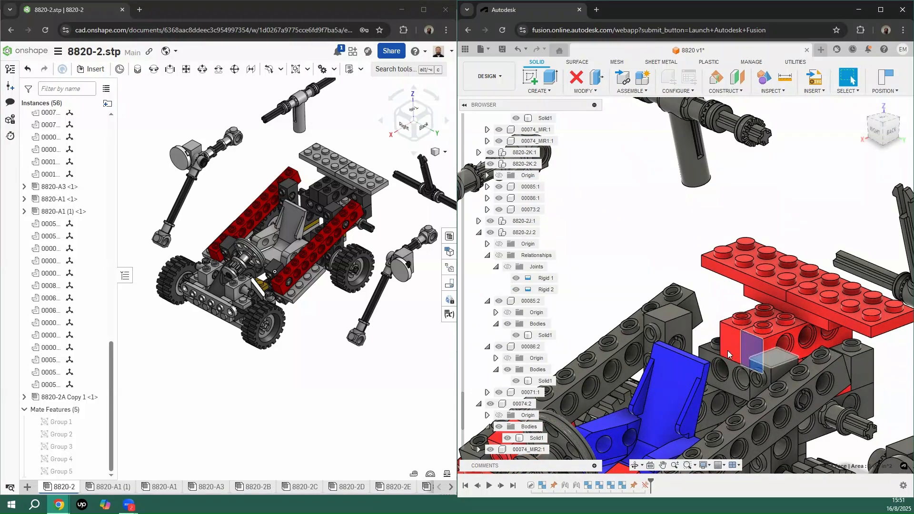
{"action": "right_click", "coordinate": [616, 244]}
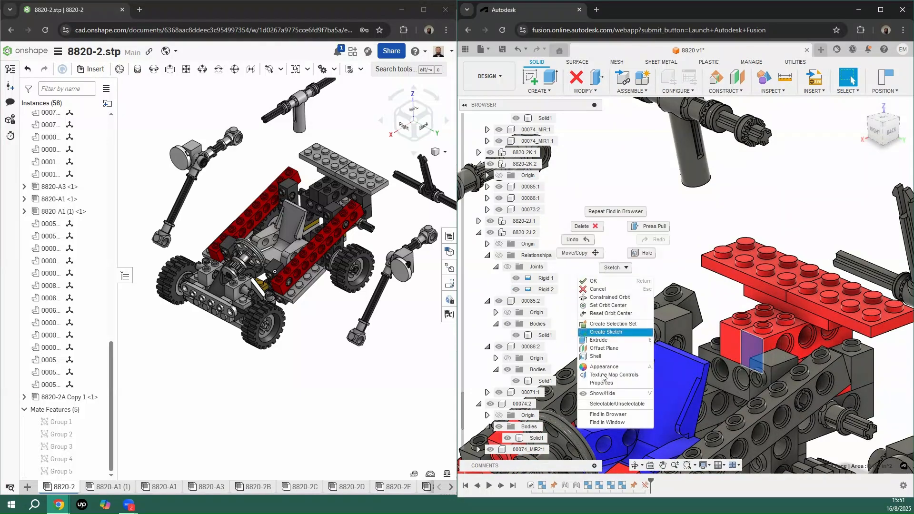
{"action": "left_click", "coordinate": [607, 414]}
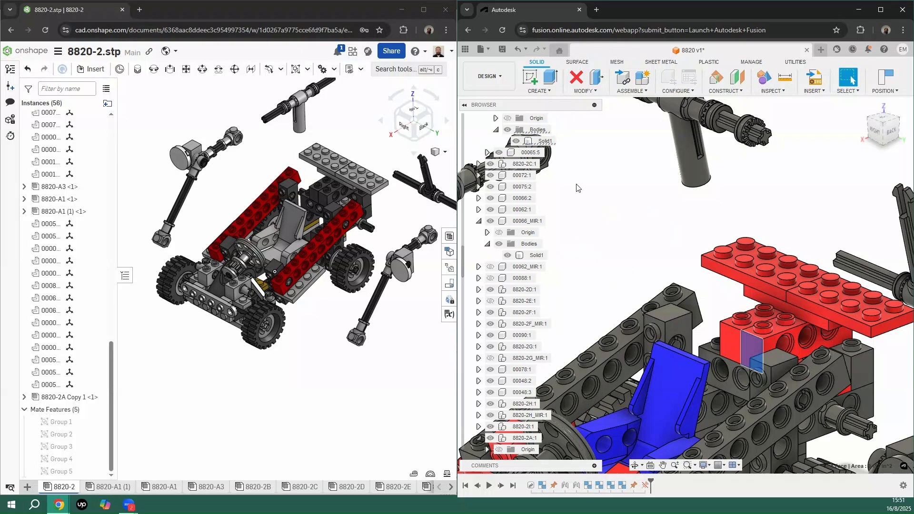
{"action": "scroll", "coordinate": [481, 224], "scroll_direction": "up", "scroll_amount": 5}
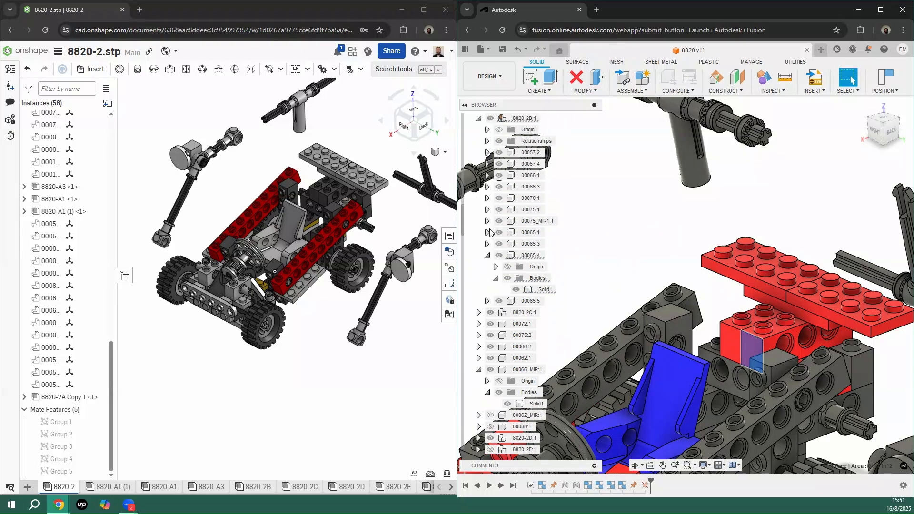
{"action": "scroll", "coordinate": [511, 135], "scroll_direction": "up", "scroll_amount": 1}
{"action": "left_click", "coordinate": [511, 135]}
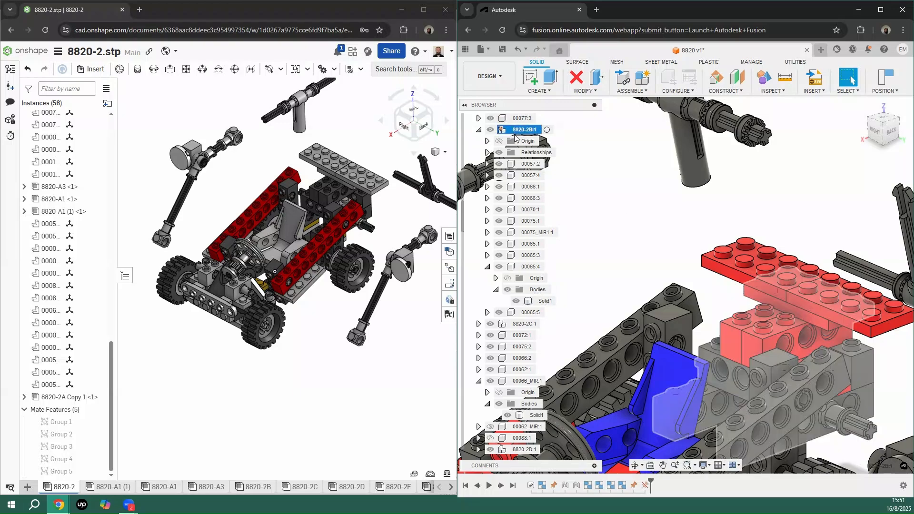
Step: Reselect subassembly 8820-2B:1 in Fusion and check its context options for the pin setting
{"action": "scroll", "coordinate": [635, 228], "scroll_direction": "down", "scroll_amount": 2}
{"action": "scroll", "coordinate": [698, 280], "scroll_direction": "up", "scroll_amount": 5}
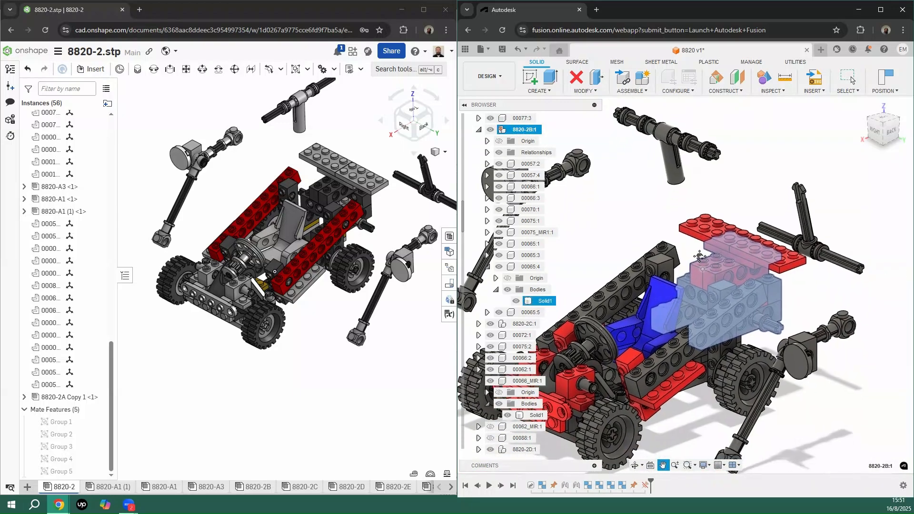
{"action": "scroll", "coordinate": [736, 269], "scroll_direction": "down", "scroll_amount": 2}
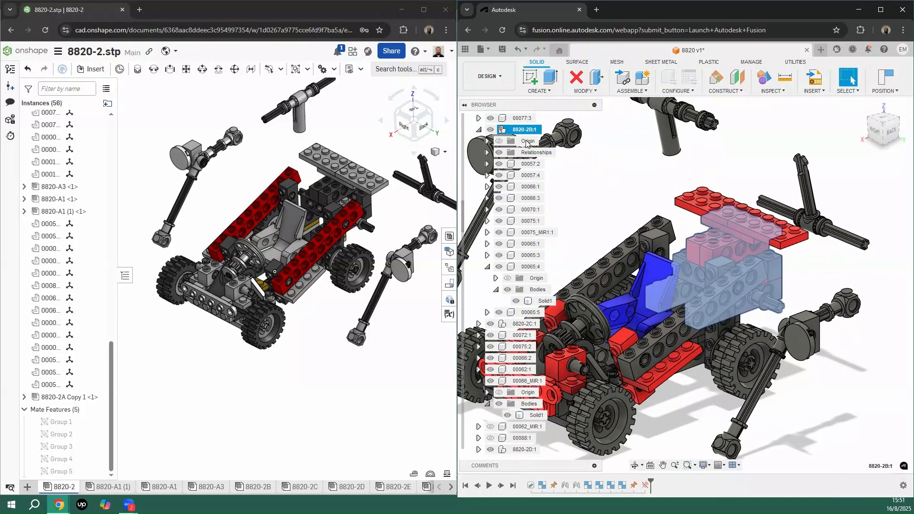
{"action": "left_click", "coordinate": [618, 165]}
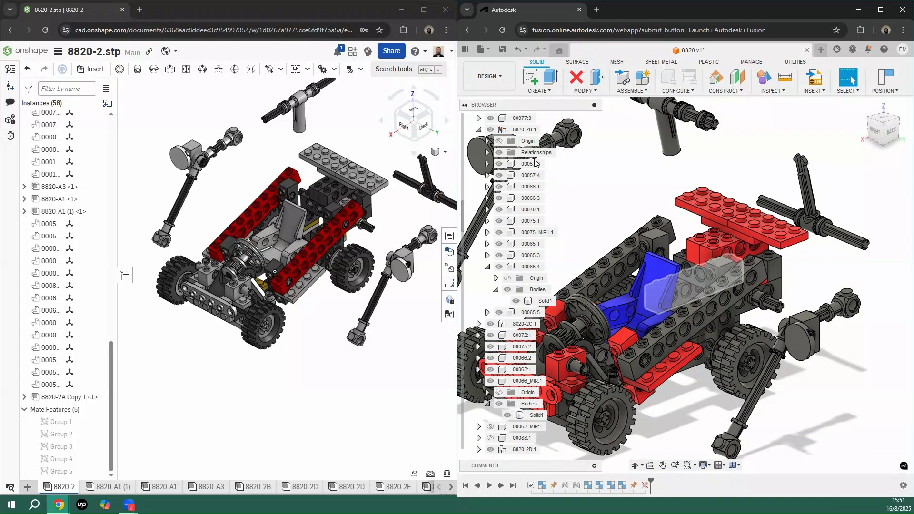
{"action": "left_click", "coordinate": [519, 132]}
{"action": "right_click", "coordinate": [519, 133]}
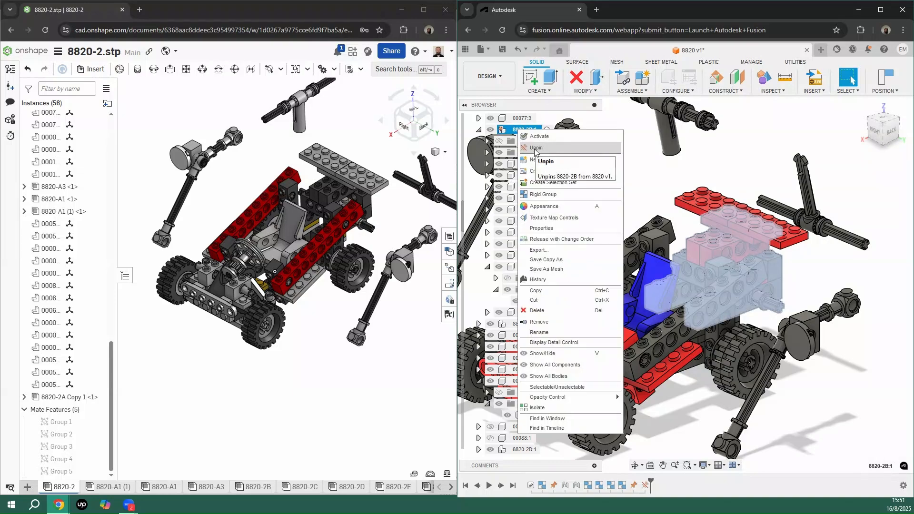
{"action": "left_click", "coordinate": [649, 168]}
Step: Find the block behind the seat in the Onshape instance list and examine its parent subassembly and component 00066 <1>
{"action": "left_click", "coordinate": [152, 210]}
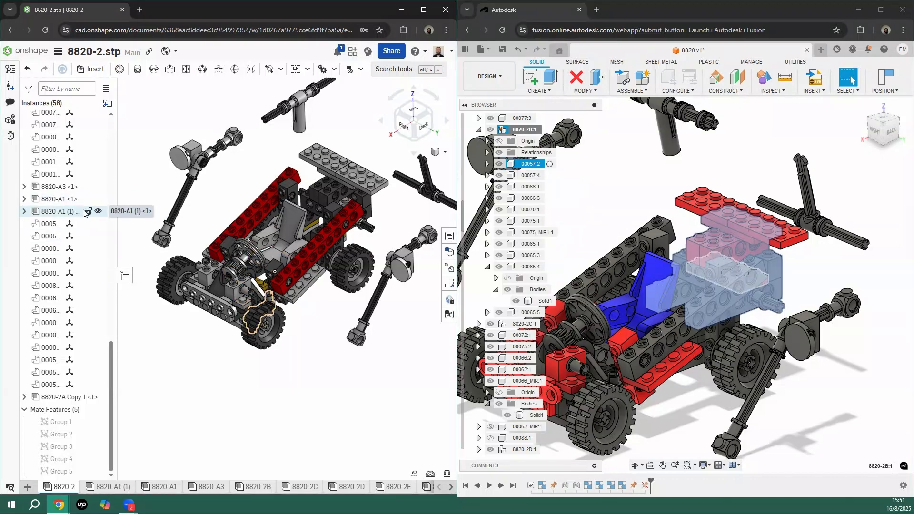
{"action": "scroll", "coordinate": [327, 218], "scroll_direction": "up", "scroll_amount": 5}
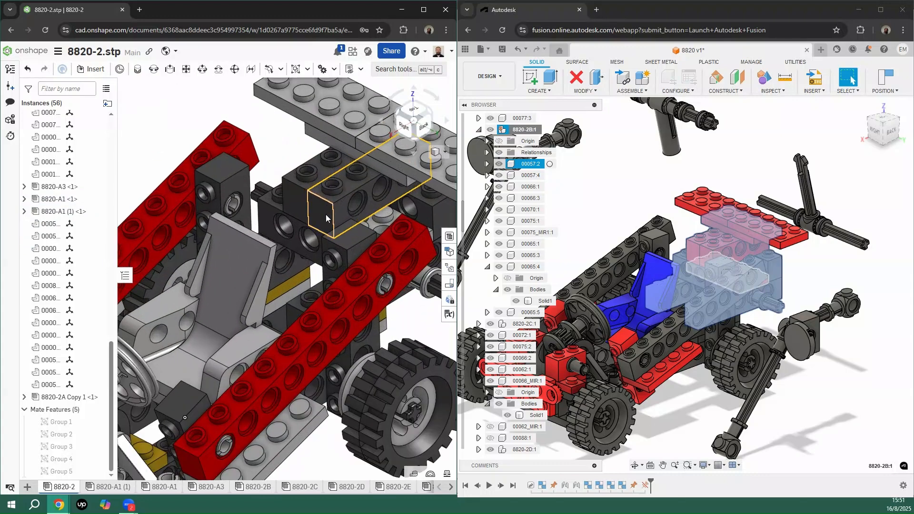
{"action": "left_click", "coordinate": [326, 218]}
{"action": "scroll", "coordinate": [326, 218], "scroll_direction": "down", "scroll_amount": 5}
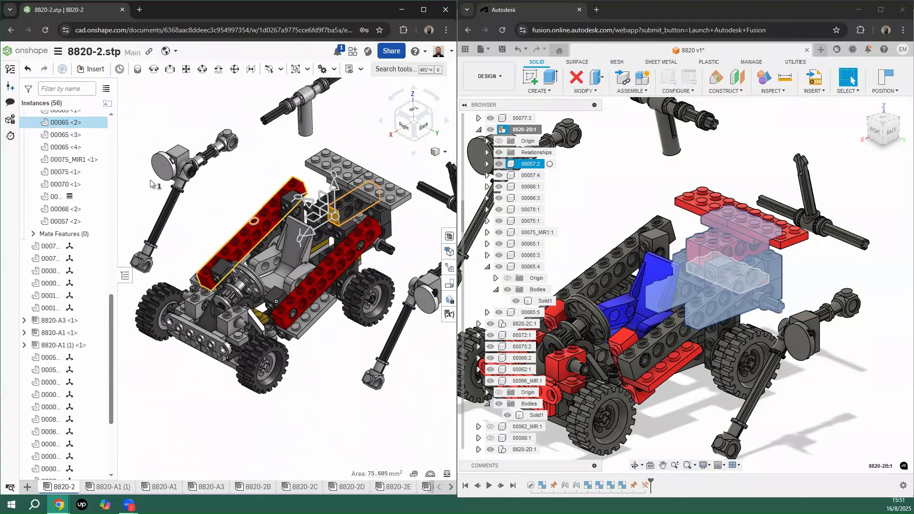
{"action": "scroll", "coordinate": [72, 185], "scroll_direction": "up", "scroll_amount": 5}
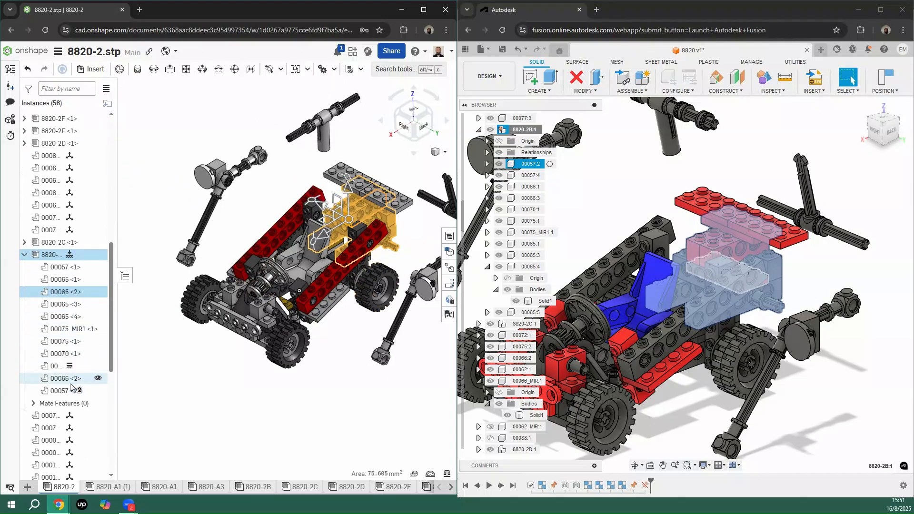
{"action": "scroll", "coordinate": [57, 334], "scroll_direction": "down", "scroll_amount": 3}
{"action": "left_click", "coordinate": [52, 324]}
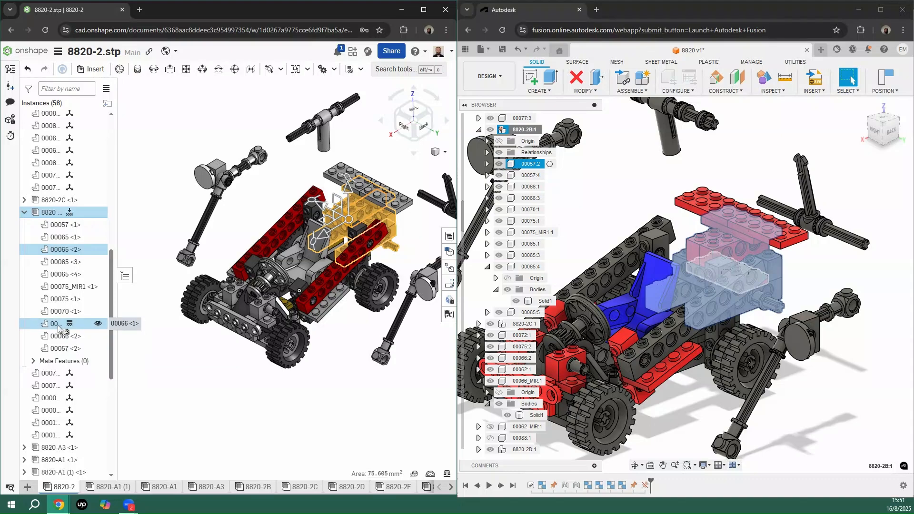
{"action": "left_click", "coordinate": [271, 199]}
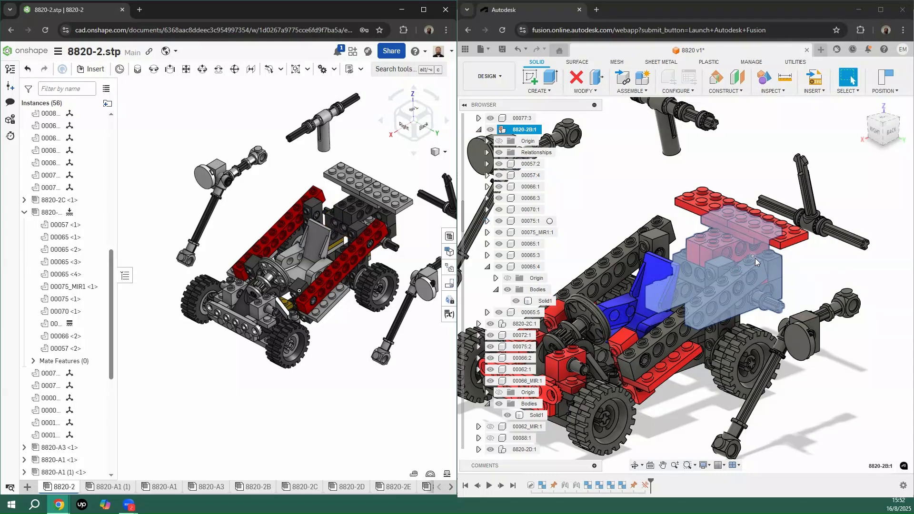
Step: Move the rear crossbar closer to the Onshape buggy and undo the separate move of the upper crossbar's upright
{"action": "scroll", "coordinate": [754, 261], "scroll_direction": "up", "scroll_amount": 2}
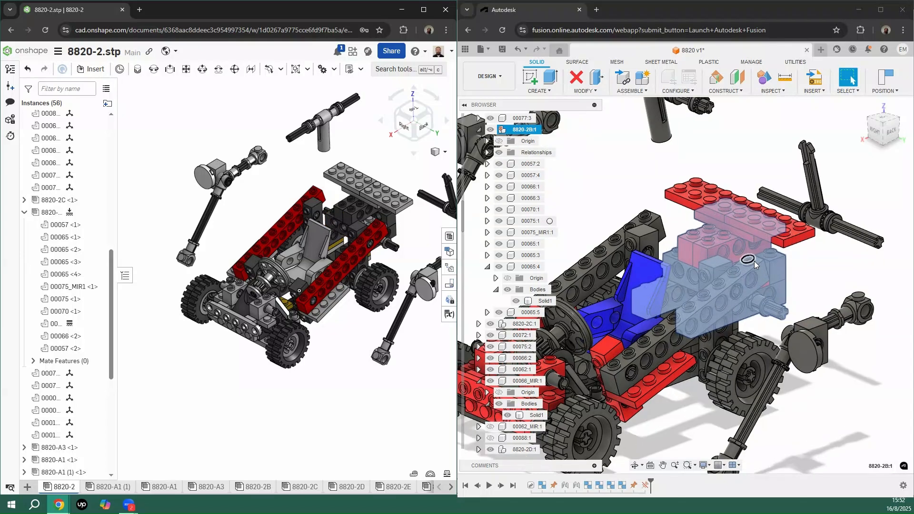
{"action": "scroll", "coordinate": [754, 261], "scroll_direction": "down", "scroll_amount": 3}
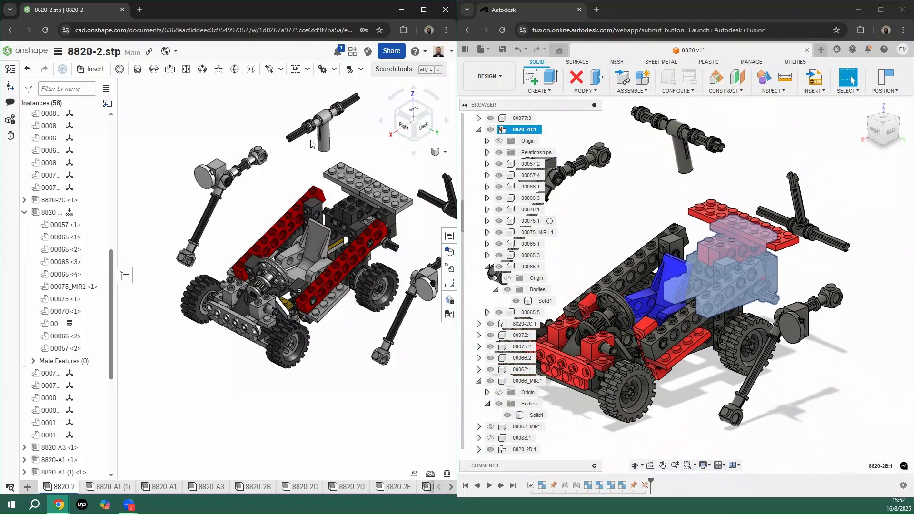
{"action": "scroll", "coordinate": [429, 200], "scroll_direction": "up", "scroll_amount": 3}
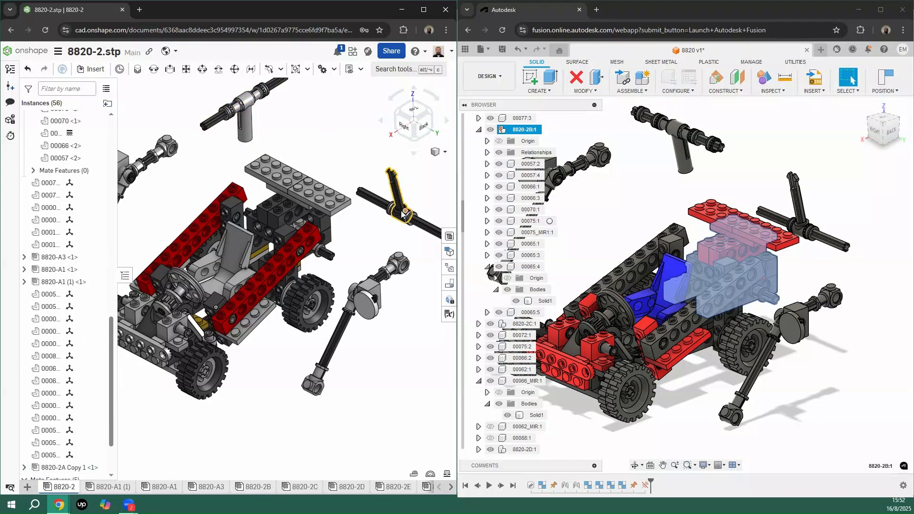
{"action": "left_click_drag", "start_coordinate": [387, 195], "coordinate": [352, 188]}
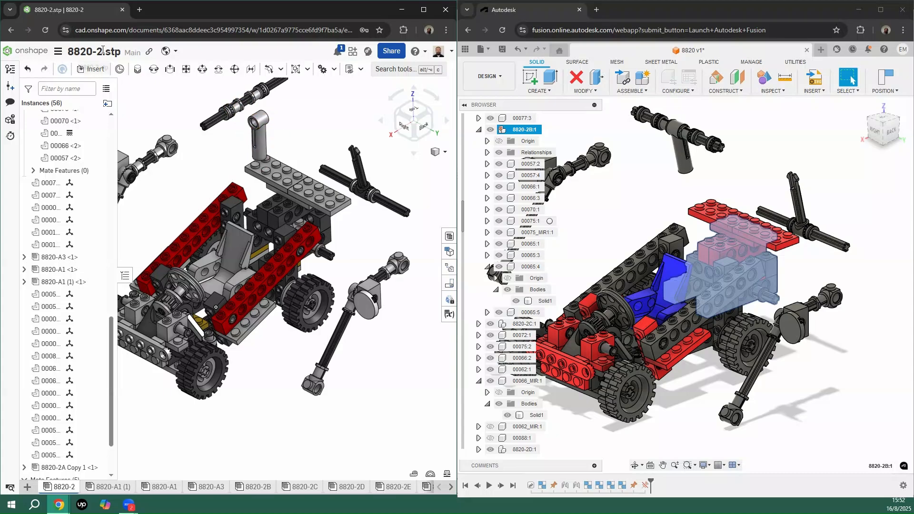
{"action": "left_click", "coordinate": [27, 69]}
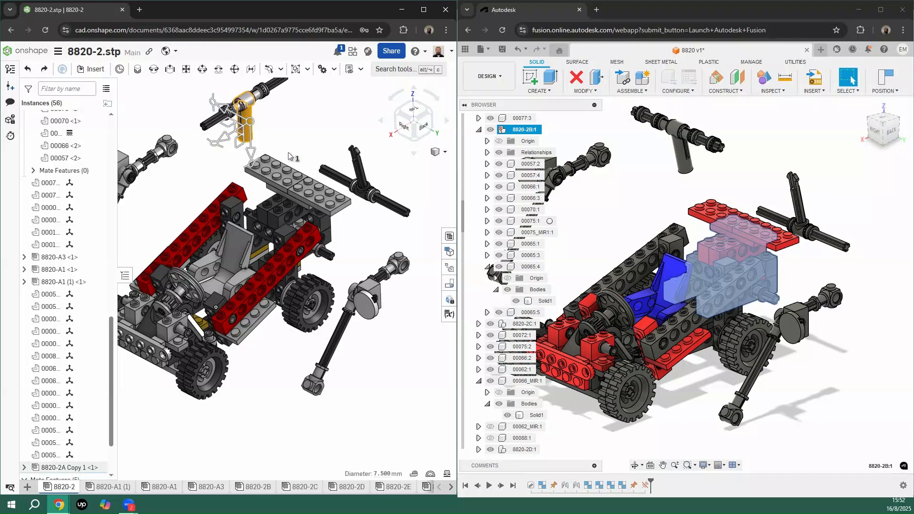
Step: Group the subassembly 8820-2A Copy 1 in Onshape and shift the upper crossbar slightly to test that it moves together
{"action": "left_click", "coordinate": [57, 467]}
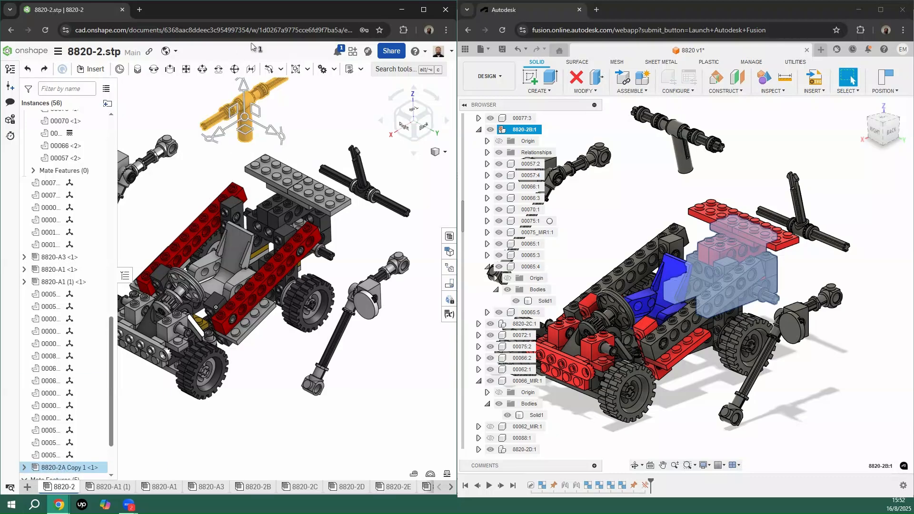
{"action": "left_click", "coordinate": [295, 69]}
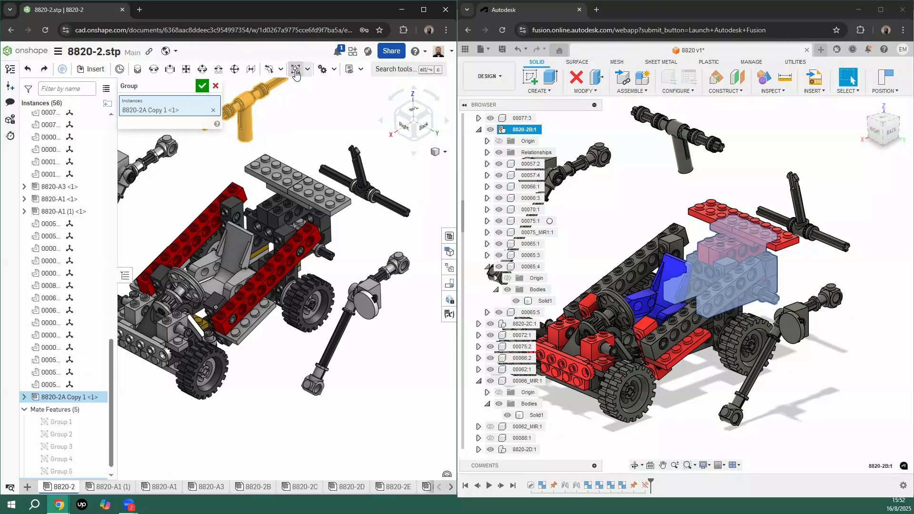
{"action": "left_click", "coordinate": [202, 87]}
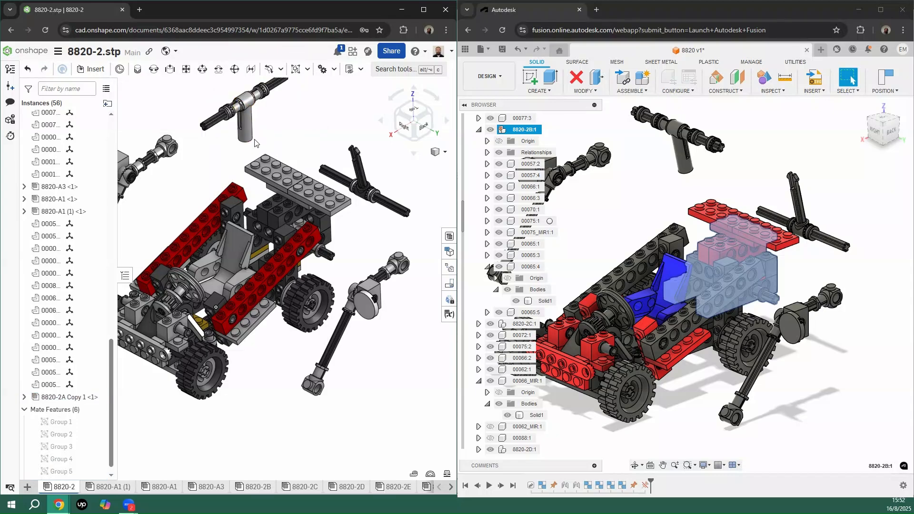
{"action": "left_click_drag", "start_coordinate": [240, 132], "coordinate": [274, 158]}
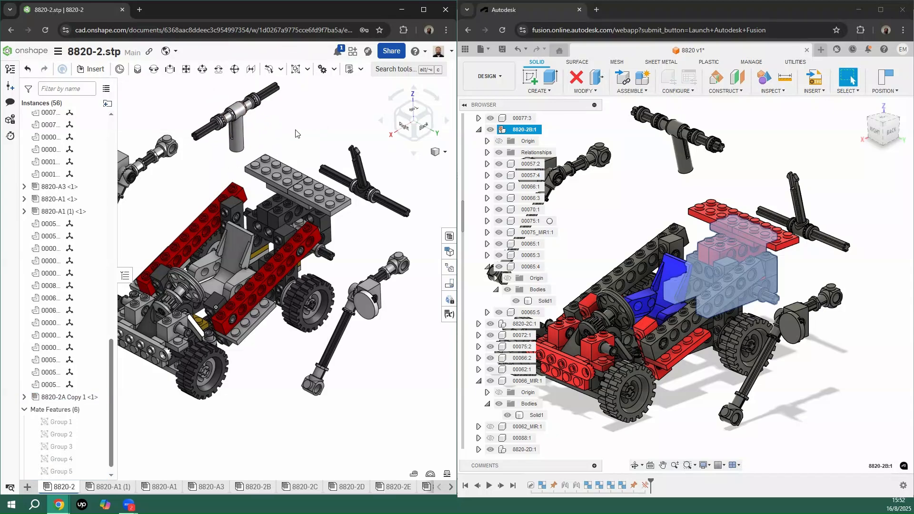
Step: Shift the two side roll bar frames in Onshape to test that each moves as one unit
{"action": "scroll", "coordinate": [285, 156], "scroll_direction": "down", "scroll_amount": 3}
{"action": "scroll", "coordinate": [199, 167], "scroll_direction": "up", "scroll_amount": 2}
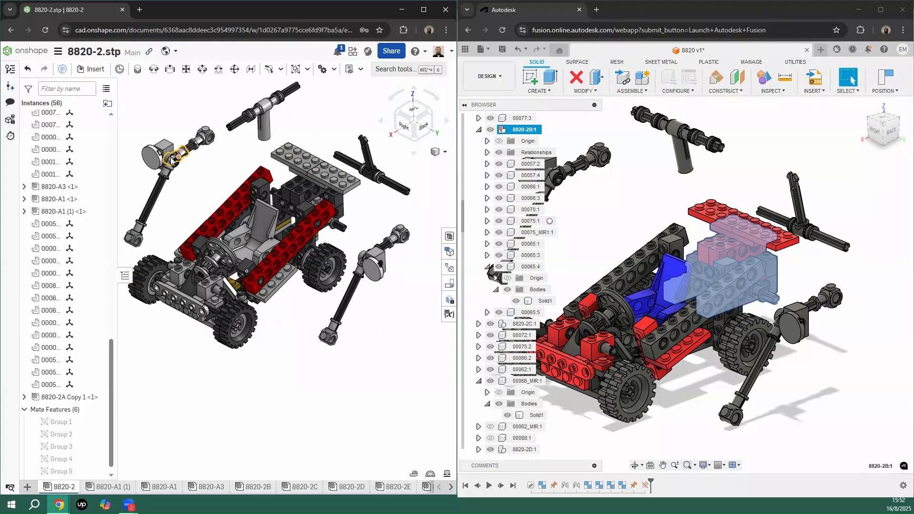
{"action": "left_click_drag", "start_coordinate": [160, 137], "coordinate": [186, 134]}
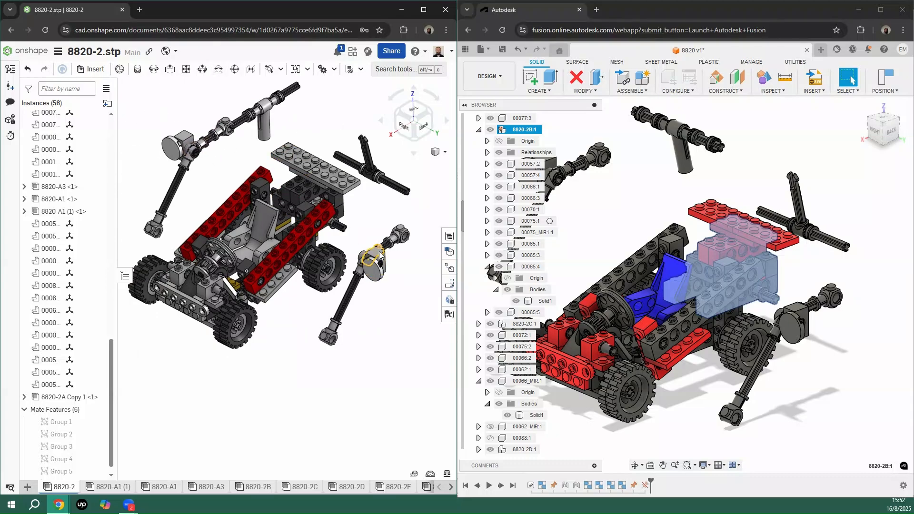
{"action": "left_click_drag", "start_coordinate": [389, 272], "coordinate": [398, 289]}
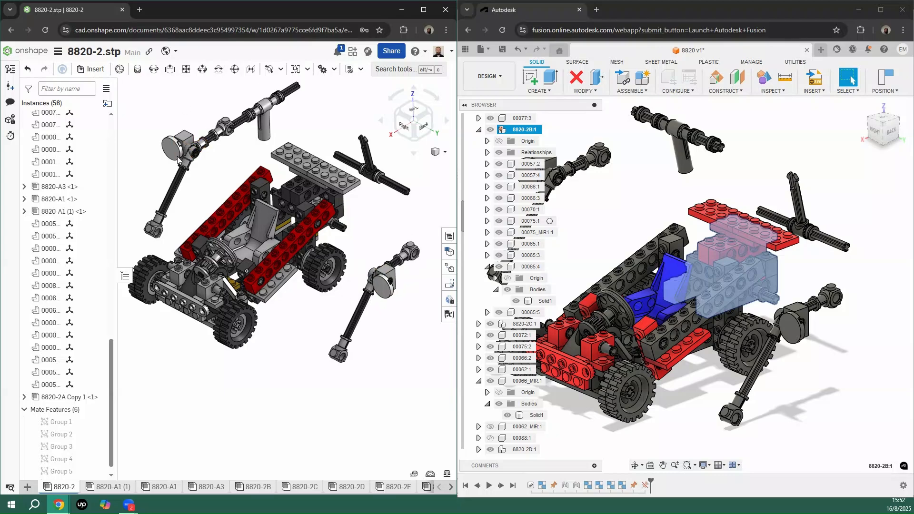
{"action": "left_click_drag", "start_coordinate": [173, 162], "coordinate": [179, 119]}
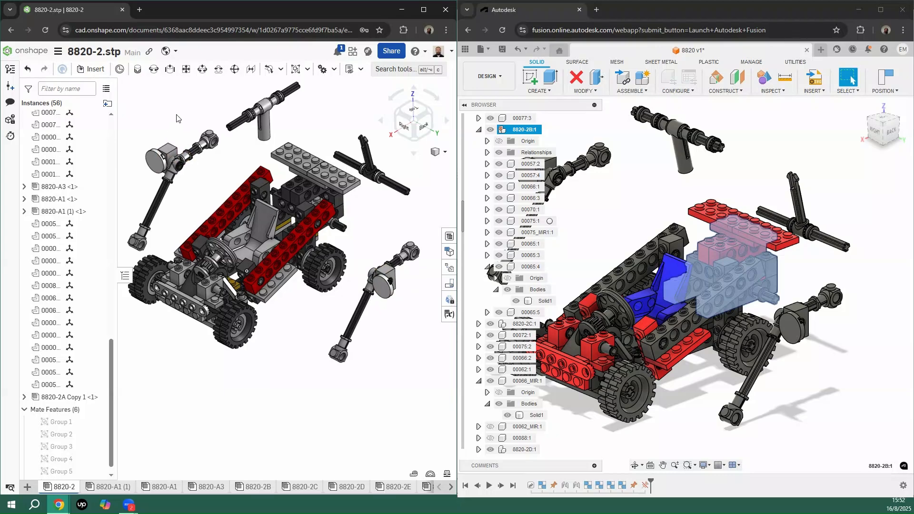
Step: Clear the selection in Fusion and reposition the separated side roll bar frames beside the buggy
{"action": "left_click", "coordinate": [666, 149]}
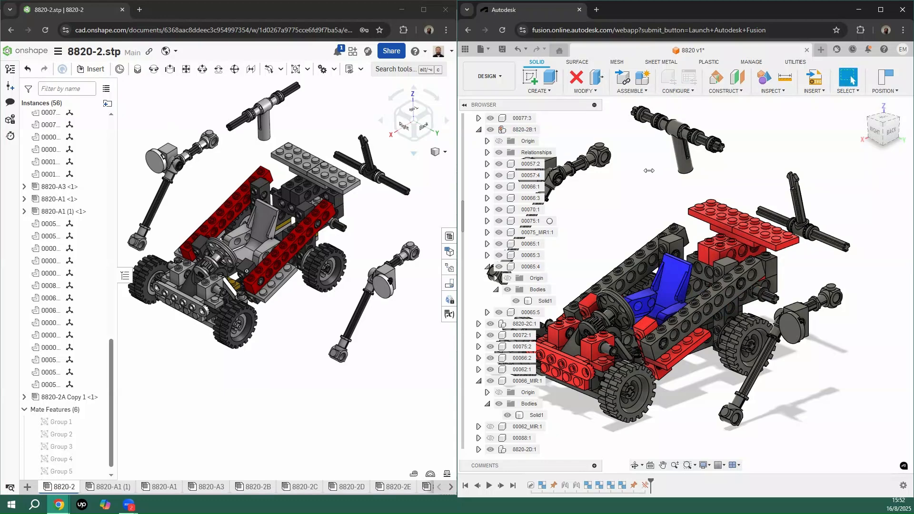
{"action": "scroll", "coordinate": [649, 170], "scroll_direction": "down", "scroll_amount": 1}
{"action": "left_click_drag", "start_coordinate": [568, 184], "coordinate": [819, 280]}
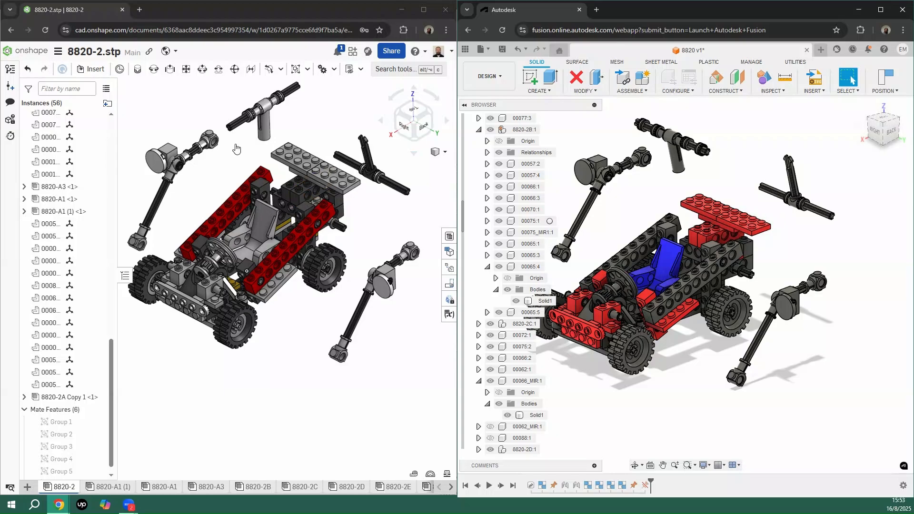
{"action": "scroll", "coordinate": [209, 215], "scroll_direction": "up", "scroll_amount": 3}
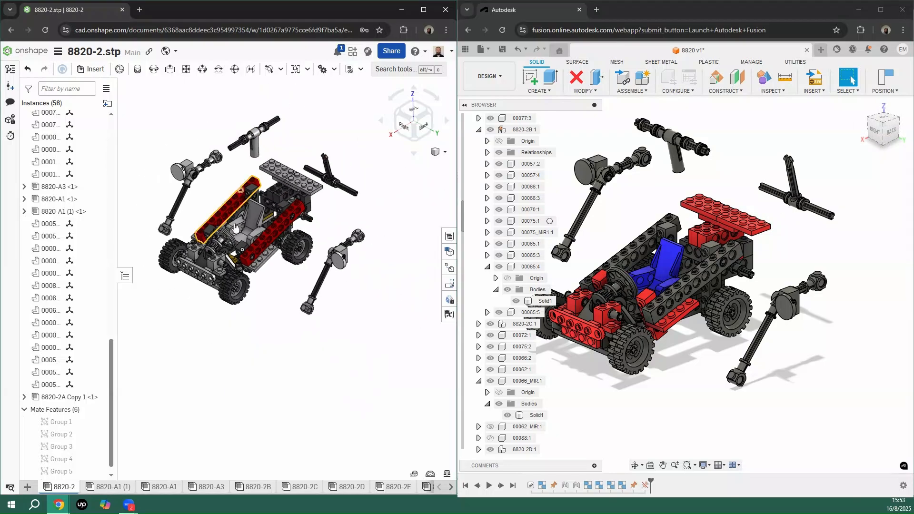
Step: Select the subassemblies 8820-2H and 8820-2H_MIR at the front of the Onshape buggy and bring up the actions available for both
{"action": "scroll", "coordinate": [166, 270], "scroll_direction": "down", "scroll_amount": 5}
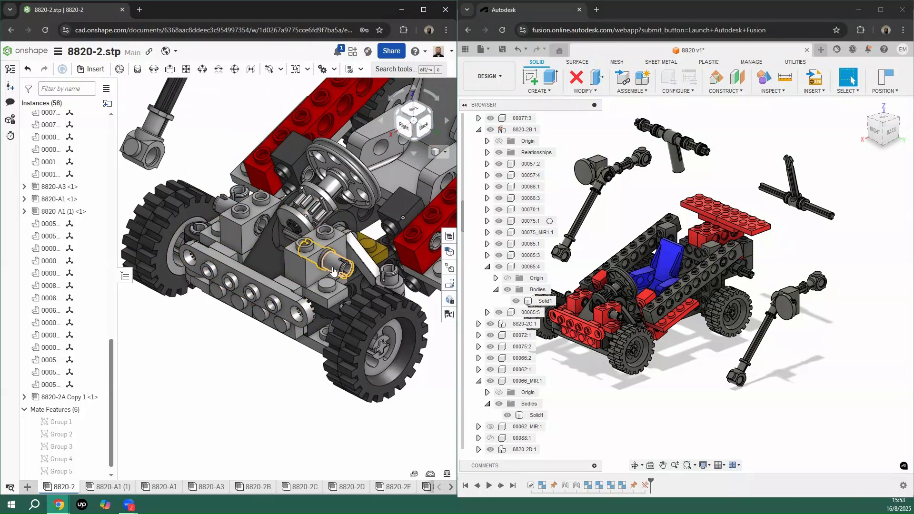
{"action": "left_click", "coordinate": [296, 264]}
{"action": "scroll", "coordinate": [219, 228], "scroll_direction": "down", "scroll_amount": 3}
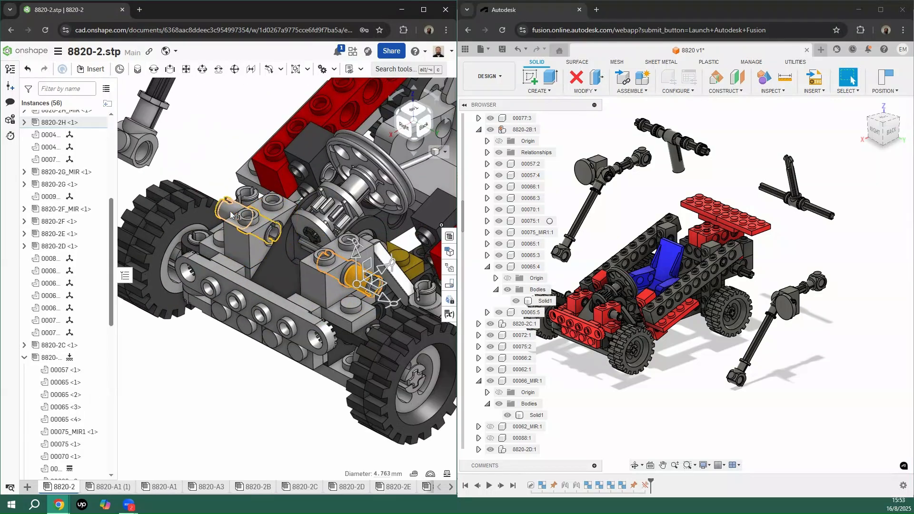
{"action": "left_click", "coordinate": [229, 214]}
{"action": "scroll", "coordinate": [229, 215], "scroll_direction": "up", "scroll_amount": 4}
{"action": "scroll", "coordinate": [345, 177], "scroll_direction": "down", "scroll_amount": 5}
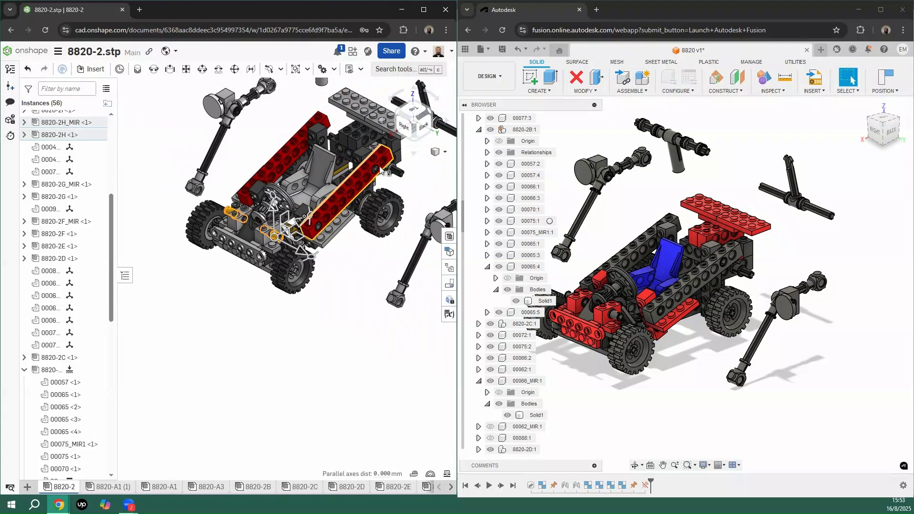
{"action": "scroll", "coordinate": [345, 178], "scroll_direction": "down", "scroll_amount": 2}
{"action": "scroll", "coordinate": [336, 172], "scroll_direction": "up", "scroll_amount": 5}
{"action": "scroll", "coordinate": [326, 168], "scroll_direction": "down", "scroll_amount": 4}
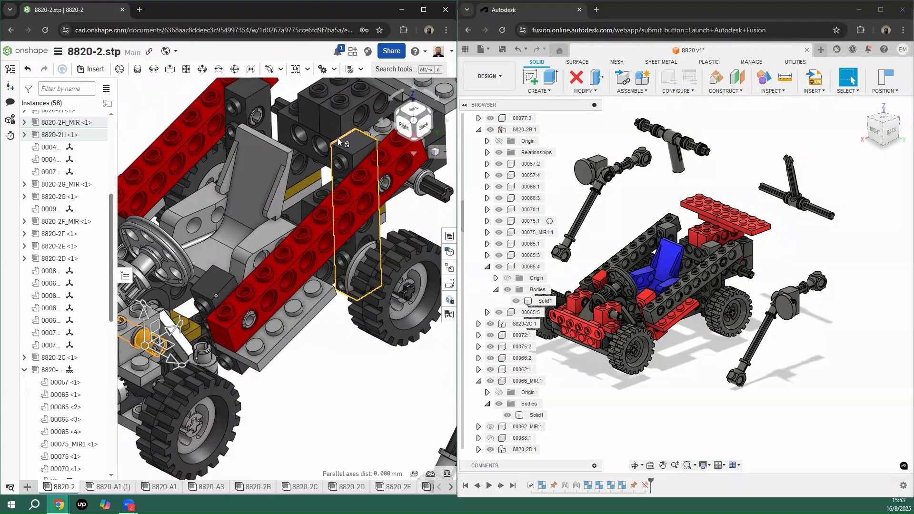
{"action": "scroll", "coordinate": [308, 160], "scroll_direction": "up", "scroll_amount": 5}
{"action": "scroll", "coordinate": [267, 149], "scroll_direction": "down", "scroll_amount": 2}
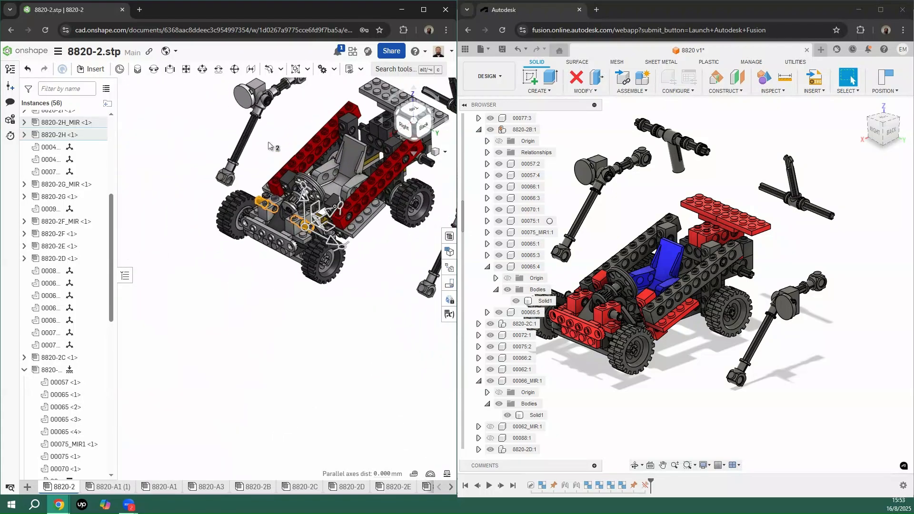
{"action": "right_click", "coordinate": [269, 146]}
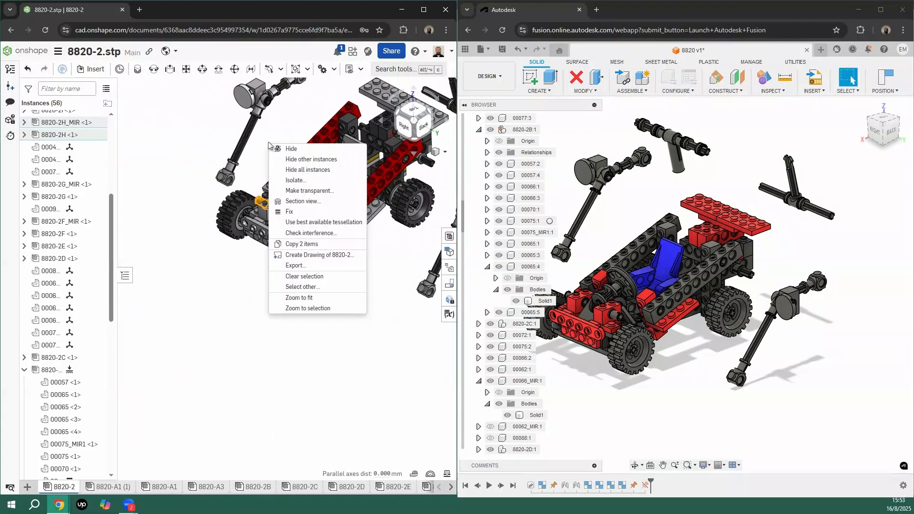
Step: Fix the two selected subassemblies, 8820-2H and 8820-2H_MIR, in place in the Onshape assembly
{"action": "left_click", "coordinate": [301, 213]}
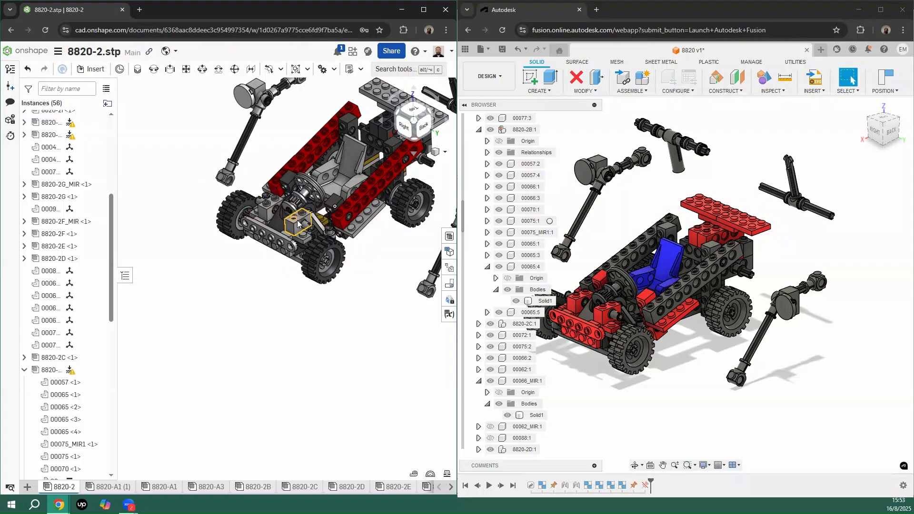
{"action": "scroll", "coordinate": [309, 227], "scroll_direction": "up", "scroll_amount": 5}
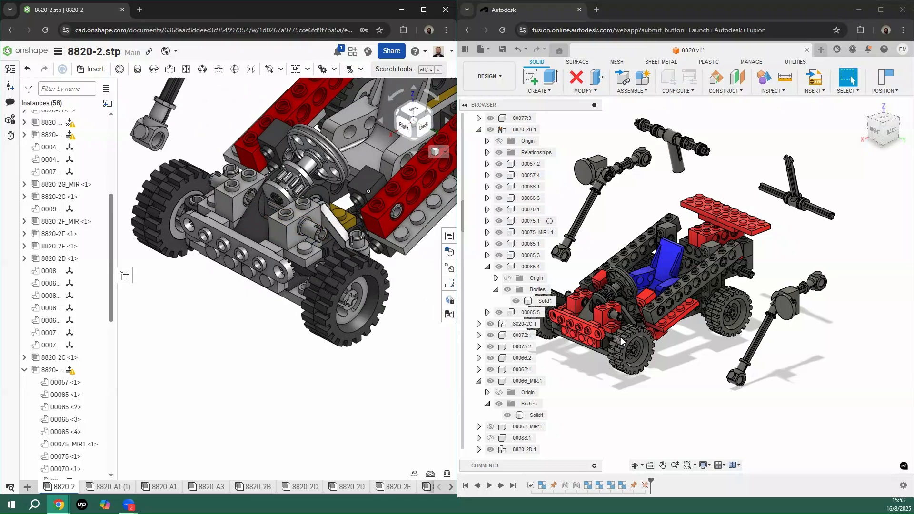
Step: Switch to Fusion, locate the far front red brick's component in the browser, and pin the 8820-2H_MIR:1 subassembly
{"action": "scroll", "coordinate": [585, 321], "scroll_direction": "down", "scroll_amount": 2}
{"action": "scroll", "coordinate": [586, 322], "scroll_direction": "up", "scroll_amount": 6}
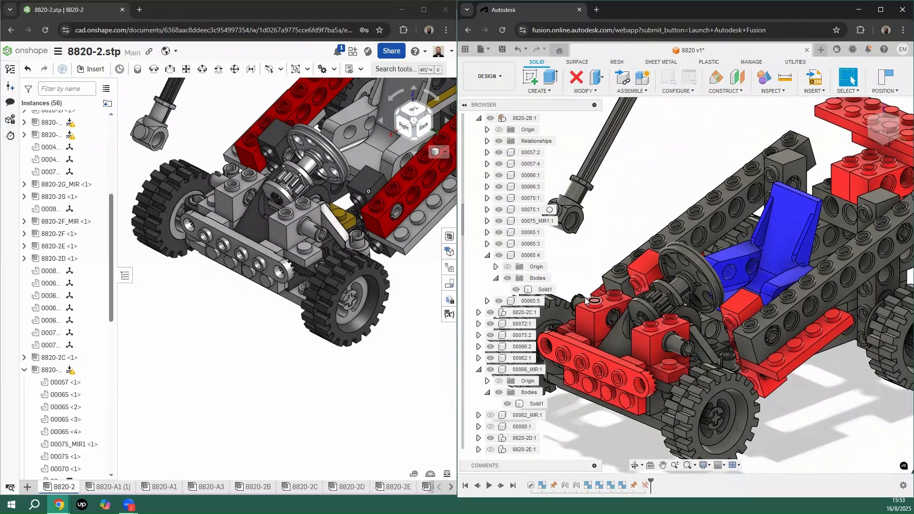
{"action": "left_click", "coordinate": [575, 305]}
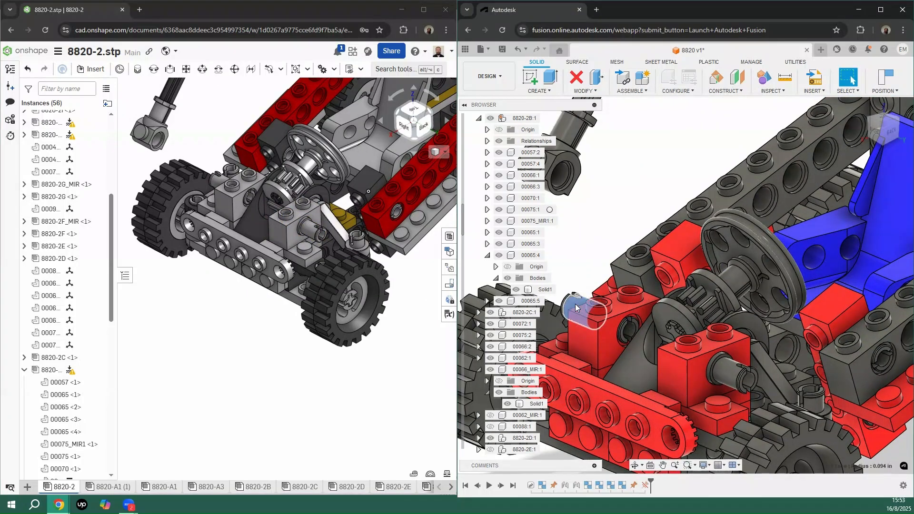
{"action": "right_click", "coordinate": [576, 307]}
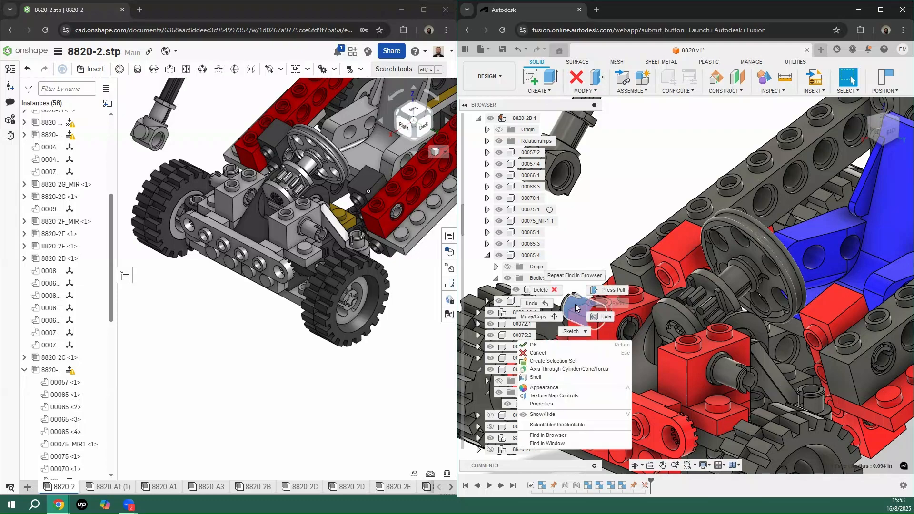
{"action": "left_click", "coordinate": [548, 436]}
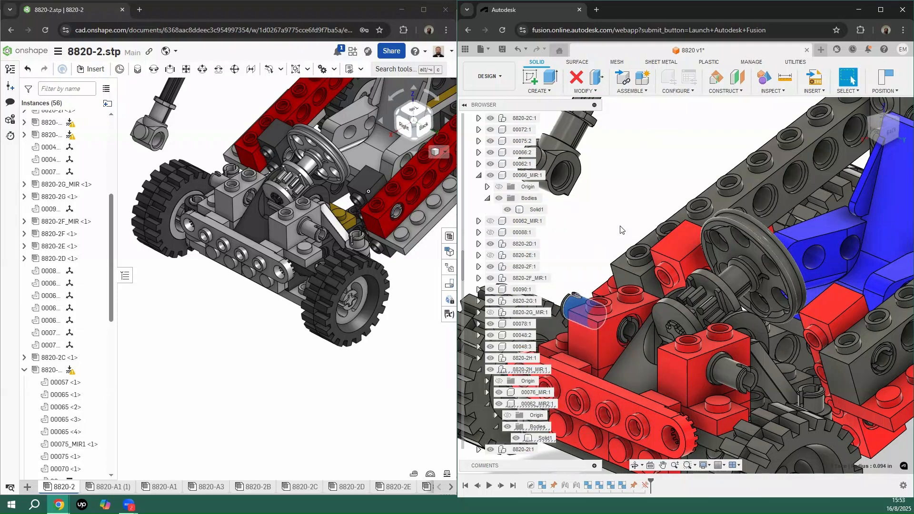
{"action": "left_click", "coordinate": [529, 369]}
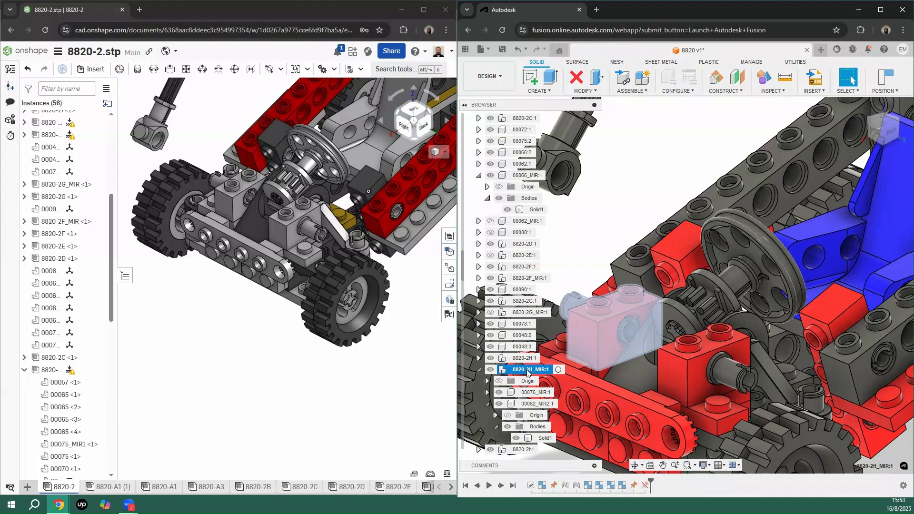
{"action": "right_click", "coordinate": [527, 374]}
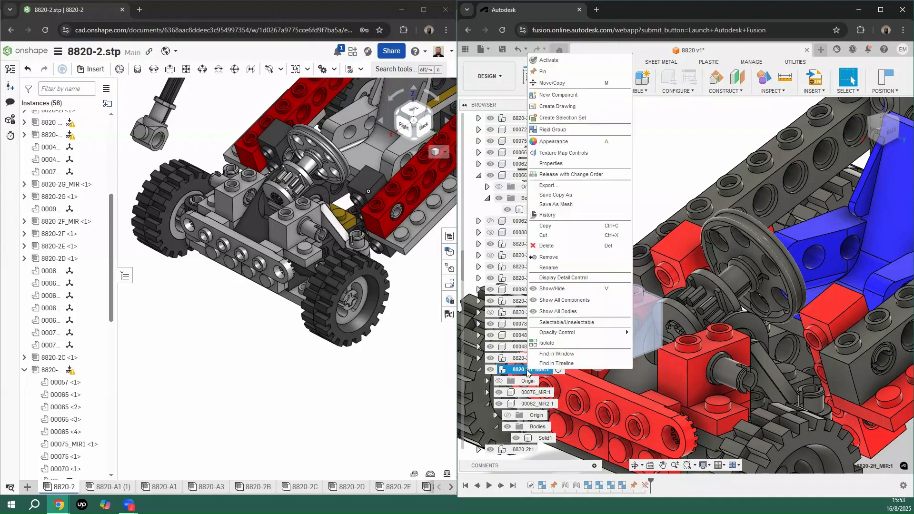
{"action": "left_click", "coordinate": [546, 72]}
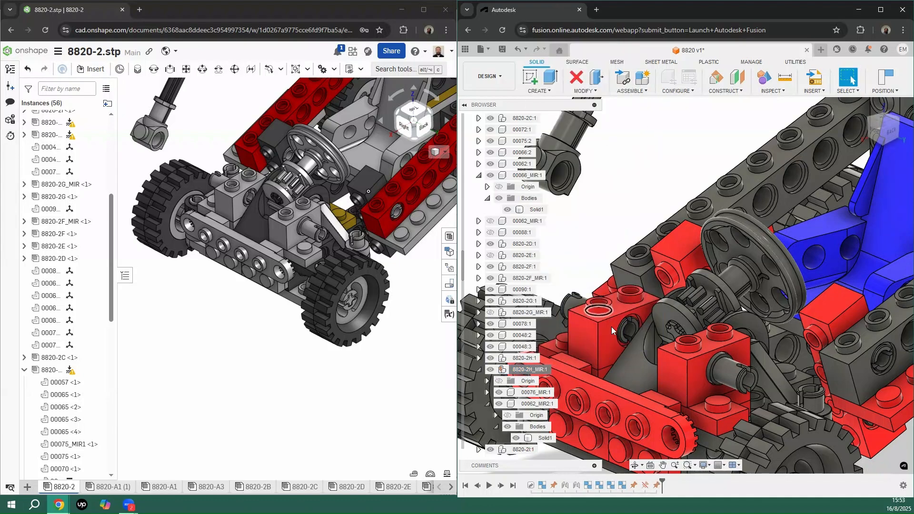
Step: Make 8820-2H_MIR:1 a rigid group including its child components, capturing the current component positions
{"action": "left_click_drag", "start_coordinate": [612, 300], "coordinate": [613, 278]}
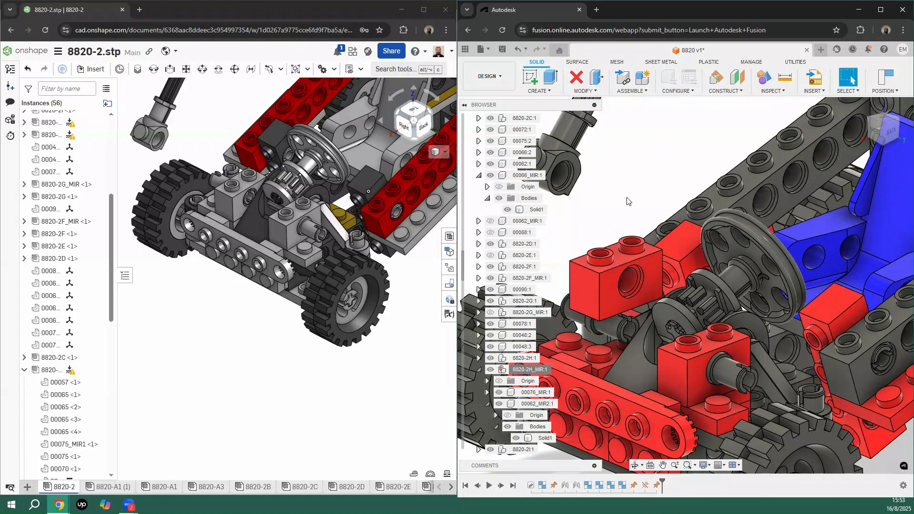
{"action": "key", "text": "ctrl+z"}
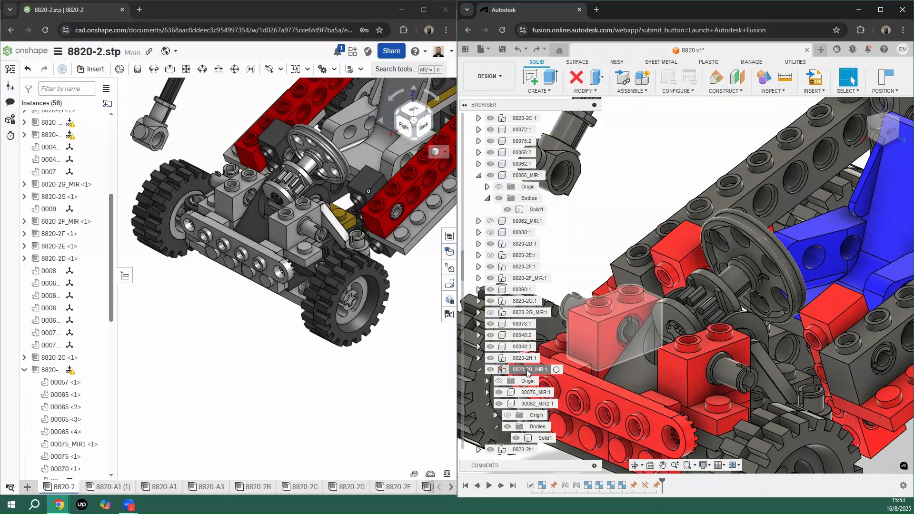
{"action": "left_click", "coordinate": [589, 304]}
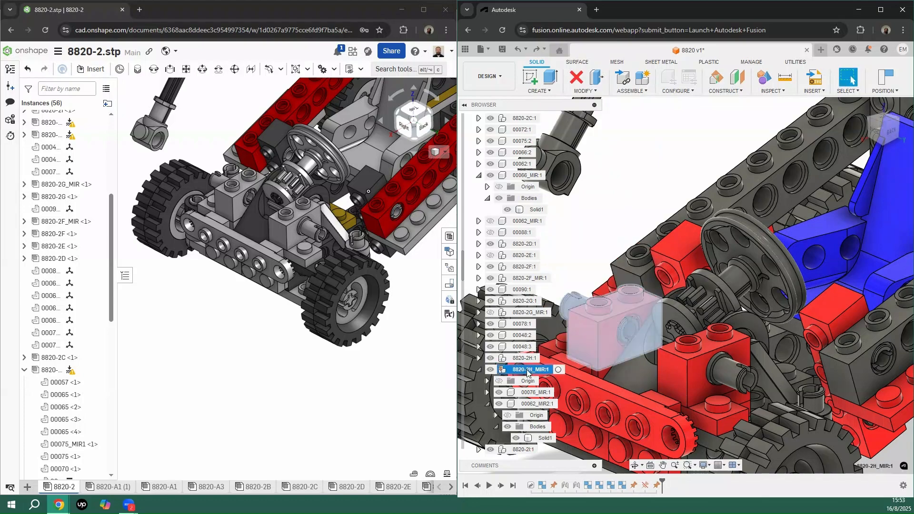
{"action": "right_click", "coordinate": [684, 130]}
{"action": "left_click", "coordinate": [671, 259]}
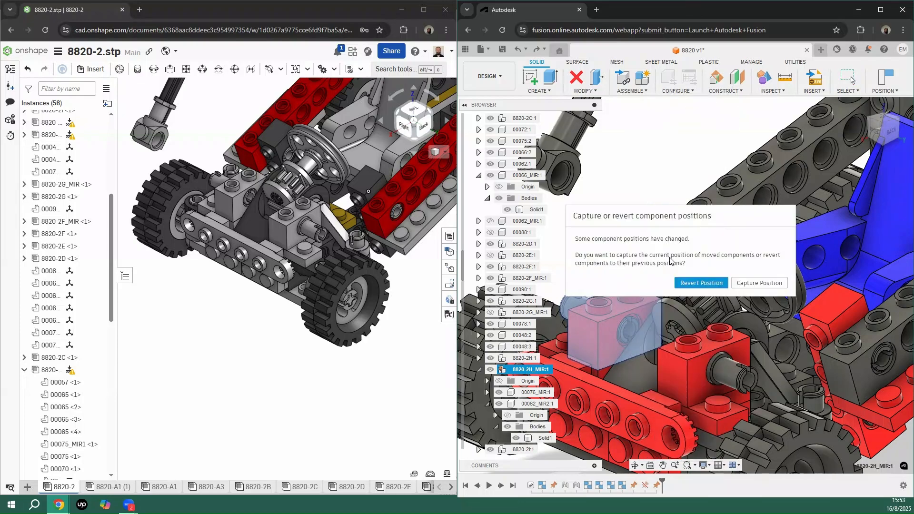
{"action": "left_click", "coordinate": [756, 286]}
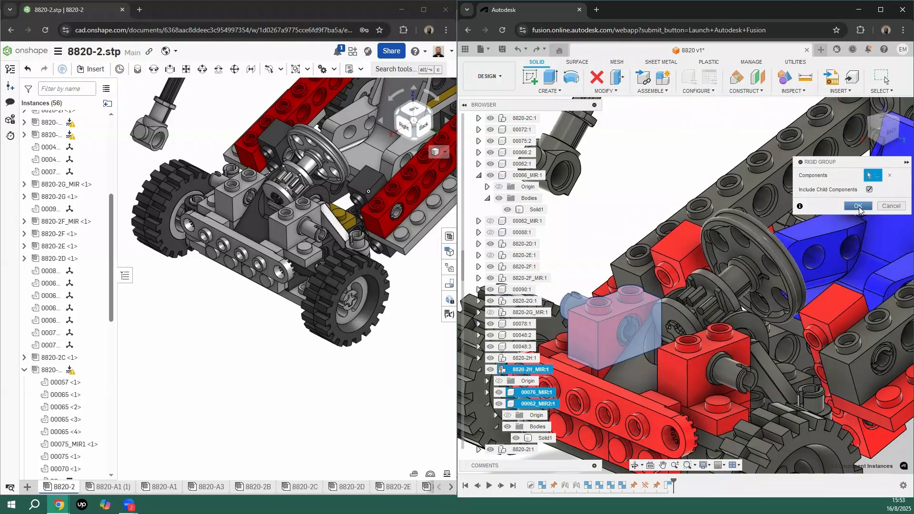
{"action": "left_click", "coordinate": [860, 208]}
Step: Make the near front brick subassembly 8820-2H:1 a rigid group including its child components
{"action": "left_click", "coordinate": [697, 373]}
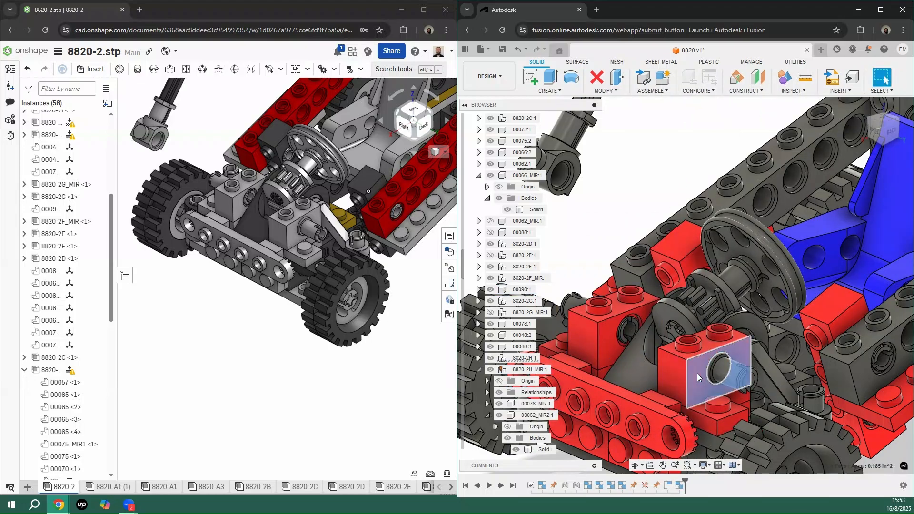
{"action": "right_click", "coordinate": [527, 359]}
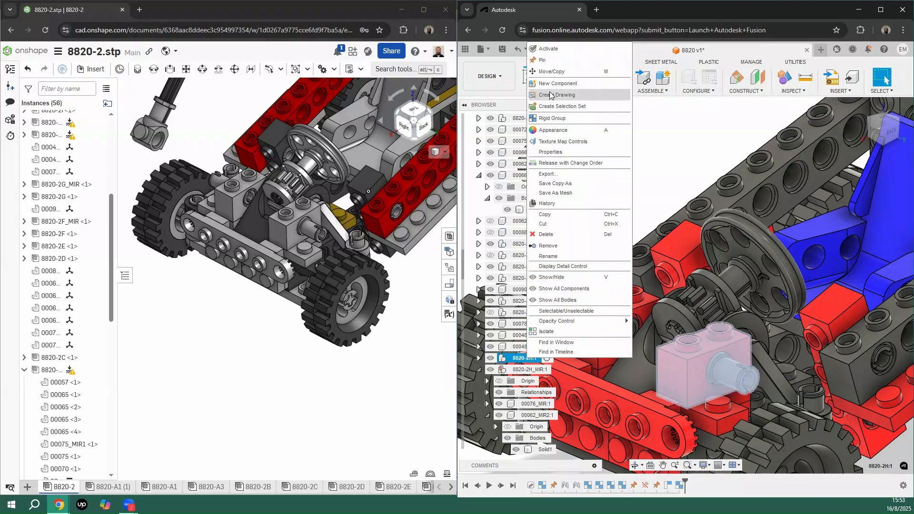
{"action": "left_click", "coordinate": [555, 119]}
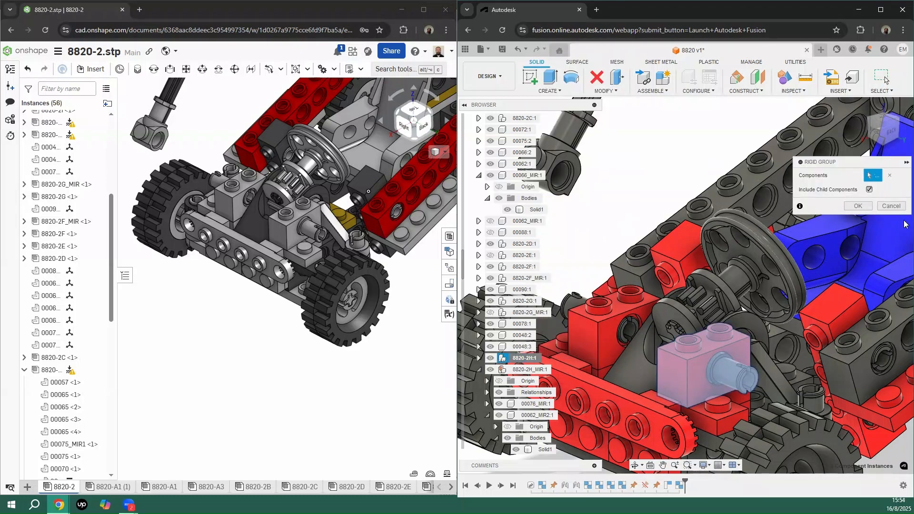
{"action": "left_click", "coordinate": [860, 207]}
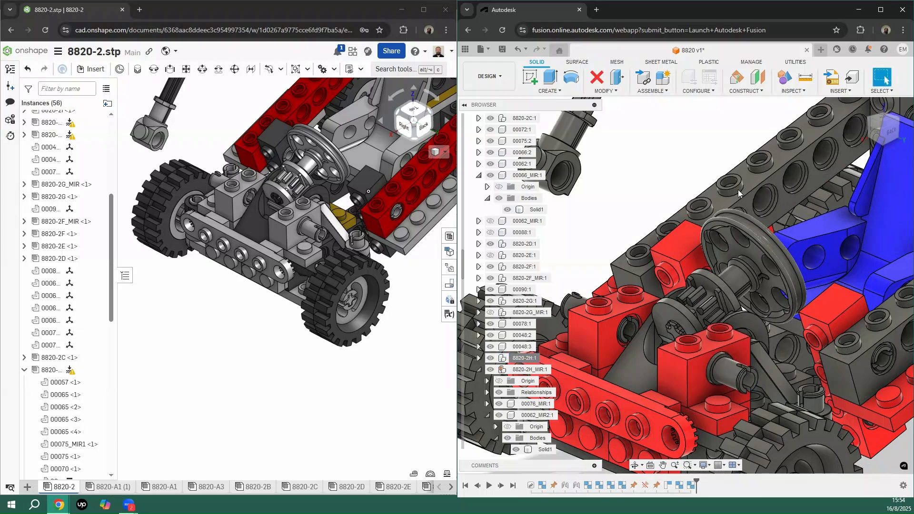
Step: Examine the loose arm assembly floating above the car's front, focusing on its long ribbed axle
{"action": "scroll", "coordinate": [738, 193], "scroll_direction": "down", "scroll_amount": 5}
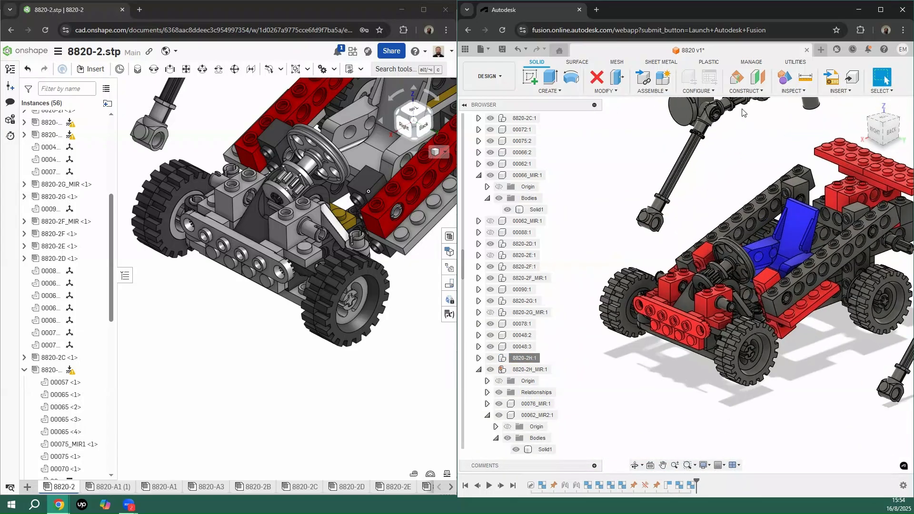
{"action": "scroll", "coordinate": [757, 124], "scroll_direction": "down", "scroll_amount": 3}
{"action": "scroll", "coordinate": [798, 116], "scroll_direction": "up", "scroll_amount": 4}
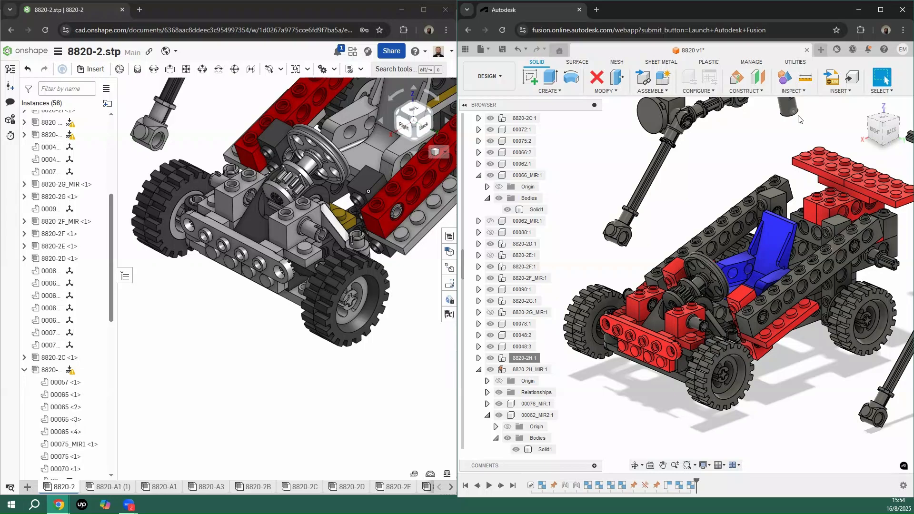
{"action": "middle_click_drag", "start_coordinate": [757, 164], "coordinate": [746, 197]}
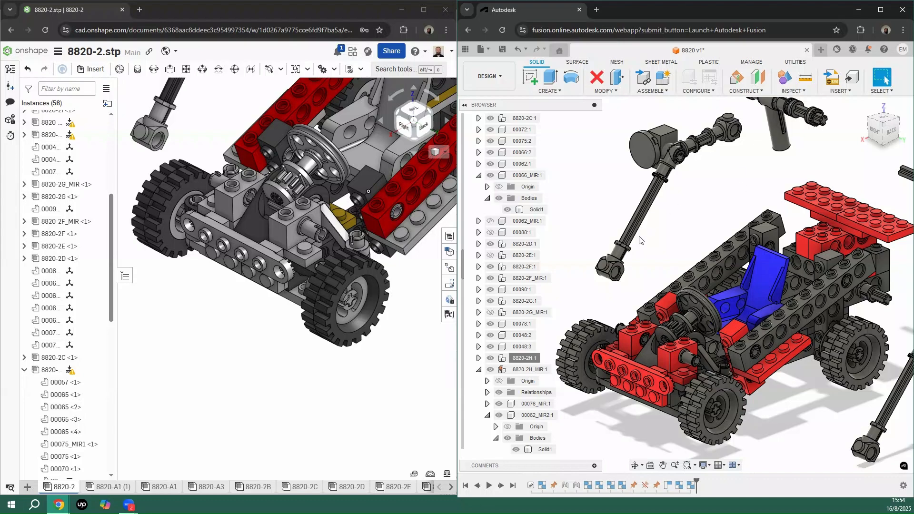
{"action": "scroll", "coordinate": [639, 240], "scroll_direction": "up", "scroll_amount": 5}
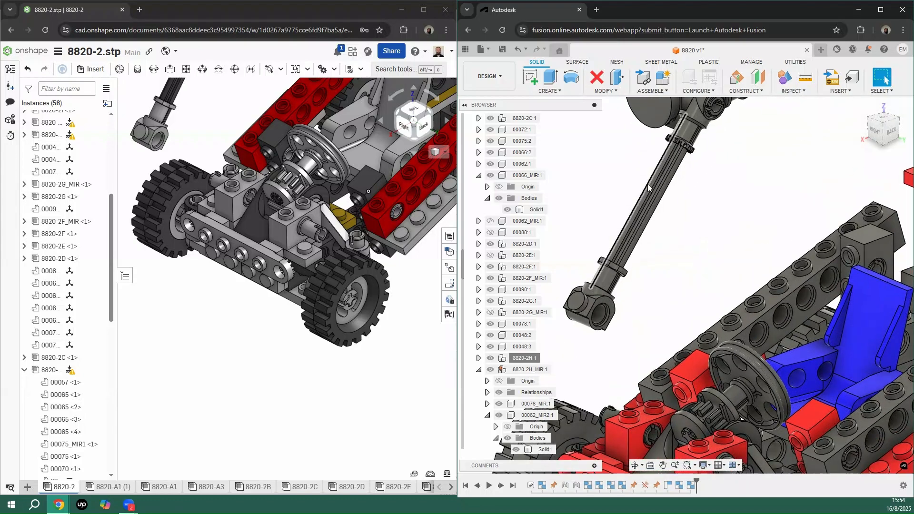
{"action": "left_click", "coordinate": [649, 192]}
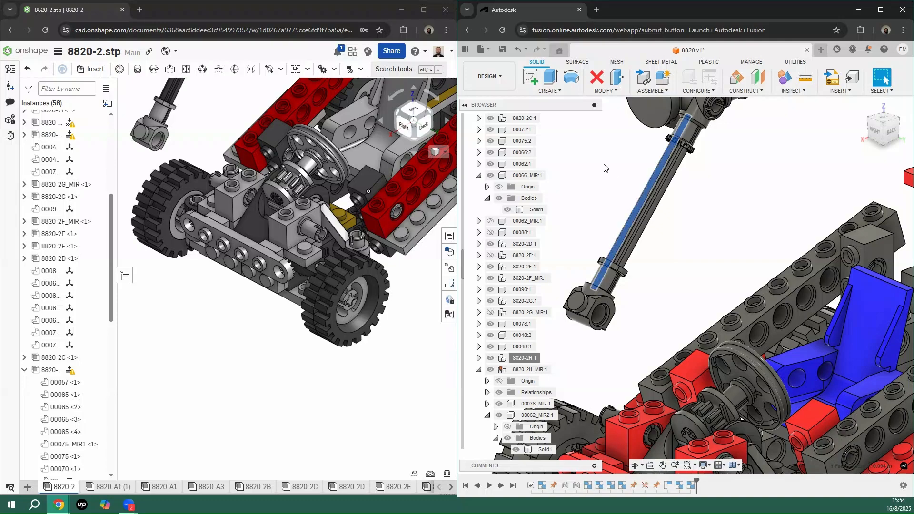
{"action": "left_click", "coordinate": [645, 184]}
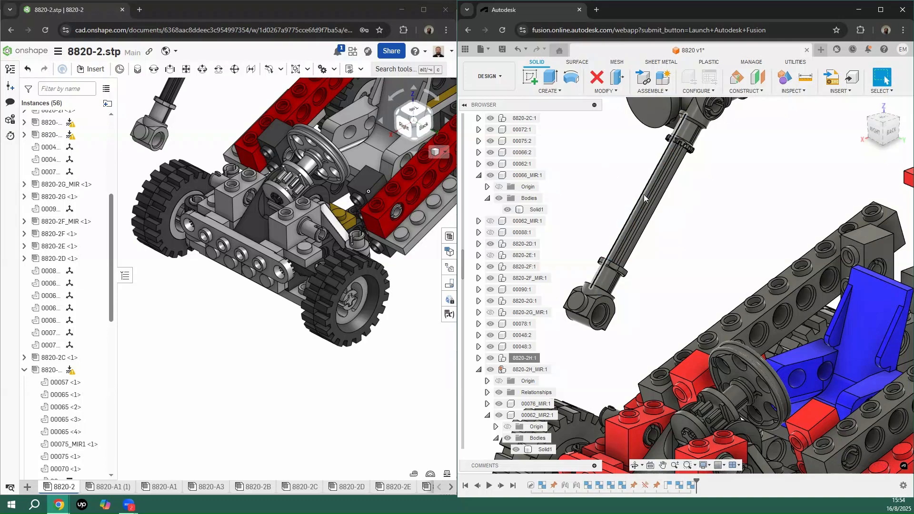
{"action": "scroll", "coordinate": [664, 157], "scroll_direction": "up", "scroll_amount": 2}
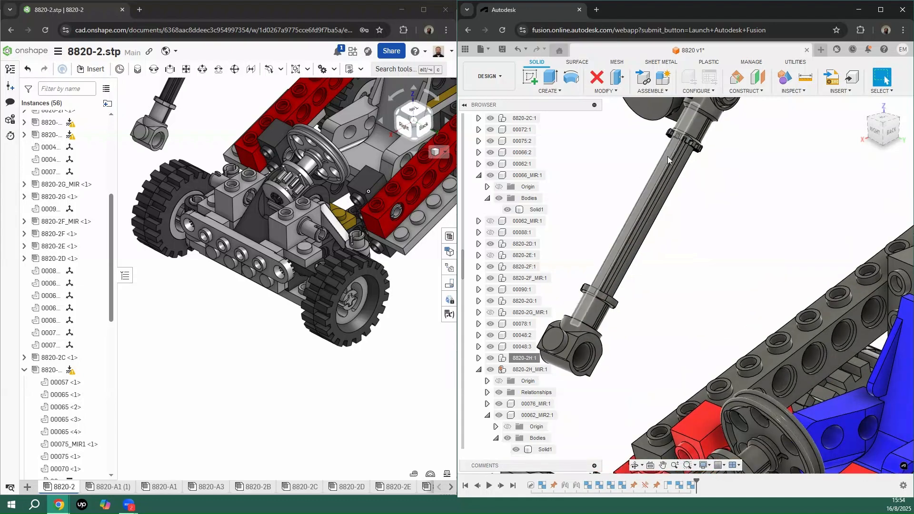
{"action": "scroll", "coordinate": [668, 156], "scroll_direction": "up", "scroll_amount": 1}
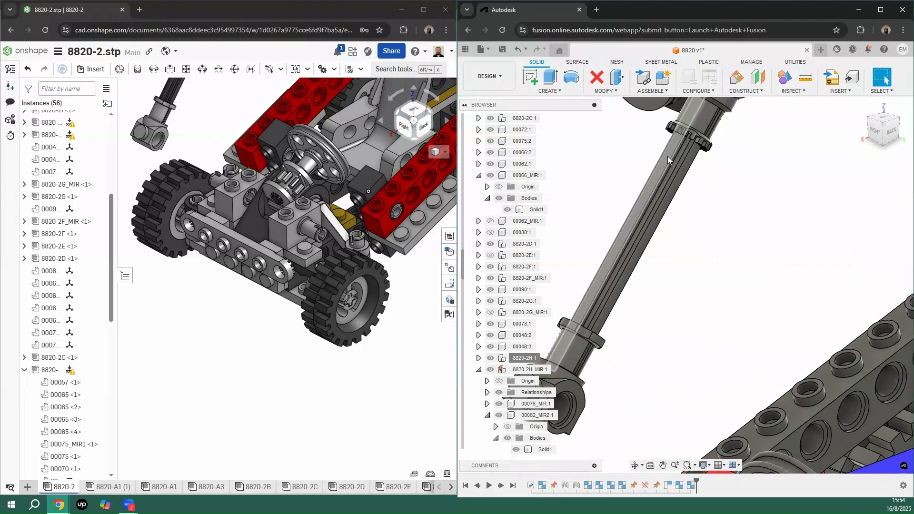
{"action": "left_click", "coordinate": [667, 156]}
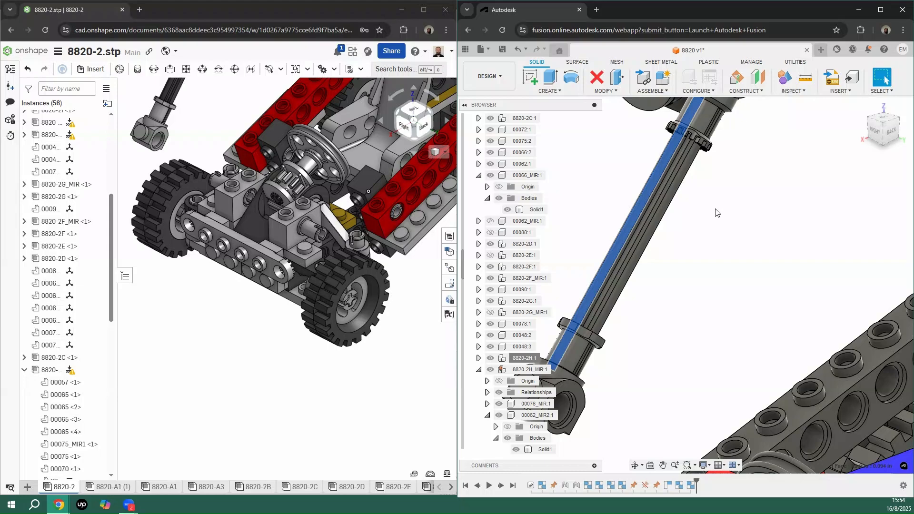
{"action": "left_click", "coordinate": [648, 163]}
{"action": "scroll", "coordinate": [659, 164], "scroll_direction": "up", "scroll_amount": 1}
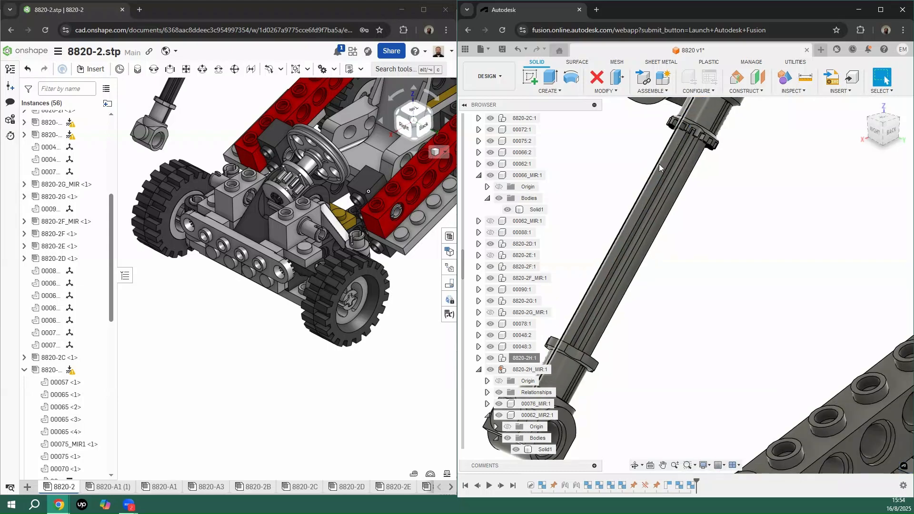
{"action": "scroll", "coordinate": [659, 163], "scroll_direction": "down", "scroll_amount": 1}
{"action": "left_click", "coordinate": [660, 173]}
{"action": "scroll", "coordinate": [691, 205], "scroll_direction": "down", "scroll_amount": 2}
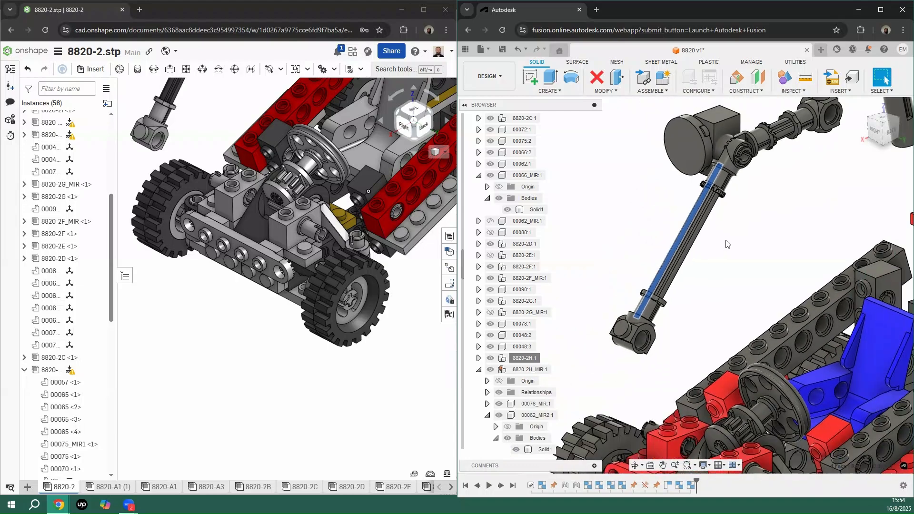
{"action": "scroll", "coordinate": [726, 243], "scroll_direction": "down", "scroll_amount": 2}
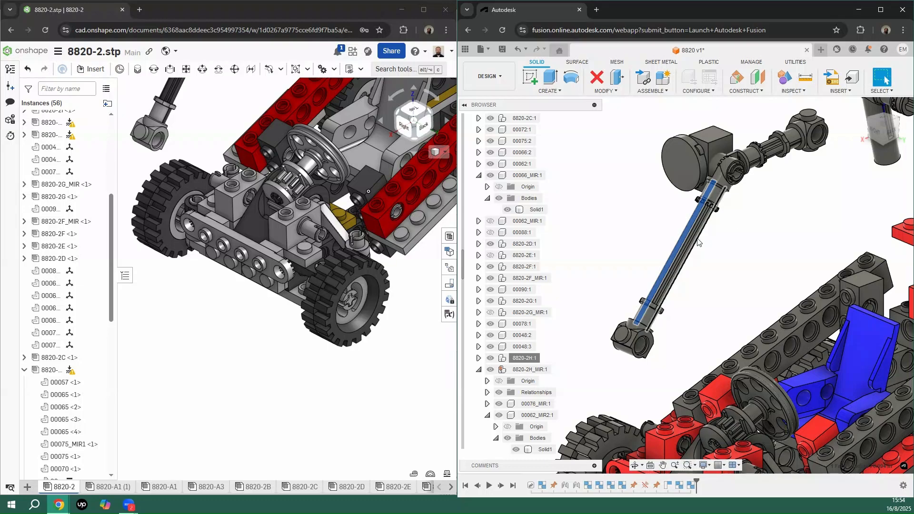
Step: Try moving the loose arm assembly by its long axle to test its freedom, and switch back to Onshape
{"action": "key", "text": "Escape"}
{"action": "scroll", "coordinate": [698, 243], "scroll_direction": "up", "scroll_amount": 2}
{"action": "left_click_drag", "start_coordinate": [689, 245], "coordinate": [729, 265]}
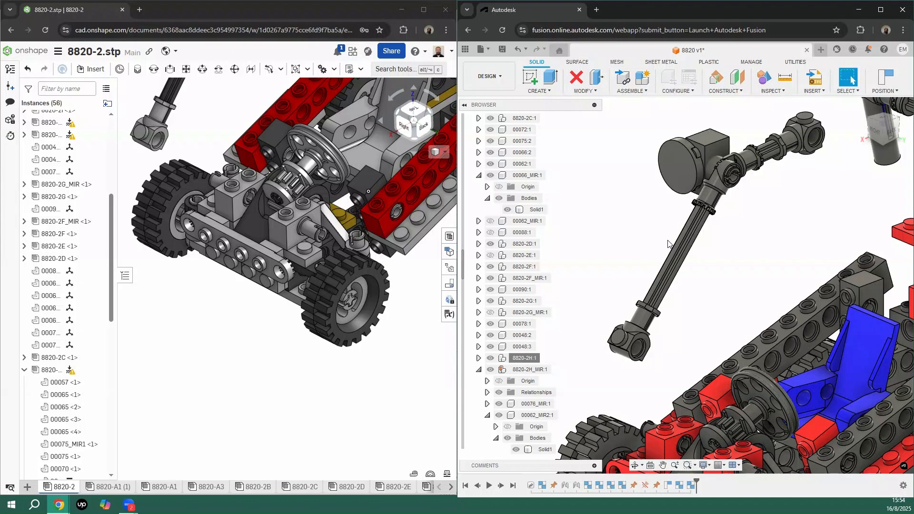
{"action": "scroll", "coordinate": [645, 260], "scroll_direction": "down", "scroll_amount": 3}
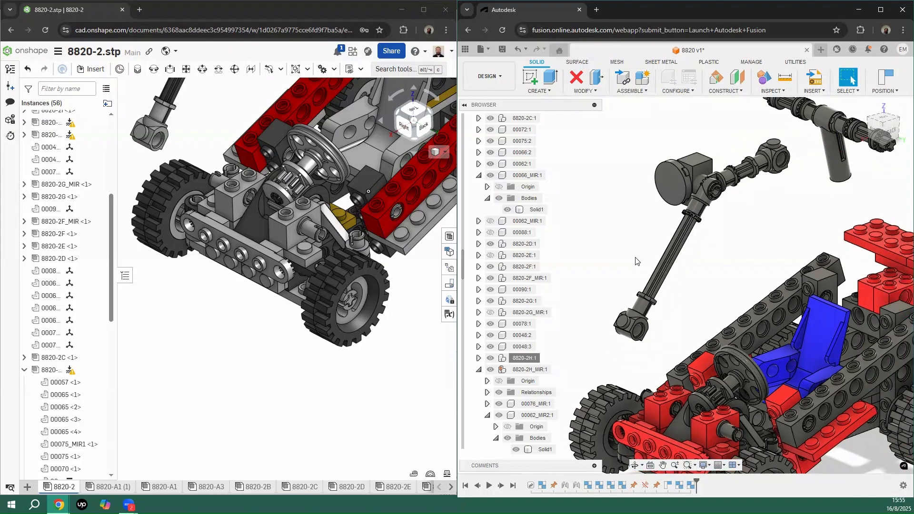
{"action": "scroll", "coordinate": [755, 228], "scroll_direction": "down", "scroll_amount": 2}
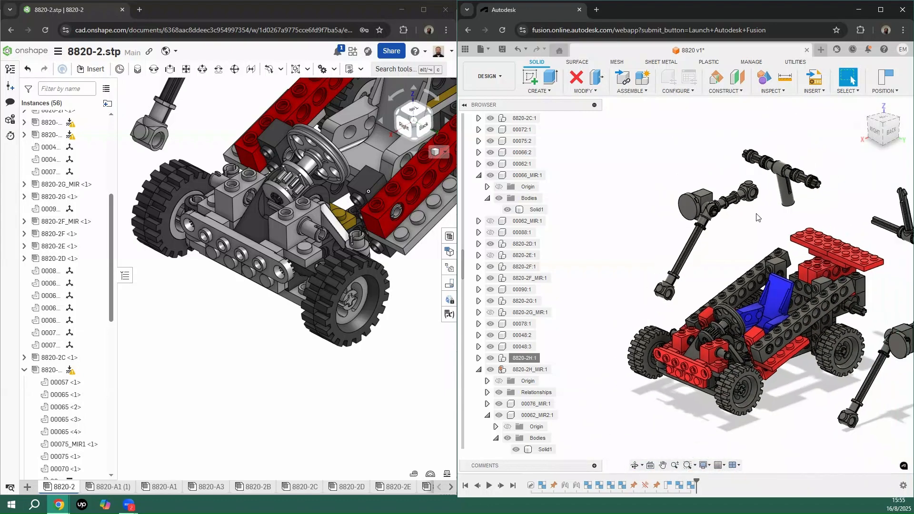
{"action": "scroll", "coordinate": [764, 210], "scroll_direction": "up", "scroll_amount": 2}
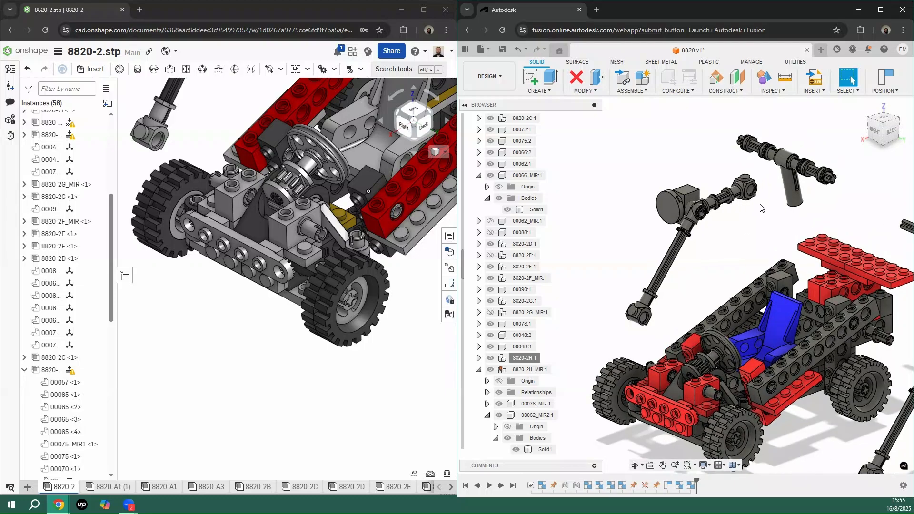
{"action": "left_click", "coordinate": [386, 355]}
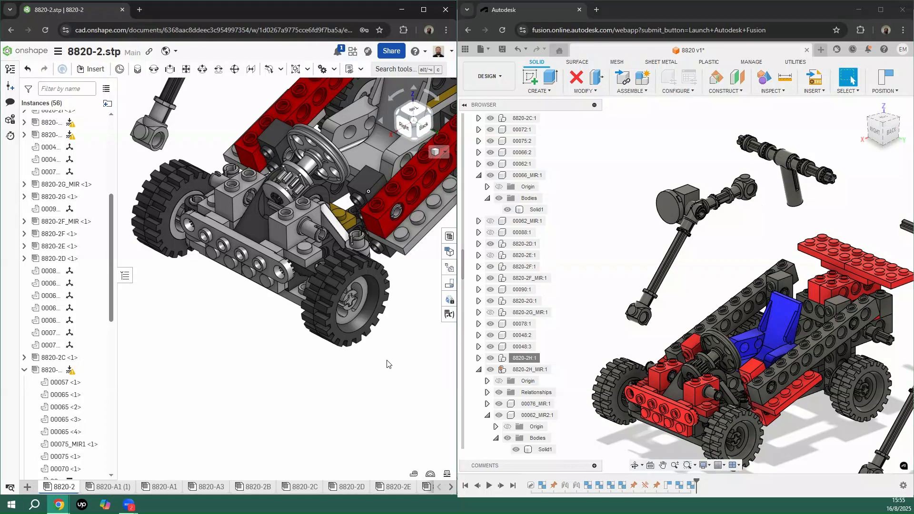
Step: Examine the car and the loose axle assemblies floating around it in Onshape
{"action": "scroll", "coordinate": [386, 355], "scroll_direction": "down", "scroll_amount": 4}
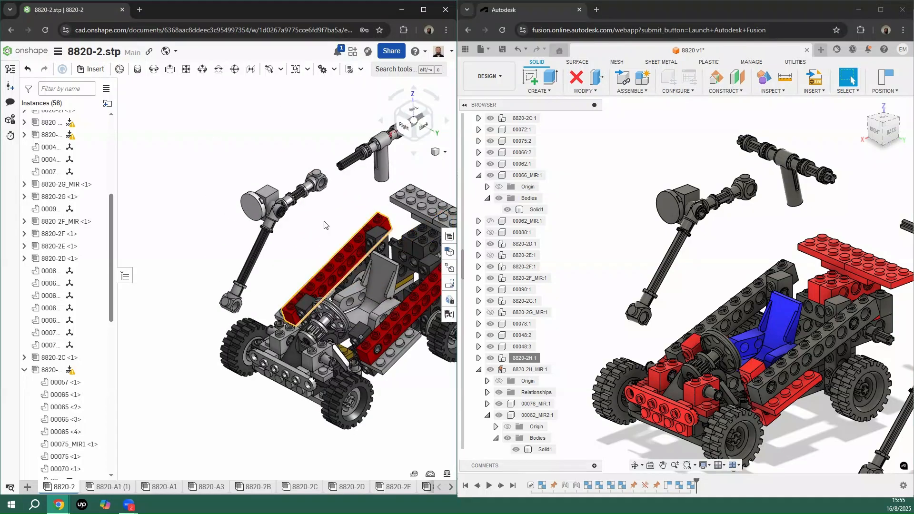
{"action": "scroll", "coordinate": [327, 232], "scroll_direction": "up", "scroll_amount": 2}
{"action": "scroll", "coordinate": [326, 233], "scroll_direction": "down", "scroll_amount": 2}
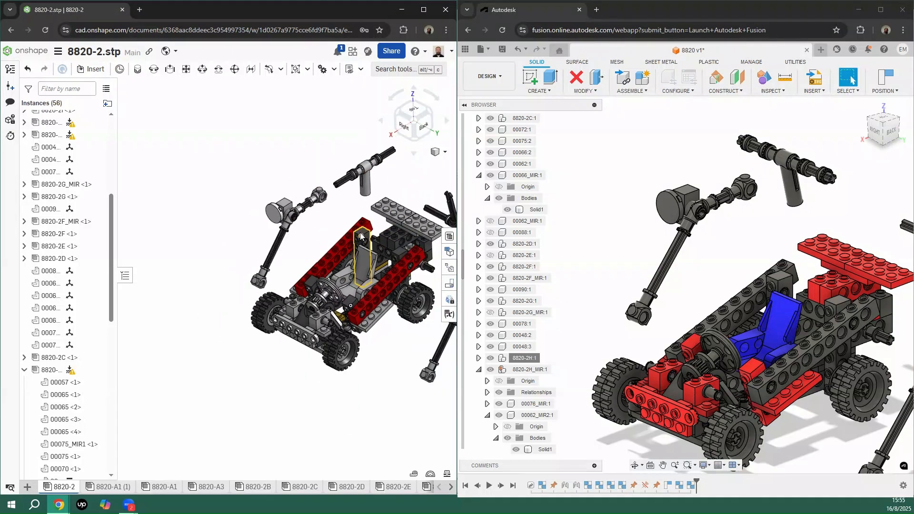
{"action": "scroll", "coordinate": [295, 198], "scroll_direction": "up", "scroll_amount": 2}
{"action": "scroll", "coordinate": [293, 184], "scroll_direction": "down", "scroll_amount": 1}
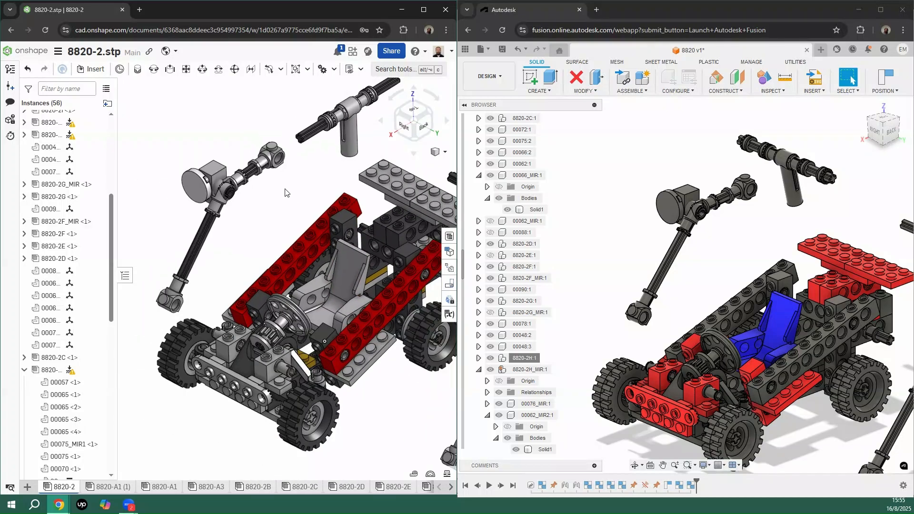
{"action": "scroll", "coordinate": [284, 193], "scroll_direction": "down", "scroll_amount": 2}
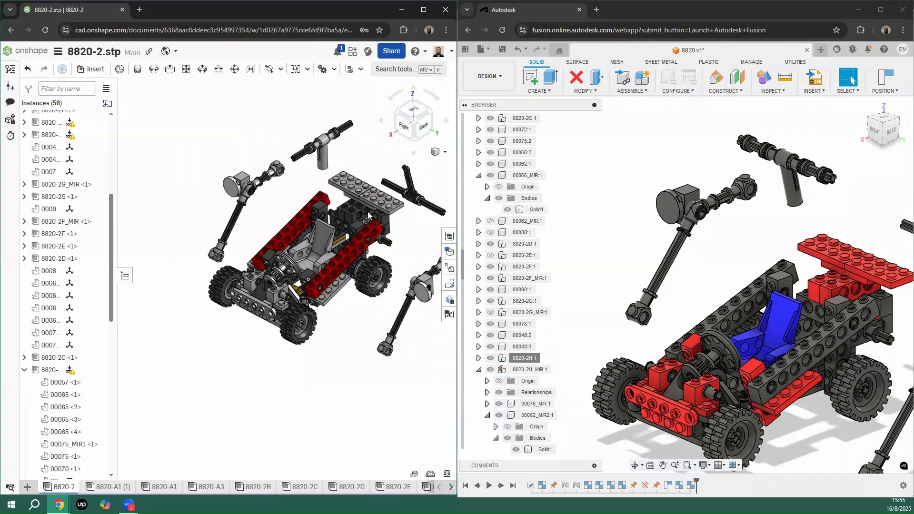
{"action": "scroll", "coordinate": [426, 190], "scroll_direction": "up", "scroll_amount": 3}
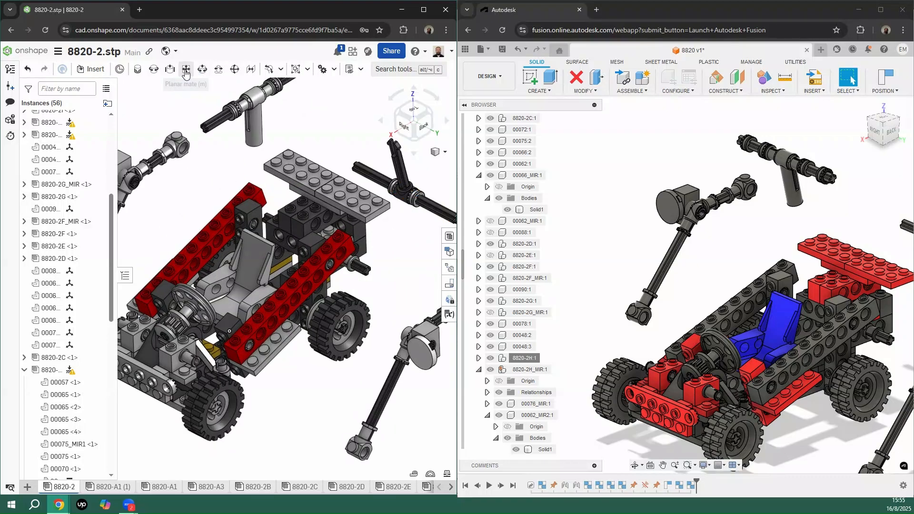
Step: Start a revolute mate at the centre of the bushing's outer end face on the loose axle assembly behind the car
{"action": "left_click", "coordinate": [153, 70]}
{"action": "scroll", "coordinate": [431, 197], "scroll_direction": "up", "scroll_amount": 5}
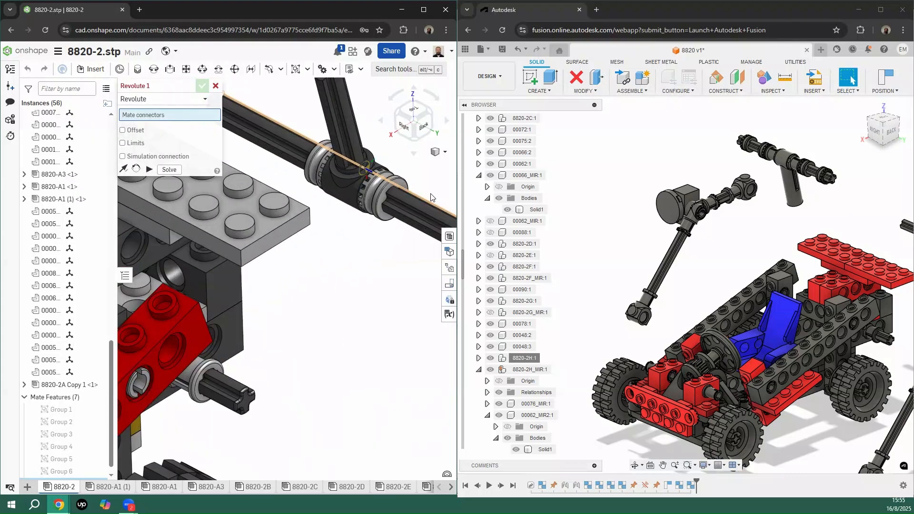
{"action": "scroll", "coordinate": [431, 197], "scroll_direction": "up", "scroll_amount": 5}
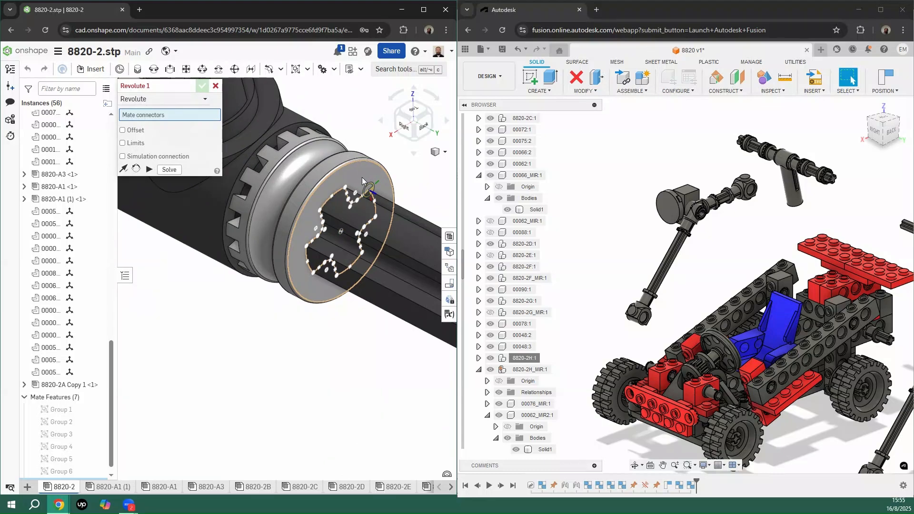
{"action": "scroll", "coordinate": [365, 174], "scroll_direction": "up", "scroll_amount": 1}
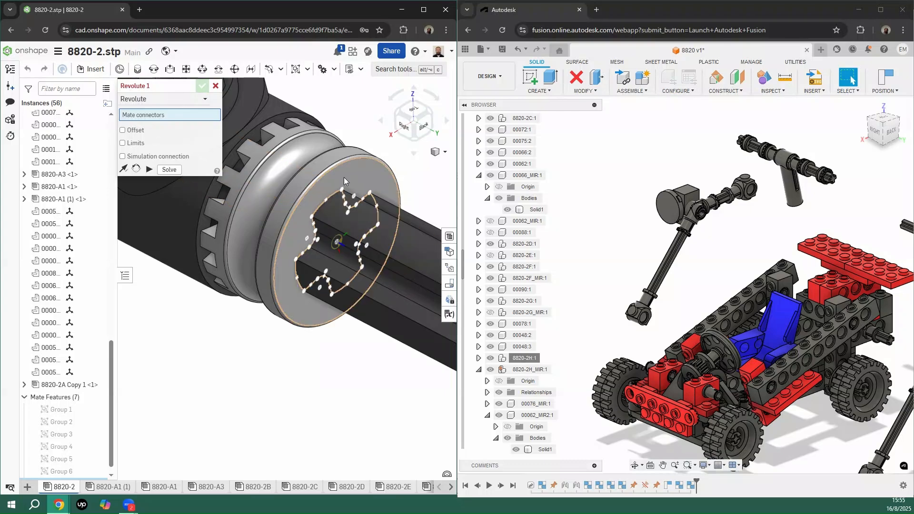
{"action": "left_click", "coordinate": [337, 242]}
Step: Try the rim of the round side hole in brick 00066, behind the seat, as the mate's second connector
{"action": "scroll", "coordinate": [337, 243], "scroll_direction": "down", "scroll_amount": 10}
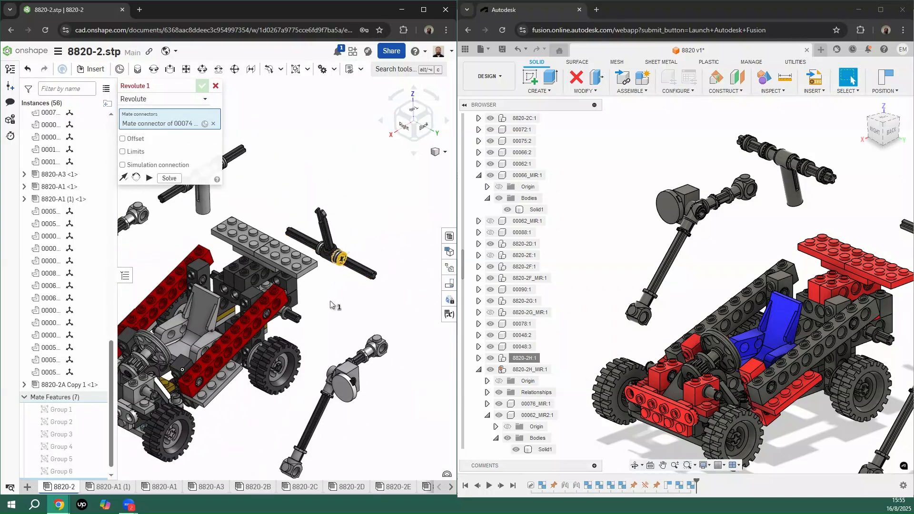
{"action": "key", "text": "Left"}
{"action": "key", "text": "Left"}
{"action": "key", "text": "Left"}
{"action": "key", "text": "Left"}
{"action": "scroll", "coordinate": [385, 293], "scroll_direction": "up", "scroll_amount": 3}
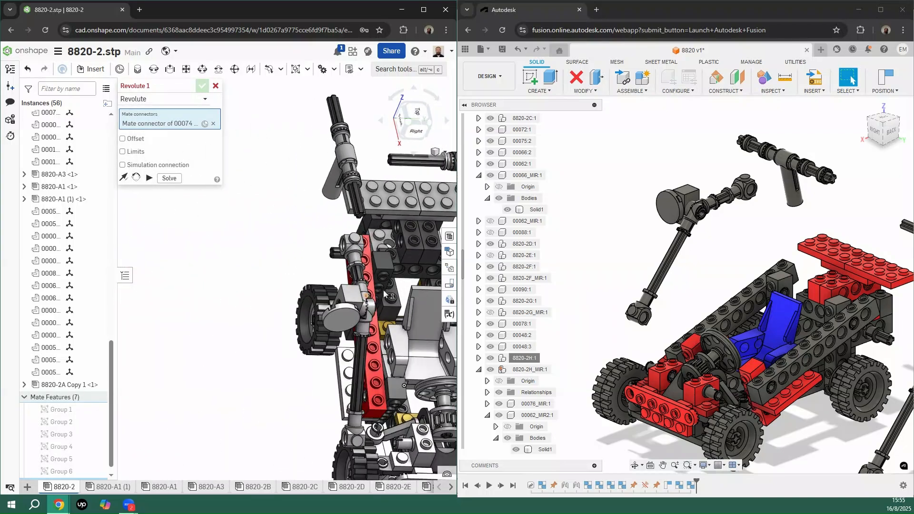
{"action": "right_click_drag", "start_coordinate": [385, 293], "coordinate": [401, 294]}
{"action": "scroll", "coordinate": [407, 288], "scroll_direction": "up", "scroll_amount": 3}
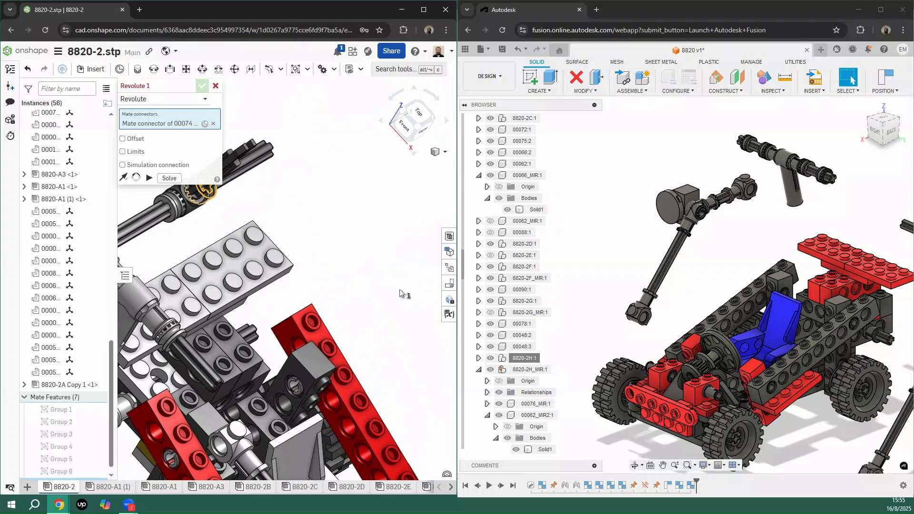
{"action": "scroll", "coordinate": [400, 293], "scroll_direction": "up", "scroll_amount": 10}
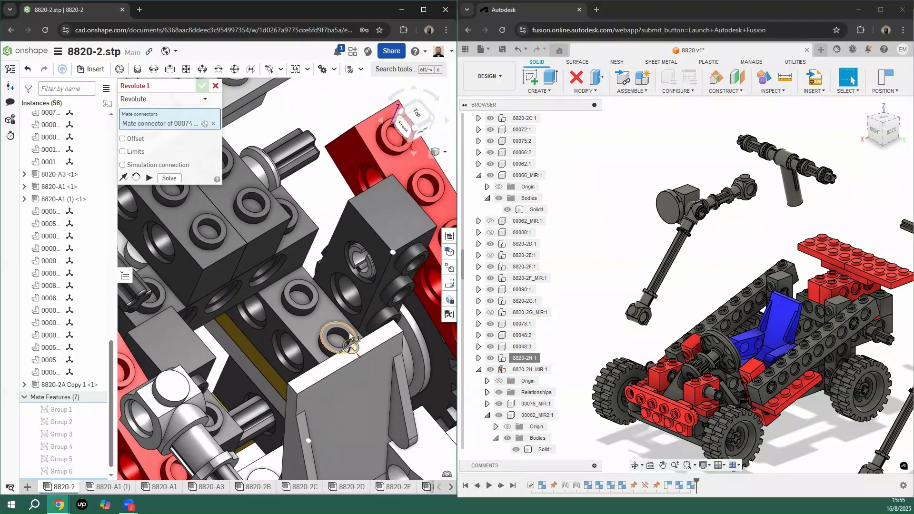
{"action": "scroll", "coordinate": [350, 333], "scroll_direction": "up", "scroll_amount": 6}
{"action": "right_click_drag", "start_coordinate": [349, 333], "coordinate": [319, 384]}
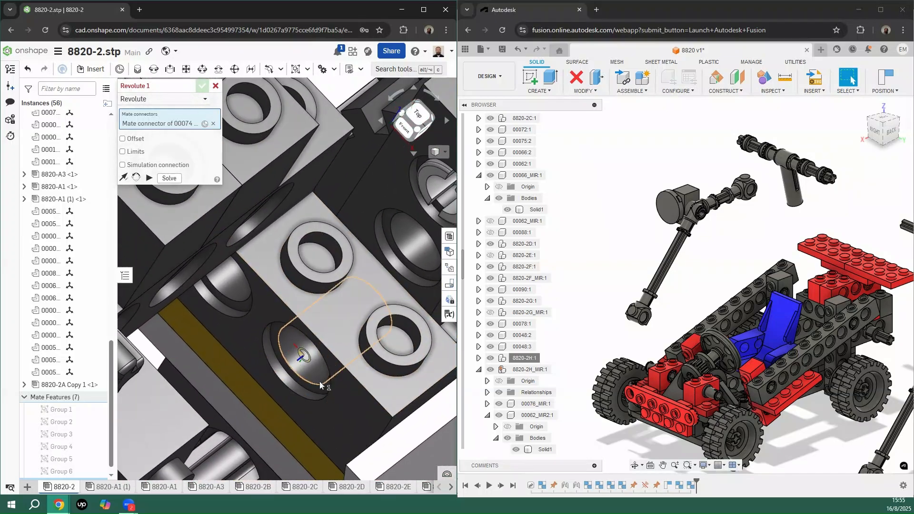
{"action": "scroll", "coordinate": [318, 385], "scroll_direction": "up", "scroll_amount": 4}
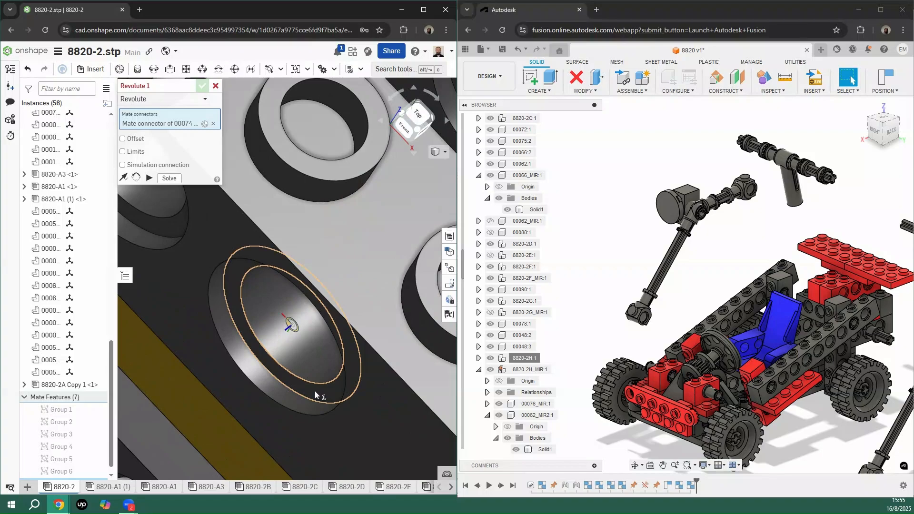
{"action": "left_click", "coordinate": [315, 395]}
Step: Inspect how the bushing seats against the brick's hole and remove the second connector from the revolute mate
{"action": "scroll", "coordinate": [309, 321], "scroll_direction": "down", "scroll_amount": 8}
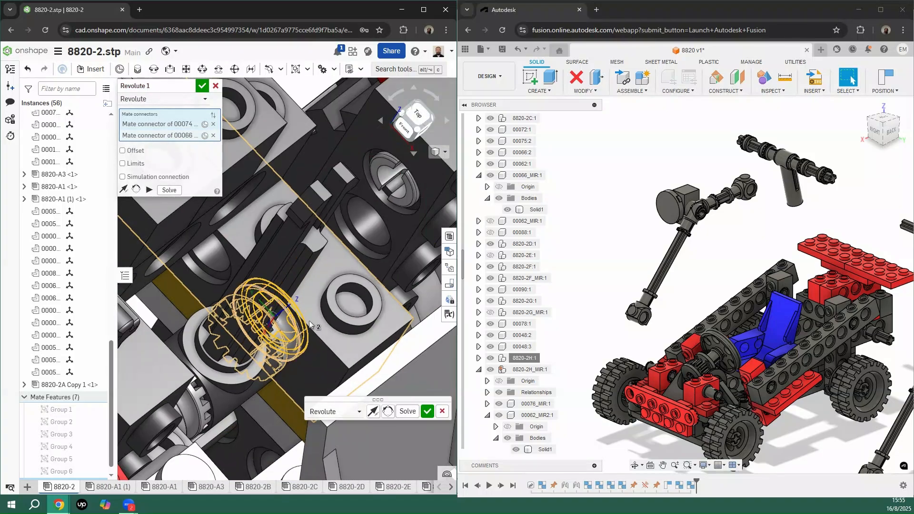
{"action": "scroll", "coordinate": [353, 338], "scroll_direction": "down", "scroll_amount": 5}
{"action": "right_click_drag", "start_coordinate": [347, 330], "coordinate": [329, 322]}
{"action": "scroll", "coordinate": [333, 298], "scroll_direction": "up", "scroll_amount": 8}
{"action": "scroll", "coordinate": [329, 299], "scroll_direction": "up", "scroll_amount": 6}
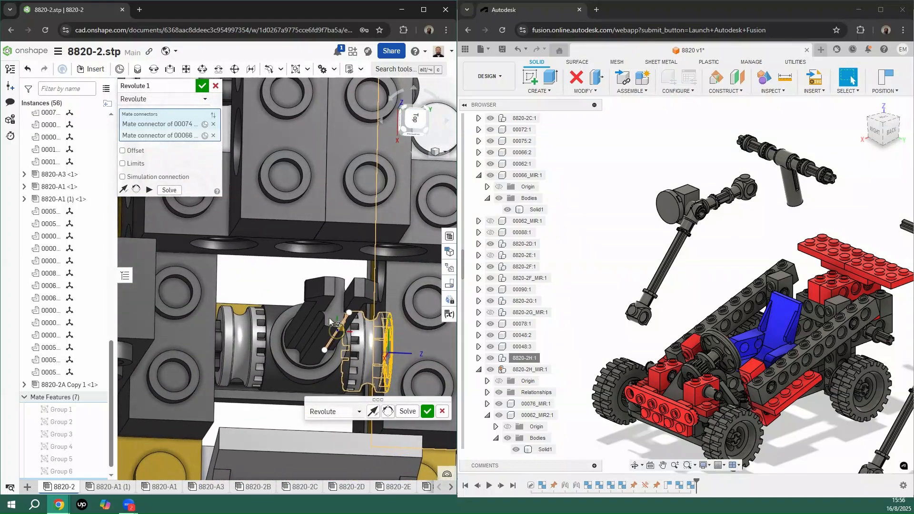
{"action": "right_click_drag", "start_coordinate": [329, 318], "coordinate": [321, 299]}
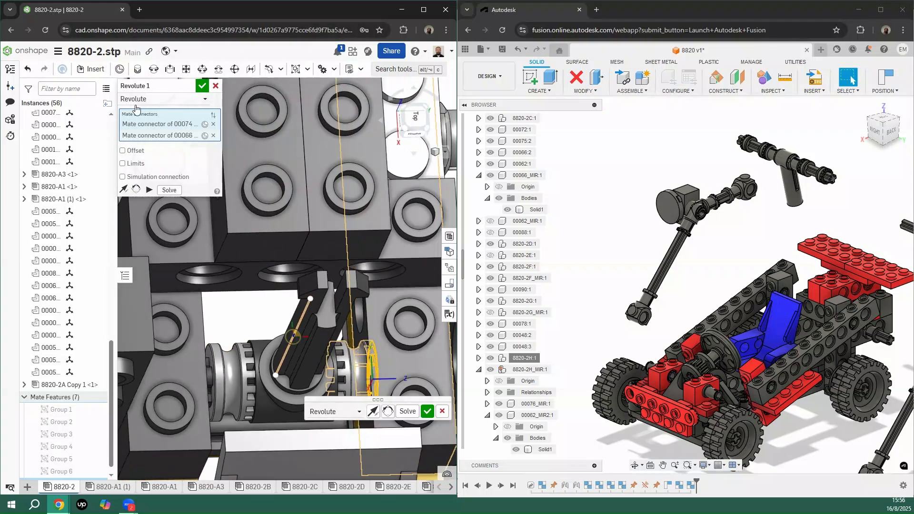
{"action": "left_click", "coordinate": [213, 137]}
Step: Try another second connector beside the seated bushing and discard the revolute mate
{"action": "right_click_drag", "start_coordinate": [407, 353], "coordinate": [350, 313]}
{"action": "scroll", "coordinate": [349, 308], "scroll_direction": "up", "scroll_amount": 3}
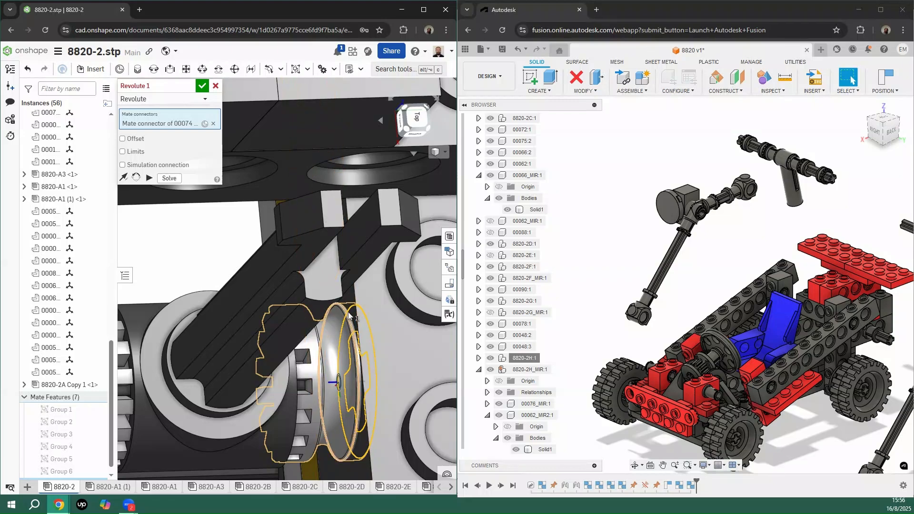
{"action": "left_click", "coordinate": [349, 314]}
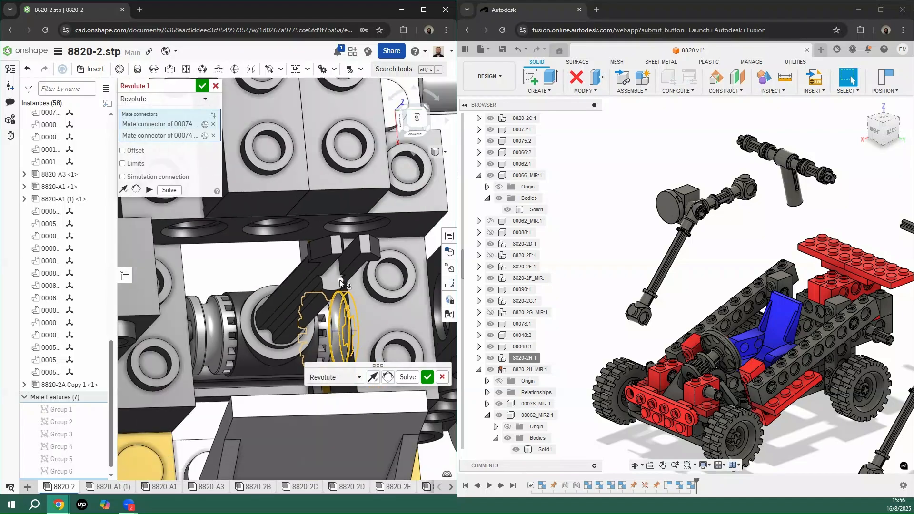
{"action": "left_click", "coordinate": [442, 377]}
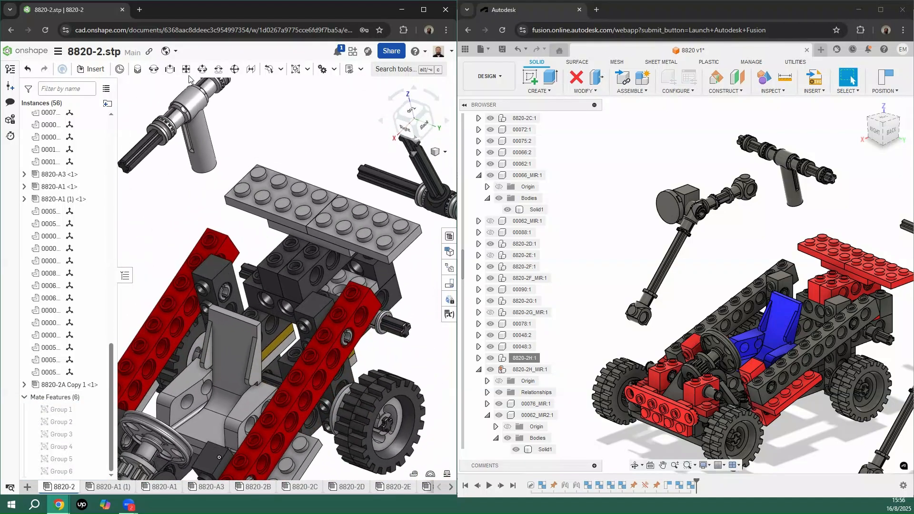
Step: Start a new revolute mate on the outer circular edge of the bushing on the loose axle assembly behind the car
{"action": "left_click", "coordinate": [155, 70]}
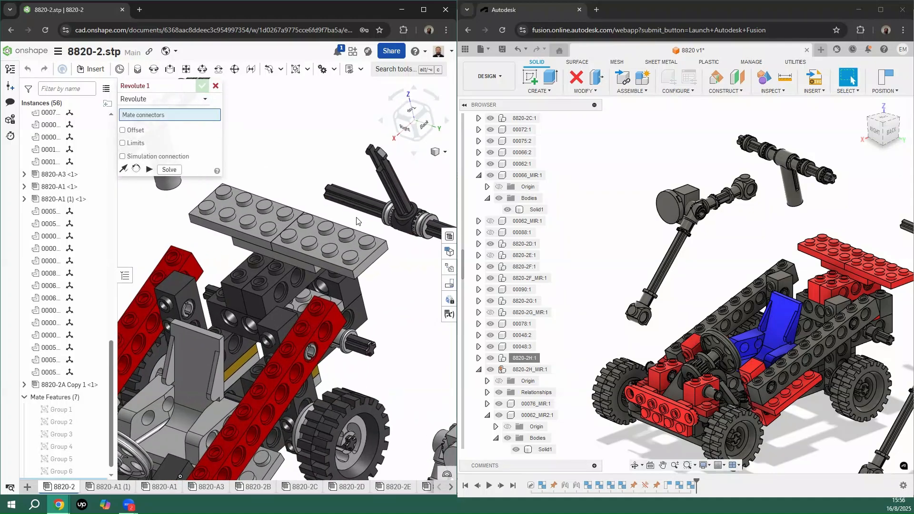
{"action": "scroll", "coordinate": [393, 200], "scroll_direction": "up", "scroll_amount": 5}
{"action": "scroll", "coordinate": [344, 164], "scroll_direction": "up", "scroll_amount": 5}
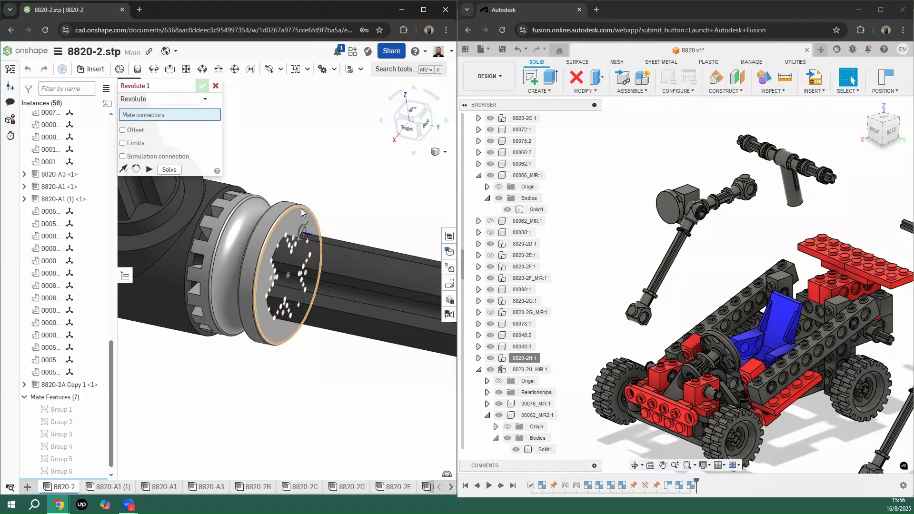
{"action": "left_click", "coordinate": [283, 342]}
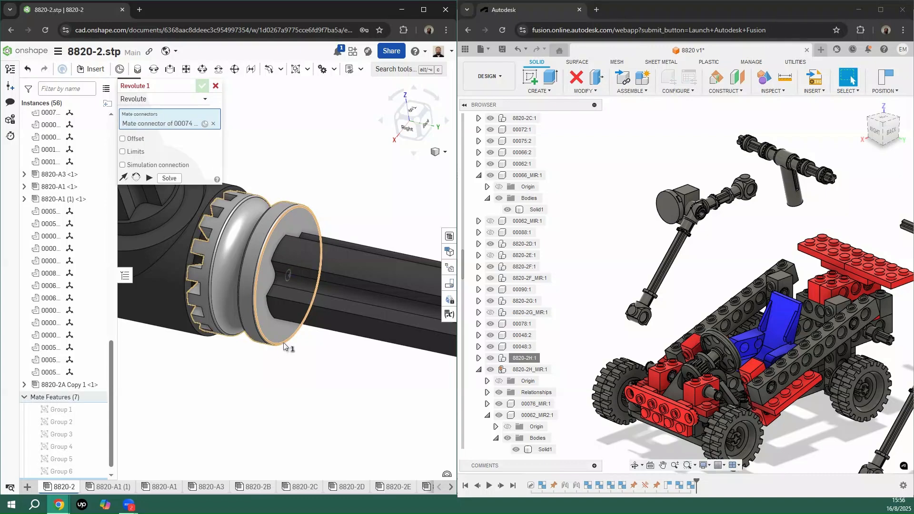
Step: Choose the side hole of brick 00066 behind the seat as second connector, replacing a mistaken pick on the brick's flat face
{"action": "scroll", "coordinate": [283, 342], "scroll_direction": "down", "scroll_amount": 5}
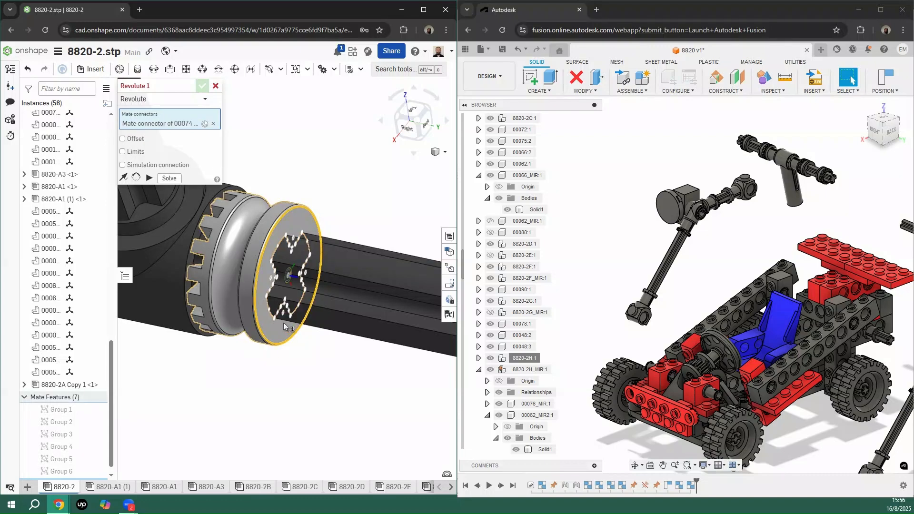
{"action": "right_click_drag", "start_coordinate": [351, 415], "coordinate": [376, 356]}
{"action": "scroll", "coordinate": [372, 347], "scroll_direction": "up", "scroll_amount": 3}
{"action": "scroll", "coordinate": [344, 400], "scroll_direction": "up", "scroll_amount": 10}
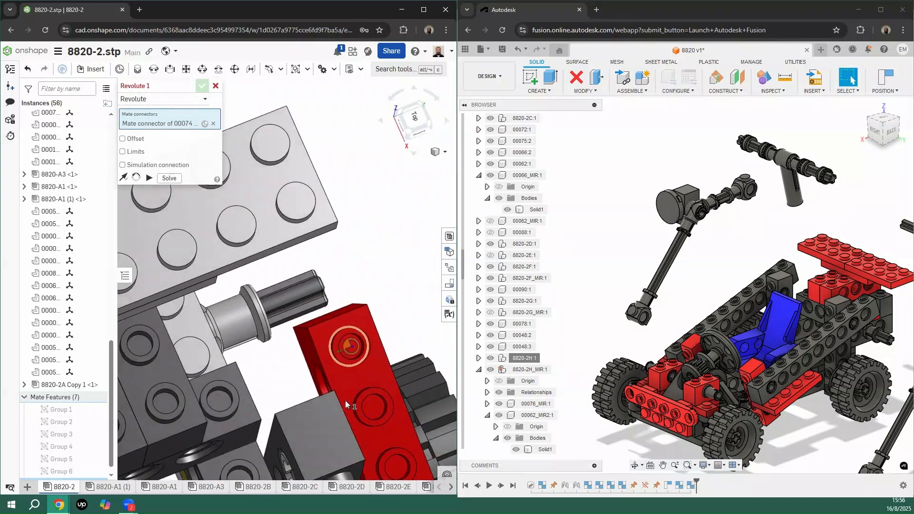
{"action": "right_click_drag", "start_coordinate": [287, 390], "coordinate": [291, 388]}
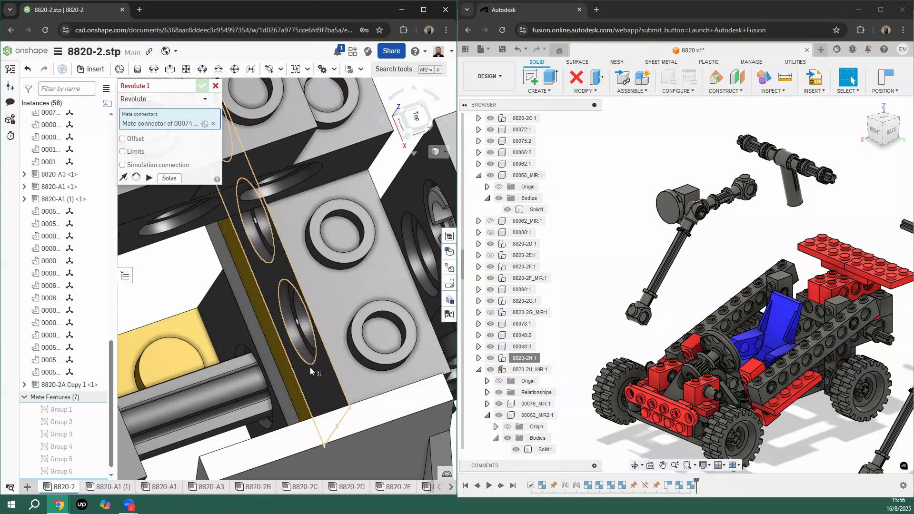
{"action": "left_click", "coordinate": [310, 371]}
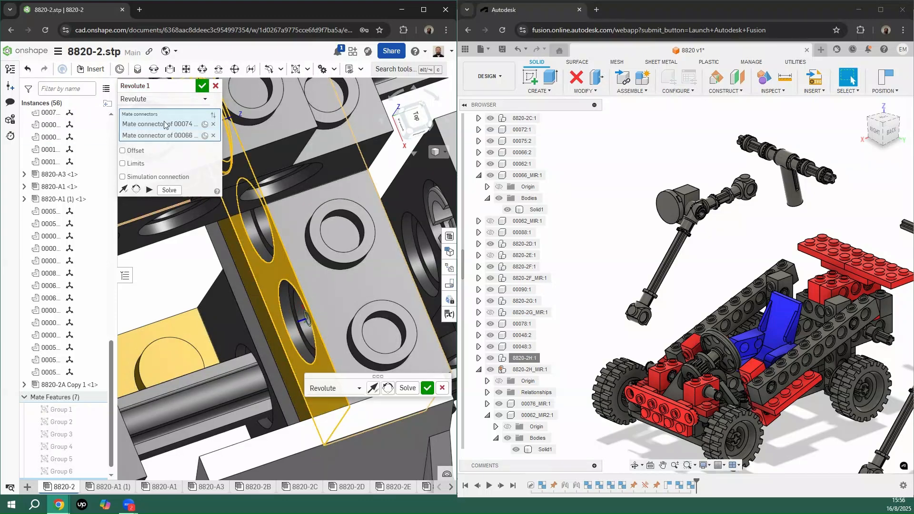
{"action": "left_click", "coordinate": [213, 137]}
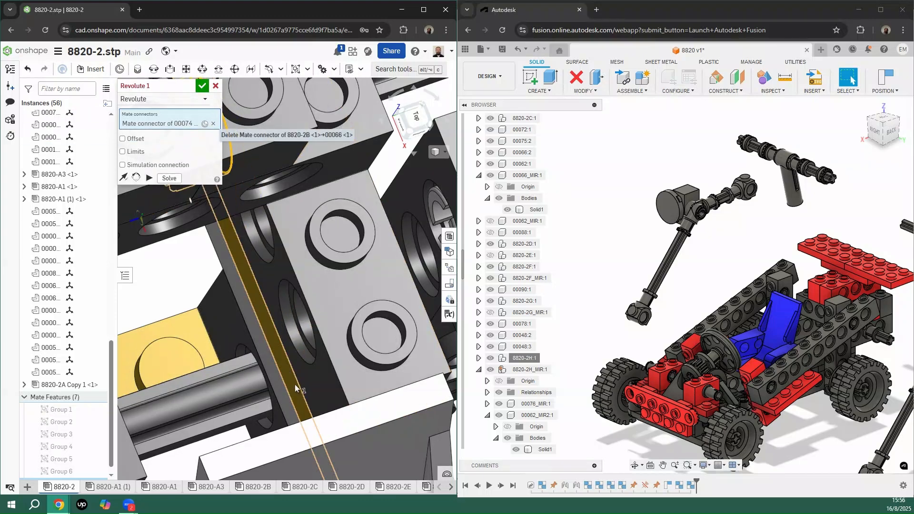
{"action": "left_click", "coordinate": [308, 361]}
Step: Check the bushings' fit between the two bricks behind the seat, accept the revolute mate and leave the mate command
{"action": "scroll", "coordinate": [268, 294], "scroll_direction": "down", "scroll_amount": 3}
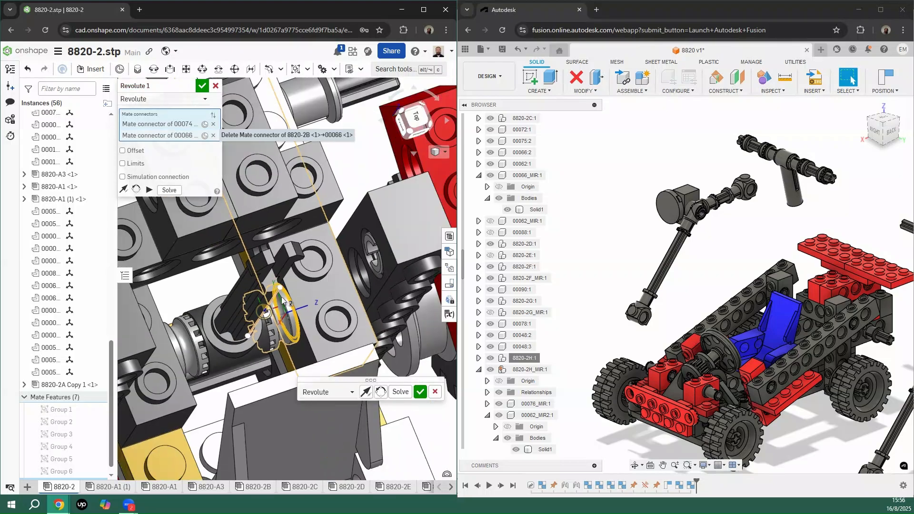
{"action": "right_click_drag", "start_coordinate": [276, 326], "coordinate": [215, 293]}
{"action": "scroll", "coordinate": [215, 293], "scroll_direction": "up", "scroll_amount": 10}
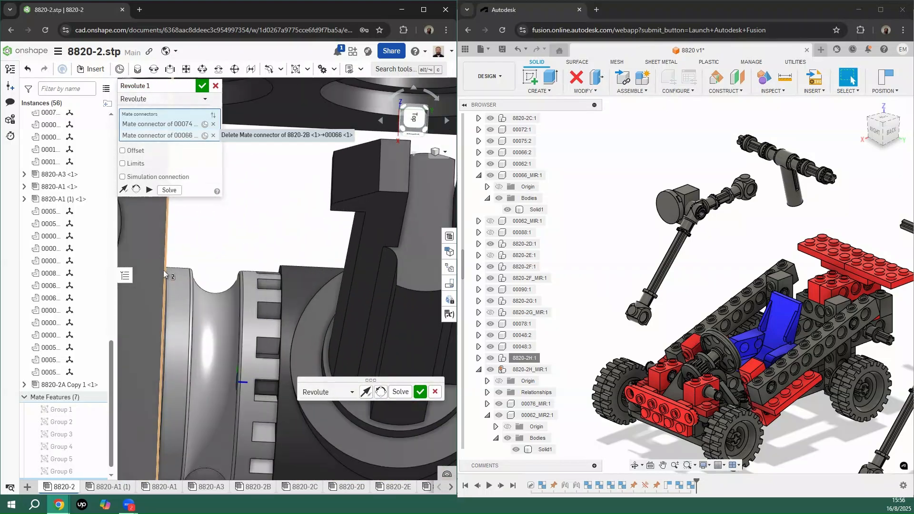
{"action": "scroll", "coordinate": [314, 226], "scroll_direction": "down", "scroll_amount": 10}
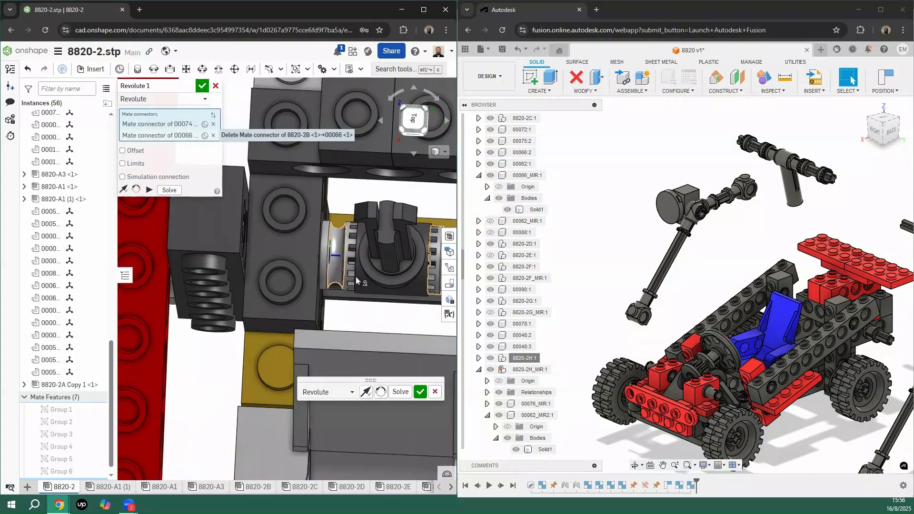
{"action": "left_click", "coordinate": [419, 393]}
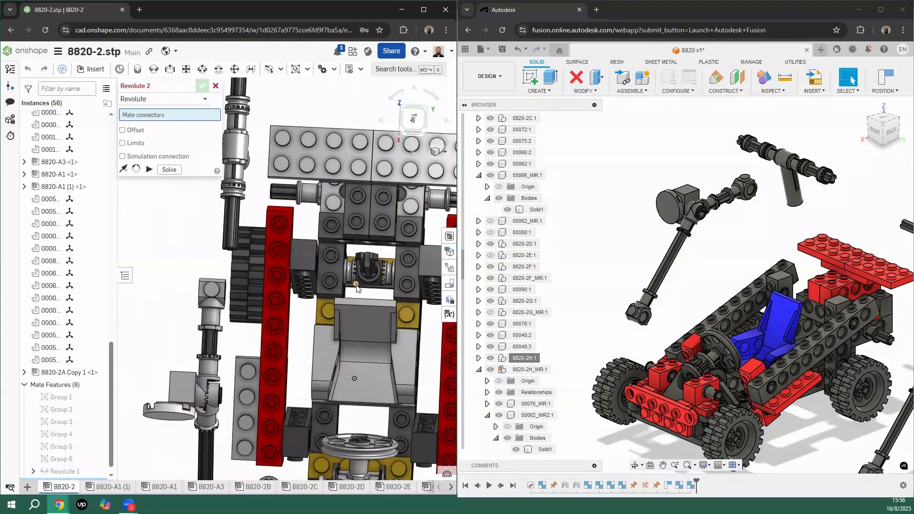
{"action": "scroll", "coordinate": [307, 220], "scroll_direction": "up", "scroll_amount": 5}
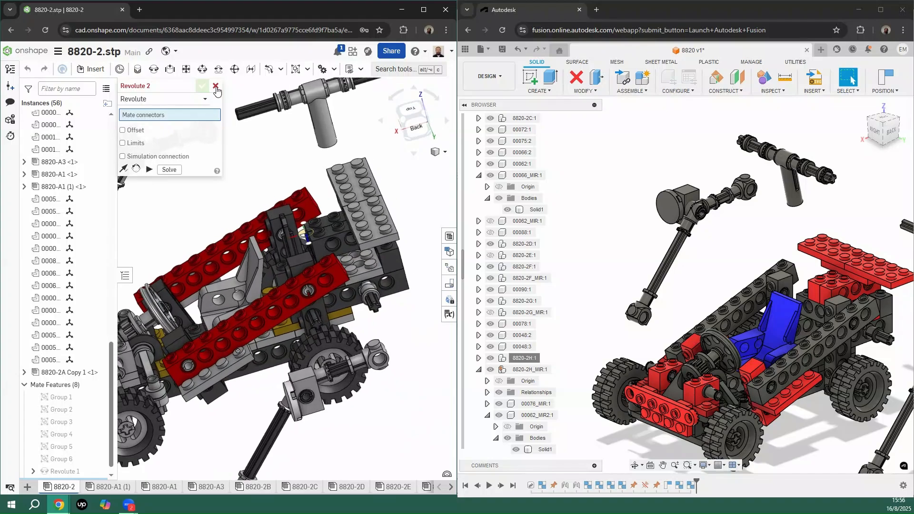
{"action": "key", "text": "Escape"}
Step: Swing the mated axle lever behind the seat to test its rotation
{"action": "scroll", "coordinate": [304, 217], "scroll_direction": "up", "scroll_amount": 3}
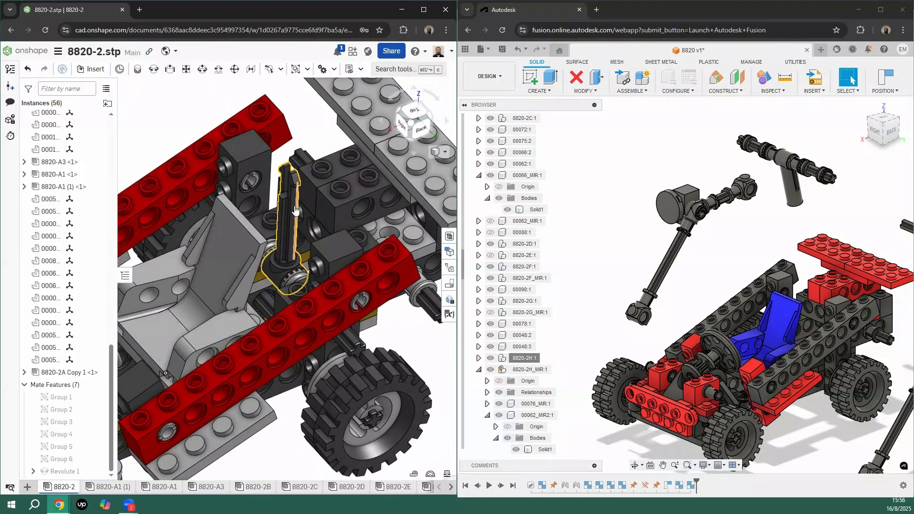
{"action": "left_click_drag", "start_coordinate": [304, 205], "coordinate": [301, 138]}
{"action": "scroll", "coordinate": [313, 127], "scroll_direction": "down", "scroll_amount": 5}
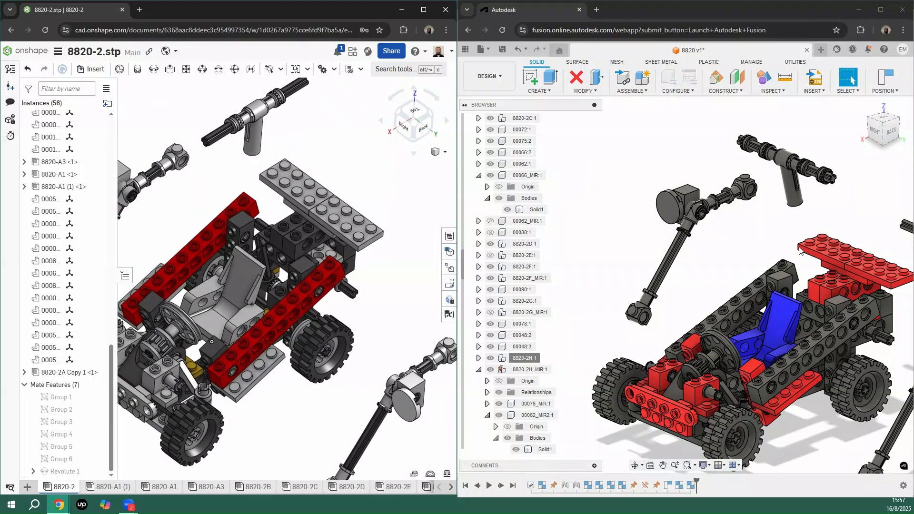
Step: Switch to Fusion and start a joint at the centre of the bushing's end face on the loose axle assembly behind the car
{"action": "left_click", "coordinate": [678, 145]}
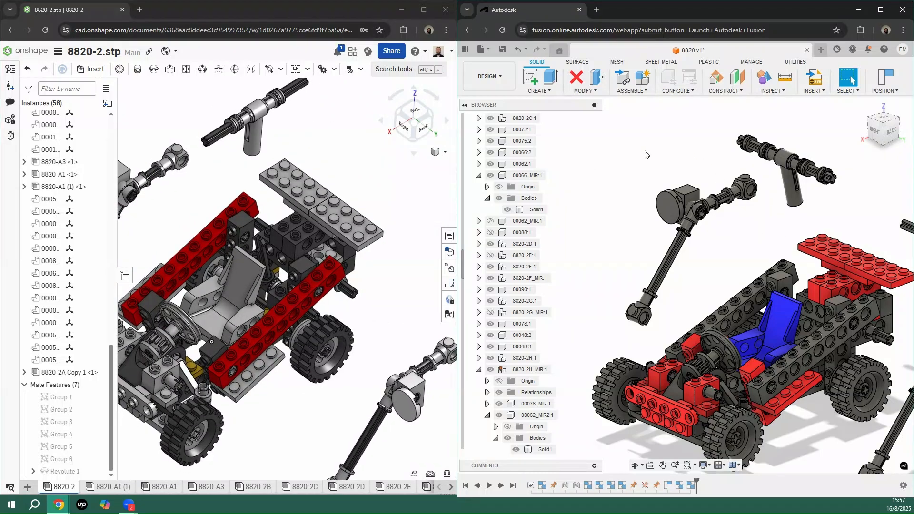
{"action": "scroll", "coordinate": [686, 154], "scroll_direction": "up", "scroll_amount": 4}
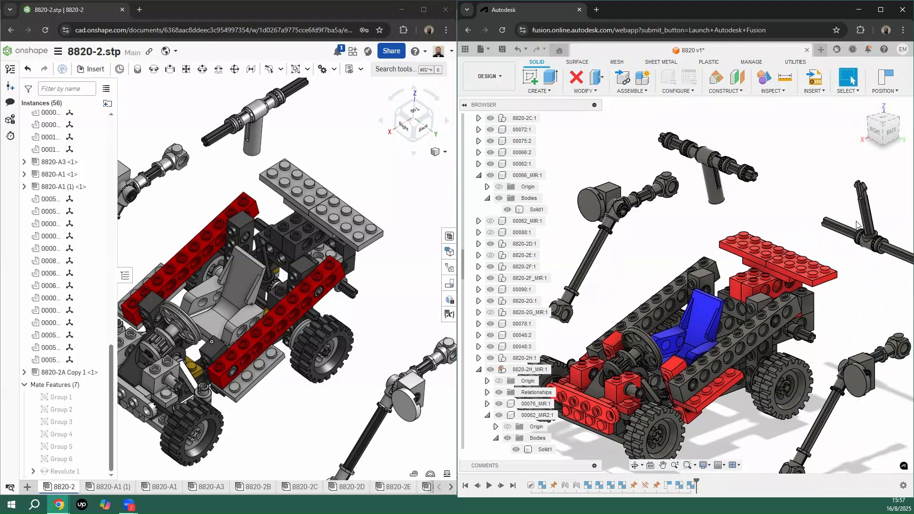
{"action": "scroll", "coordinate": [684, 193], "scroll_direction": "down", "scroll_amount": 5}
{"action": "left_click", "coordinate": [631, 90]}
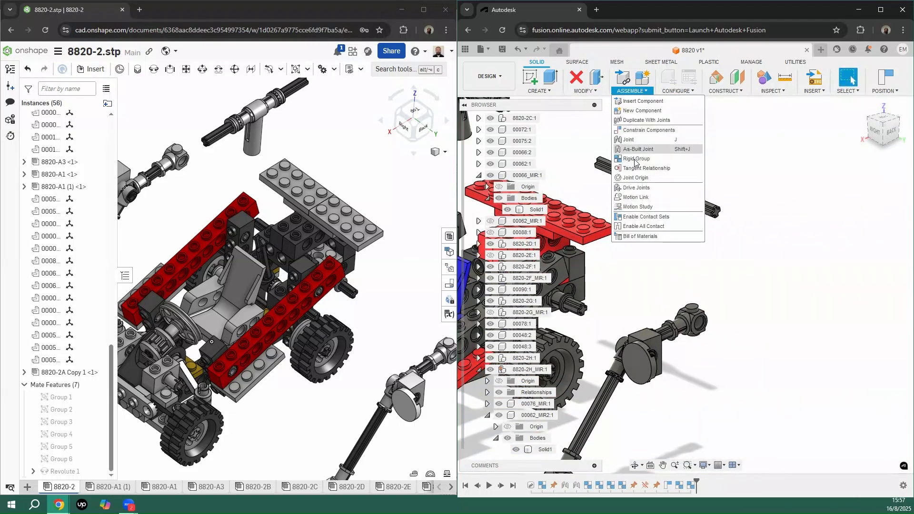
{"action": "left_click", "coordinate": [630, 141]}
{"action": "scroll", "coordinate": [695, 238], "scroll_direction": "up", "scroll_amount": 3}
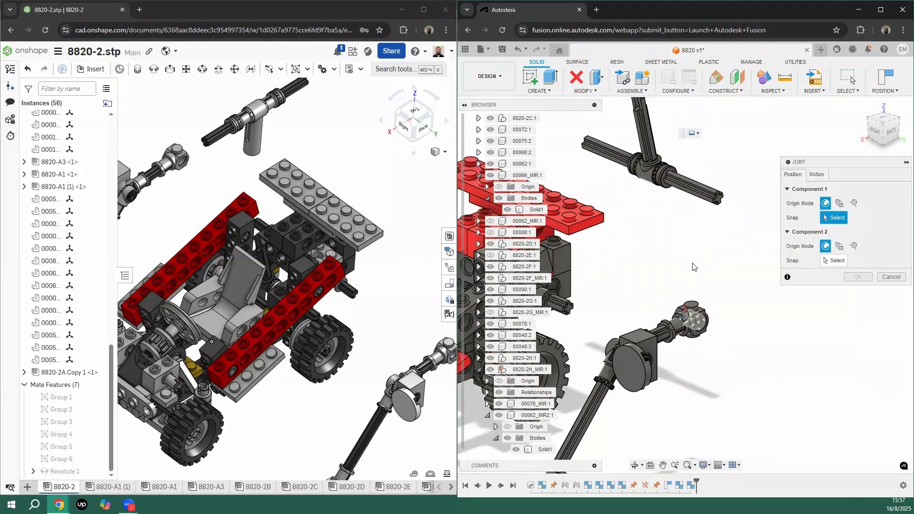
{"action": "scroll", "coordinate": [668, 143], "scroll_direction": "up", "scroll_amount": 5}
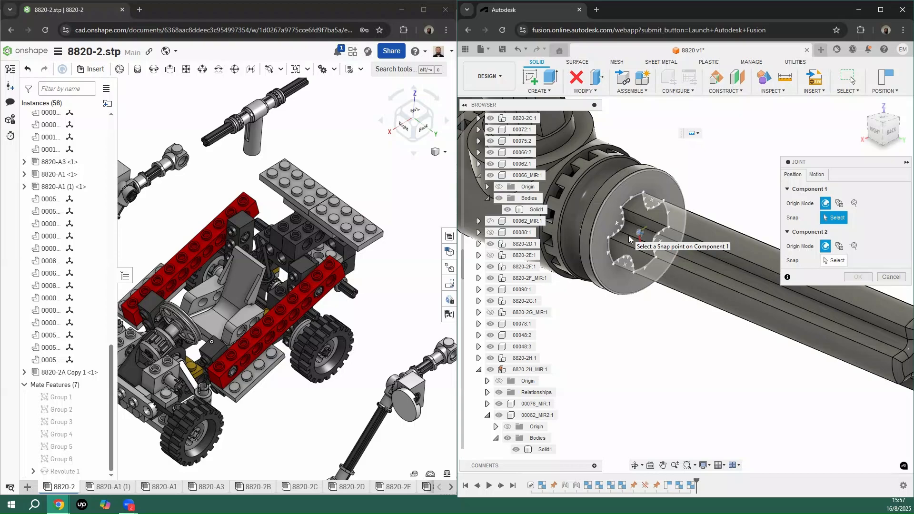
{"action": "left_click", "coordinate": [640, 235]}
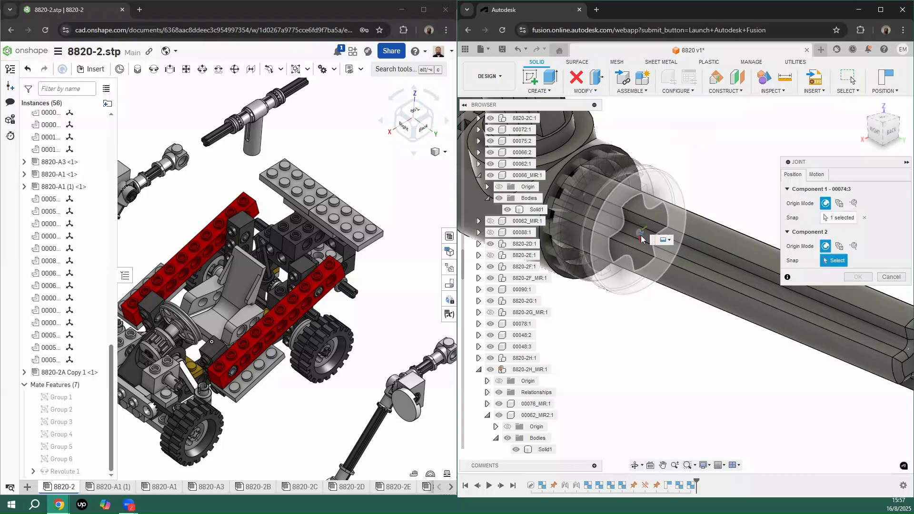
Step: Choose the circular edge of the brick's side hole behind the seat as the joint's second snap point
{"action": "scroll", "coordinate": [641, 236], "scroll_direction": "down", "scroll_amount": 3}
{"action": "scroll", "coordinate": [651, 196], "scroll_direction": "down", "scroll_amount": 5}
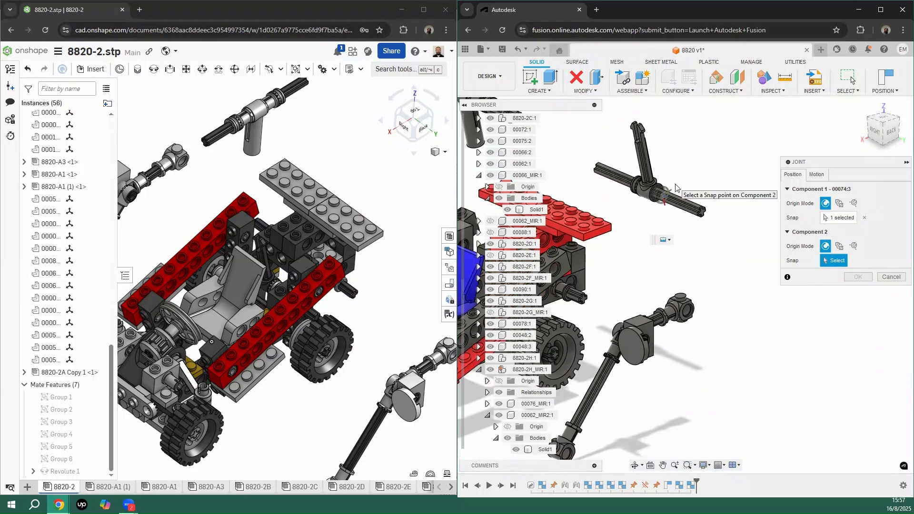
{"action": "middle_click_drag", "start_coordinate": [667, 243], "coordinate": [702, 349], "text": "shift"}
{"action": "scroll", "coordinate": [688, 285], "scroll_direction": "up", "scroll_amount": 1}
{"action": "scroll", "coordinate": [692, 305], "scroll_direction": "up", "scroll_amount": 5}
{"action": "scroll", "coordinate": [692, 305], "scroll_direction": "up", "scroll_amount": 6}
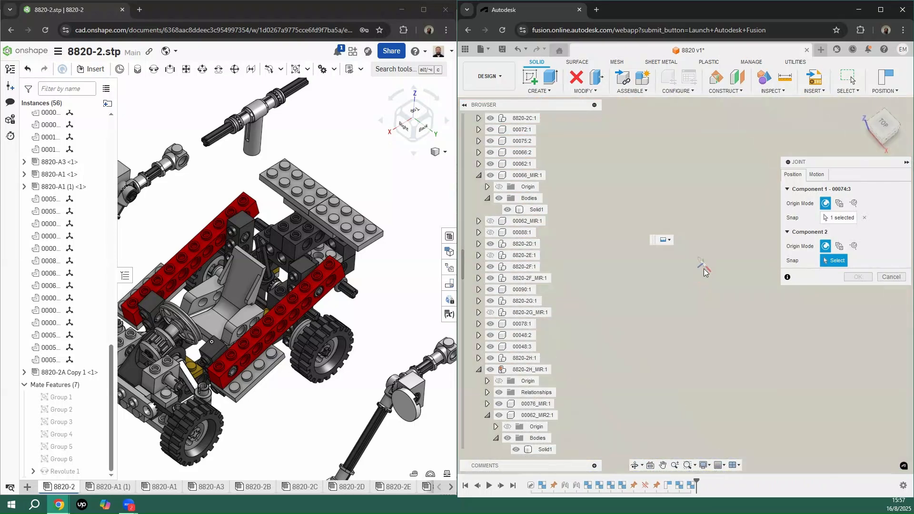
{"action": "scroll", "coordinate": [699, 318], "scroll_direction": "down", "scroll_amount": 5}
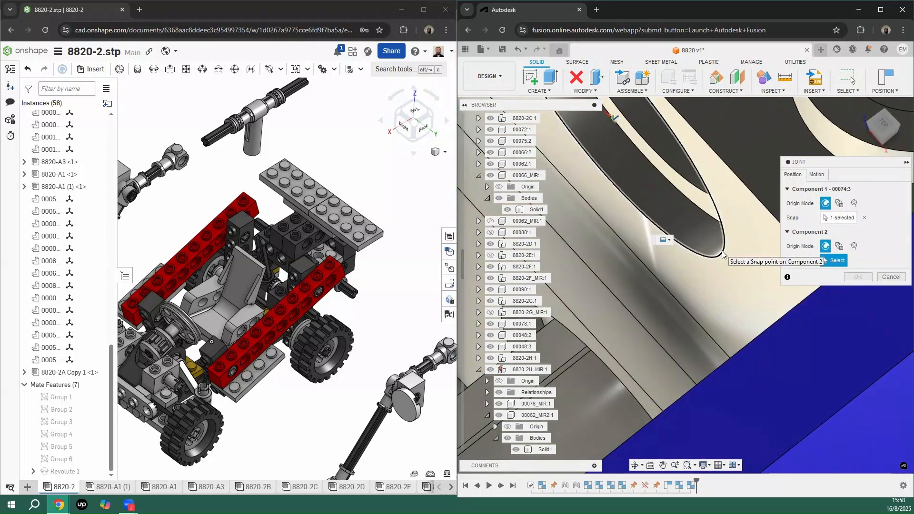
{"action": "left_click", "coordinate": [723, 255]}
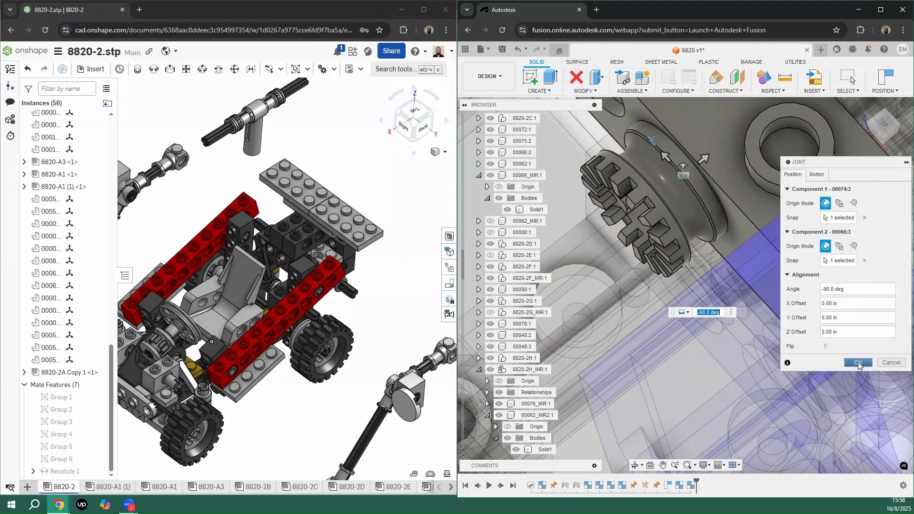
Step: Set the joint's motion type to Revolute about the Z axis, check its alignment settings and accept the joint
{"action": "left_click", "coordinate": [817, 174]}
{"action": "left_click", "coordinate": [852, 190]}
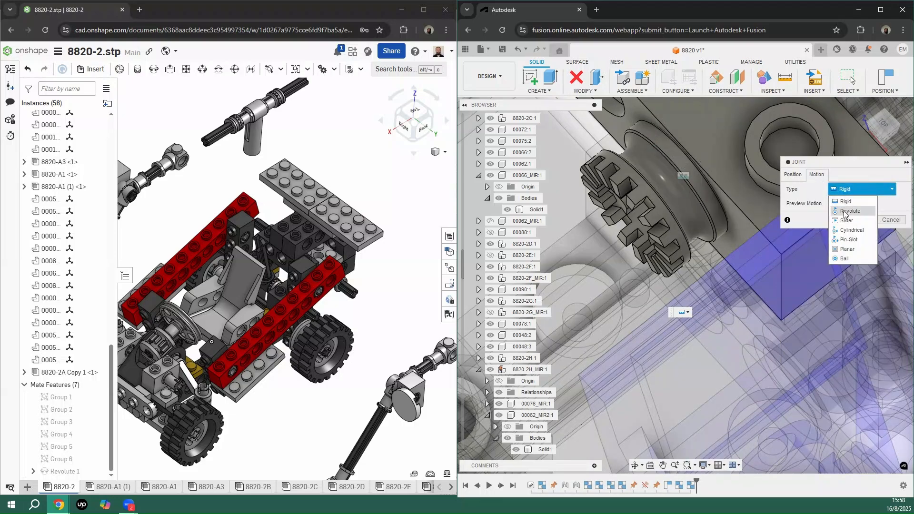
{"action": "left_click", "coordinate": [848, 211]}
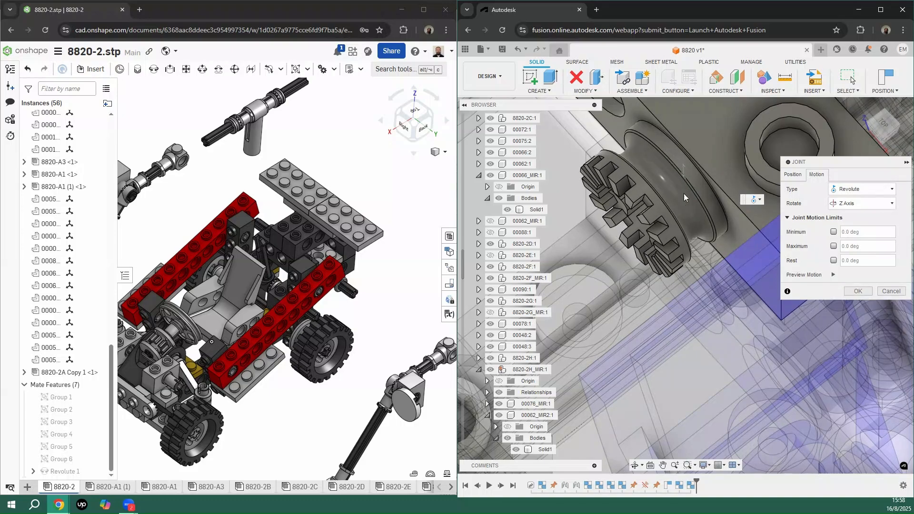
{"action": "left_click", "coordinate": [794, 176]}
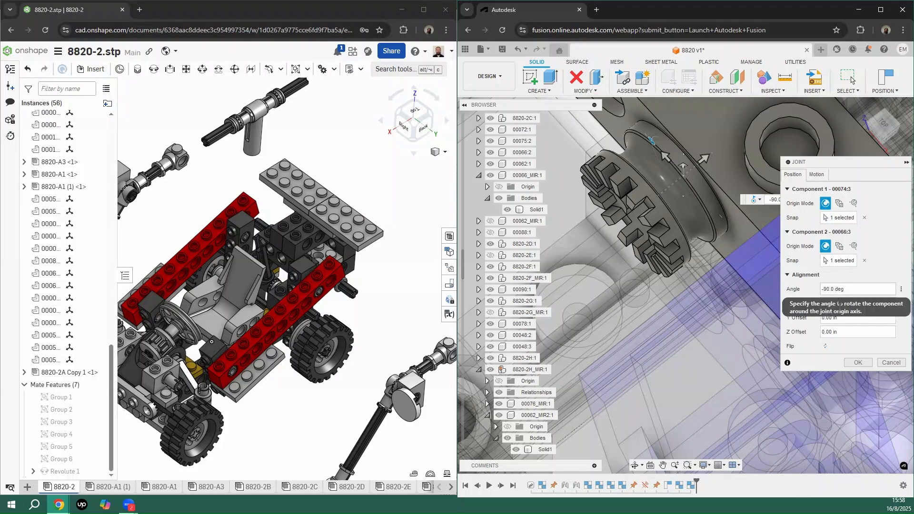
{"action": "left_click", "coordinate": [814, 176]}
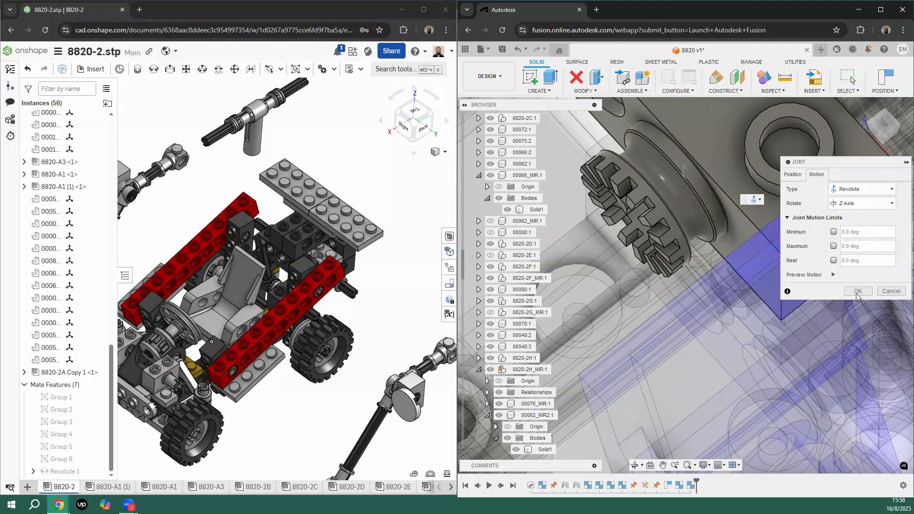
{"action": "key", "text": "Return"}
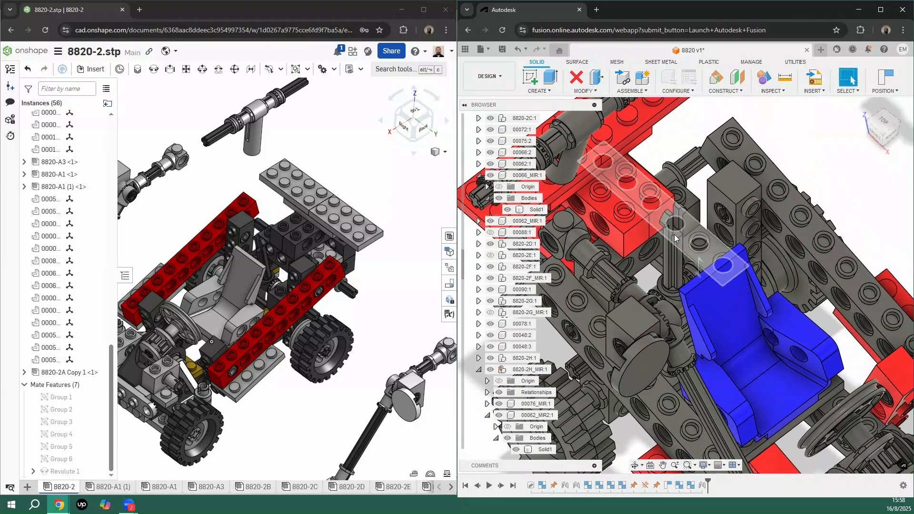
Step: Swing the jointed axle lever behind the seat to test its rotation, hide the joint marker and fit the whole car in view
{"action": "mouse_move", "coordinate": [670, 225]}
{"action": "left_mouse_down"}
{"action": "mouse_move", "coordinate": [708, 261]}
{"action": "mouse_move", "coordinate": [652, 207]}
{"action": "mouse_move", "coordinate": [705, 252]}
{"action": "mouse_move", "coordinate": [677, 213]}
{"action": "left_mouse_up"}
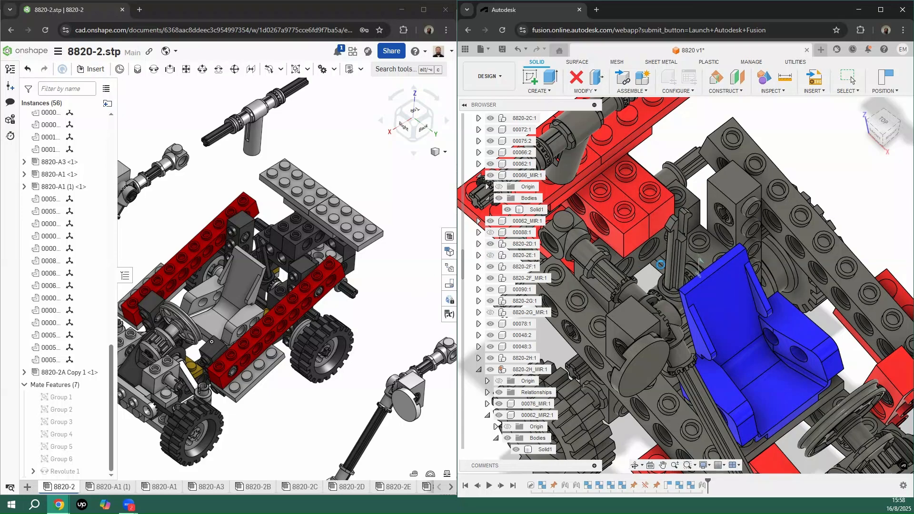
{"action": "right_click", "coordinate": [701, 265]}
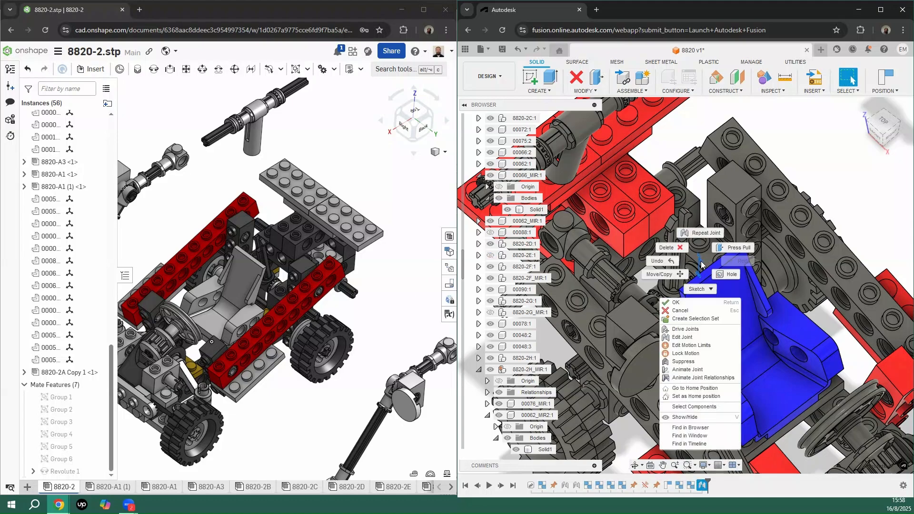
{"action": "left_click", "coordinate": [686, 418]}
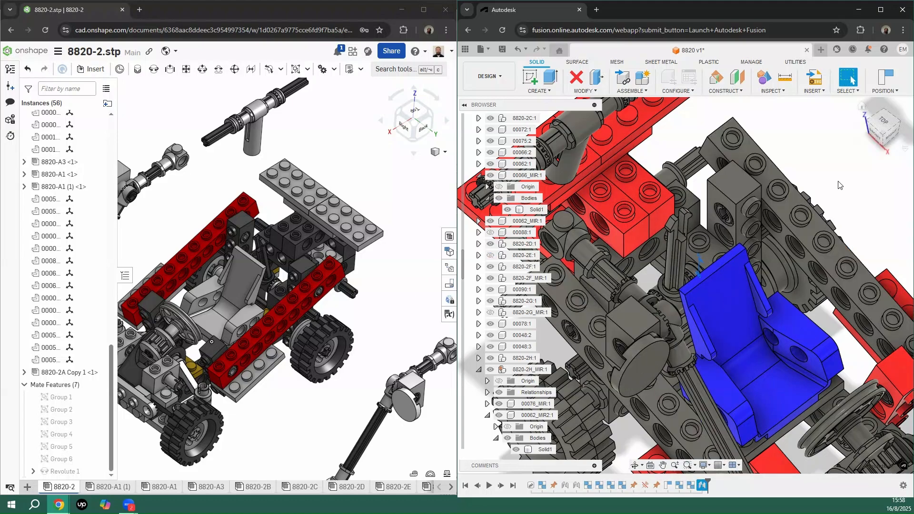
{"action": "scroll", "coordinate": [618, 267], "scroll_direction": "up", "scroll_amount": 5}
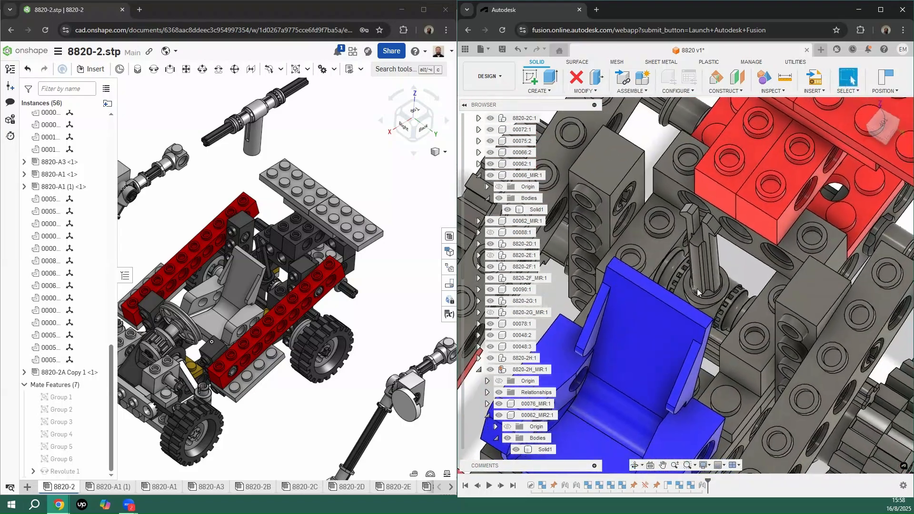
{"action": "key", "text": "F6"}
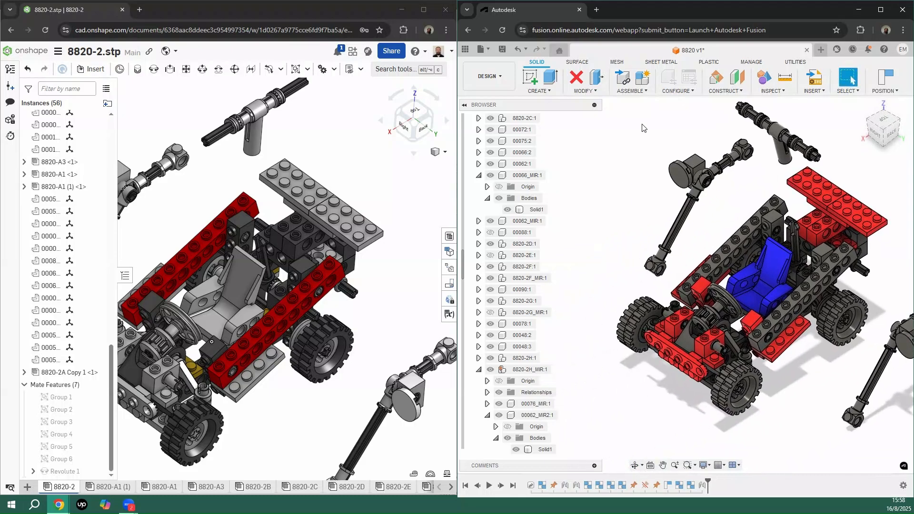
Step: Swing the long axle arm beside the car in Fusion and its counterpart in Onshape to test their motion
{"action": "left_click", "coordinate": [638, 93]}
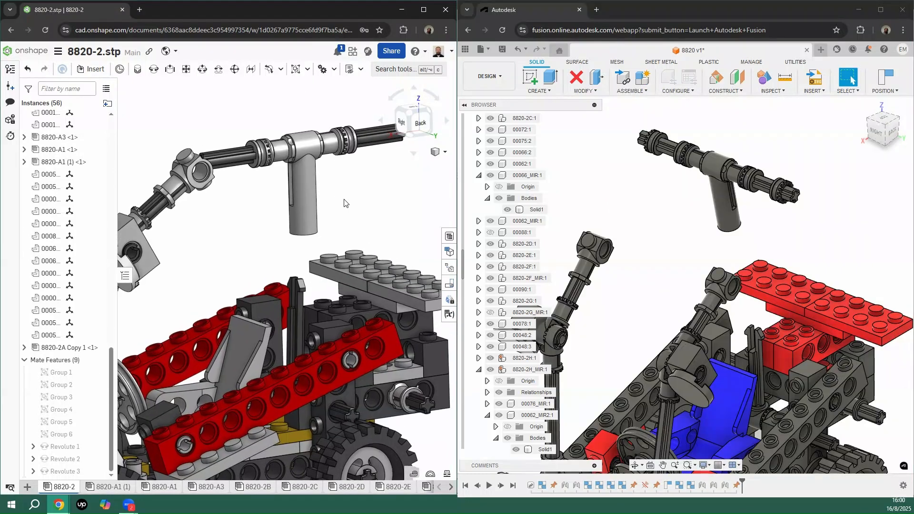
{"action": "scroll", "coordinate": [262, 238], "scroll_direction": "up", "scroll_amount": 5}
{"action": "left_click", "coordinate": [640, 245]}
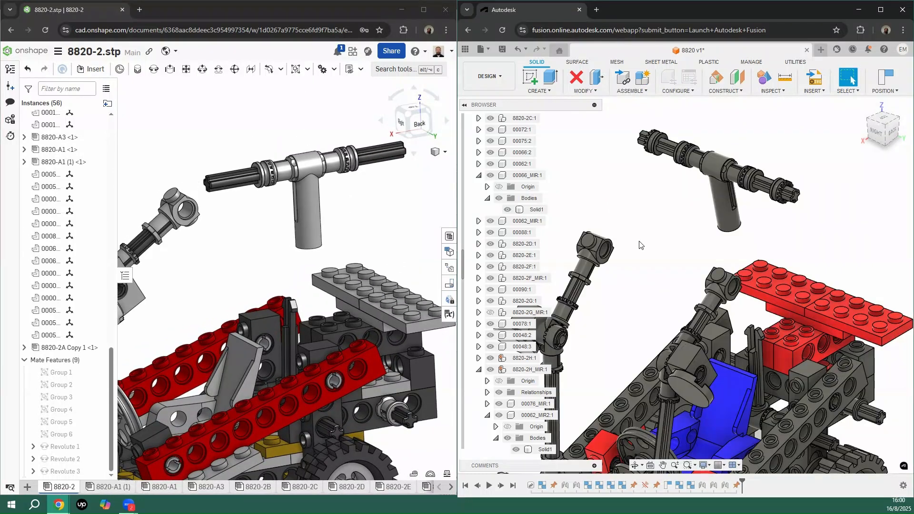
{"action": "left_click_drag", "start_coordinate": [610, 247], "coordinate": [623, 242]}
{"action": "left_click", "coordinate": [193, 219]}
{"action": "left_click_drag", "start_coordinate": [193, 219], "coordinate": [259, 238]}
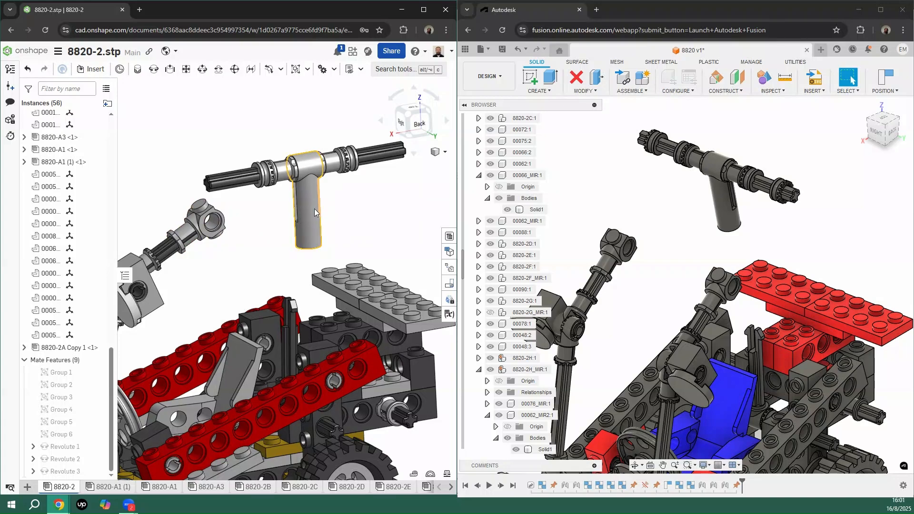
Step: Examine the tube of the loose T-shaped handle in both models and the upright lever behind the seat that it fits over
{"action": "left_click", "coordinate": [302, 216]}
{"action": "left_click", "coordinate": [727, 199]}
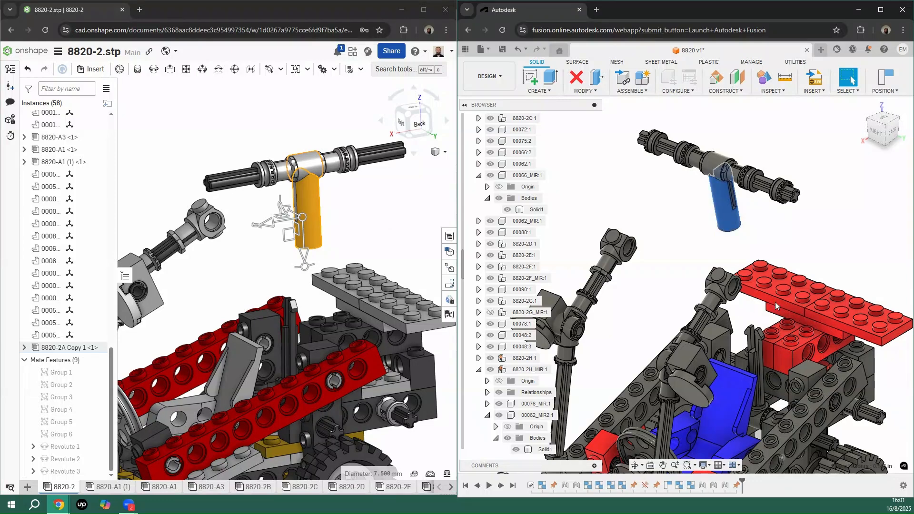
{"action": "left_click", "coordinate": [787, 231]}
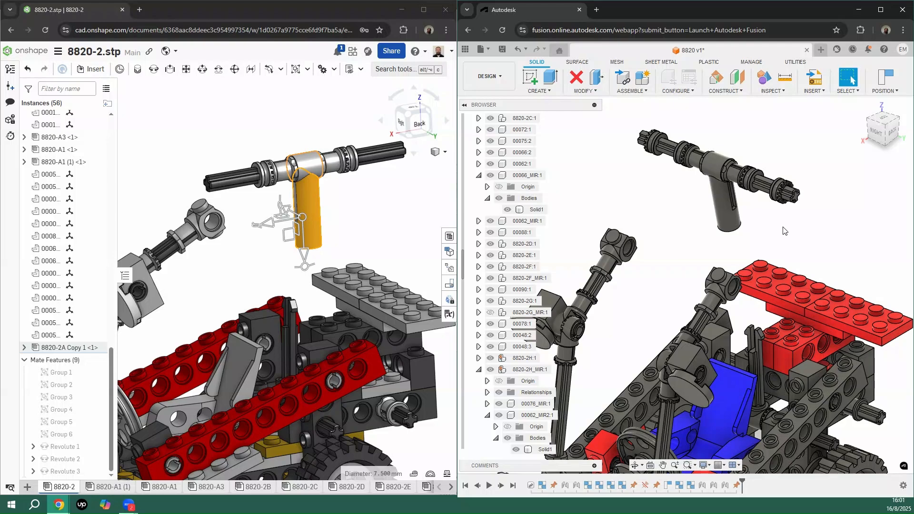
{"action": "middle_click_drag", "start_coordinate": [776, 228], "coordinate": [767, 216]}
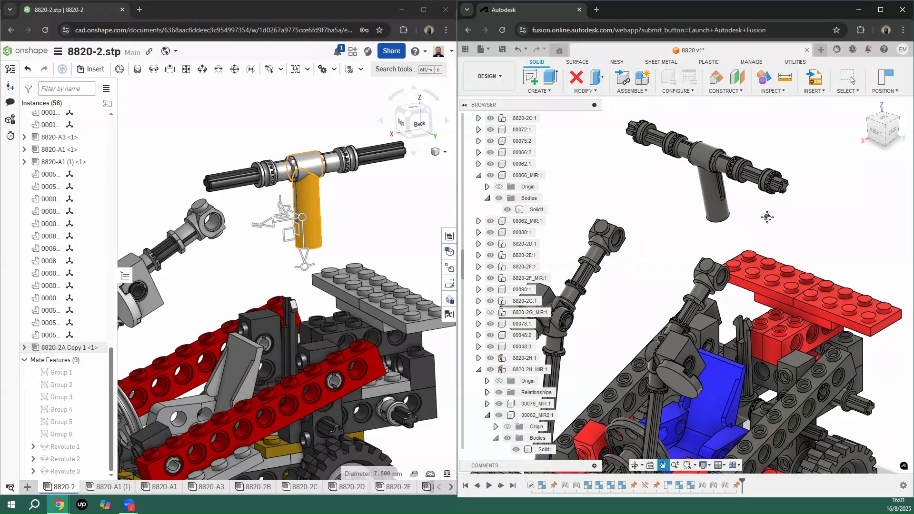
{"action": "scroll", "coordinate": [754, 322], "scroll_direction": "up", "scroll_amount": 5}
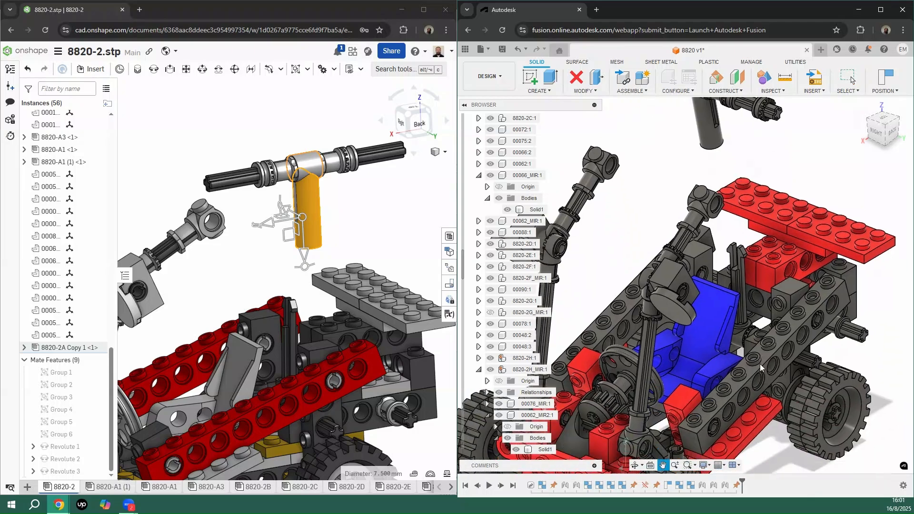
{"action": "scroll", "coordinate": [750, 318], "scroll_direction": "down", "scroll_amount": 6}
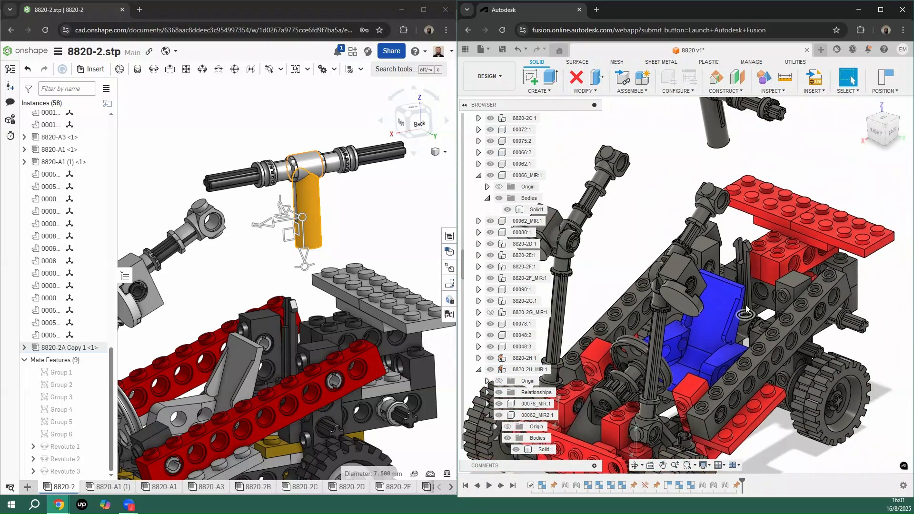
{"action": "scroll", "coordinate": [745, 323], "scroll_direction": "up", "scroll_amount": 4}
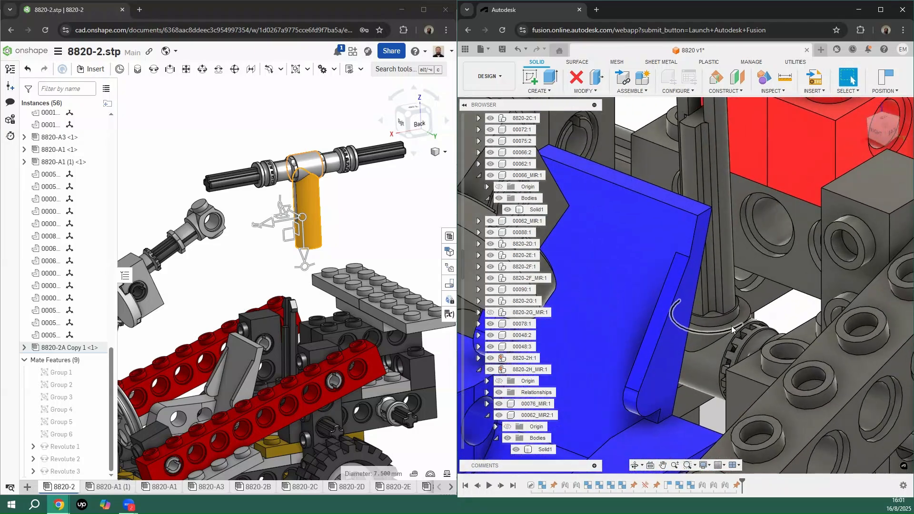
{"action": "scroll", "coordinate": [731, 326], "scroll_direction": "down", "scroll_amount": 6}
{"action": "scroll", "coordinate": [694, 117], "scroll_direction": "up", "scroll_amount": 6}
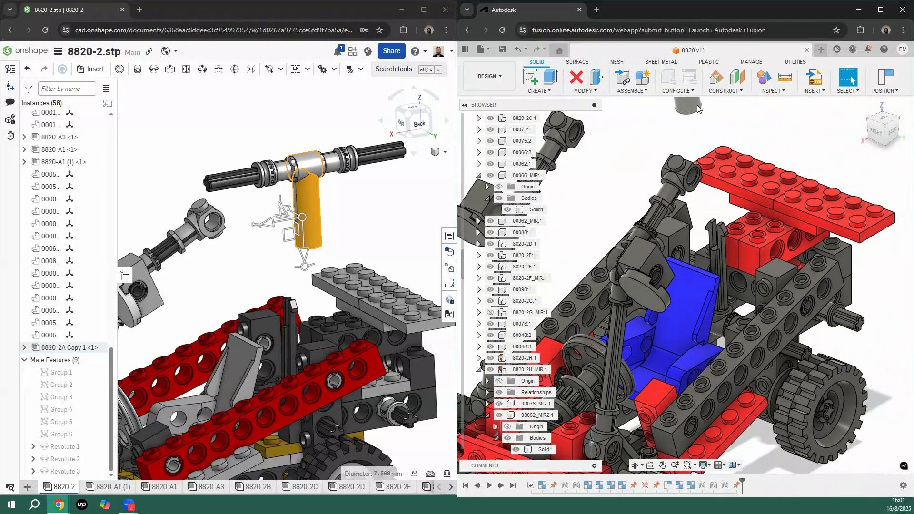
{"action": "scroll", "coordinate": [695, 117], "scroll_direction": "down", "scroll_amount": 6}
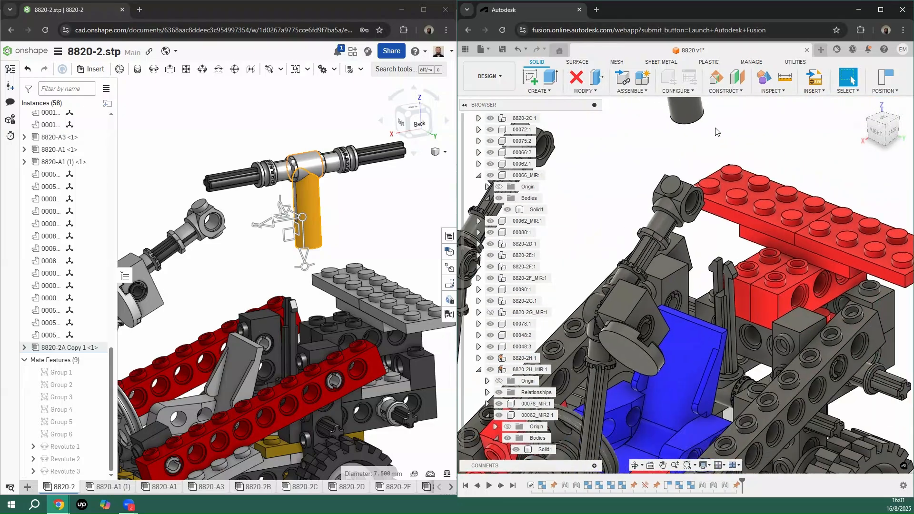
{"action": "middle_click_drag", "start_coordinate": [695, 143], "coordinate": [709, 170]}
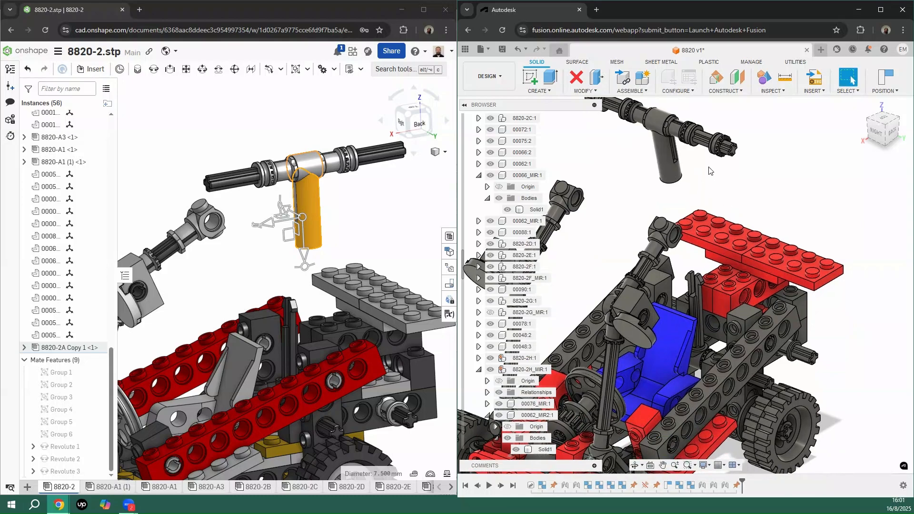
Step: Start a joint in Fusion between the T-shaped handle's lower tube rim and the round base rim of the upright lever behind the seat
{"action": "left_click", "coordinate": [621, 92]}
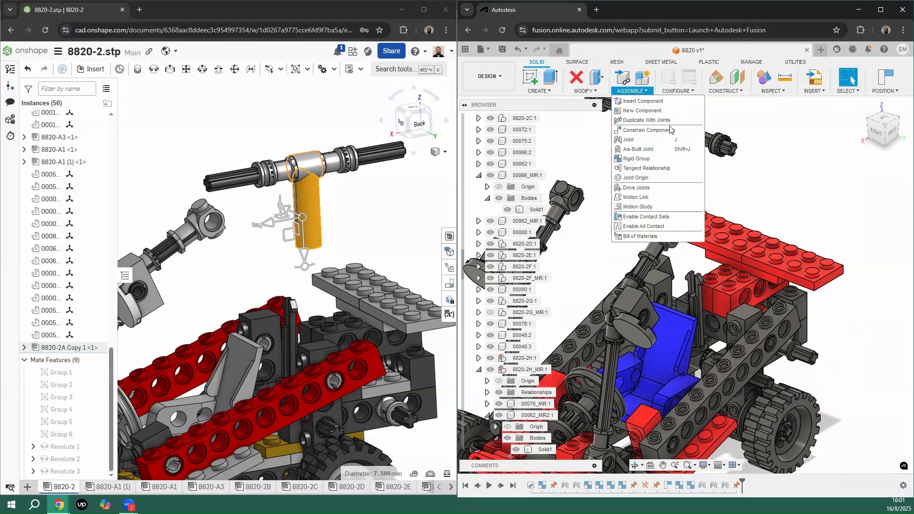
{"action": "left_click", "coordinate": [638, 149]}
{"action": "scroll", "coordinate": [676, 185], "scroll_direction": "up", "scroll_amount": 5}
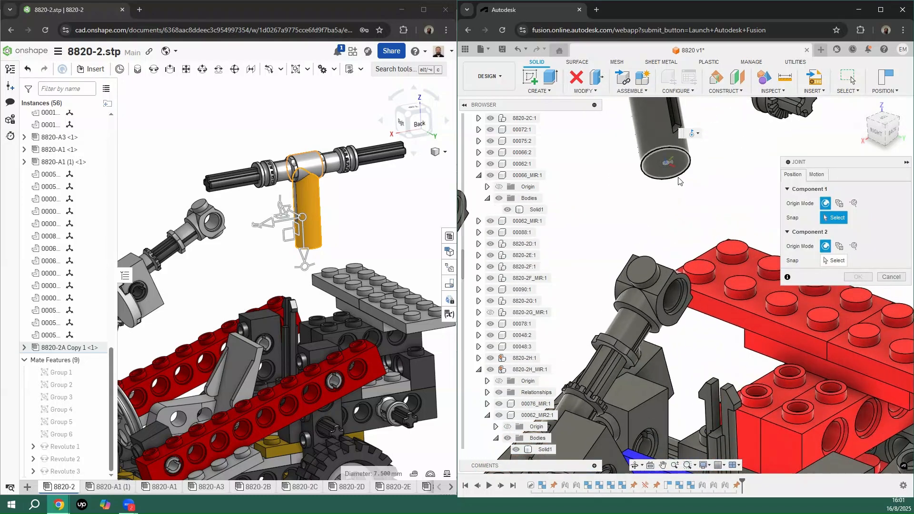
{"action": "left_click", "coordinate": [678, 181]}
{"action": "scroll", "coordinate": [681, 200], "scroll_direction": "down", "scroll_amount": 5}
{"action": "scroll", "coordinate": [707, 363], "scroll_direction": "up", "scroll_amount": 6}
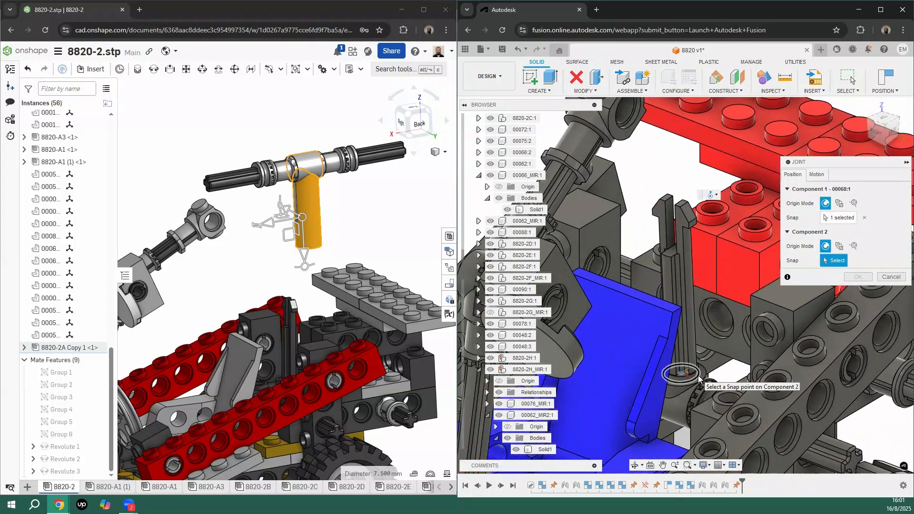
{"action": "left_click", "coordinate": [698, 379]}
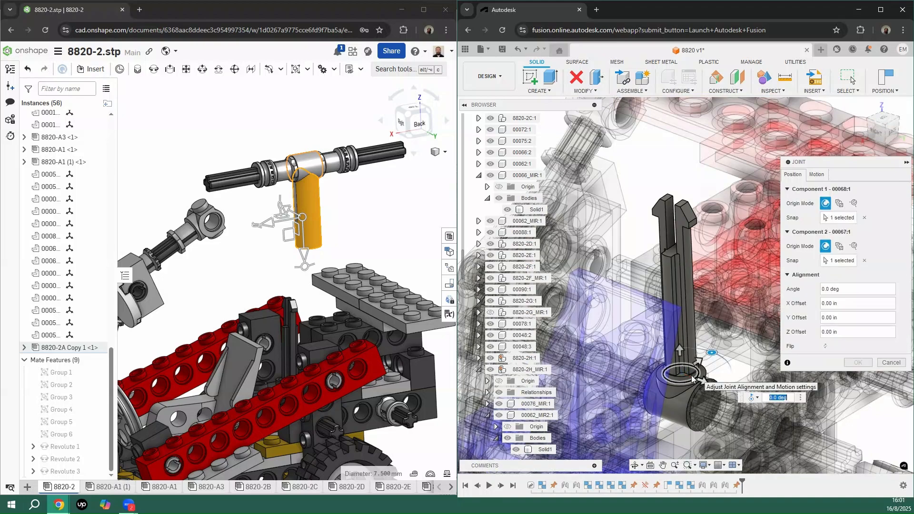
Step: Set the handle joint's motion type to Slider along the Z axis and accept the joint
{"action": "left_click", "coordinate": [817, 174]}
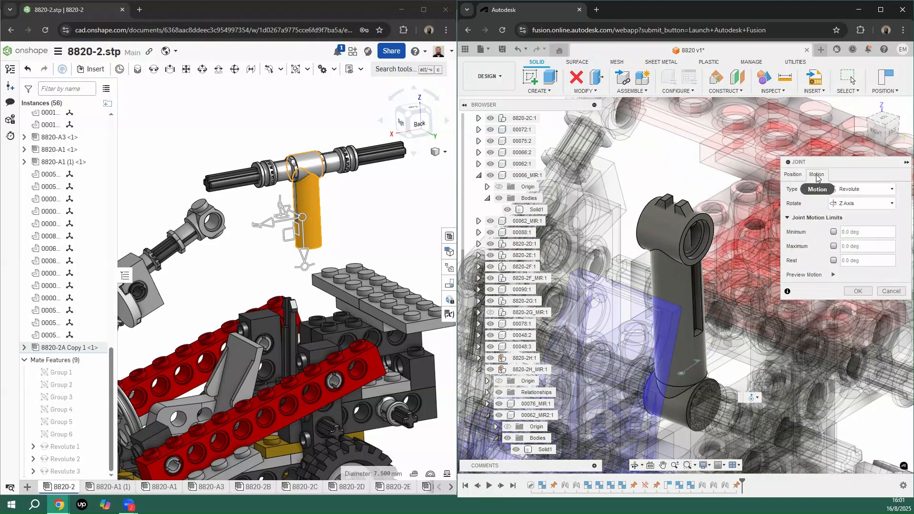
{"action": "left_click", "coordinate": [852, 190]}
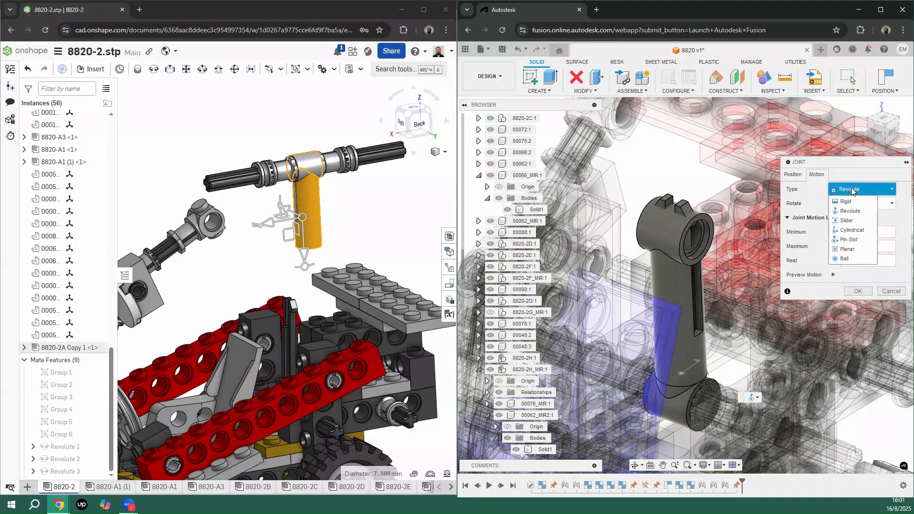
{"action": "left_click", "coordinate": [847, 221]}
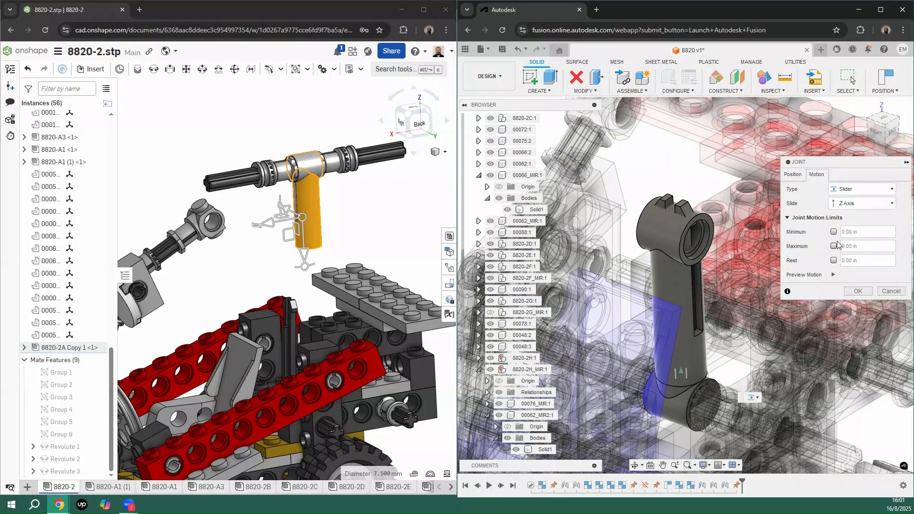
{"action": "left_click", "coordinate": [858, 292]}
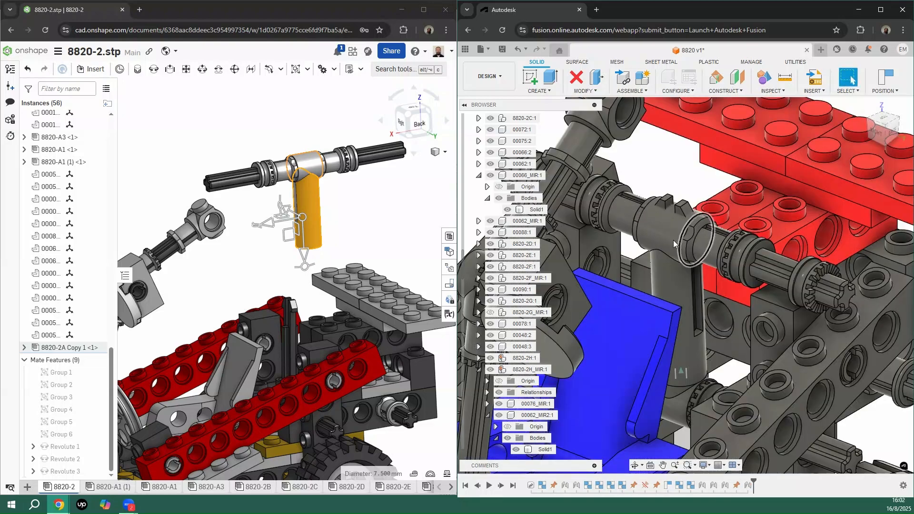
Step: Slide the T-shaped handle up along the lever to test the joint's motion
{"action": "left_click_drag", "start_coordinate": [673, 240], "coordinate": [706, 147]}
{"action": "scroll", "coordinate": [715, 220], "scroll_direction": "down", "scroll_amount": 5}
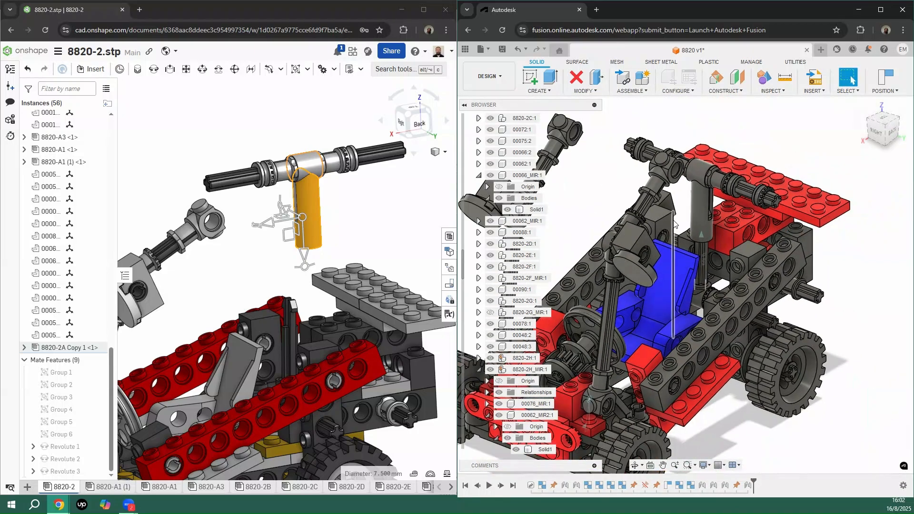
{"action": "scroll", "coordinate": [644, 211], "scroll_direction": "down", "scroll_amount": 3}
Step: Switch to Onshape and start a Slider mate between the T-shaped handle's lower tube rim and the upright lever's round base rim
{"action": "left_click", "coordinate": [345, 220]}
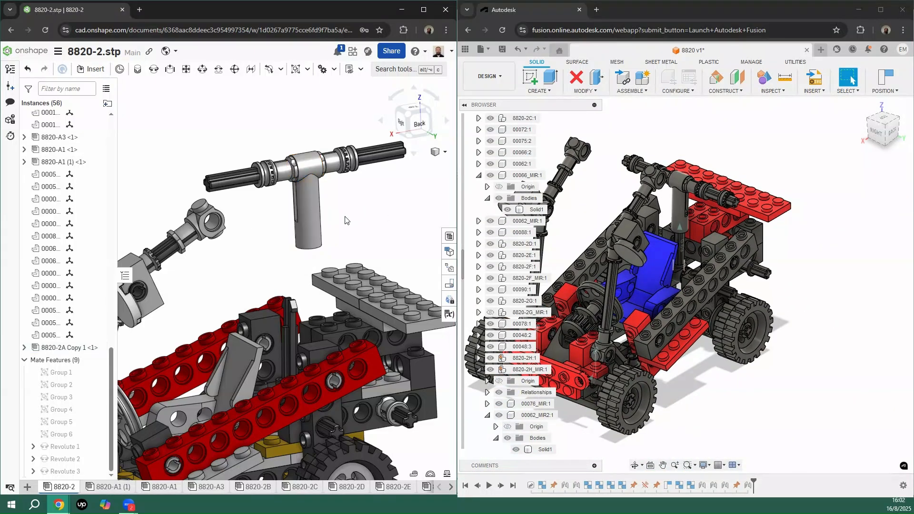
{"action": "scroll", "coordinate": [345, 220], "scroll_direction": "down", "scroll_amount": 5}
{"action": "scroll", "coordinate": [314, 224], "scroll_direction": "up", "scroll_amount": 7}
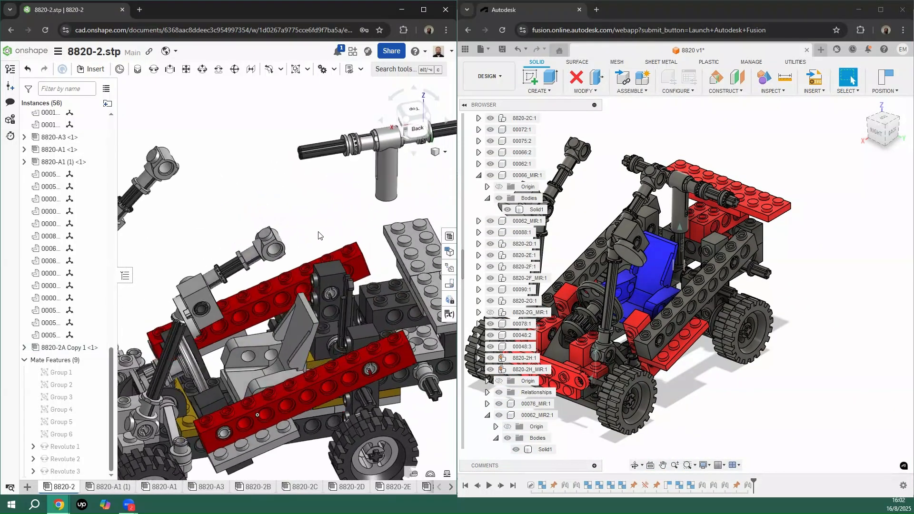
{"action": "scroll", "coordinate": [319, 235], "scroll_direction": "up", "scroll_amount": 2}
{"action": "scroll", "coordinate": [345, 208], "scroll_direction": "up", "scroll_amount": 2}
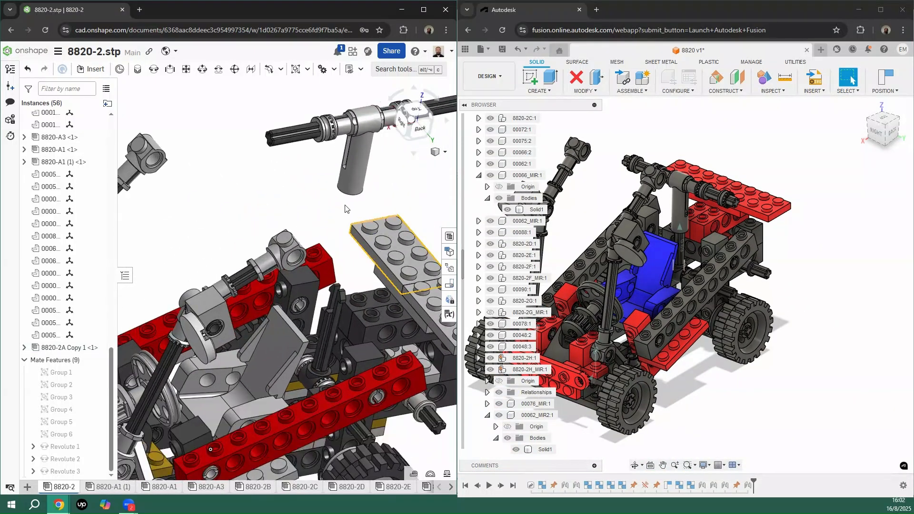
{"action": "left_click", "coordinate": [169, 71]}
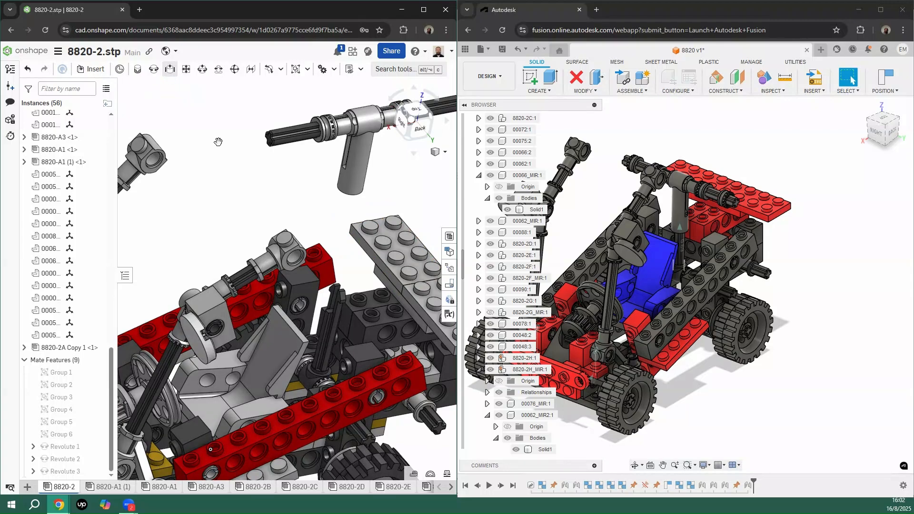
{"action": "left_click", "coordinate": [356, 283]}
{"action": "scroll", "coordinate": [330, 376], "scroll_direction": "up", "scroll_amount": 5}
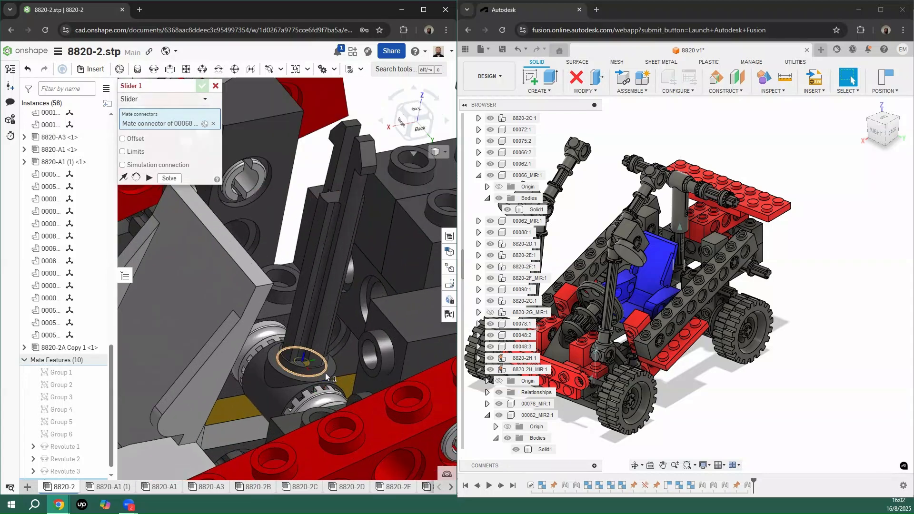
{"action": "left_click", "coordinate": [325, 377]}
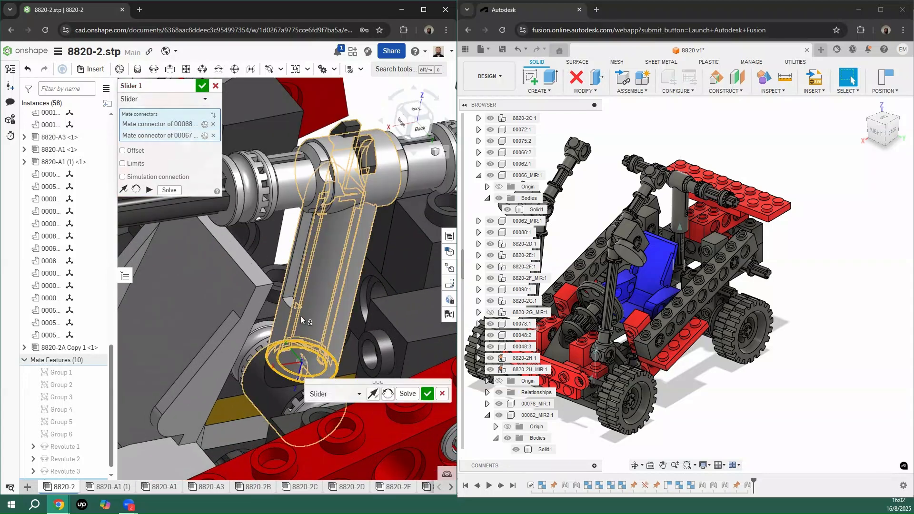
Step: Reorient the slider mate's secondary axis so the handle's axle runs across the car, accept the mate and leave the command
{"action": "left_click", "coordinate": [388, 394]}
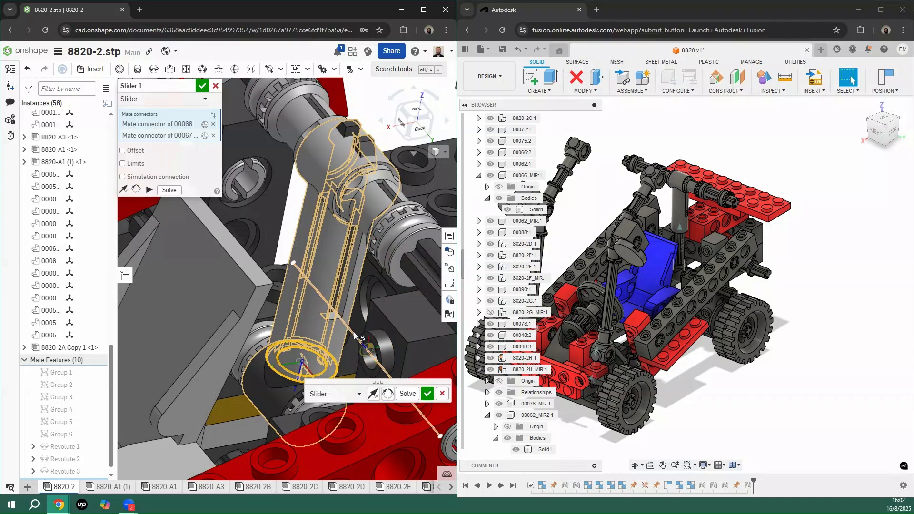
{"action": "scroll", "coordinate": [353, 309], "scroll_direction": "down", "scroll_amount": 5}
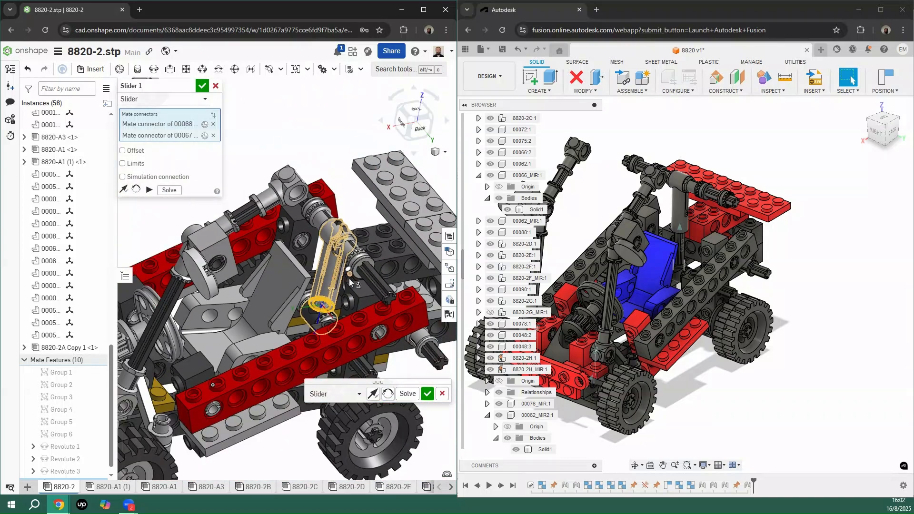
{"action": "scroll", "coordinate": [218, 218], "scroll_direction": "up", "scroll_amount": 2}
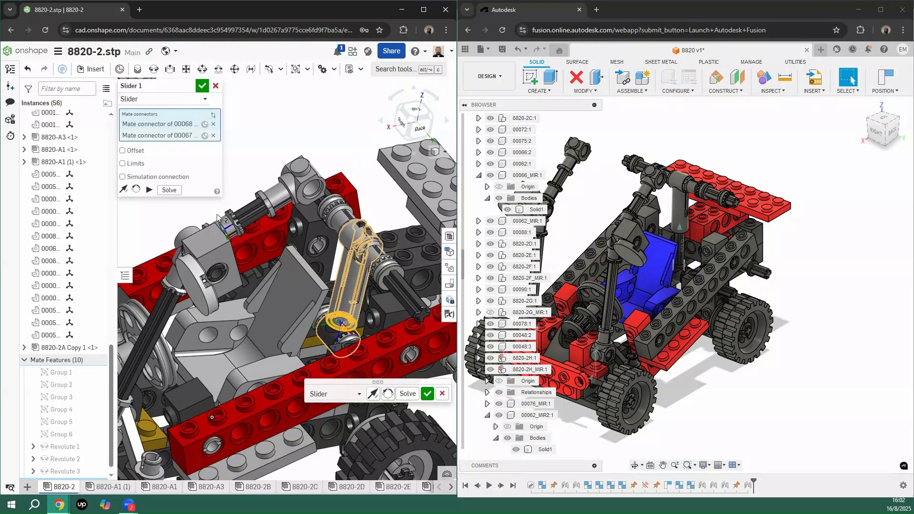
{"action": "left_click", "coordinate": [428, 394]}
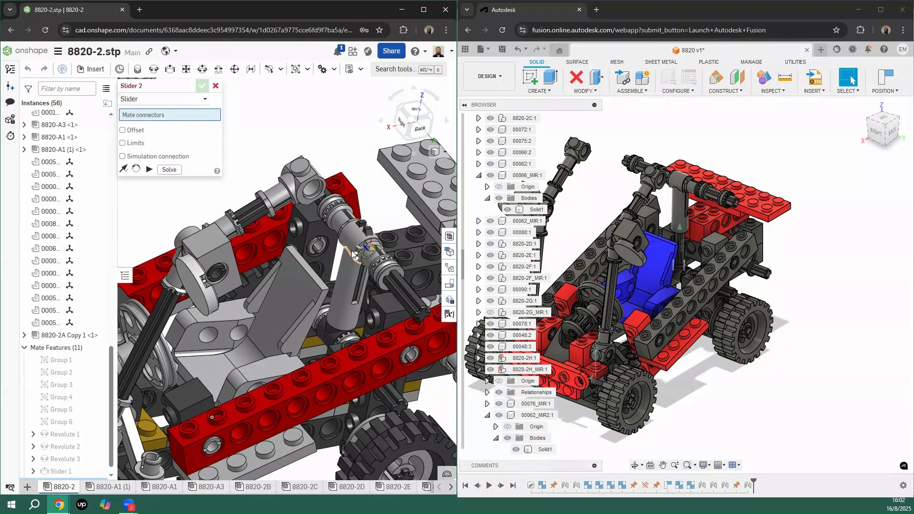
{"action": "left_click", "coordinate": [215, 87]}
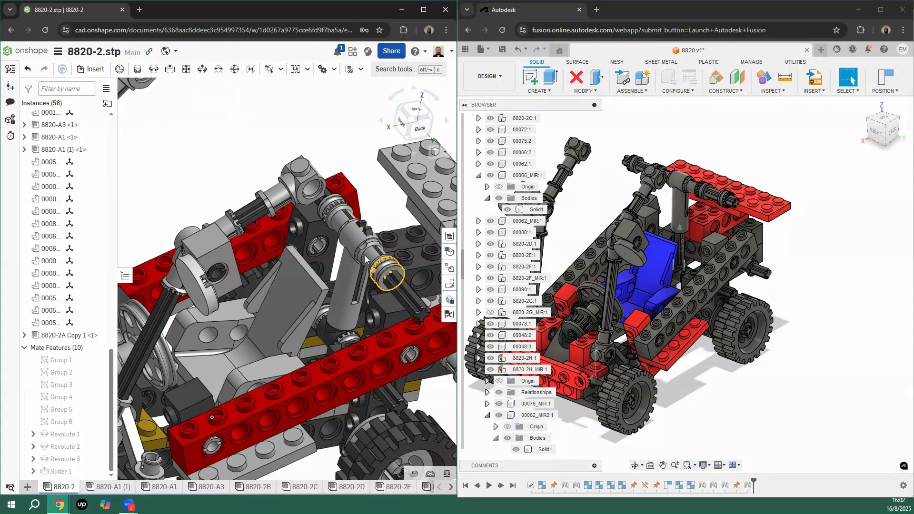
Step: Move the T-shaped handle along and around its lever in Onshape and Fusion to test the slider's motion
{"action": "left_click_drag", "start_coordinate": [359, 179], "coordinate": [400, 187]}
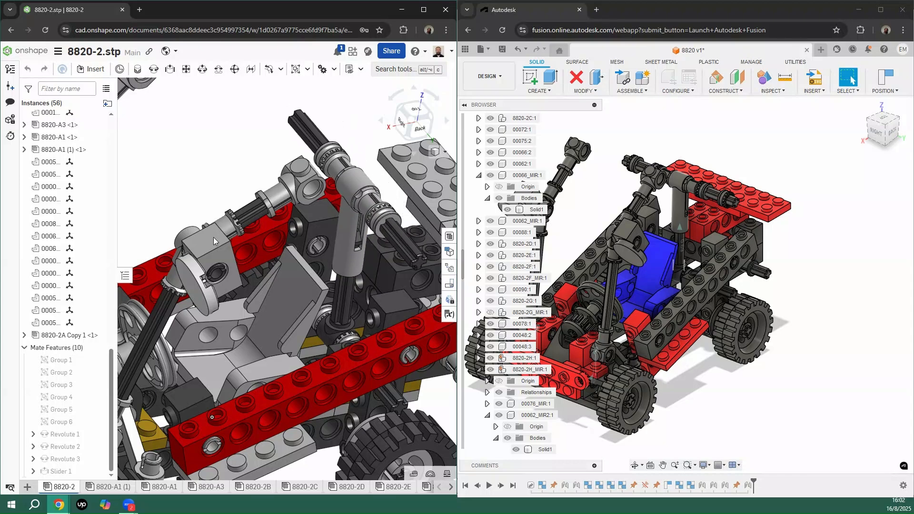
{"action": "left_click_drag", "start_coordinate": [678, 201], "coordinate": [640, 196]}
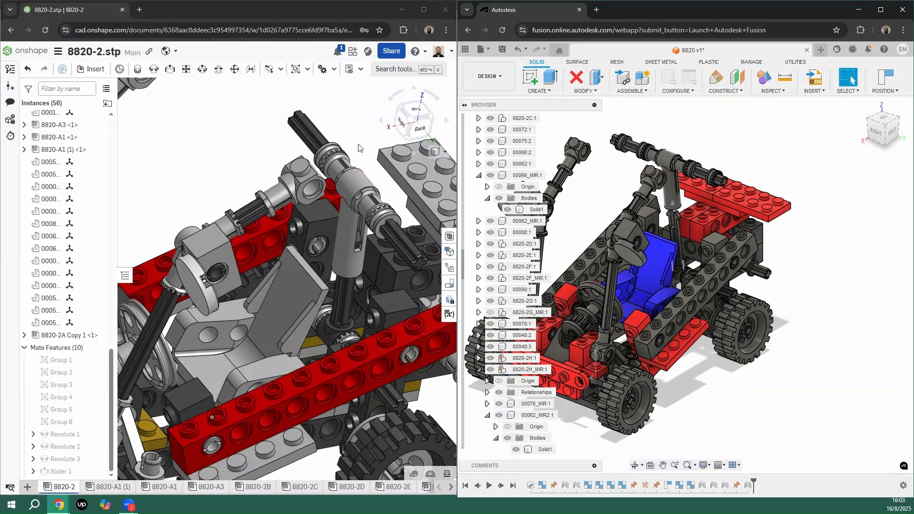
{"action": "left_click", "coordinate": [367, 187]}
{"action": "left_click_drag", "start_coordinate": [363, 187], "coordinate": [389, 178]}
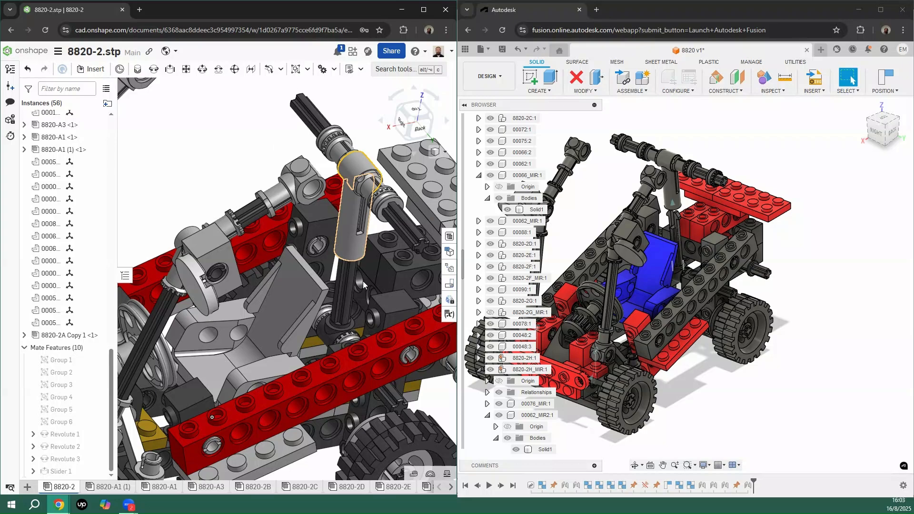
{"action": "left_click_drag", "start_coordinate": [371, 272], "coordinate": [381, 161]}
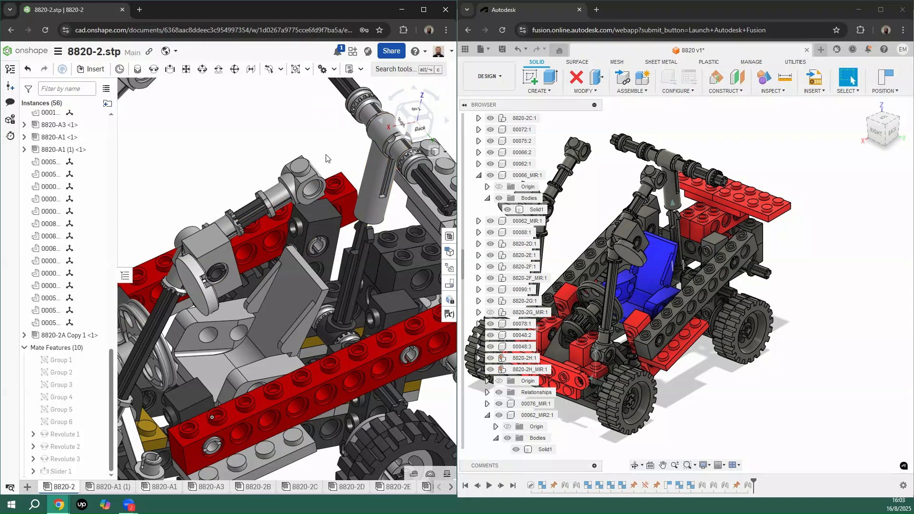
Step: Start a Cylindrical mate in Onshape and pick the connector hole at the upper end of the long axle arm
{"action": "scroll", "coordinate": [345, 145], "scroll_direction": "down", "scroll_amount": 6}
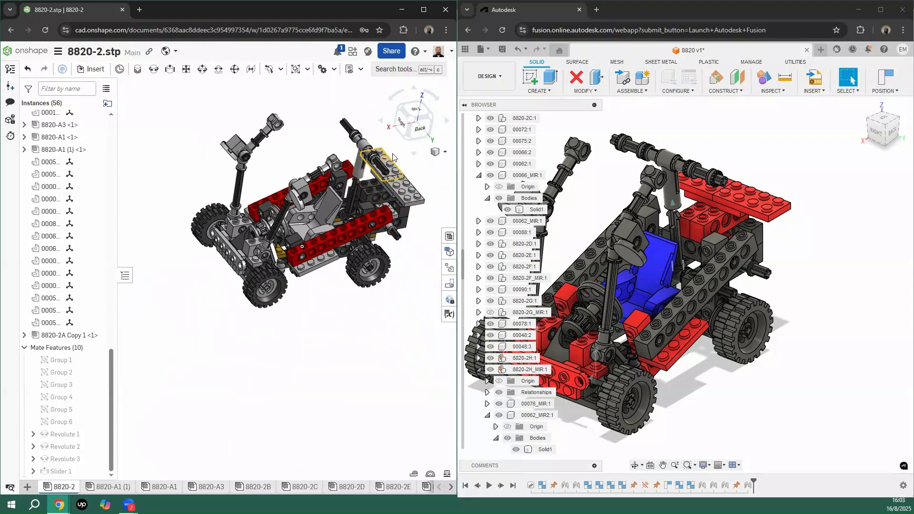
{"action": "scroll", "coordinate": [392, 157], "scroll_direction": "up", "scroll_amount": 3}
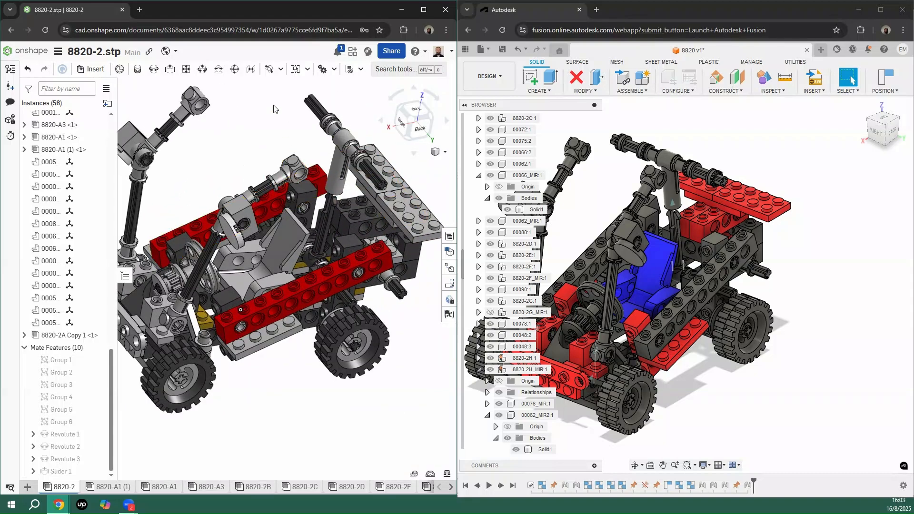
{"action": "scroll", "coordinate": [330, 111], "scroll_direction": "up", "scroll_amount": 2}
{"action": "scroll", "coordinate": [338, 115], "scroll_direction": "down", "scroll_amount": 5}
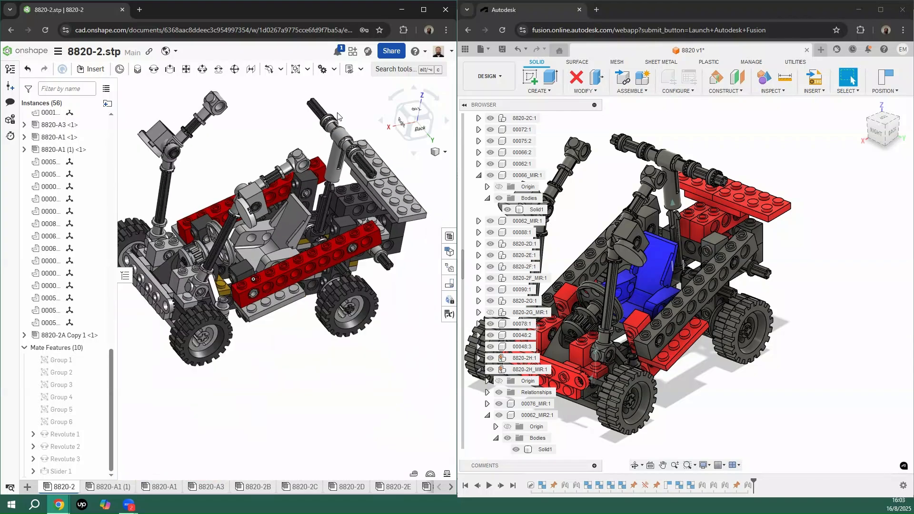
{"action": "scroll", "coordinate": [323, 93], "scroll_direction": "up", "scroll_amount": 5}
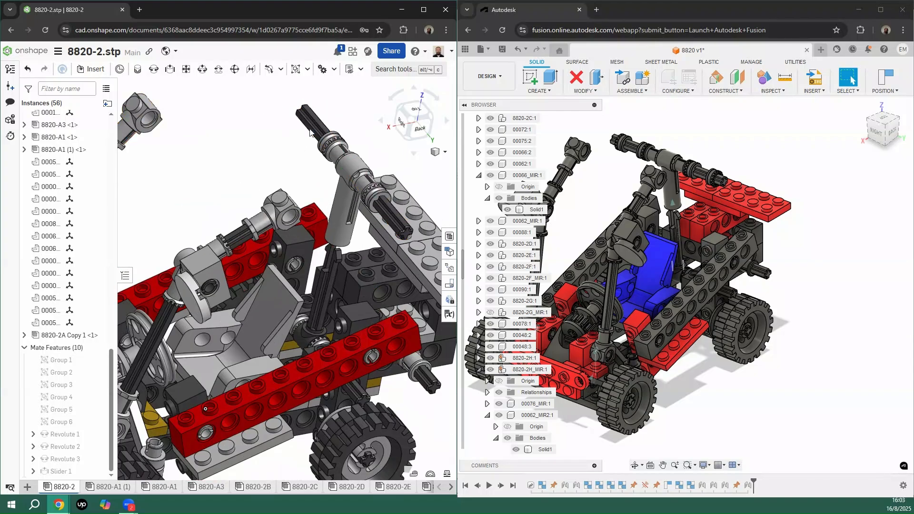
{"action": "scroll", "coordinate": [290, 132], "scroll_direction": "down", "scroll_amount": 5}
{"action": "scroll", "coordinate": [224, 124], "scroll_direction": "up", "scroll_amount": 4}
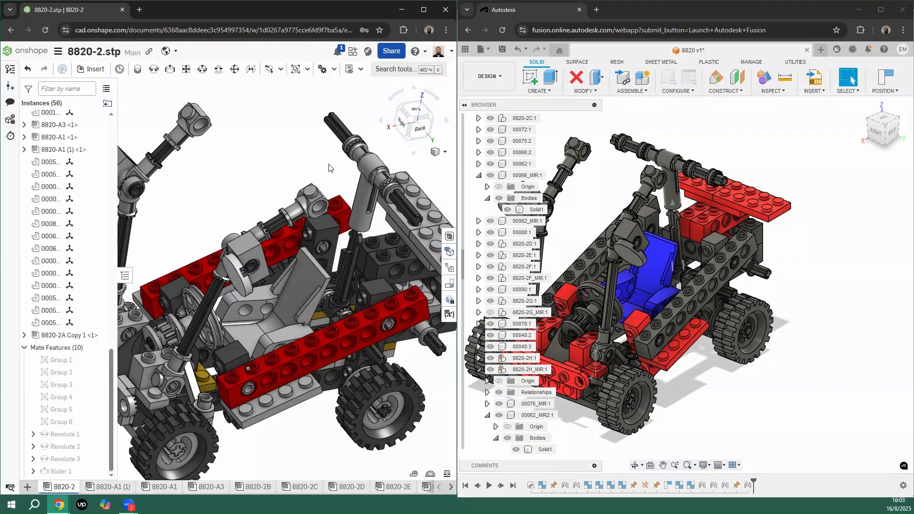
{"action": "left_click", "coordinate": [203, 73]}
{"action": "scroll", "coordinate": [189, 137], "scroll_direction": "down", "scroll_amount": 5}
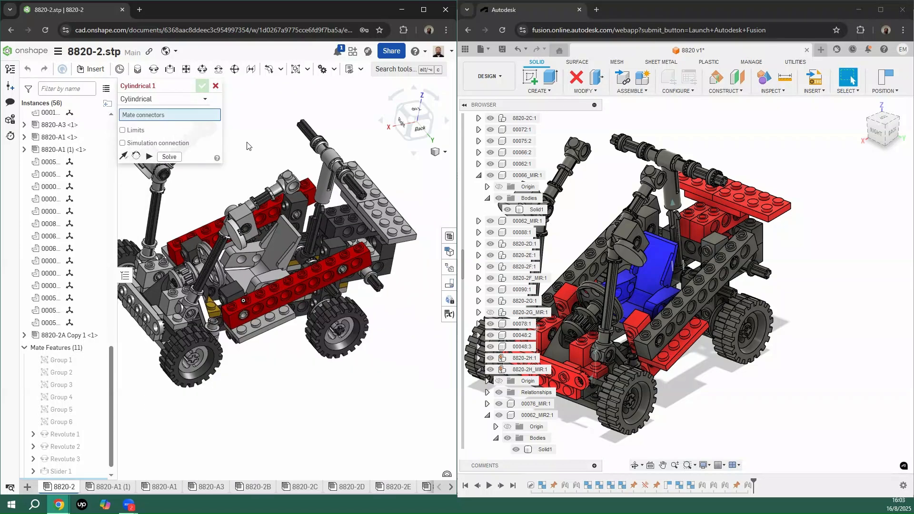
{"action": "scroll", "coordinate": [227, 151], "scroll_direction": "up", "scroll_amount": 8}
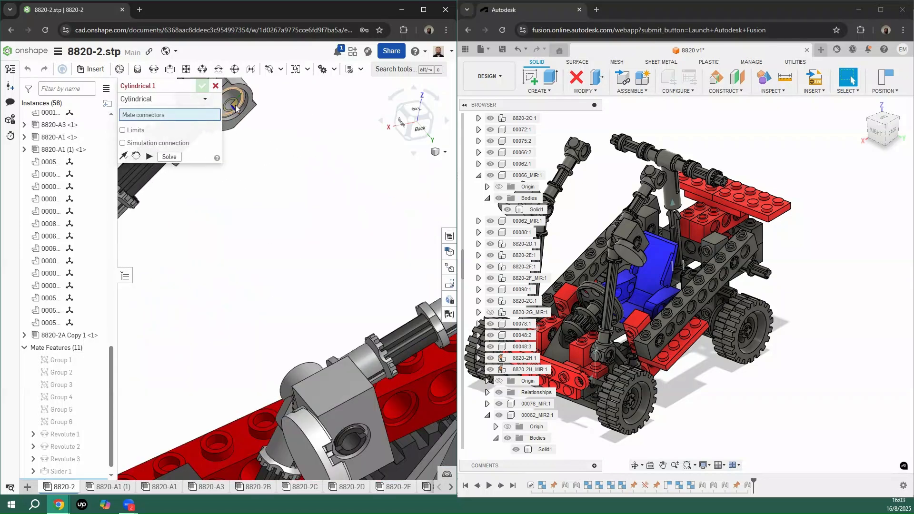
{"action": "scroll", "coordinate": [263, 140], "scroll_direction": "down", "scroll_amount": 5}
{"action": "left_click", "coordinate": [238, 125]}
Step: Pick the far end of the T-shaped handle's axle as the second connector of the cylindrical mate
{"action": "scroll", "coordinate": [374, 133], "scroll_direction": "up", "scroll_amount": 8}
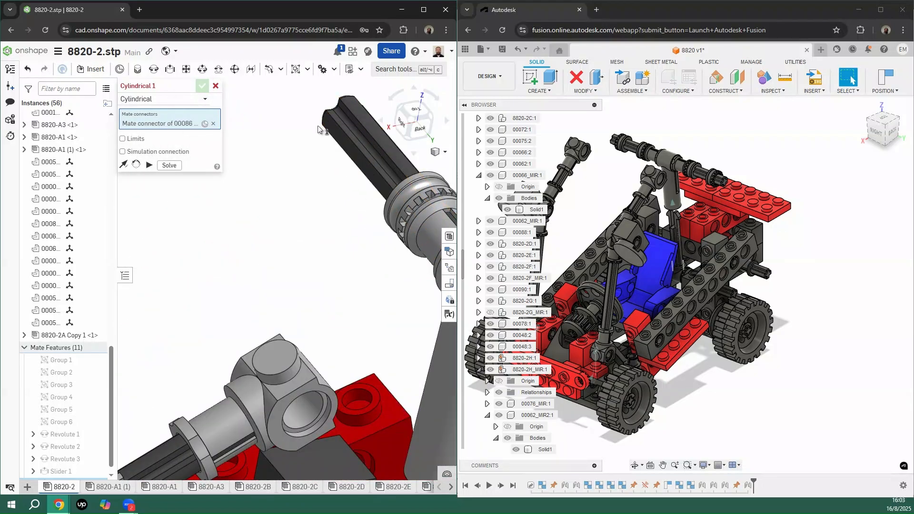
{"action": "right_click_drag", "start_coordinate": [375, 134], "coordinate": [224, 252]}
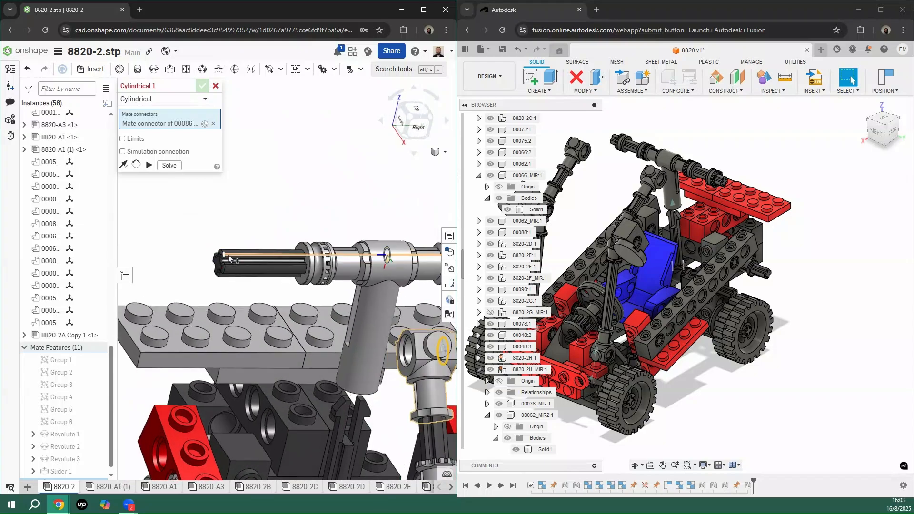
{"action": "scroll", "coordinate": [203, 278], "scroll_direction": "up", "scroll_amount": 5}
{"action": "scroll", "coordinate": [235, 198], "scroll_direction": "down", "scroll_amount": 8}
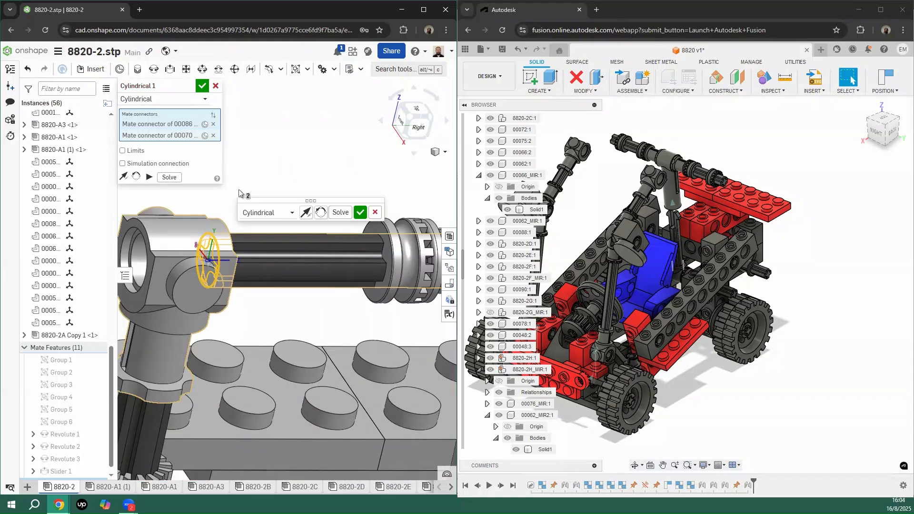
Step: Reorient the cylindrical mate's secondary axis so the arm hangs down toward the car's front, accept the mate and leave the command
{"action": "right_click_drag", "start_coordinate": [281, 162], "coordinate": [314, 162]}
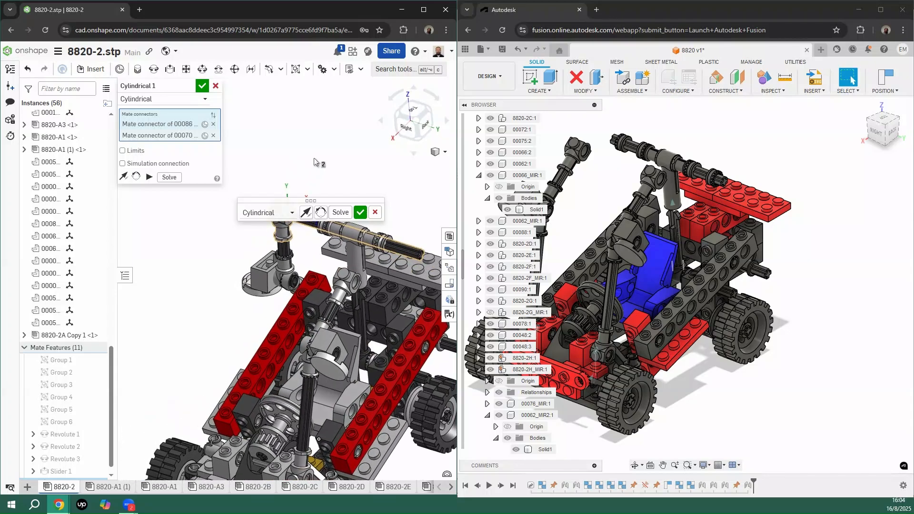
{"action": "left_click", "coordinate": [321, 212]}
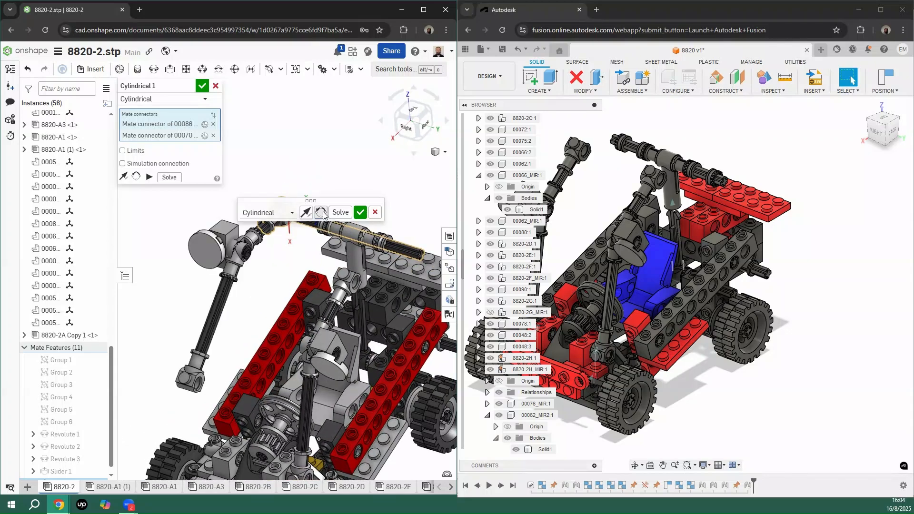
{"action": "left_click", "coordinate": [359, 214]}
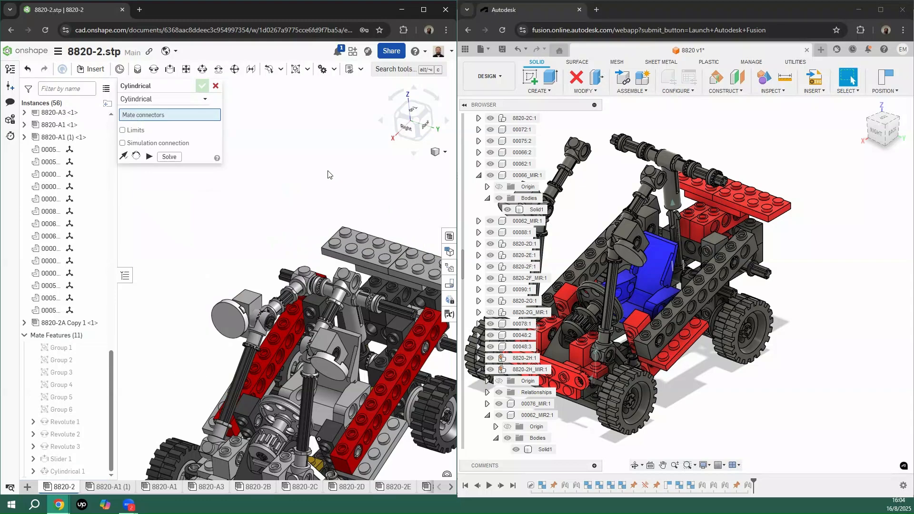
{"action": "right_click_drag", "start_coordinate": [333, 185], "coordinate": [346, 247]}
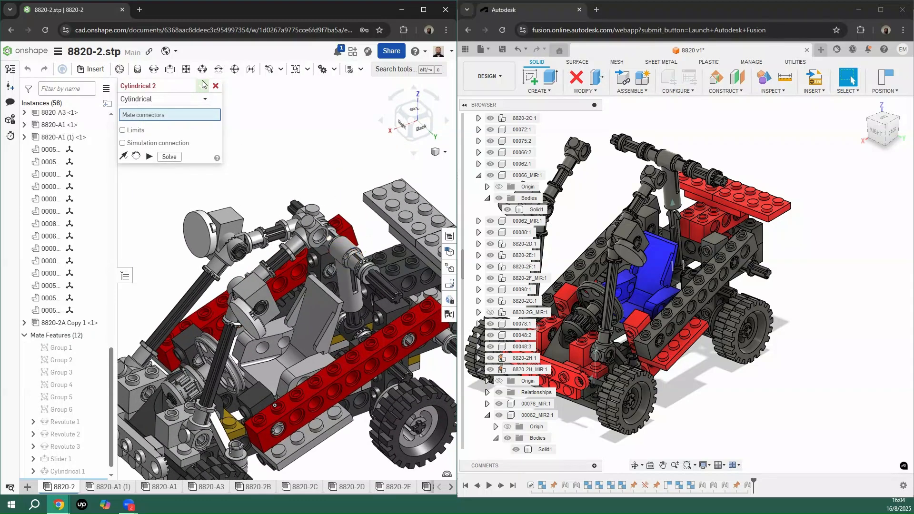
{"action": "left_click", "coordinate": [215, 86]}
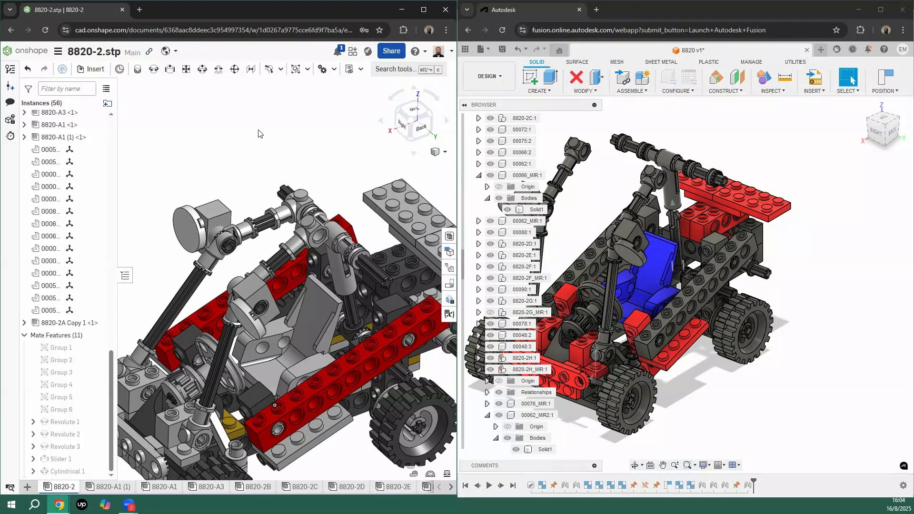
Step: Add a Cylindrical mate between the near-side arm's upper connector hole and the near end of the handle's axle, and try moving the handle
{"action": "right_click_drag", "start_coordinate": [244, 125], "coordinate": [192, 109]}
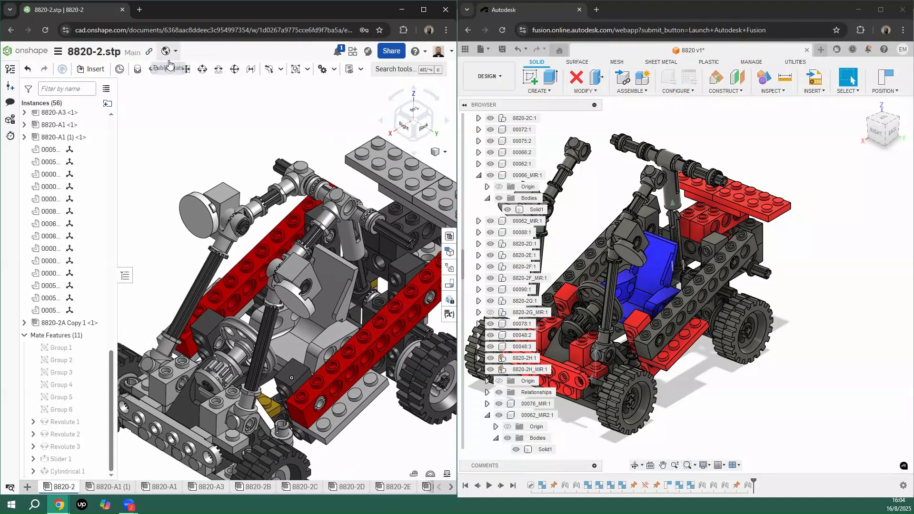
{"action": "left_click", "coordinate": [203, 70]}
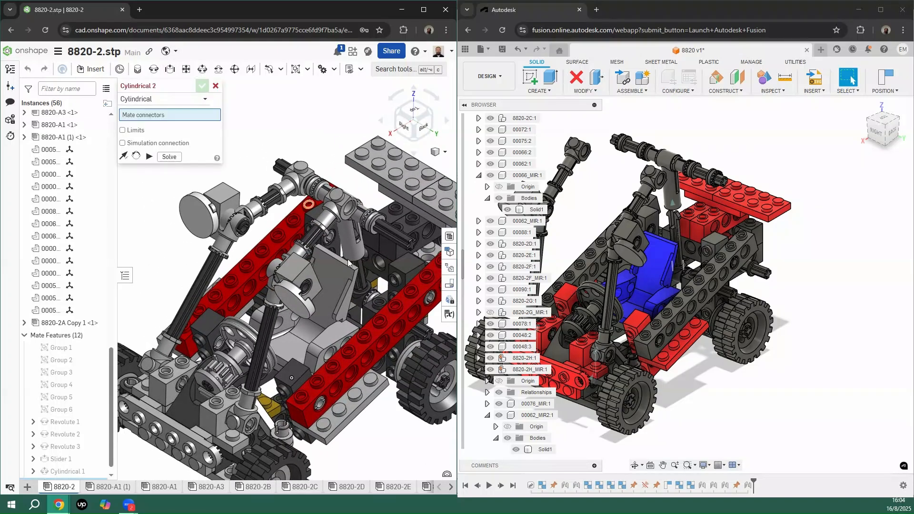
{"action": "scroll", "coordinate": [344, 223], "scroll_direction": "up", "scroll_amount": 5}
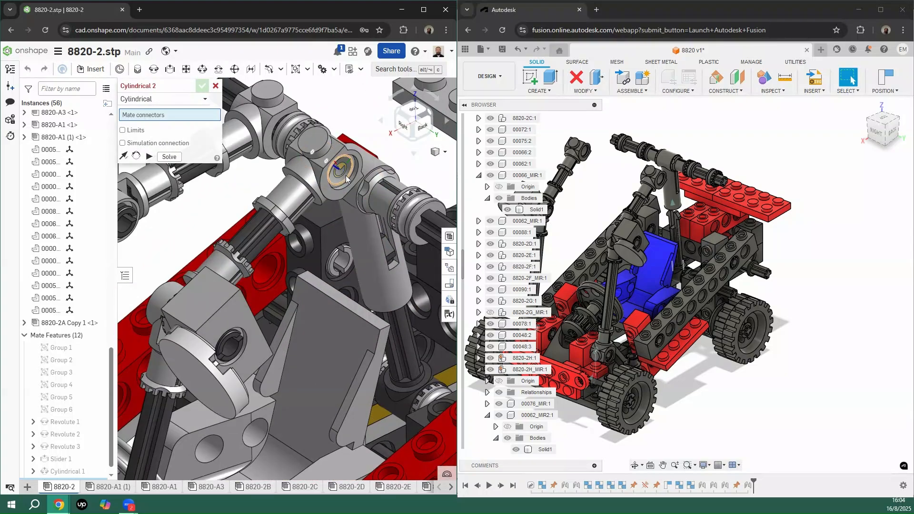
{"action": "left_click", "coordinate": [340, 183]}
{"action": "scroll", "coordinate": [367, 224], "scroll_direction": "up", "scroll_amount": 5}
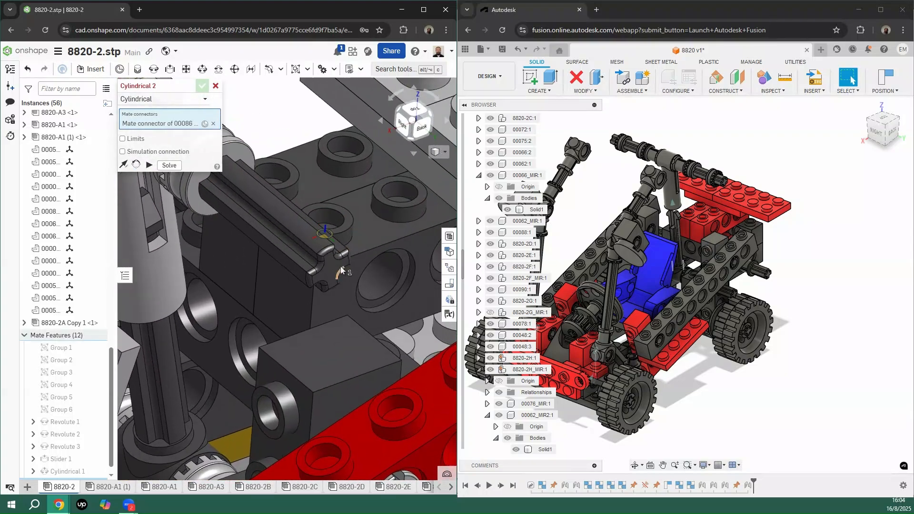
{"action": "left_click", "coordinate": [328, 266]}
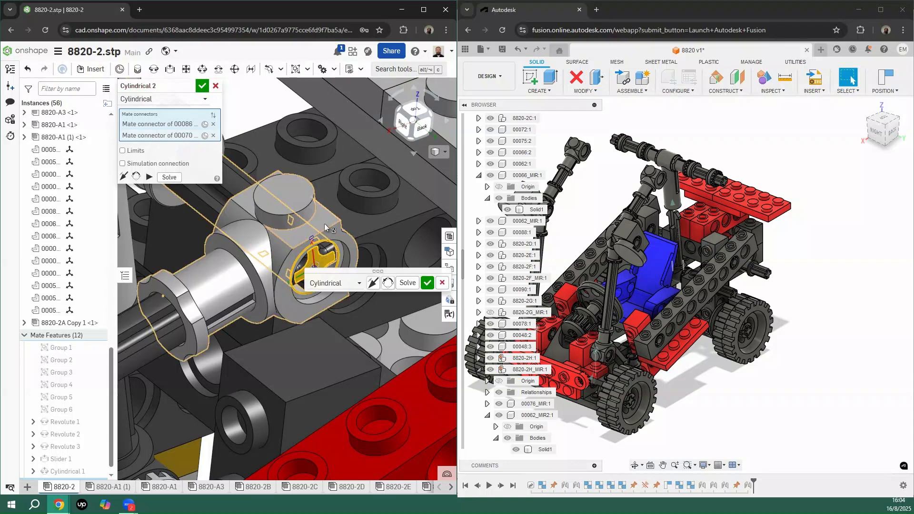
{"action": "scroll", "coordinate": [341, 224], "scroll_direction": "down", "scroll_amount": 10}
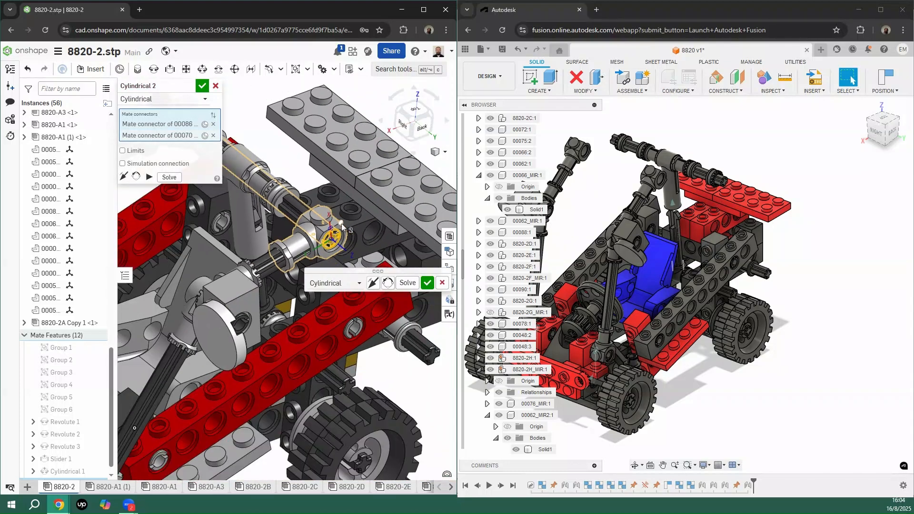
{"action": "left_click", "coordinate": [428, 284]}
{"action": "left_click", "coordinate": [216, 87]}
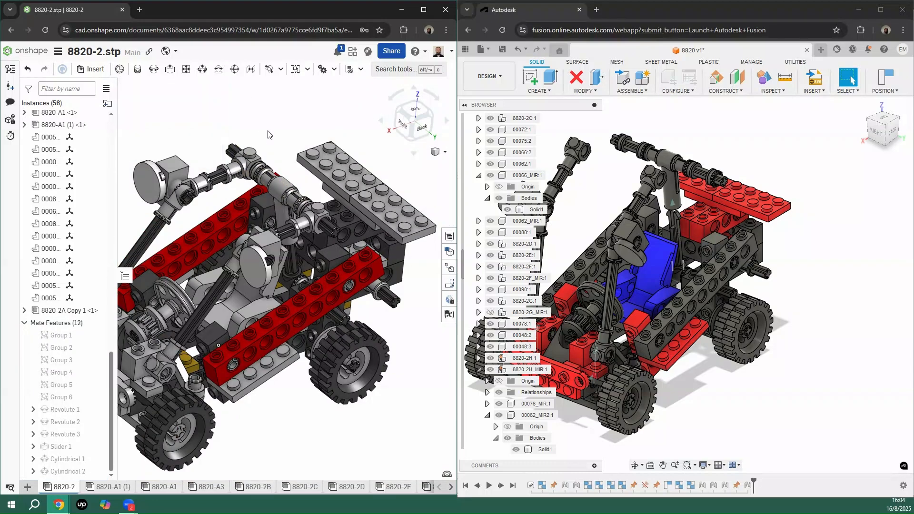
{"action": "left_click_drag", "start_coordinate": [274, 173], "coordinate": [283, 118]}
Step: Switch to Fusion and start a Joint with its motion type set to Cylindrical
{"action": "left_click", "coordinate": [721, 141]}
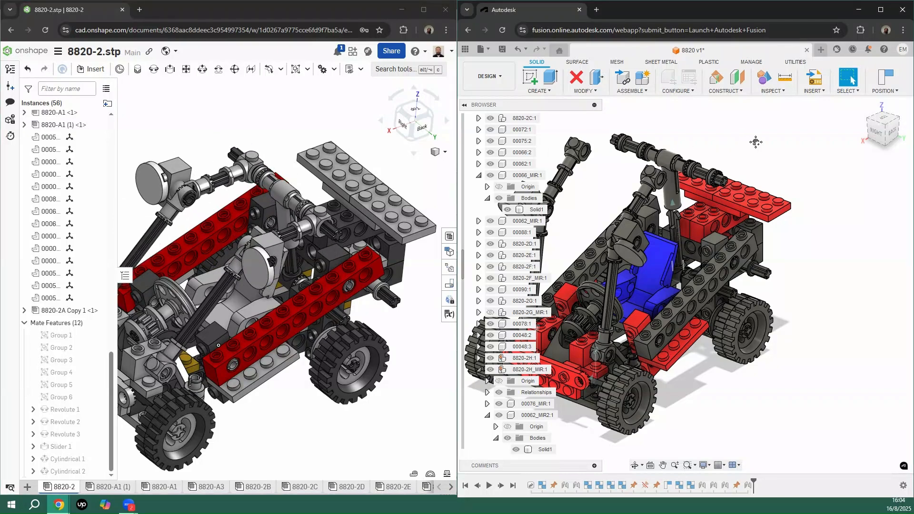
{"action": "middle_click_drag", "start_coordinate": [756, 142], "coordinate": [793, 142]}
{"action": "scroll", "coordinate": [714, 162], "scroll_direction": "up", "scroll_amount": 5}
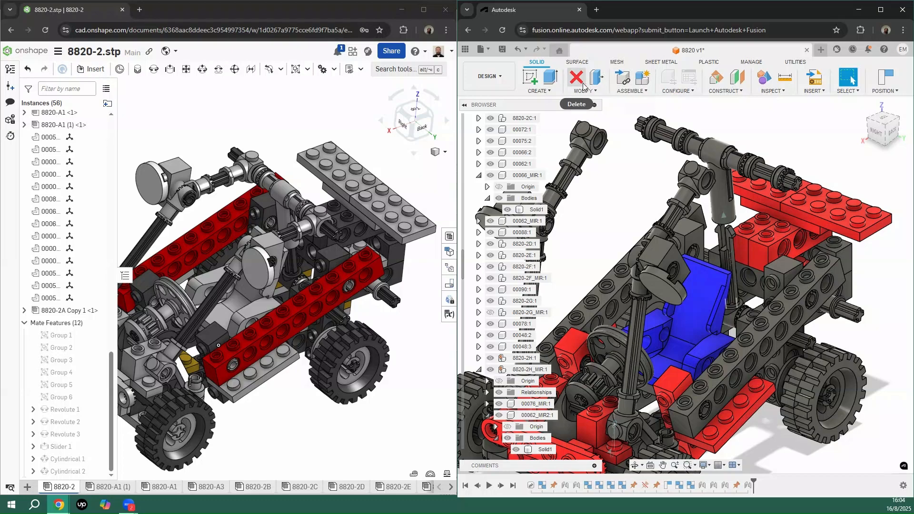
{"action": "left_click", "coordinate": [630, 89]}
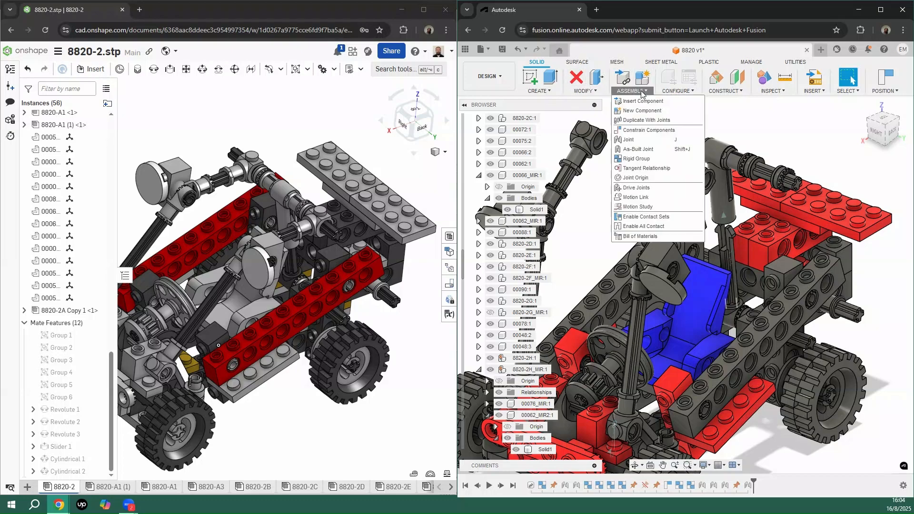
{"action": "left_click", "coordinate": [636, 140]}
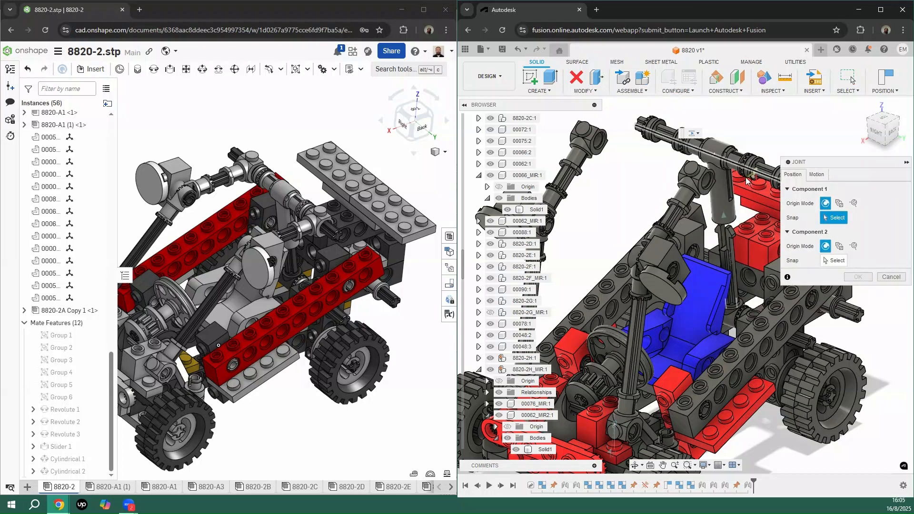
{"action": "left_click", "coordinate": [816, 175]}
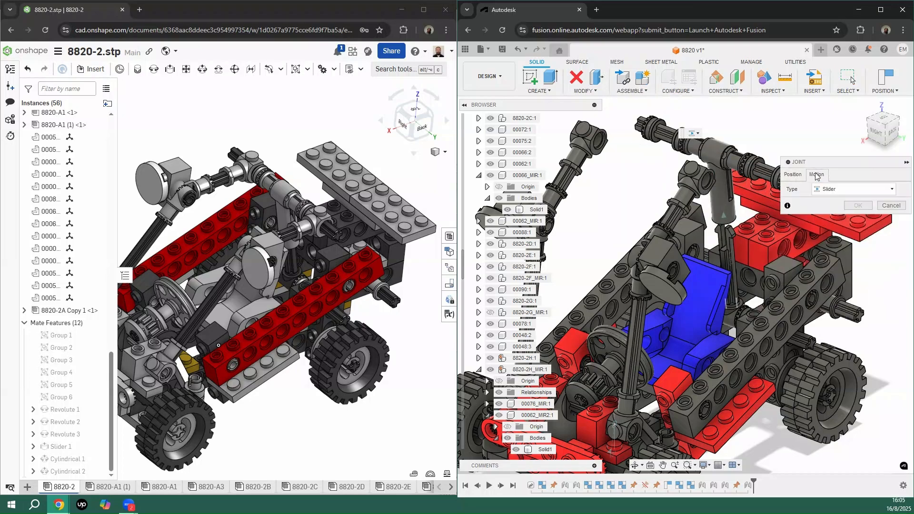
{"action": "left_click", "coordinate": [844, 190]}
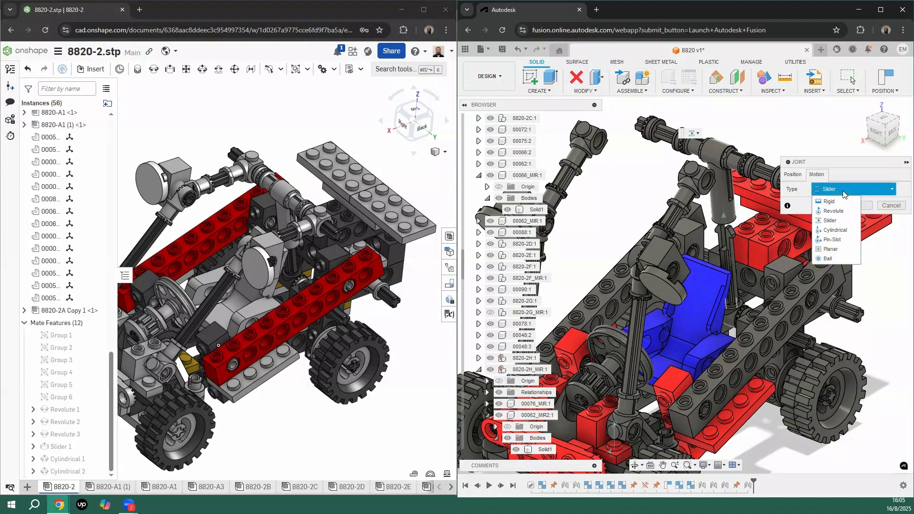
{"action": "left_click", "coordinate": [831, 230]}
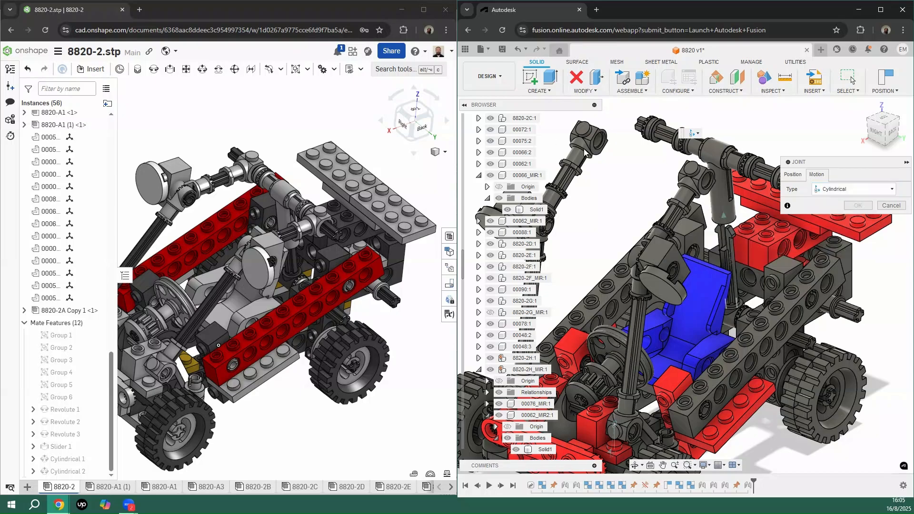
Step: Snap the joint from the far-side arm's upper connector hole to the far end face of the handle's axle
{"action": "scroll", "coordinate": [631, 166], "scroll_direction": "up", "scroll_amount": 5}
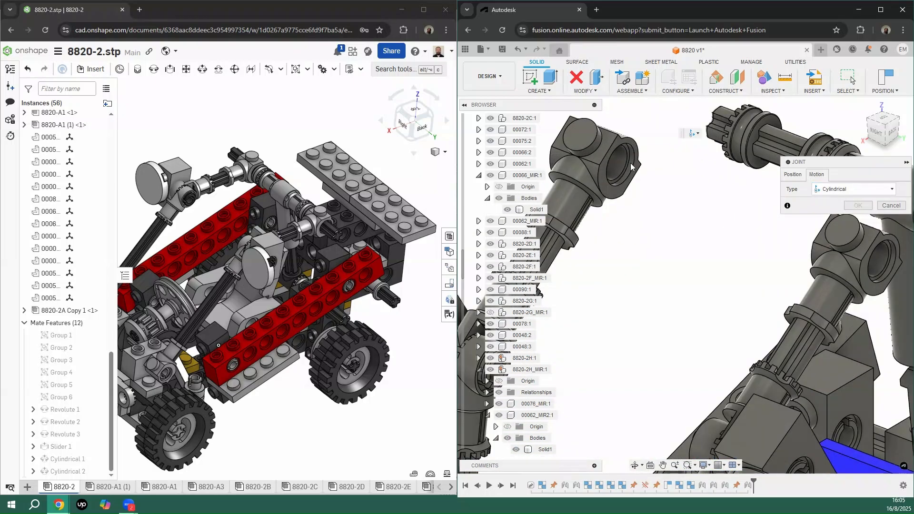
{"action": "left_click", "coordinate": [790, 178]}
{"action": "scroll", "coordinate": [626, 157], "scroll_direction": "up", "scroll_amount": 3}
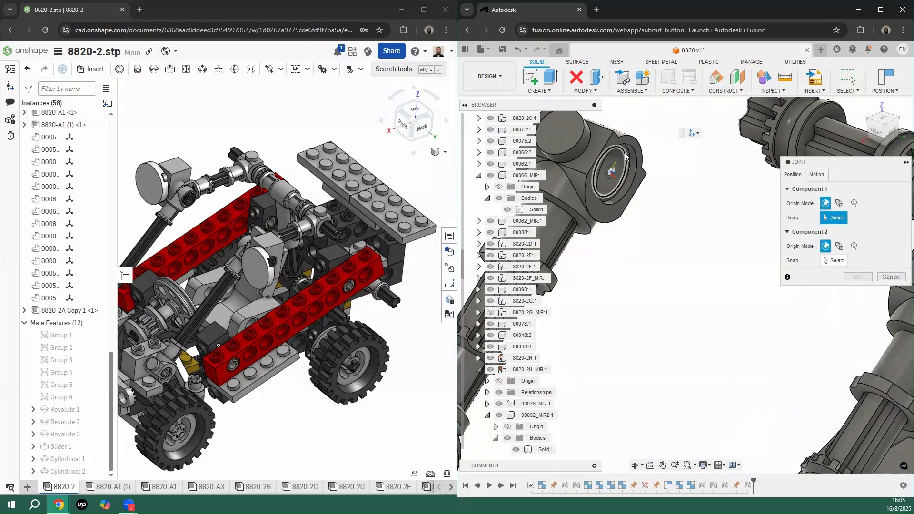
{"action": "left_click", "coordinate": [626, 156]}
{"action": "scroll", "coordinate": [676, 224], "scroll_direction": "down", "scroll_amount": 5}
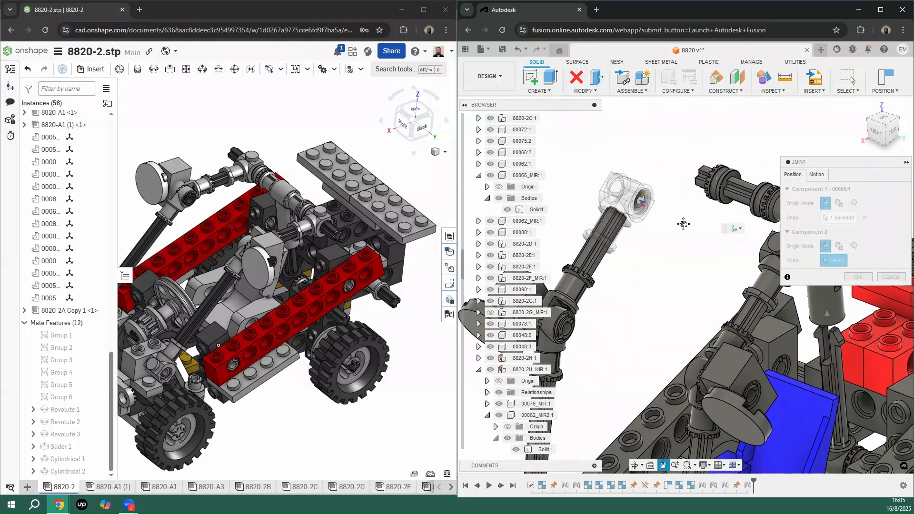
{"action": "middle_click_drag", "start_coordinate": [688, 224], "coordinate": [735, 215]}
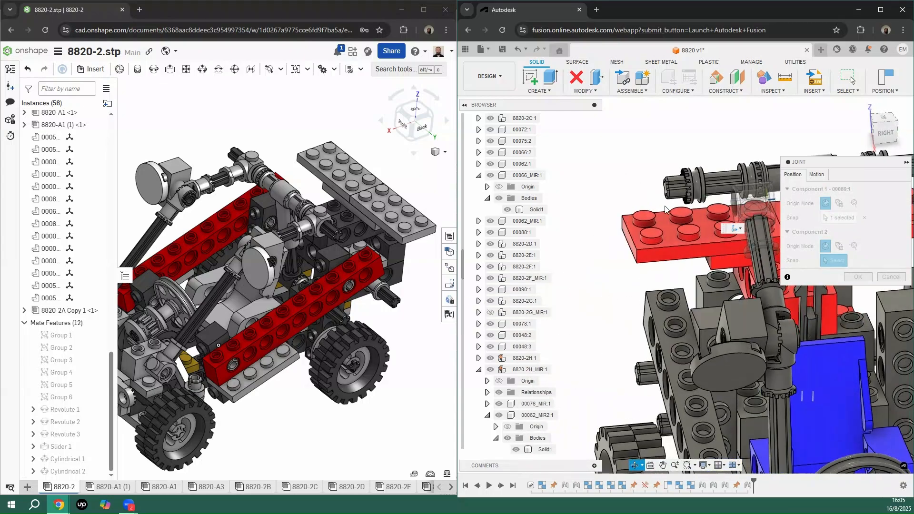
{"action": "scroll", "coordinate": [679, 194], "scroll_direction": "up", "scroll_amount": 1}
{"action": "scroll", "coordinate": [677, 195], "scroll_direction": "up", "scroll_amount": 5}
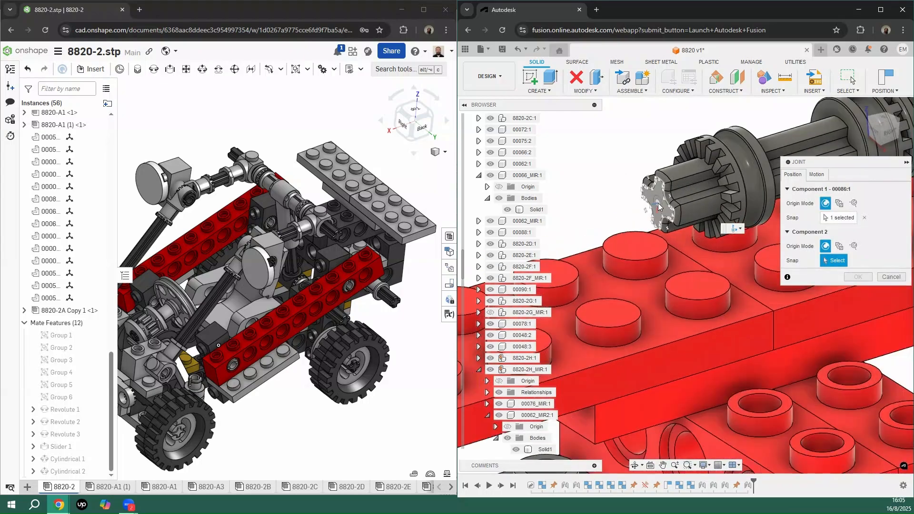
{"action": "left_click", "coordinate": [659, 207]}
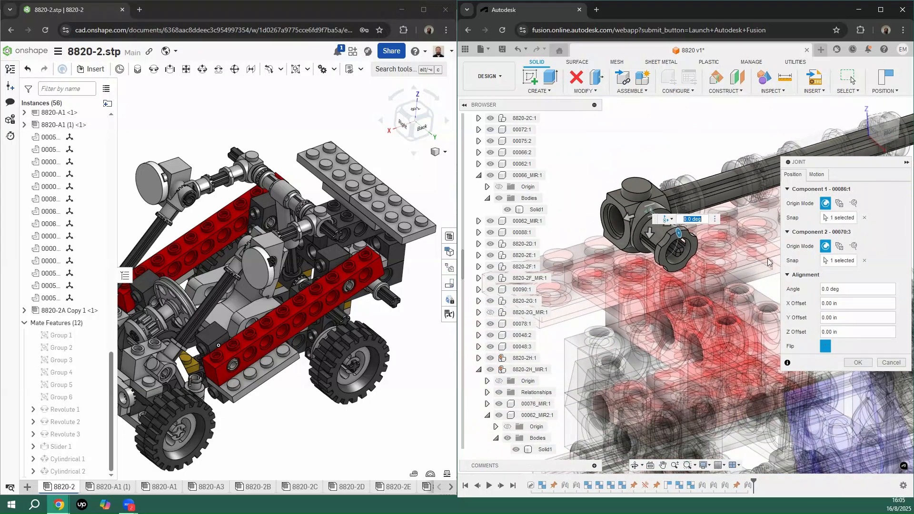
Step: Accept the cylindrical joint and move the handle with its attached arm to test the motion
{"action": "scroll", "coordinate": [632, 240], "scroll_direction": "down", "scroll_amount": 5}
{"action": "middle_click_drag", "start_coordinate": [719, 275], "coordinate": [668, 274], "text": "shift"}
{"action": "left_click", "coordinate": [856, 363]}
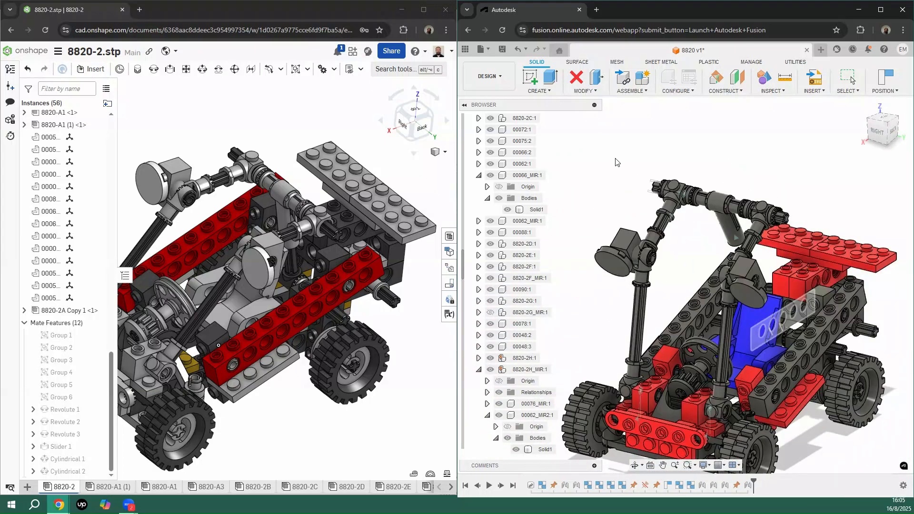
{"action": "left_click_drag", "start_coordinate": [721, 207], "coordinate": [770, 216]}
{"action": "scroll", "coordinate": [784, 233], "scroll_direction": "up", "scroll_amount": 3}
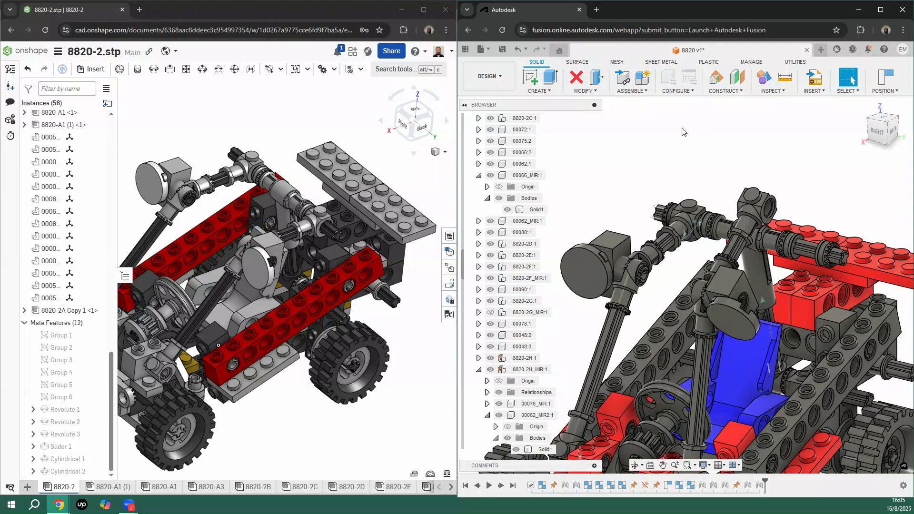
Step: Add a joint from the near-side arm's upper connector hole to the near end of the handle's axle
{"action": "key", "text": "j"}
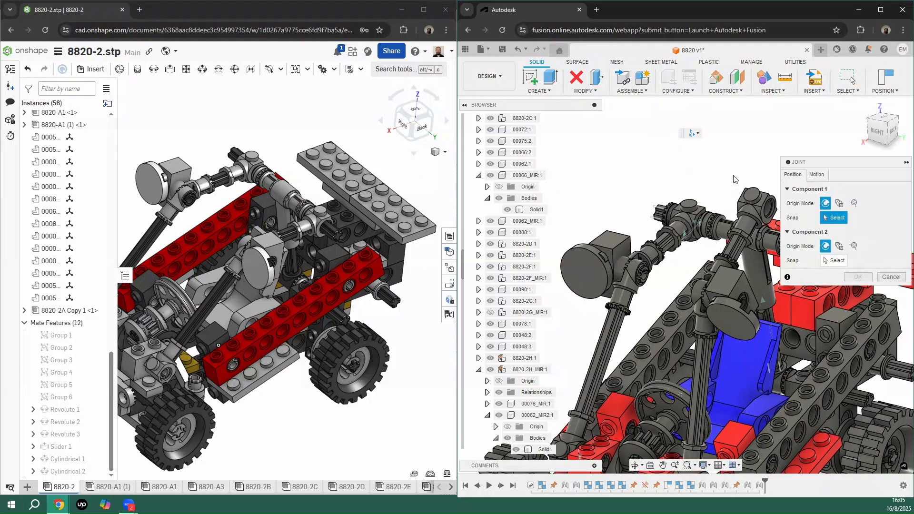
{"action": "middle_click_drag", "start_coordinate": [734, 180], "coordinate": [690, 176]}
{"action": "scroll", "coordinate": [680, 177], "scroll_direction": "up", "scroll_amount": 5}
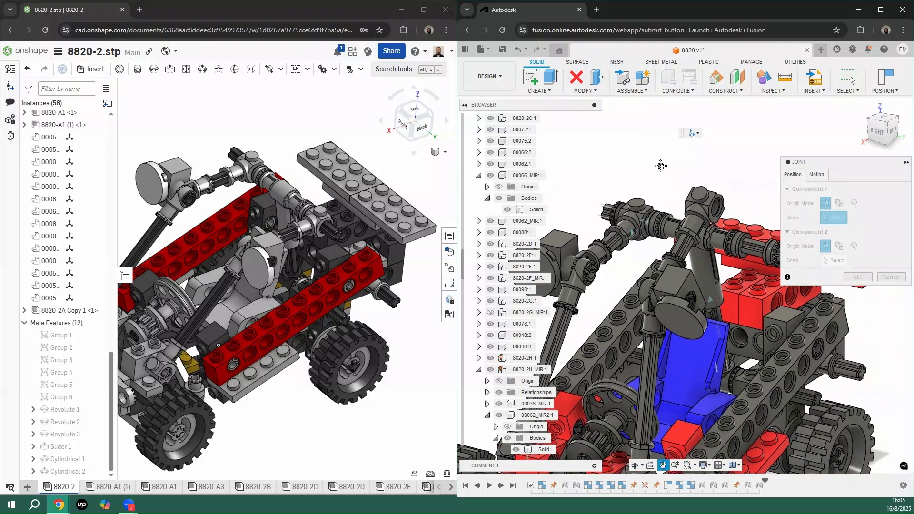
{"action": "left_click", "coordinate": [665, 198]}
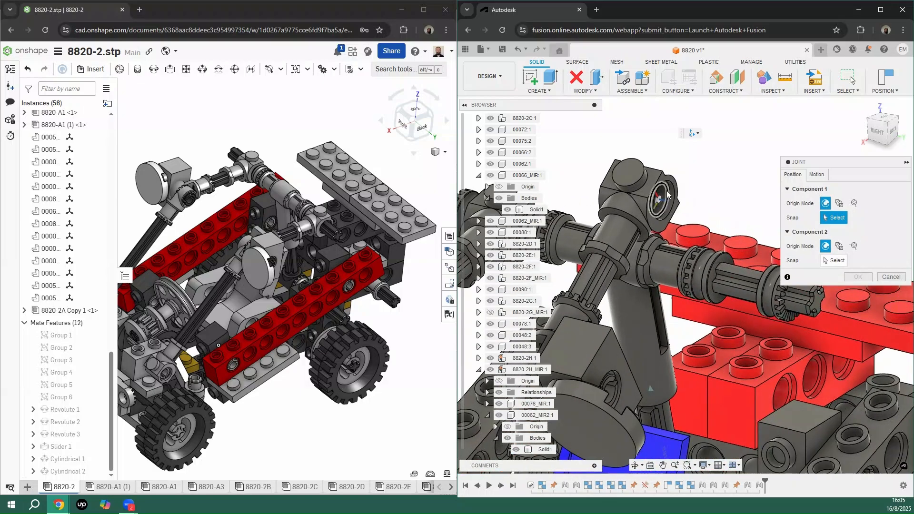
{"action": "scroll", "coordinate": [691, 209], "scroll_direction": "down", "scroll_amount": 5}
{"action": "scroll", "coordinate": [751, 239], "scroll_direction": "up", "scroll_amount": 6}
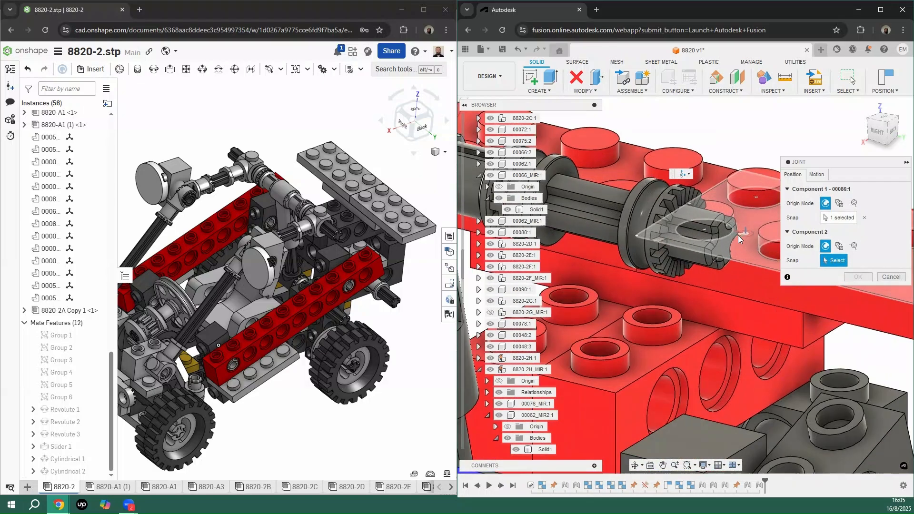
{"action": "left_click", "coordinate": [720, 246]}
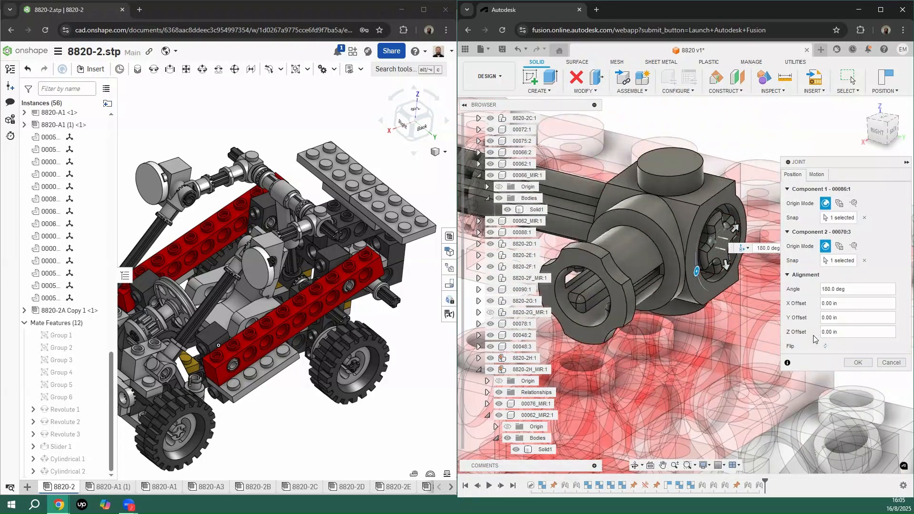
{"action": "left_click", "coordinate": [858, 364]}
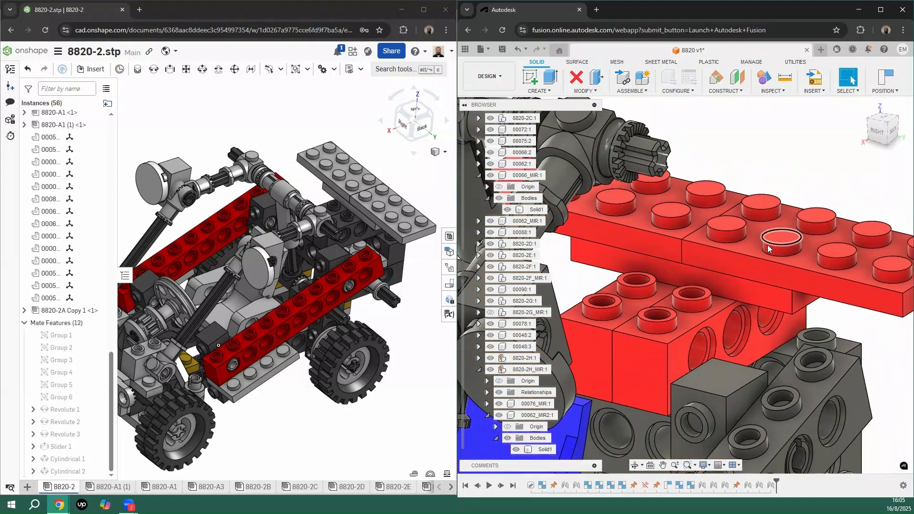
Step: Examine the jointed arms, the handle and the piston cylinder behind the seat from the side and rear
{"action": "scroll", "coordinate": [606, 227], "scroll_direction": "up", "scroll_amount": 5}
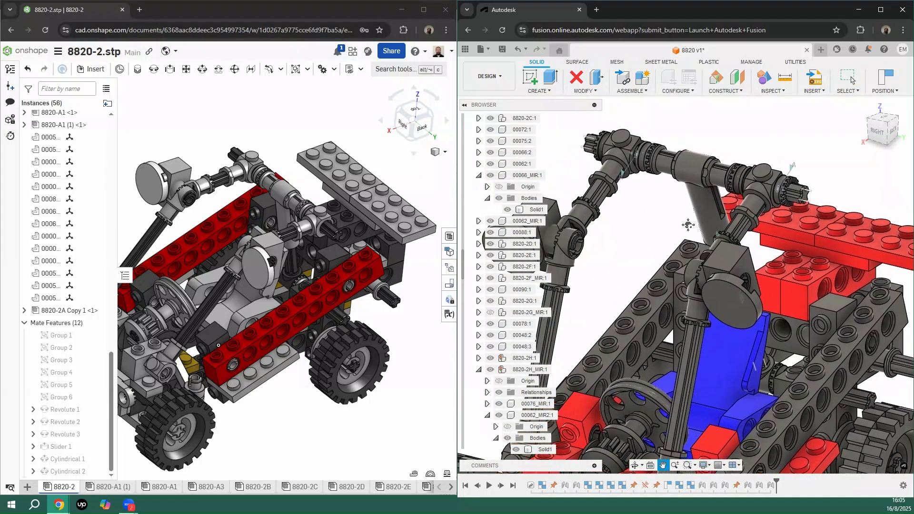
{"action": "middle_click_drag", "start_coordinate": [676, 224], "coordinate": [661, 209]}
{"action": "left_click_drag", "start_coordinate": [788, 272], "coordinate": [845, 322]}
{"action": "scroll", "coordinate": [811, 200], "scroll_direction": "down", "scroll_amount": 5}
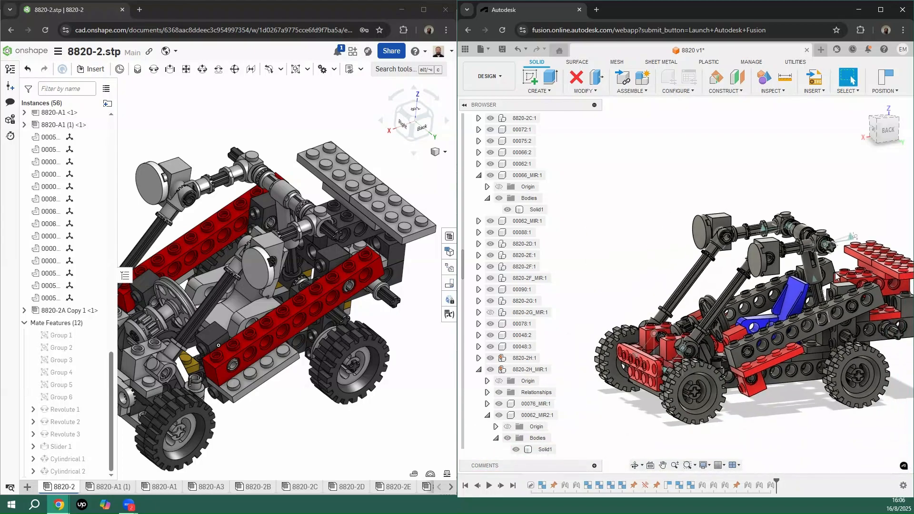
{"action": "scroll", "coordinate": [830, 280], "scroll_direction": "up", "scroll_amount": 2}
{"action": "middle_click_drag", "start_coordinate": [835, 281], "coordinate": [849, 294], "text": "shift"}
{"action": "scroll", "coordinate": [812, 300], "scroll_direction": "up", "scroll_amount": 8}
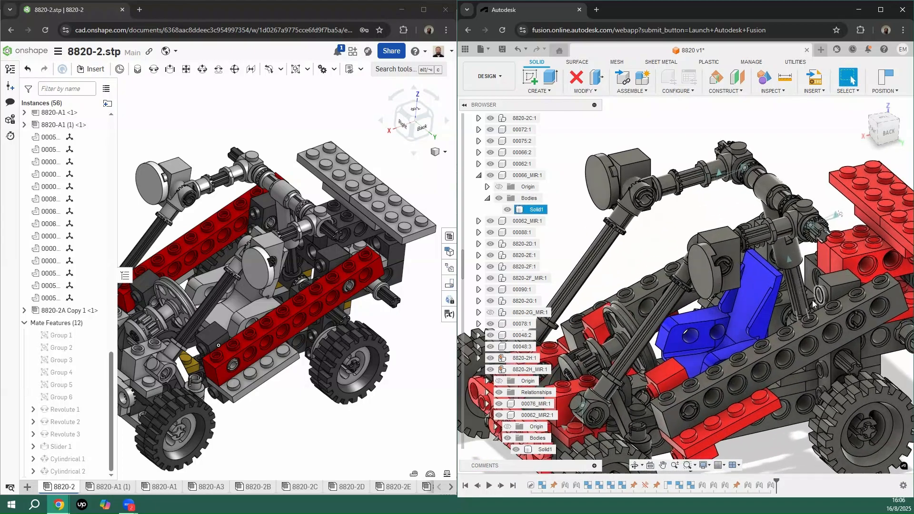
{"action": "middle_click_drag", "start_coordinate": [764, 273], "coordinate": [736, 265]}
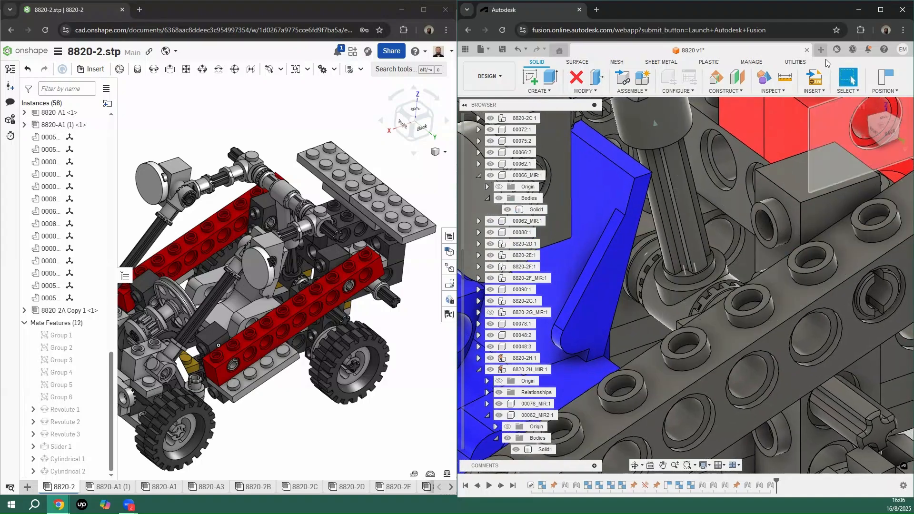
Step: Measure the distance between the rim of the connector at the piston rod's foot and the cylinder's lower rim
{"action": "left_click", "coordinate": [784, 77]}
{"action": "scroll", "coordinate": [728, 281], "scroll_direction": "down", "scroll_amount": 2}
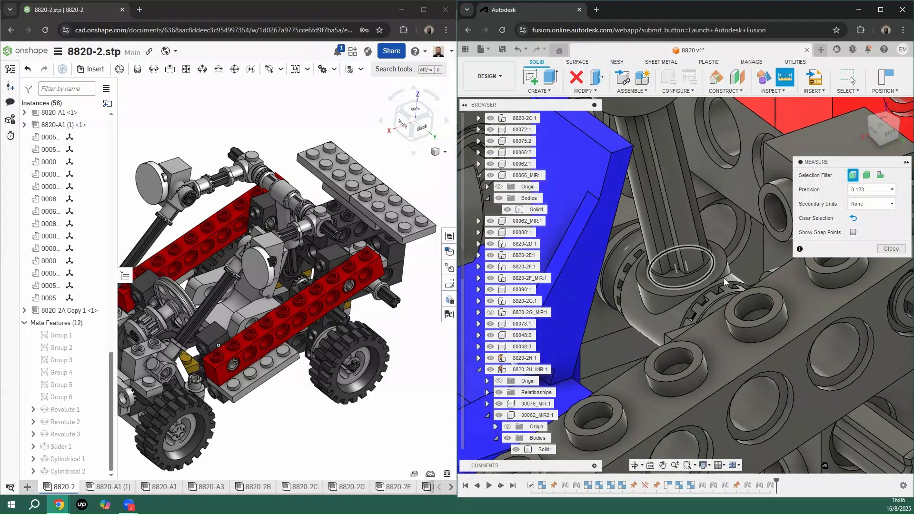
{"action": "left_click", "coordinate": [724, 279]}
{"action": "scroll", "coordinate": [724, 279], "scroll_direction": "down", "scroll_amount": 3}
{"action": "scroll", "coordinate": [722, 280], "scroll_direction": "down", "scroll_amount": 3}
{"action": "middle_click_drag", "start_coordinate": [722, 280], "coordinate": [693, 214]}
{"action": "scroll", "coordinate": [694, 214], "scroll_direction": "up", "scroll_amount": 1}
{"action": "scroll", "coordinate": [693, 214], "scroll_direction": "up", "scroll_amount": 3}
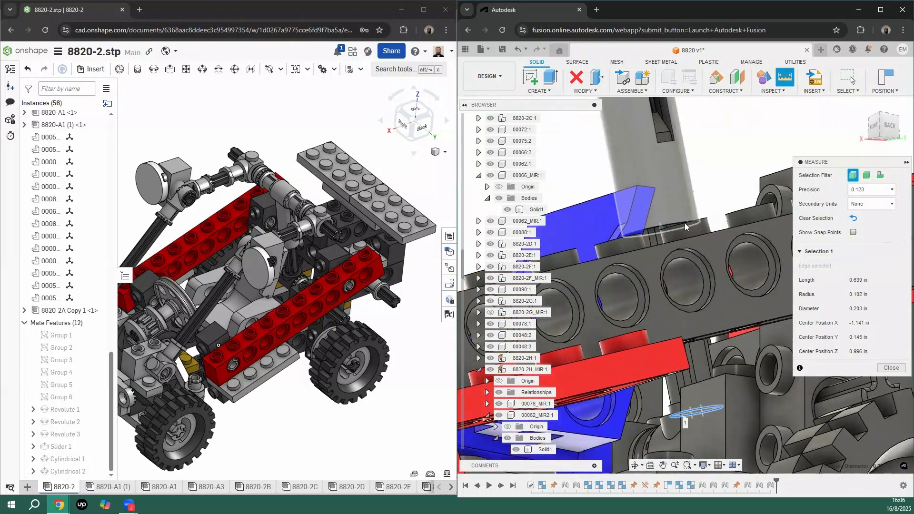
{"action": "scroll", "coordinate": [693, 324], "scroll_direction": "up", "scroll_amount": 2}
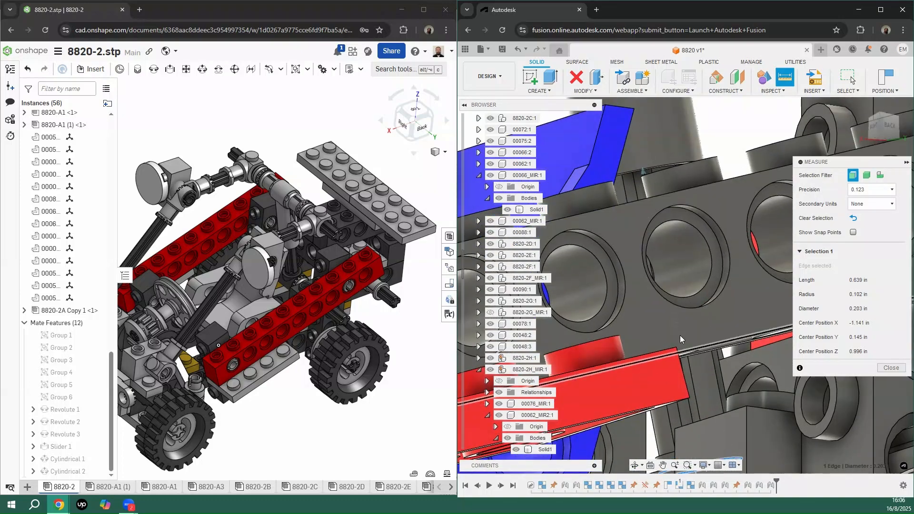
{"action": "left_click", "coordinate": [662, 167]}
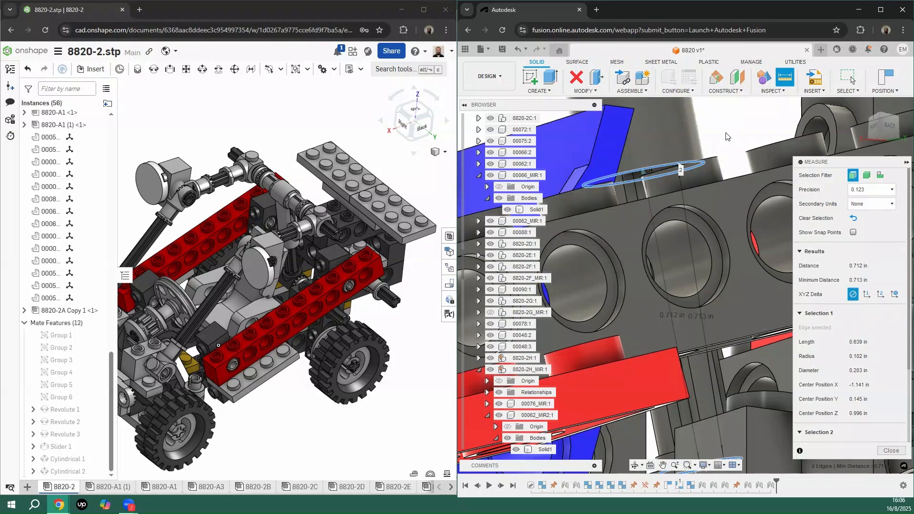
{"action": "middle_click_drag", "start_coordinate": [734, 144], "coordinate": [734, 276]}
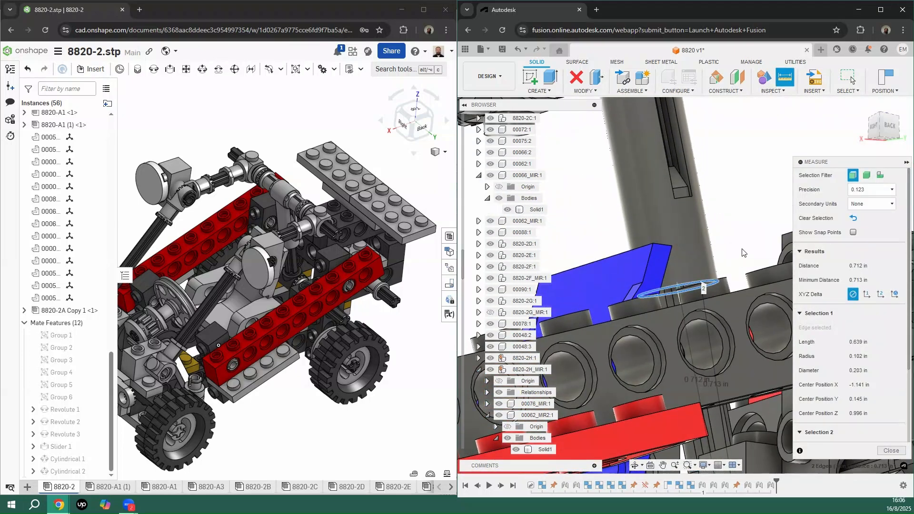
{"action": "key", "text": "Escape"}
Step: Edit the piston's slider joint, enabling its minimum and maximum motion limits with the maximum at 0.7 in
{"action": "scroll", "coordinate": [727, 209], "scroll_direction": "down", "scroll_amount": 3}
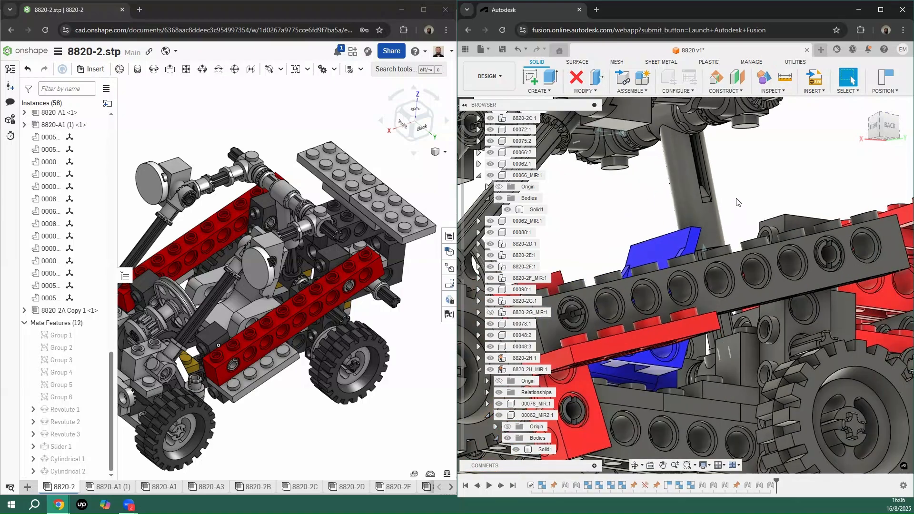
{"action": "scroll", "coordinate": [738, 200], "scroll_direction": "down", "scroll_amount": 3}
{"action": "scroll", "coordinate": [733, 200], "scroll_direction": "up", "scroll_amount": 3}
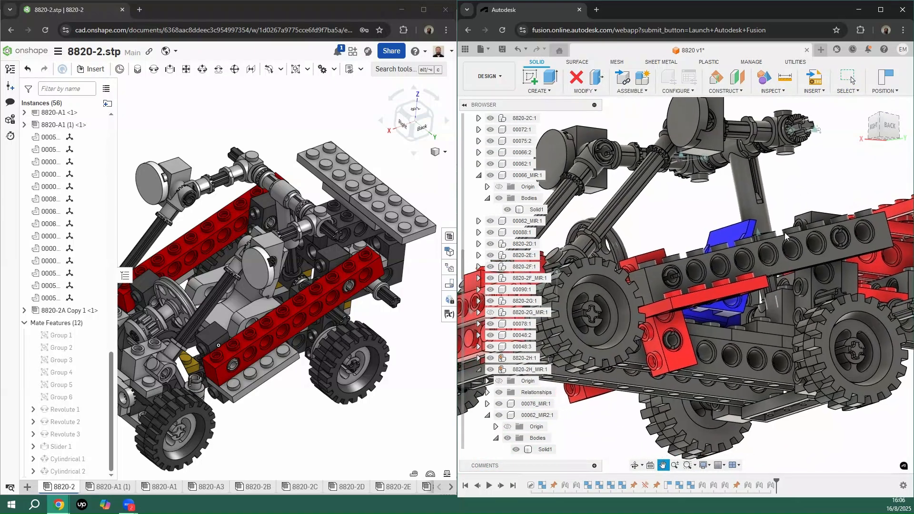
{"action": "right_click", "coordinate": [780, 303]}
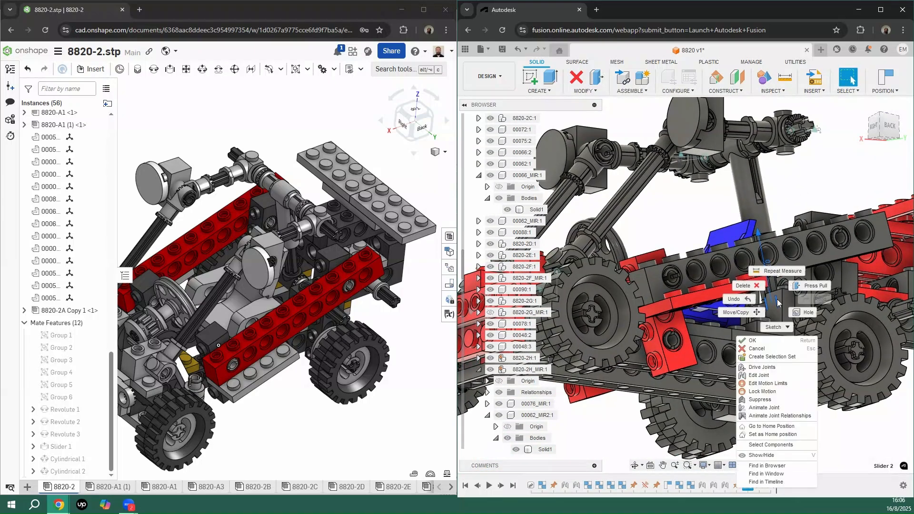
{"action": "left_click", "coordinate": [765, 376]}
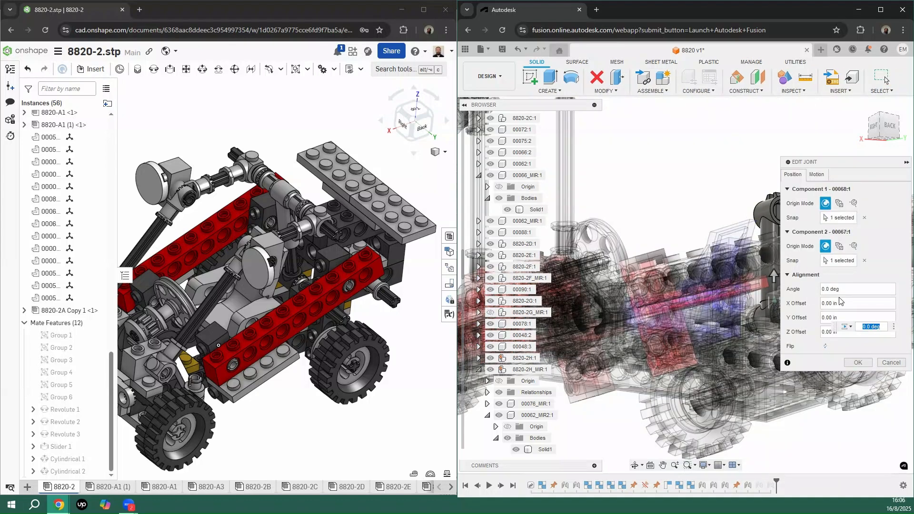
{"action": "left_click", "coordinate": [816, 174]}
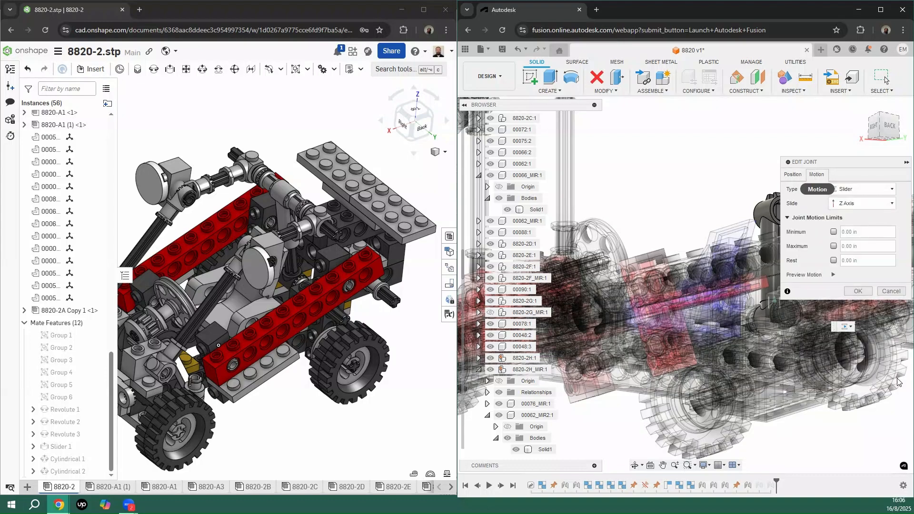
{"action": "left_click", "coordinate": [832, 232]}
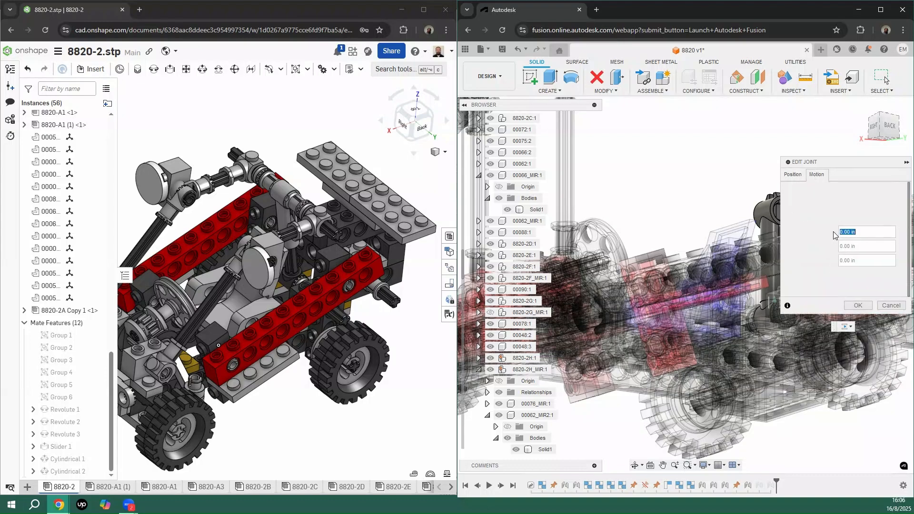
{"action": "left_click", "coordinate": [831, 246]}
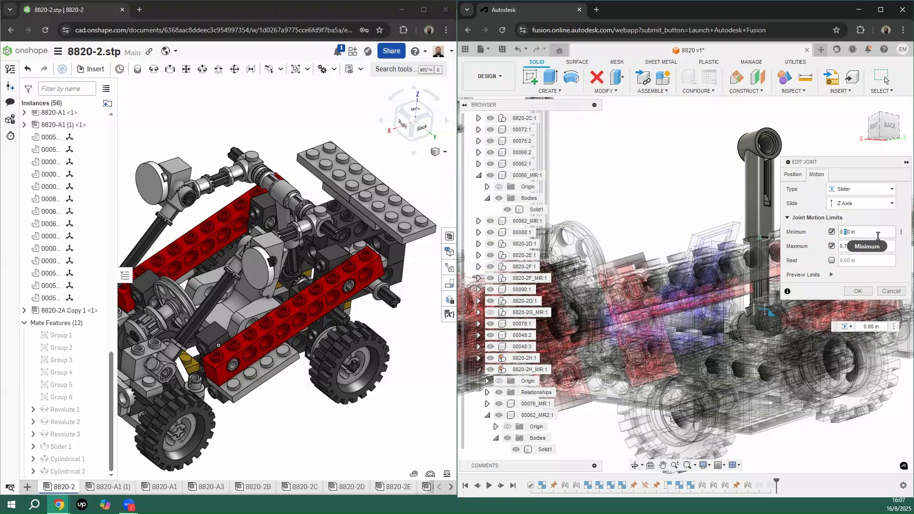
Step: Set the slider joint's minimum limit to 0.5 in and accept the edited joint
{"action": "type", "text": "5"}
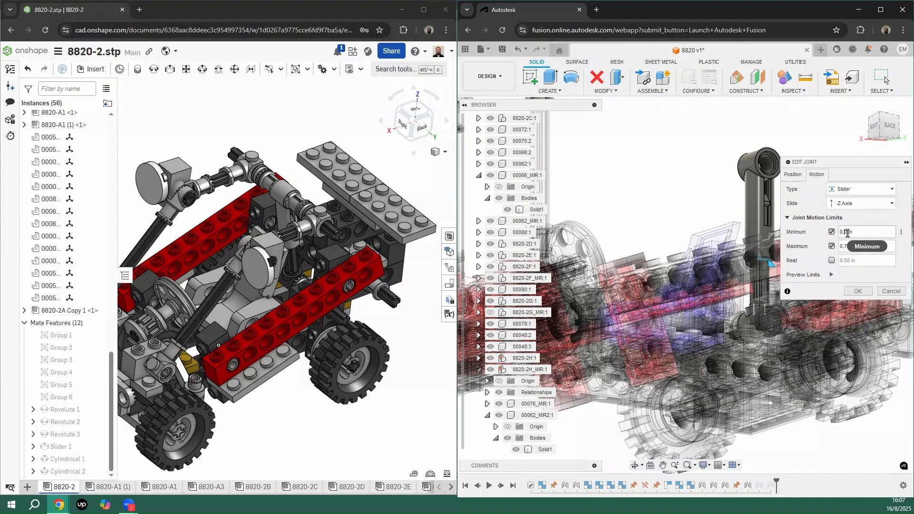
{"action": "key", "text": "BackSpace"}
{"action": "type", "text": "0"}
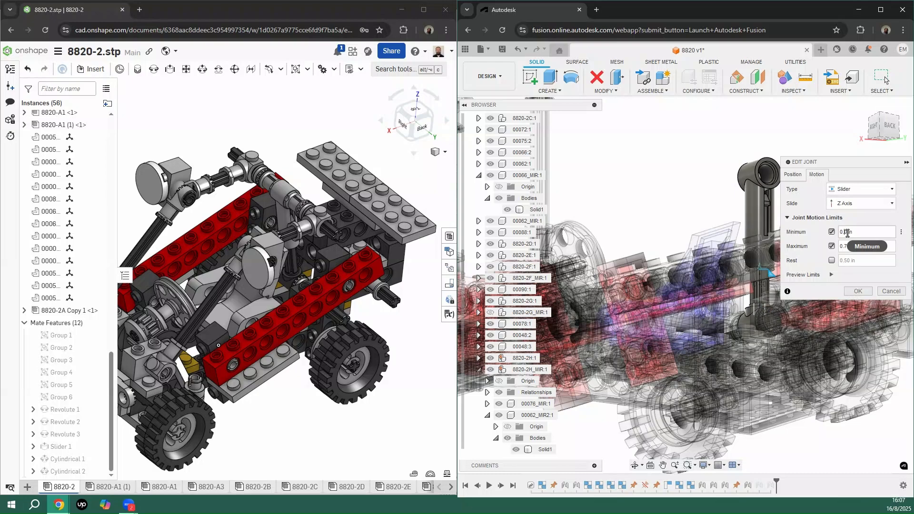
{"action": "key", "text": "BackSpace"}
{"action": "type", "text": "5"}
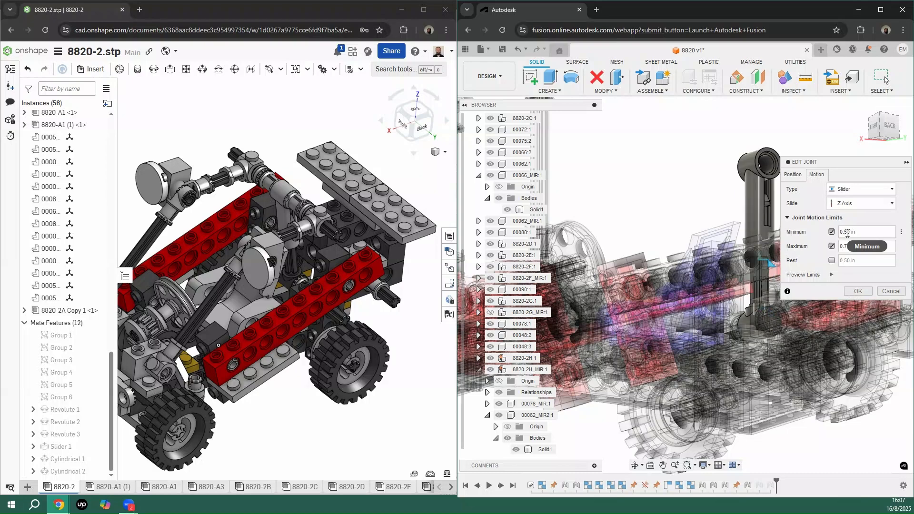
{"action": "left_click", "coordinate": [854, 292]}
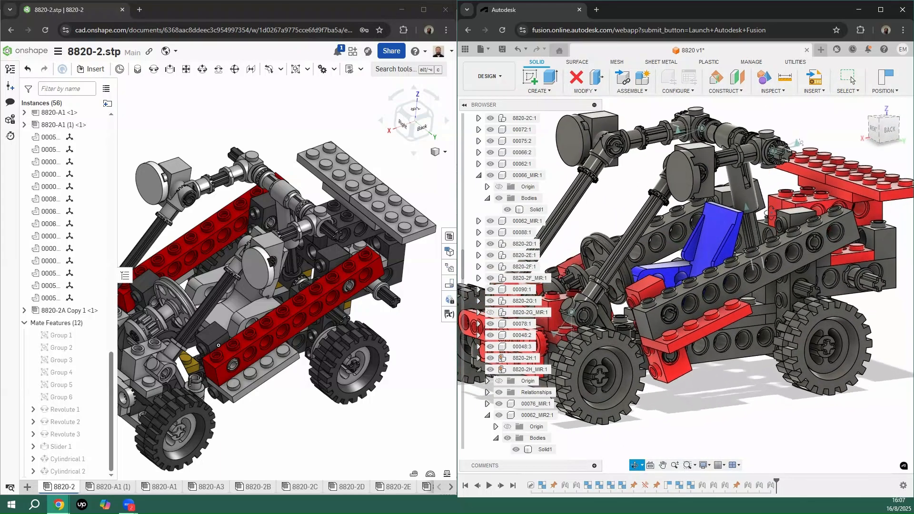
Step: Move the piston cylinder behind the seat to test the slider joint's limited travel
{"action": "left_click", "coordinate": [848, 78]}
{"action": "scroll", "coordinate": [754, 203], "scroll_direction": "up", "scroll_amount": 2}
{"action": "left_click_drag", "start_coordinate": [753, 202], "coordinate": [766, 246]}
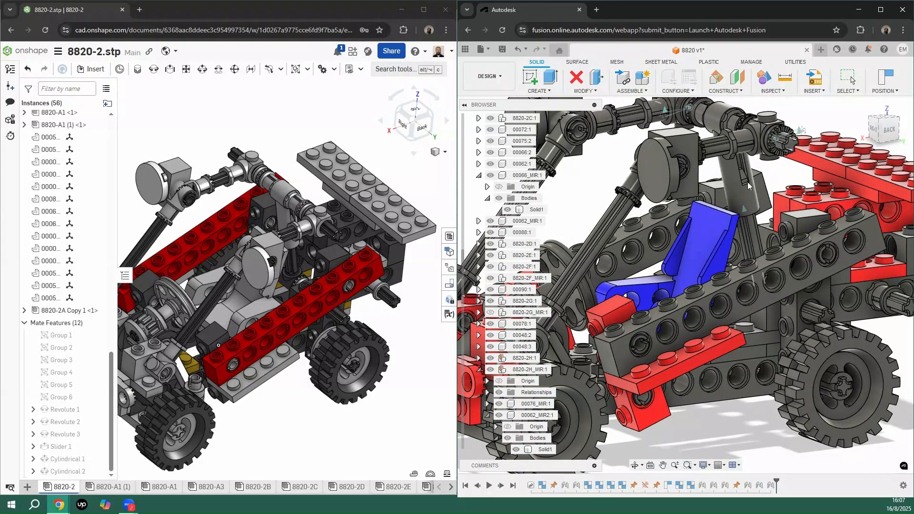
{"action": "scroll", "coordinate": [639, 159], "scroll_direction": "down", "scroll_amount": 5}
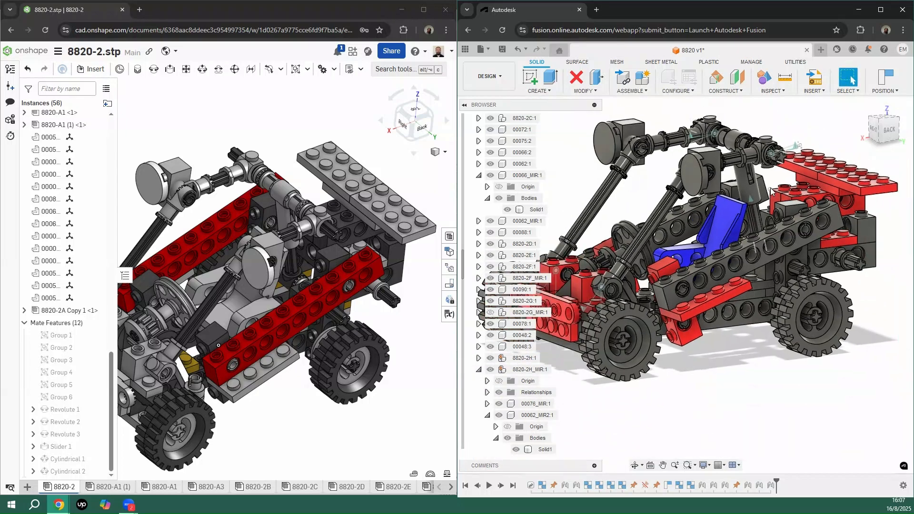
{"action": "scroll", "coordinate": [634, 162], "scroll_direction": "up", "scroll_amount": 2}
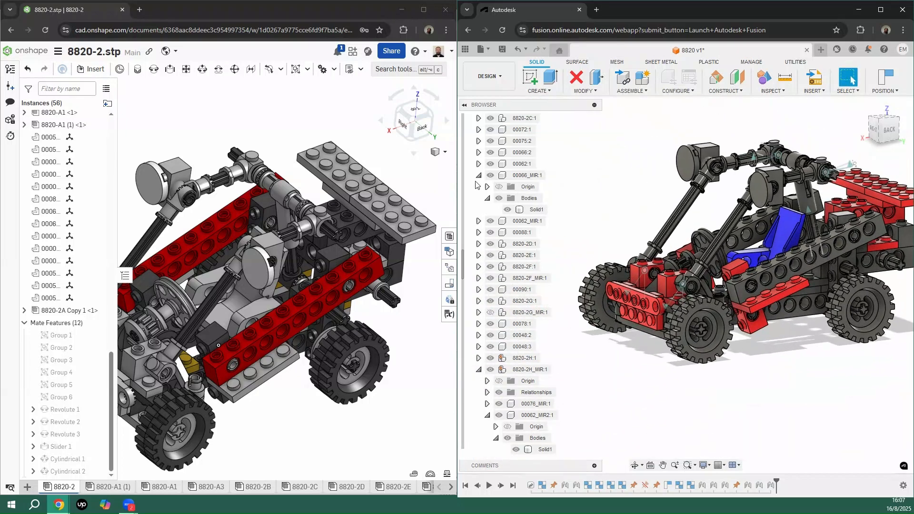
Step: Hide the top-level Relationships folder so the main assembly's joint glyphs are not displayed
{"action": "scroll", "coordinate": [475, 184], "scroll_direction": "up", "scroll_amount": 10}
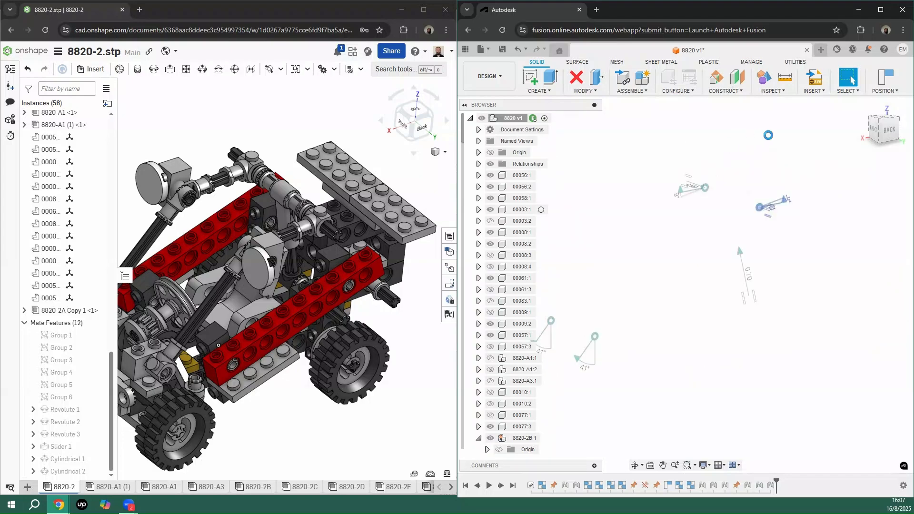
{"action": "scroll", "coordinate": [688, 200], "scroll_direction": "up", "scroll_amount": 5}
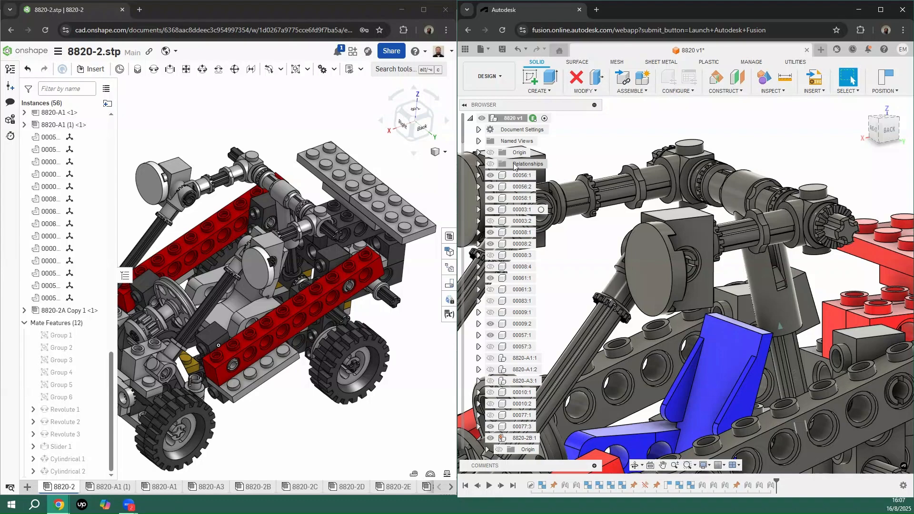
{"action": "key", "text": "F6"}
{"action": "scroll", "coordinate": [785, 266], "scroll_direction": "up", "scroll_amount": 3}
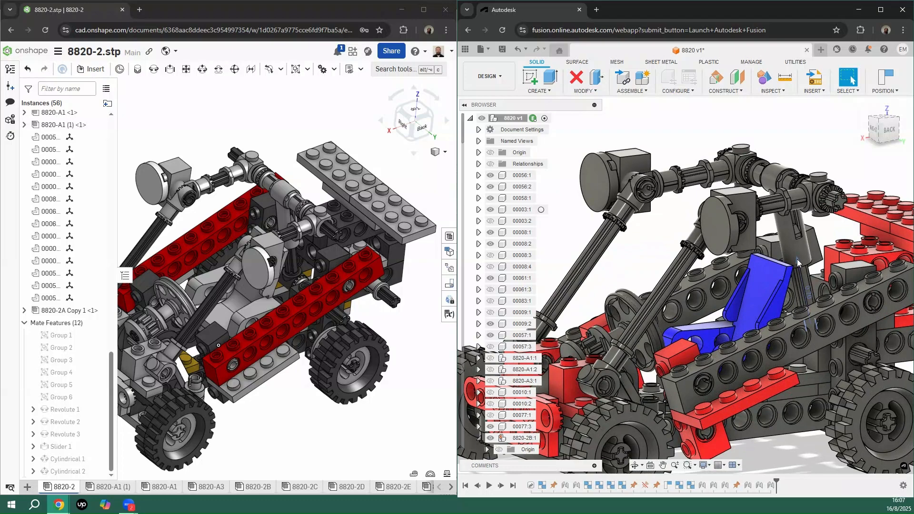
Step: Find the piston's slider joint in the browser, hide its glyph, and select the piston cylinder's face
{"action": "right_click", "coordinate": [798, 261]}
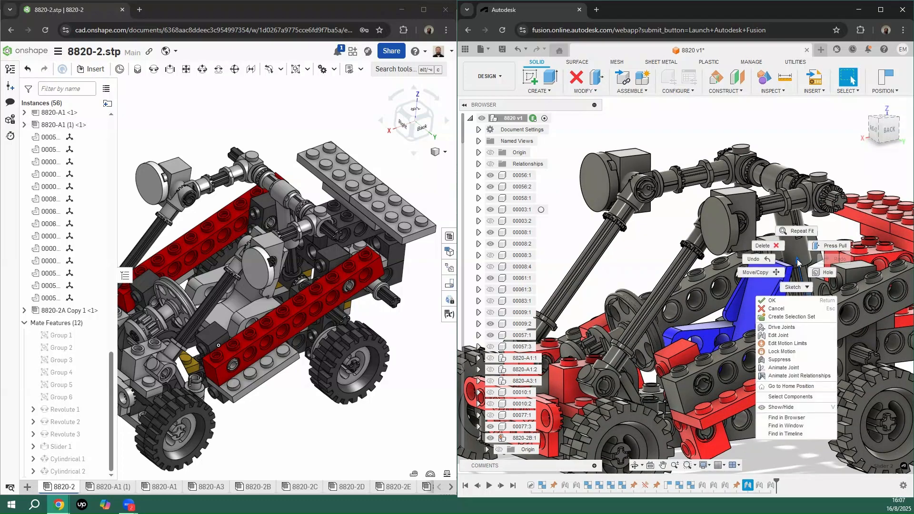
{"action": "left_click", "coordinate": [791, 419]}
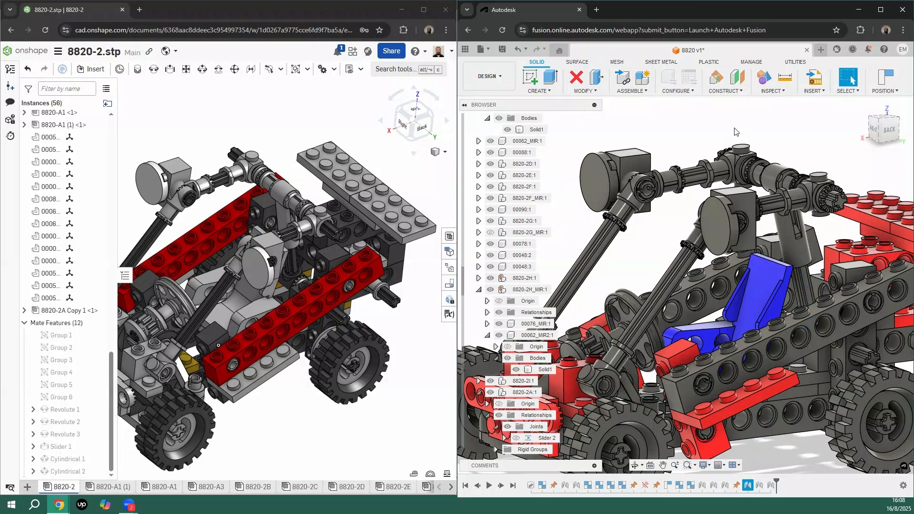
{"action": "left_click", "coordinate": [812, 249]}
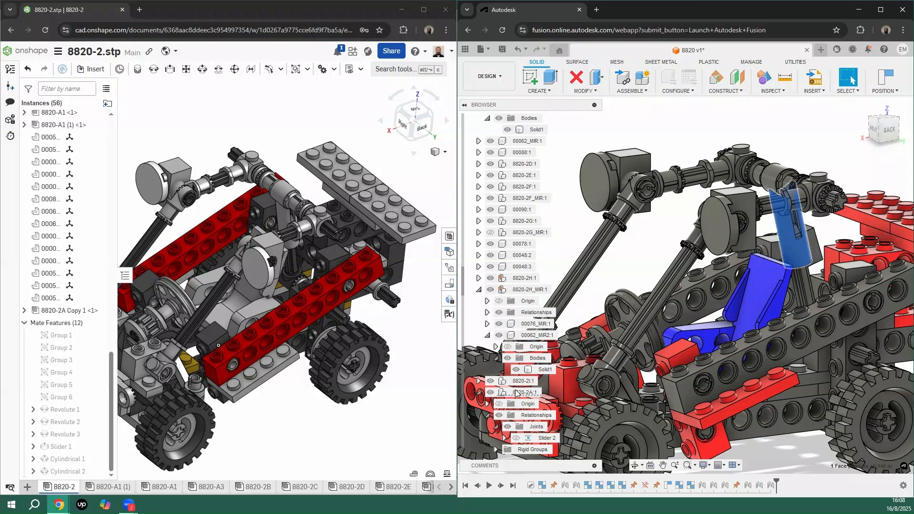
{"action": "left_click", "coordinate": [516, 393]}
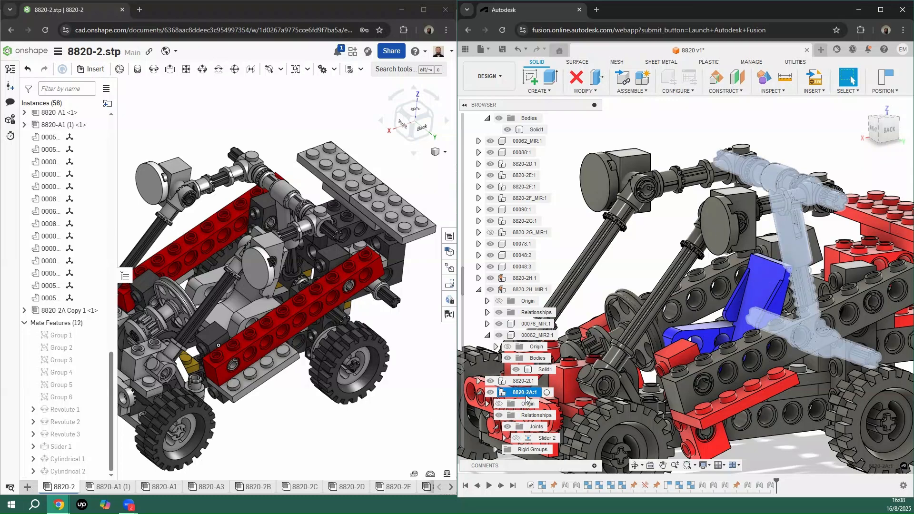
{"action": "right_click", "coordinate": [523, 397]}
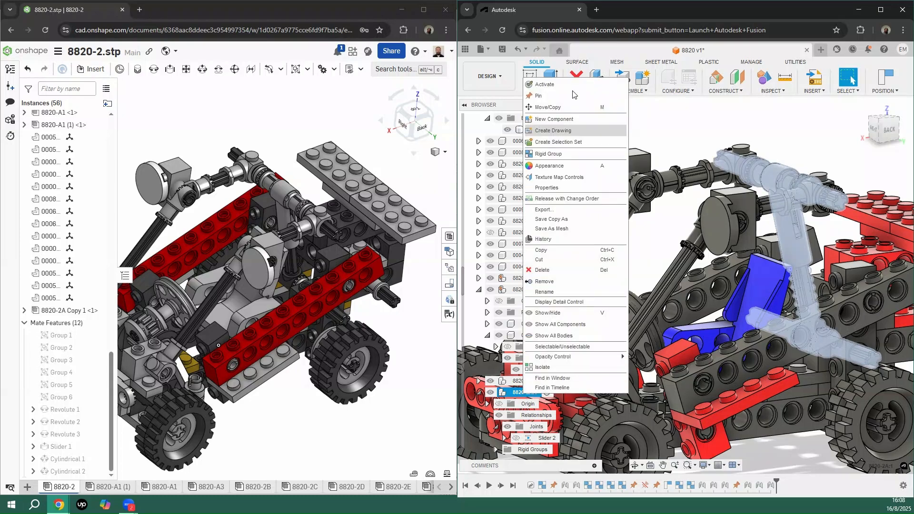
{"action": "left_click", "coordinate": [687, 126]}
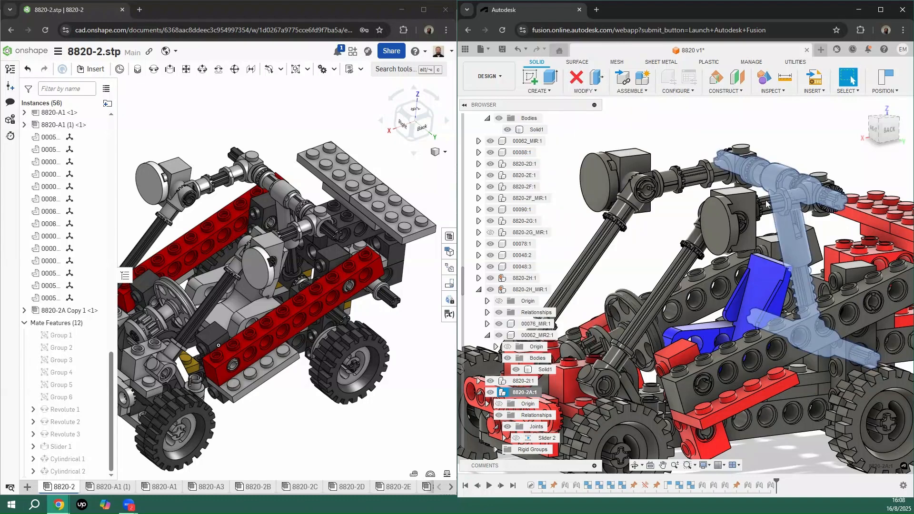
{"action": "scroll", "coordinate": [768, 205], "scroll_direction": "down", "scroll_amount": 3}
{"action": "scroll", "coordinate": [790, 182], "scroll_direction": "down", "scroll_amount": 2}
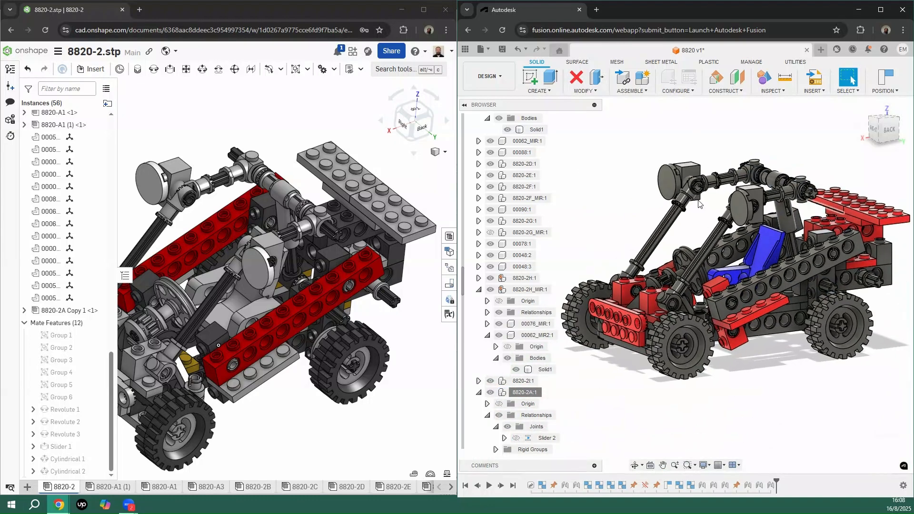
Step: Switch to the Onshape assembly and inspect the piston cylinder and the Cylindrical 2 mate to find the mate that controls the sliding
{"action": "left_click", "coordinate": [277, 141]}
{"action": "scroll", "coordinate": [288, 171], "scroll_direction": "up", "scroll_amount": 4}
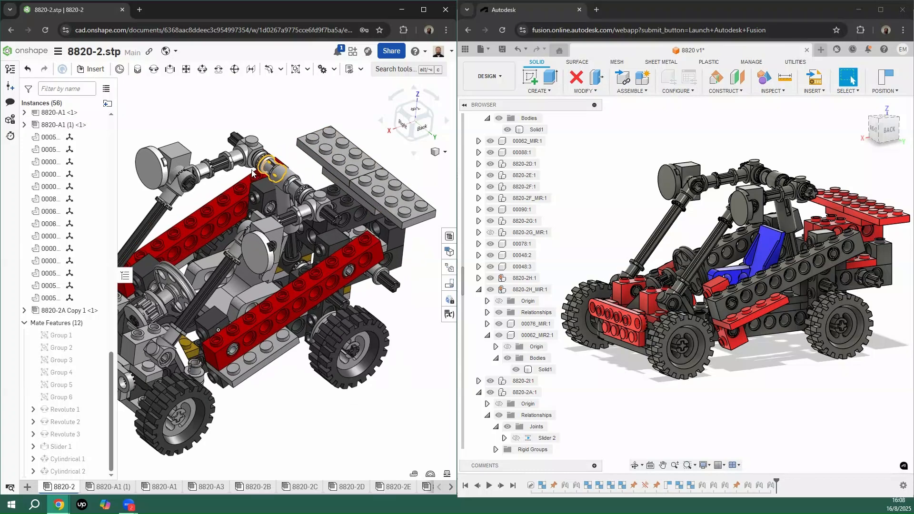
{"action": "left_click", "coordinate": [285, 185]}
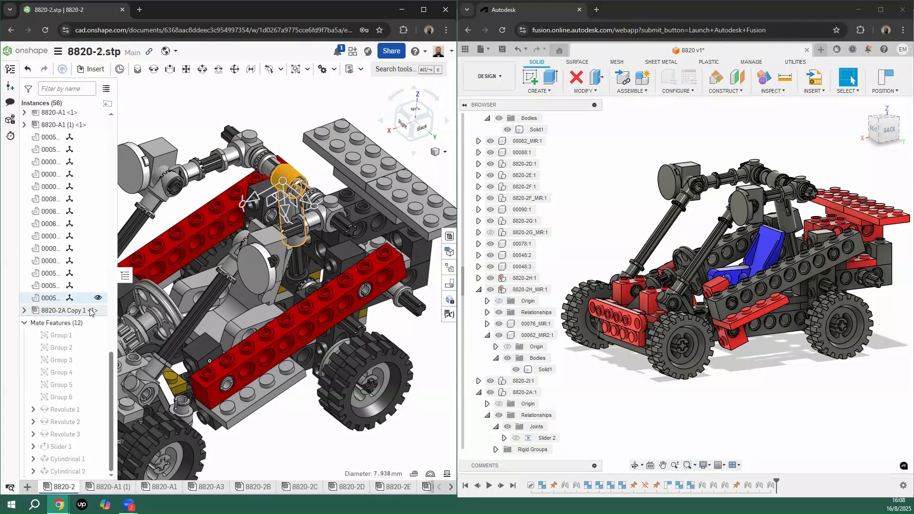
{"action": "left_click", "coordinate": [320, 436]}
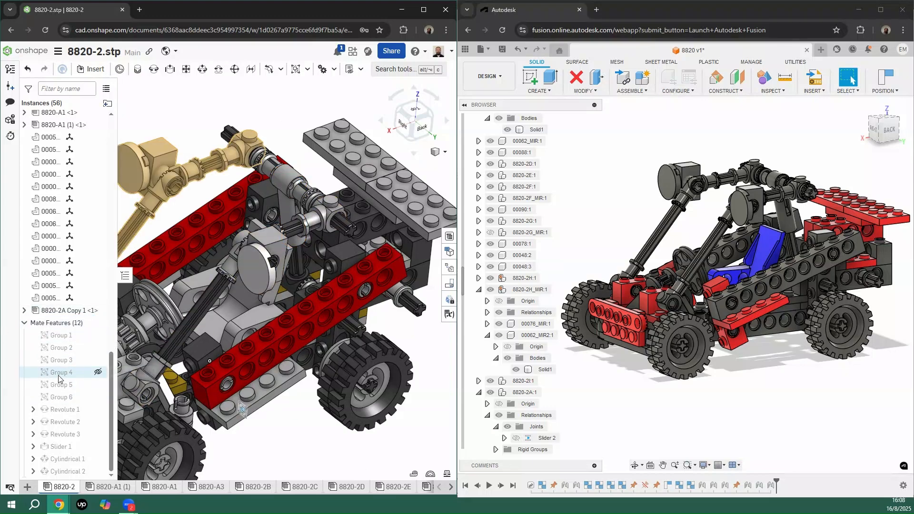
{"action": "left_click", "coordinate": [61, 472]}
{"action": "scroll", "coordinate": [343, 397], "scroll_direction": "down", "scroll_amount": 5}
{"action": "scroll", "coordinate": [232, 468], "scroll_direction": "up", "scroll_amount": 3}
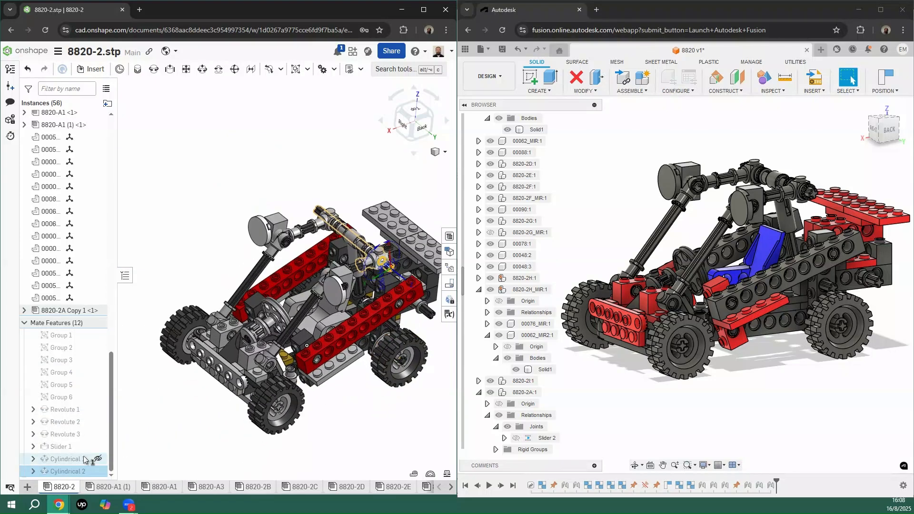
Step: Edit the Slider 1 mate in Onshape, enable its limits, and set the minimum Z distance to 0.5 in
{"action": "left_click", "coordinate": [63, 448]}
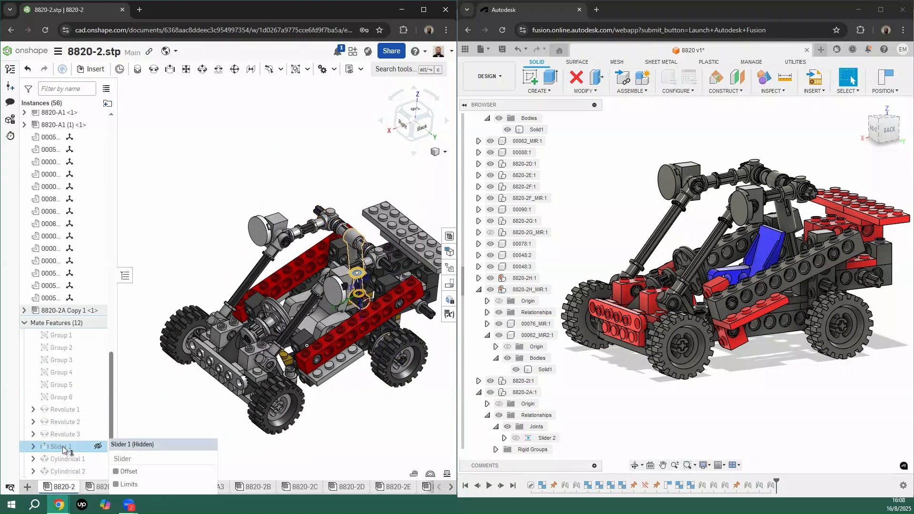
{"action": "right_click", "coordinate": [64, 449]}
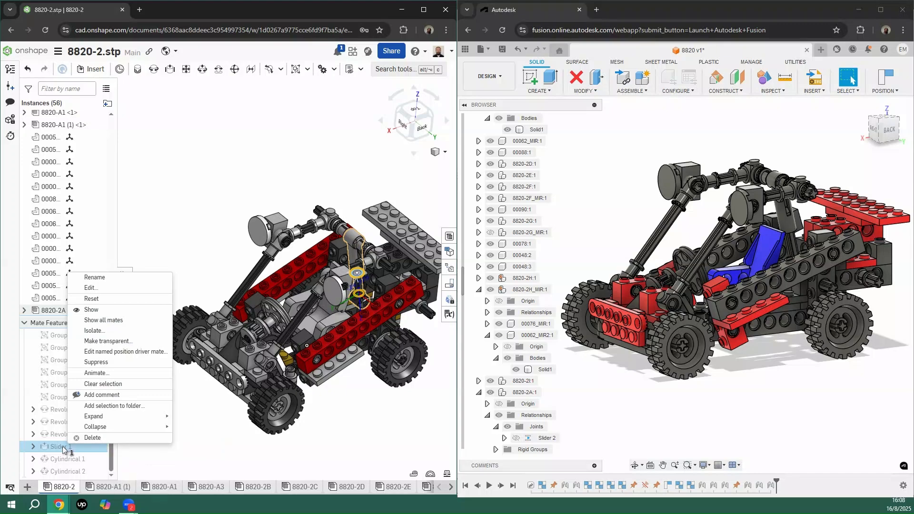
{"action": "left_click", "coordinate": [91, 288]}
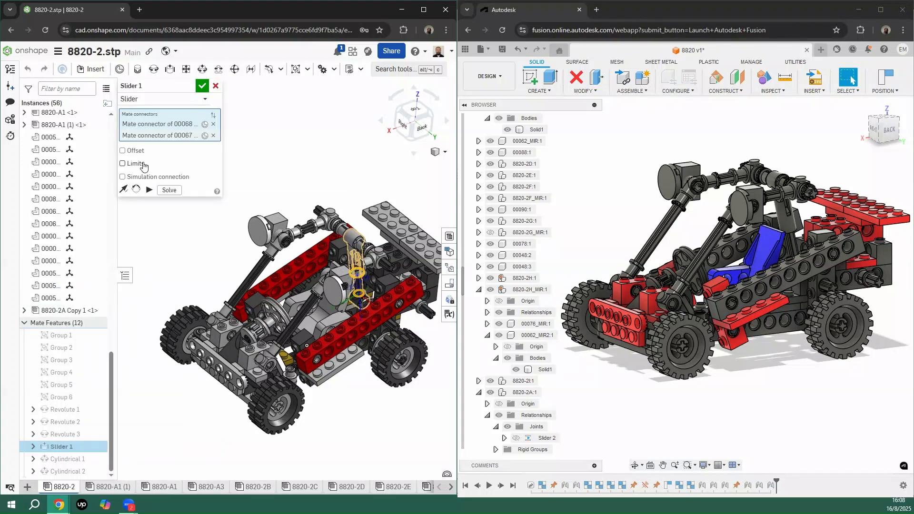
{"action": "left_click", "coordinate": [123, 163]}
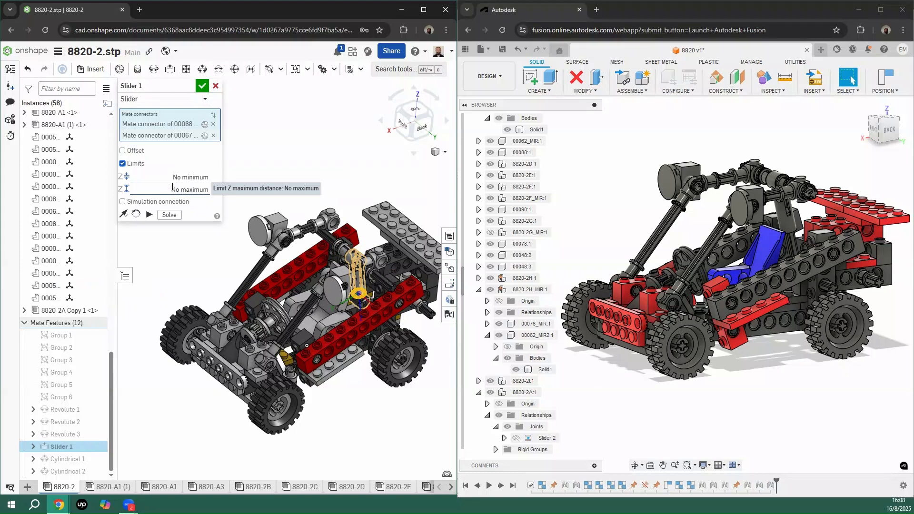
{"action": "left_click", "coordinate": [184, 178]}
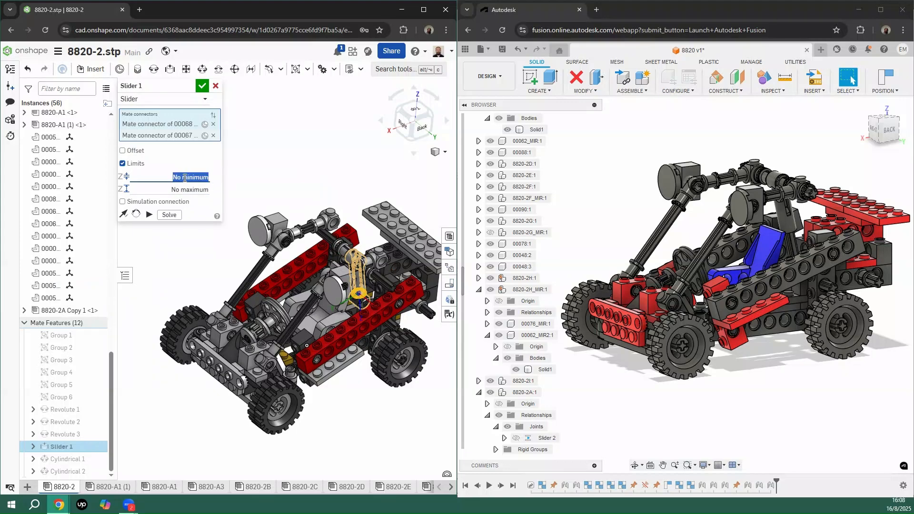
{"action": "type", "text": "0.5in"}
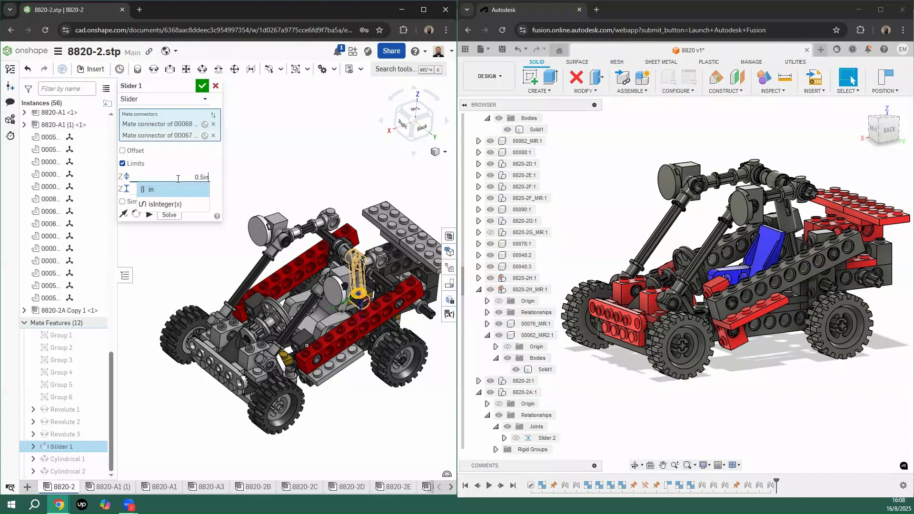
{"action": "key", "text": "Return"}
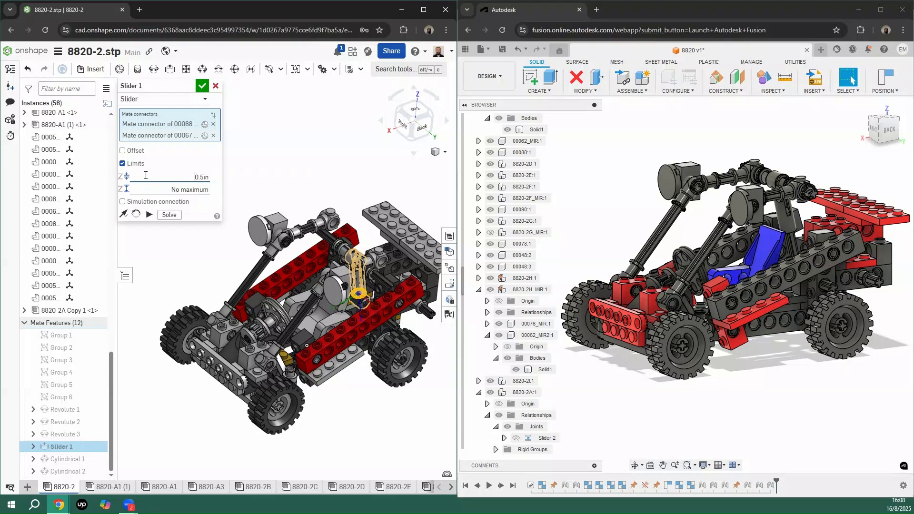
Step: Set the Slider 1 mate's maximum Z limit to 0.7 in, recheck both limits, and accept the edited mate
{"action": "left_click", "coordinate": [190, 190]}
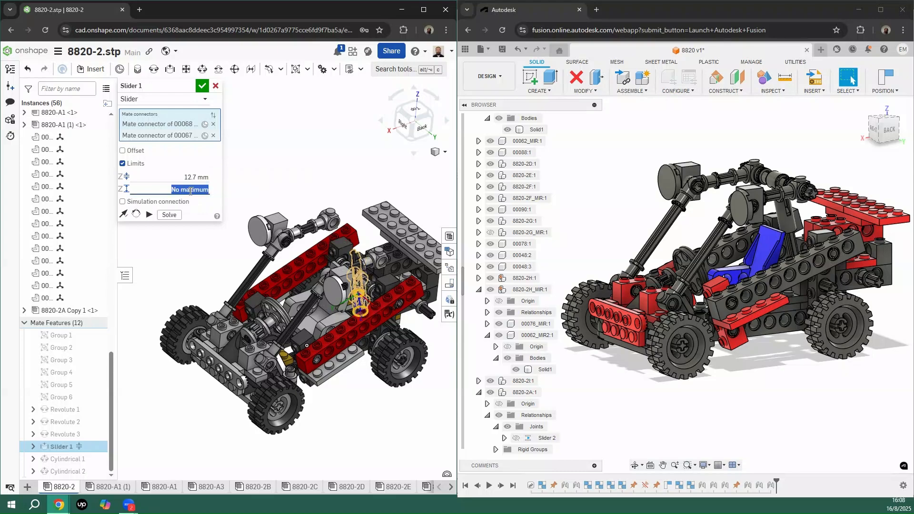
{"action": "type", "text": "0.7 in"}
{"action": "key", "text": "Return"}
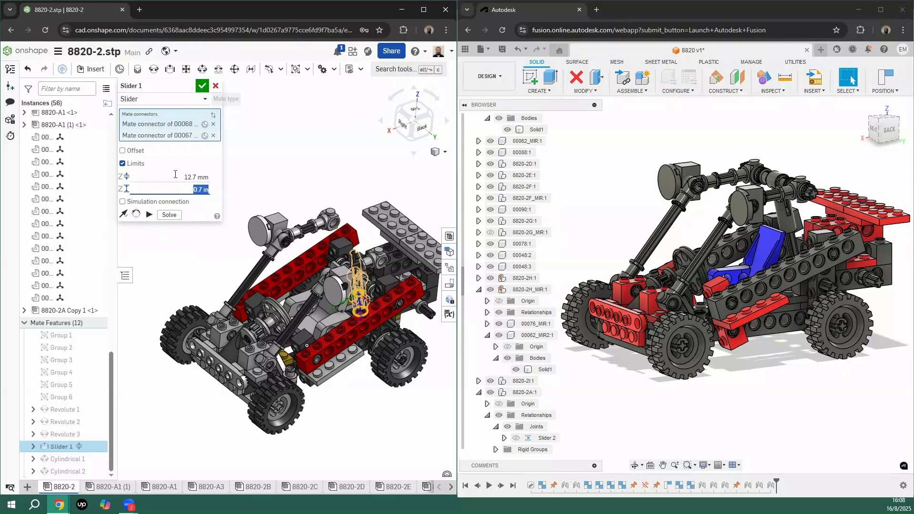
{"action": "left_click", "coordinate": [149, 215]}
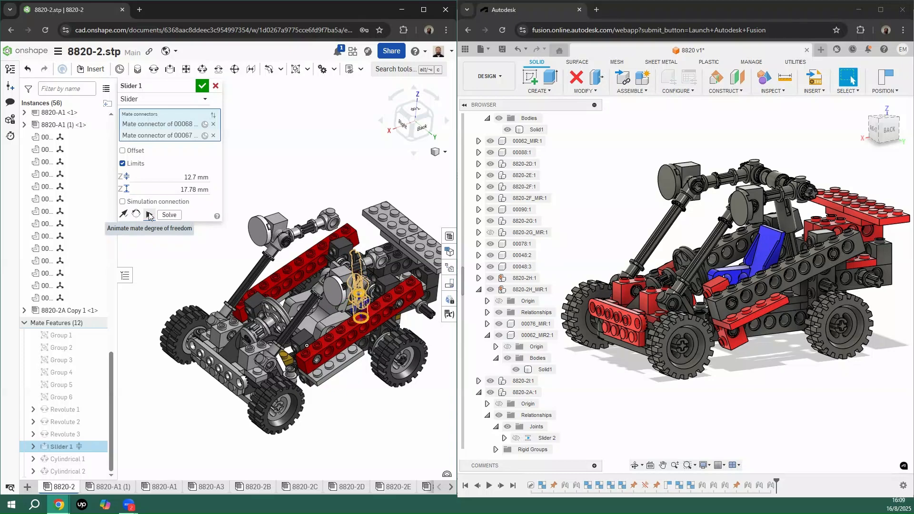
{"action": "left_click", "coordinate": [179, 180]}
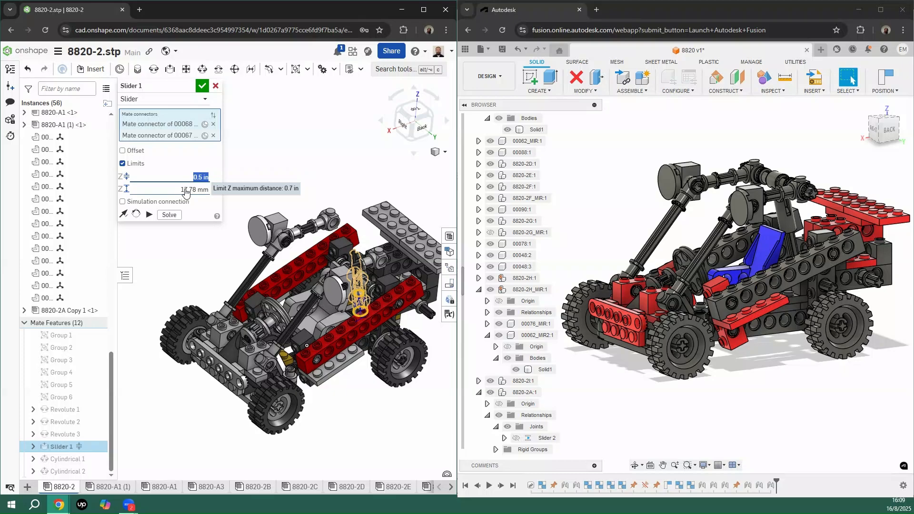
{"action": "left_click", "coordinate": [186, 191]}
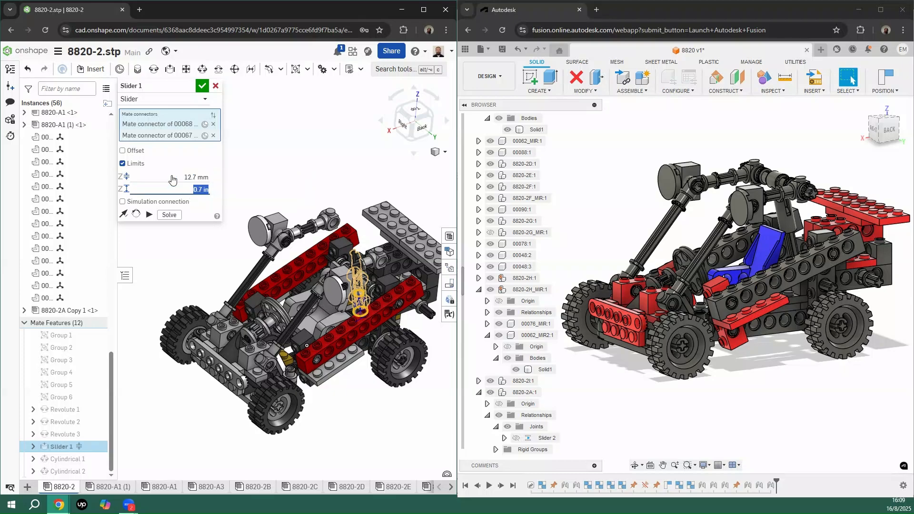
{"action": "key", "text": "Return"}
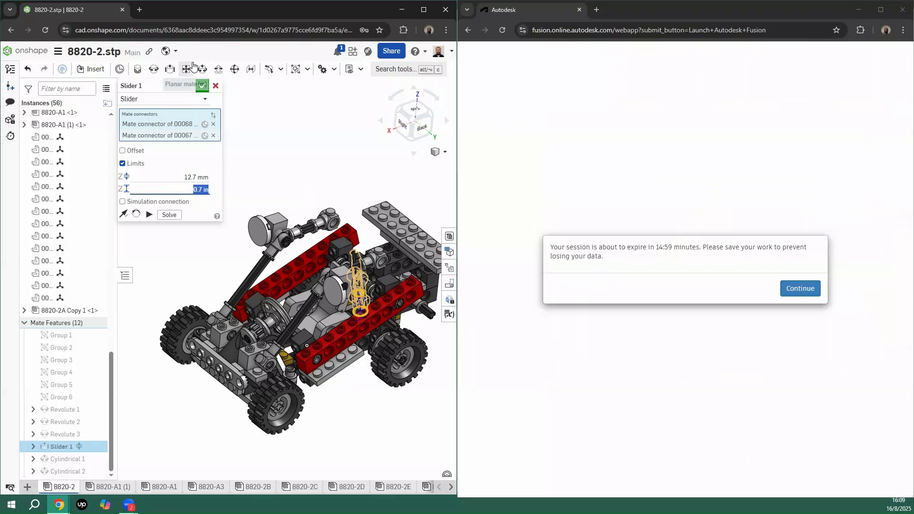
{"action": "left_click", "coordinate": [204, 88]}
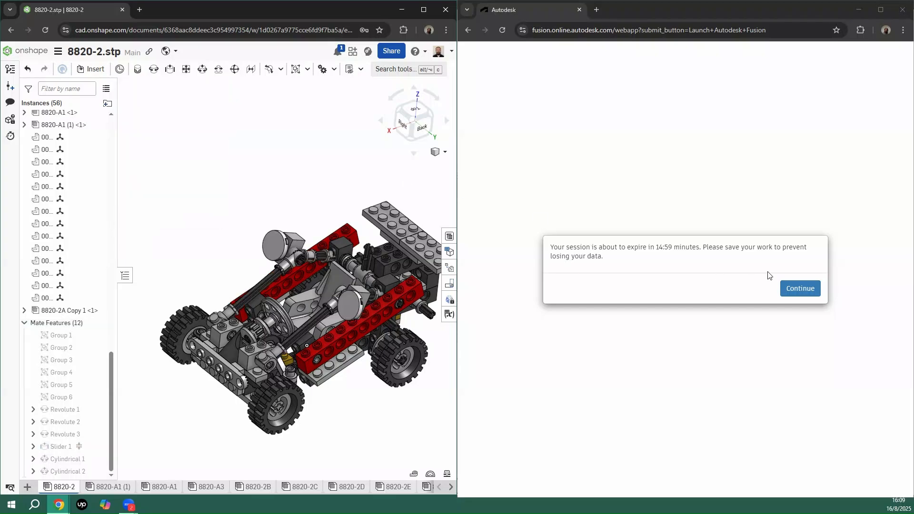
Step: Continue the expiring Fusion session, and select the piston cylinder behind the seat in the Onshape assembly
{"action": "left_click", "coordinate": [799, 290]}
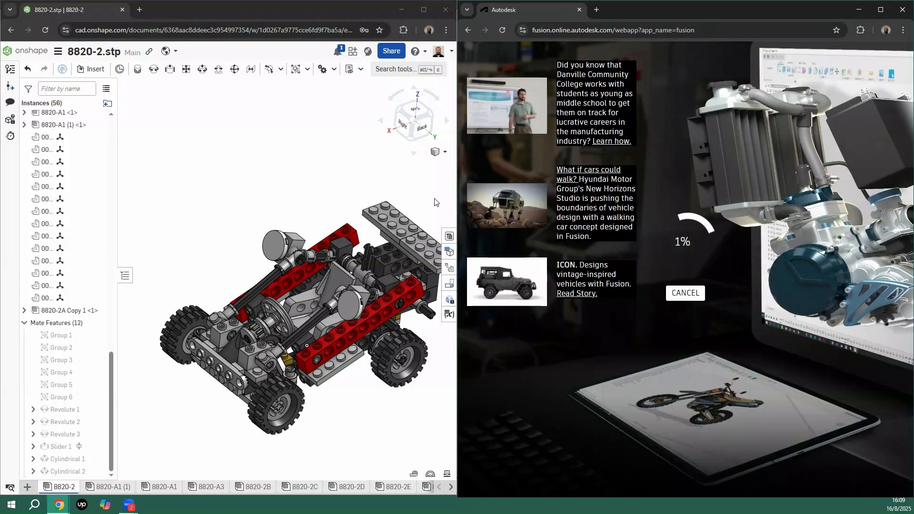
{"action": "left_click", "coordinate": [210, 159]}
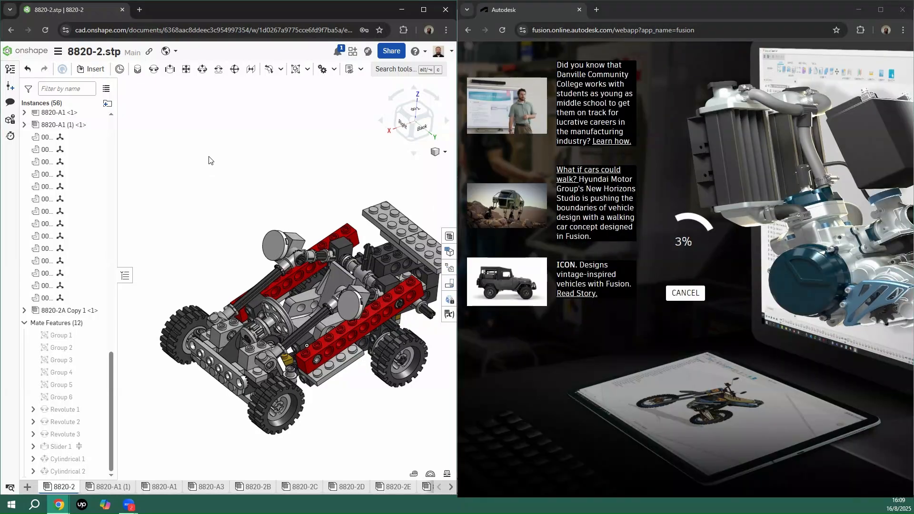
{"action": "scroll", "coordinate": [376, 266], "scroll_direction": "up", "scroll_amount": 3}
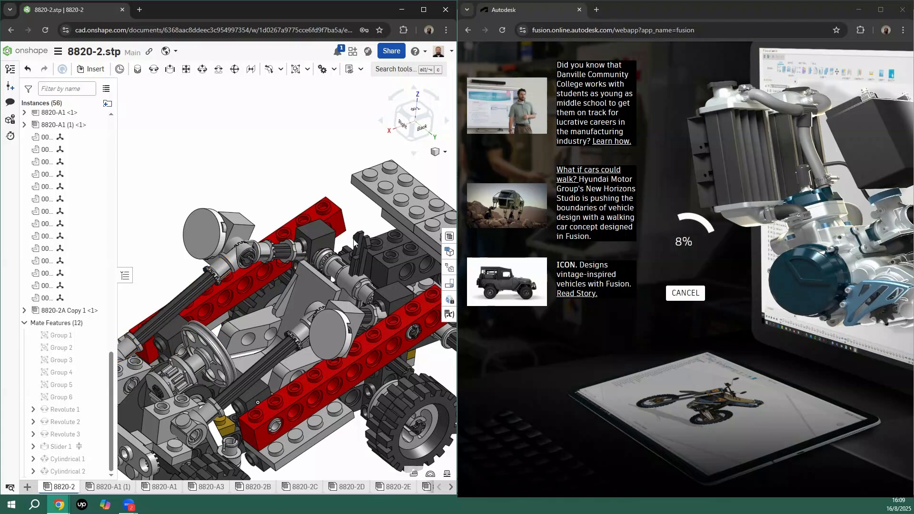
{"action": "left_click", "coordinate": [343, 279]}
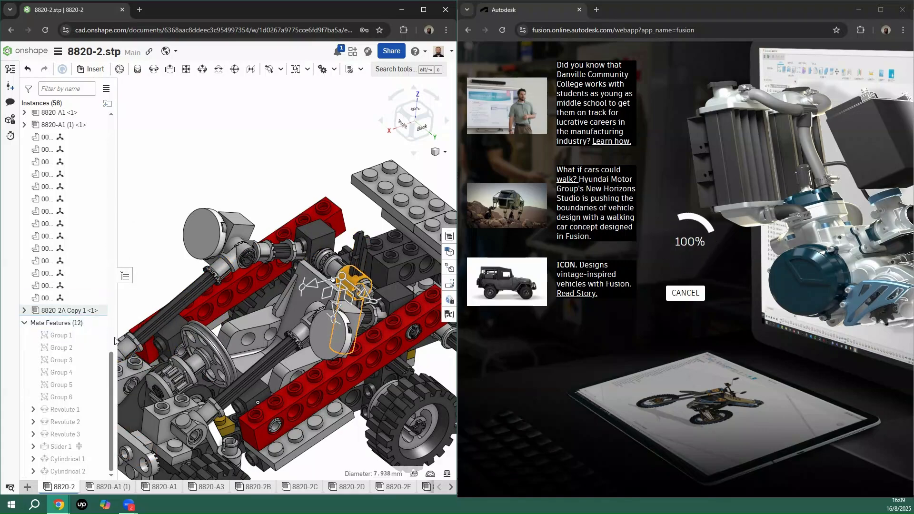
Step: Edit the Slider 1 mate to use a minimum limit of -0.5 in and a maximum of -0.7 in, and accept it
{"action": "right_click", "coordinate": [58, 450]}
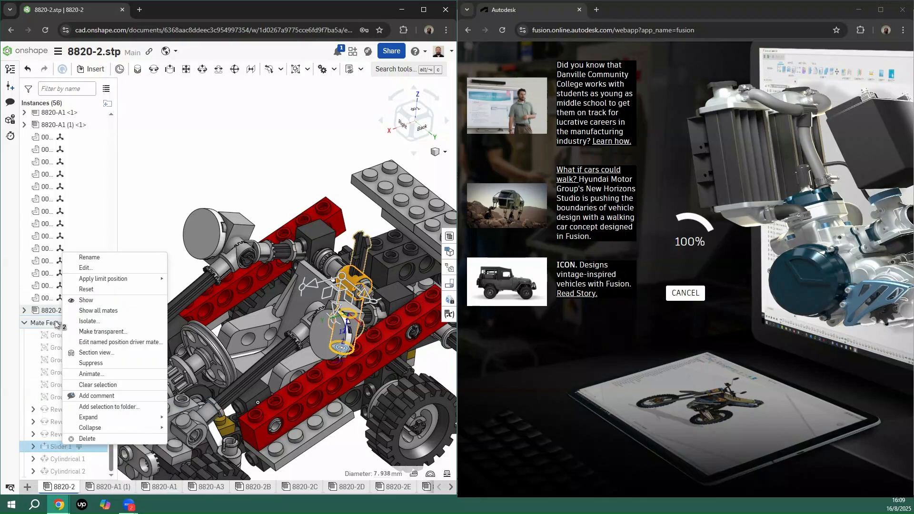
{"action": "left_click", "coordinate": [94, 269]}
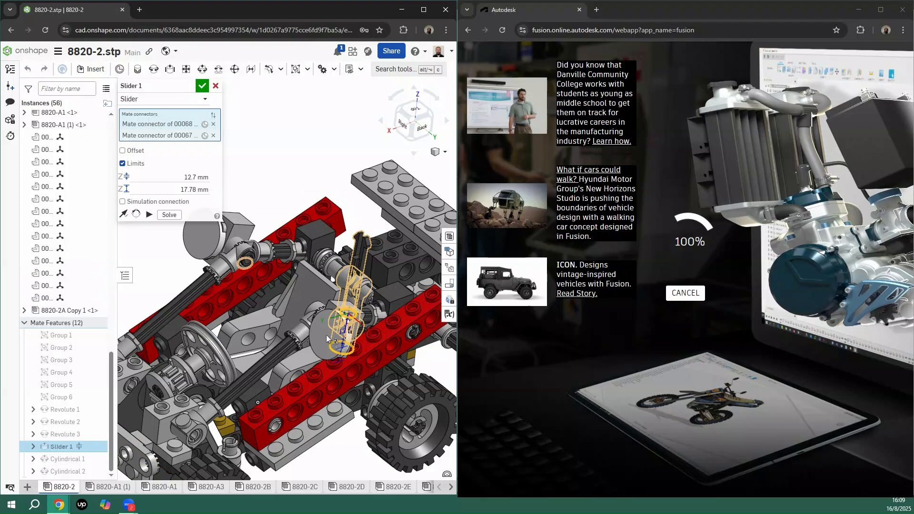
{"action": "left_click", "coordinate": [186, 181]}
{"action": "left_click", "coordinate": [193, 176]}
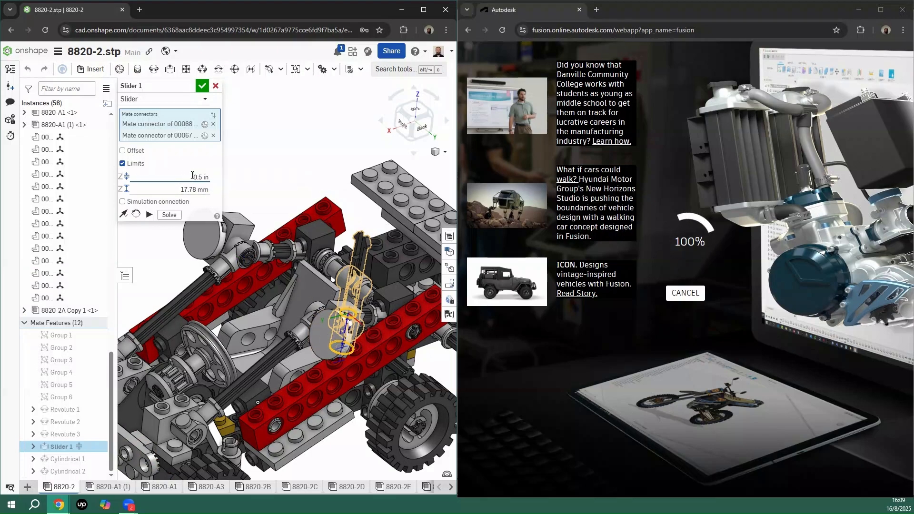
{"action": "left_click", "coordinate": [192, 190]}
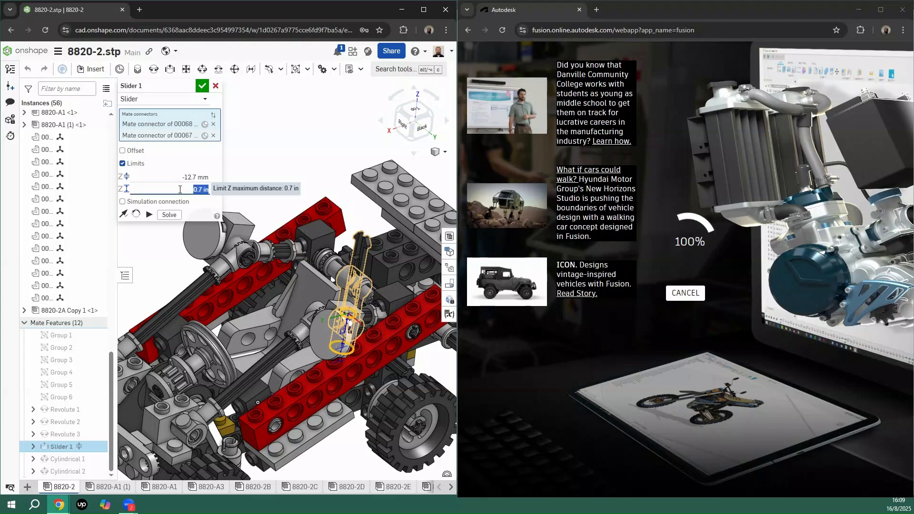
{"action": "type", "text": "-17"}
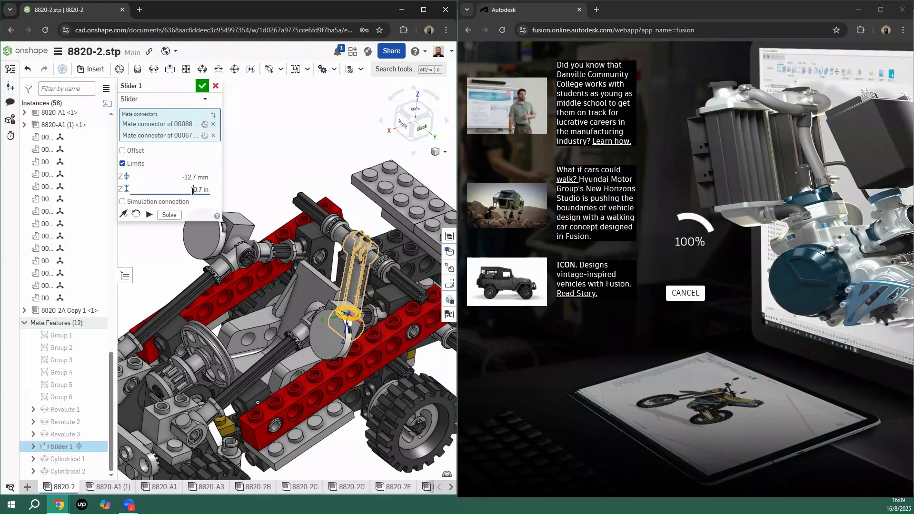
{"action": "left_click", "coordinate": [202, 86]}
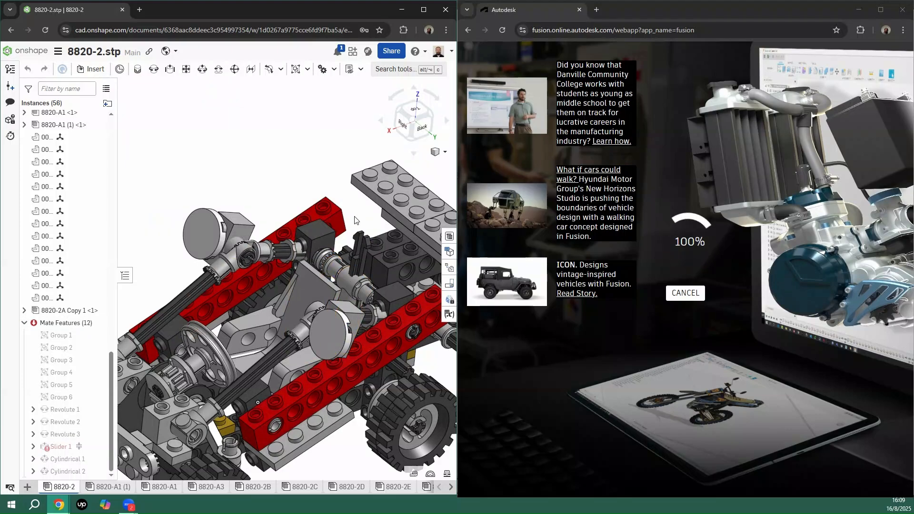
Step: Test the roll cage's travel, and edit the Slider 1 mate to a minimum limit of -0.7 in and a maximum of -12.7 mm
{"action": "left_click_drag", "start_coordinate": [339, 275], "coordinate": [350, 210]}
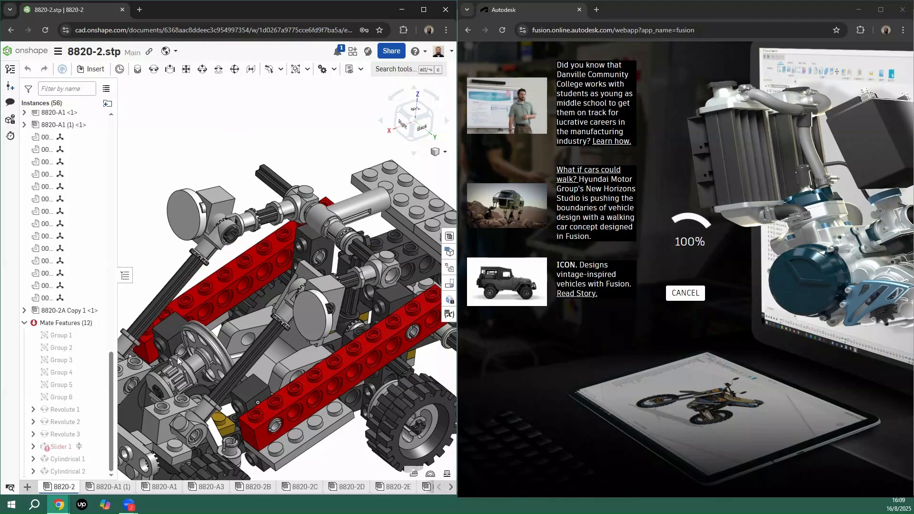
{"action": "right_click", "coordinate": [54, 451]}
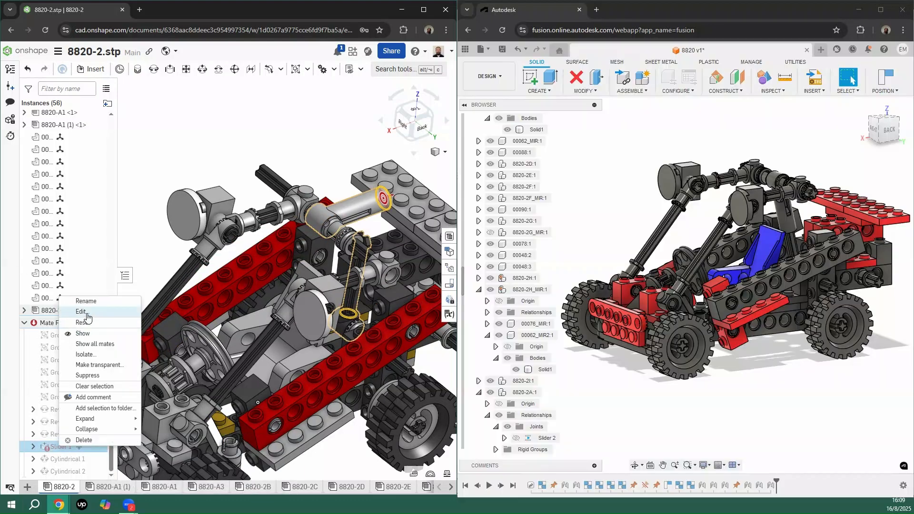
{"action": "left_click", "coordinate": [82, 312]}
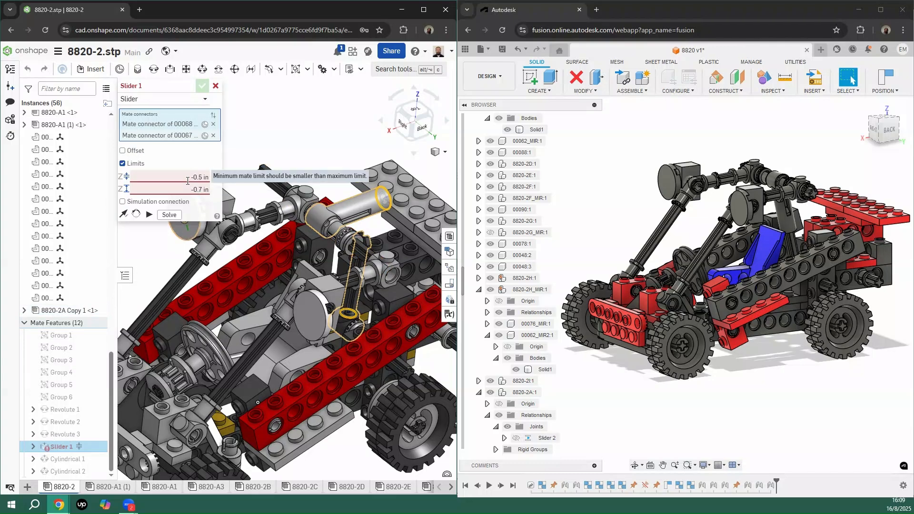
{"action": "left_click", "coordinate": [193, 179]}
{"action": "left_click", "coordinate": [194, 178]}
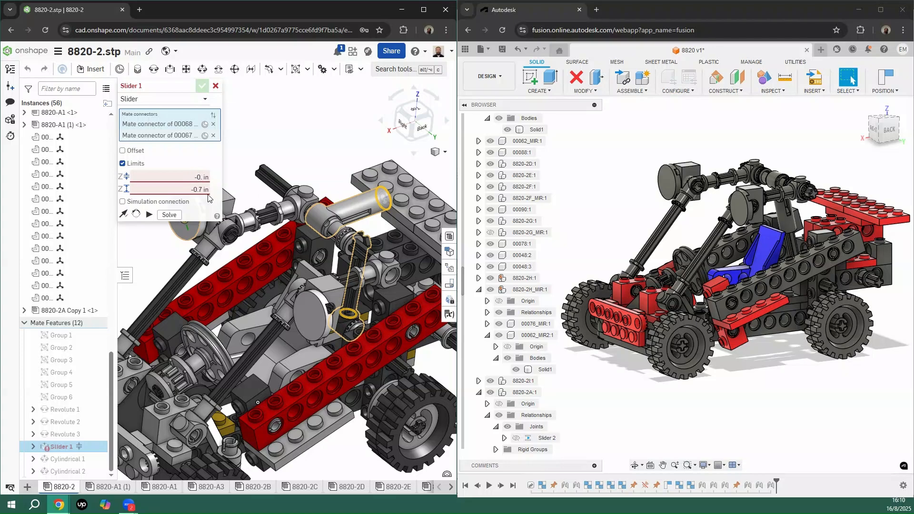
{"action": "left_click", "coordinate": [201, 190]}
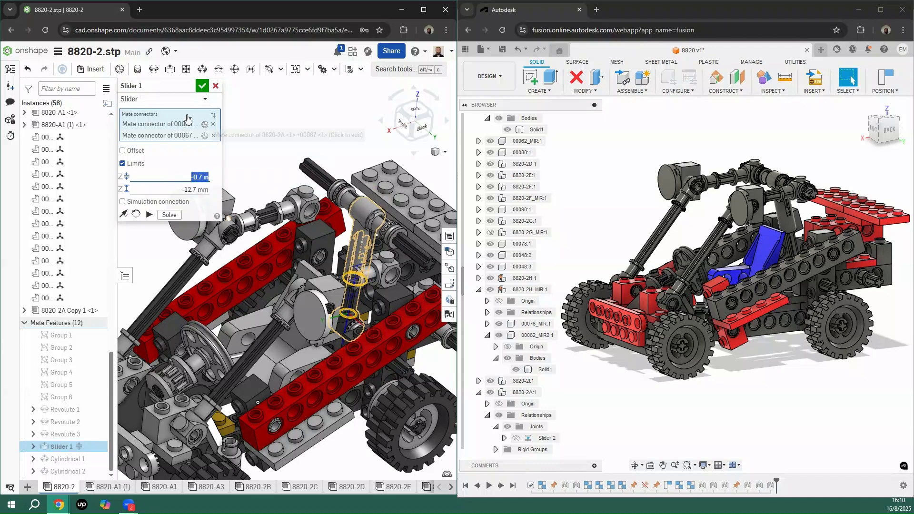
{"action": "left_click", "coordinate": [201, 86]}
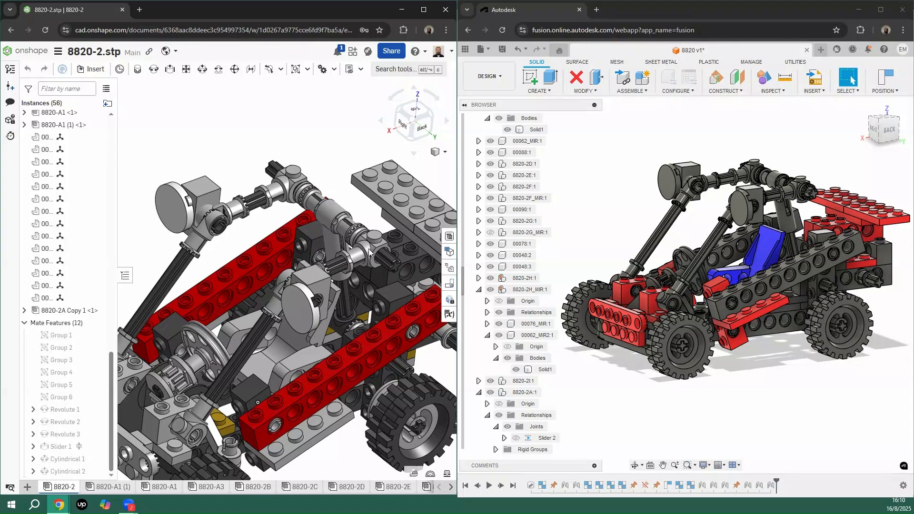
Step: Move the roll cage in the Onshape assembly to check its travel within the corrected slider limits
{"action": "left_click_drag", "start_coordinate": [368, 249], "coordinate": [374, 263]}
{"action": "mouse_move", "coordinate": [341, 177]}
{"action": "right_mouse_down"}
{"action": "mouse_move", "coordinate": [312, 155]}
{"action": "mouse_move", "coordinate": [334, 177]}
{"action": "right_mouse_up"}
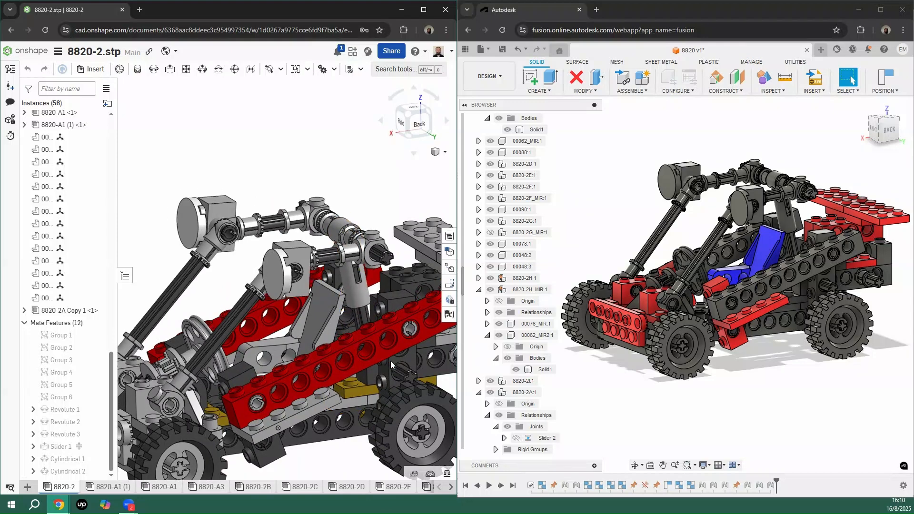
{"action": "scroll", "coordinate": [321, 174], "scroll_direction": "down", "scroll_amount": 5}
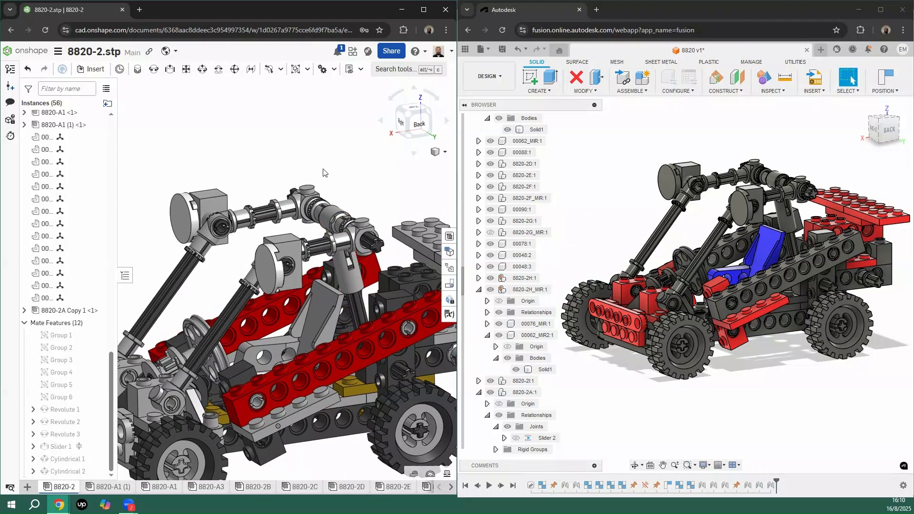
{"action": "right_click_drag", "start_coordinate": [321, 174], "coordinate": [355, 215]}
{"action": "scroll", "coordinate": [229, 161], "scroll_direction": "up", "scroll_amount": 5}
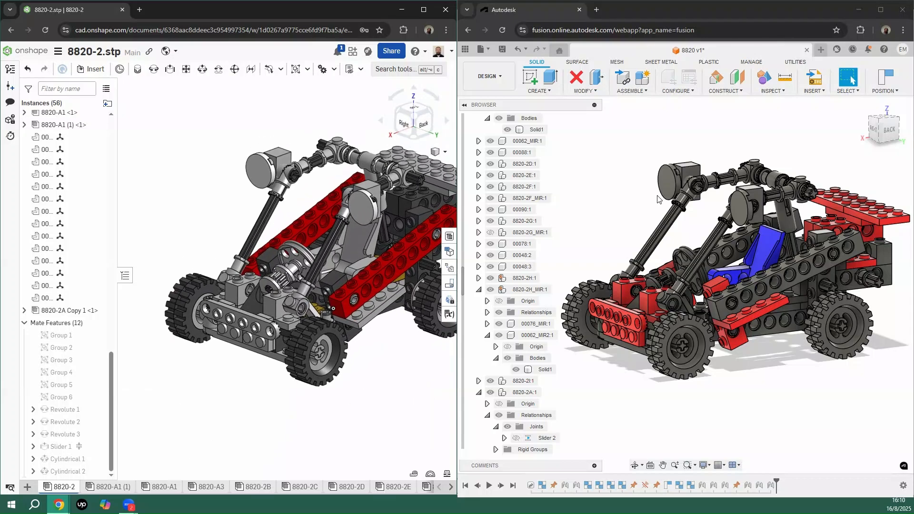
Step: Compare the whole car in Fusion and Onshape from matching views, examining the roll cage and rear pistons
{"action": "left_click", "coordinate": [661, 169]}
{"action": "scroll", "coordinate": [716, 142], "scroll_direction": "down", "scroll_amount": 1}
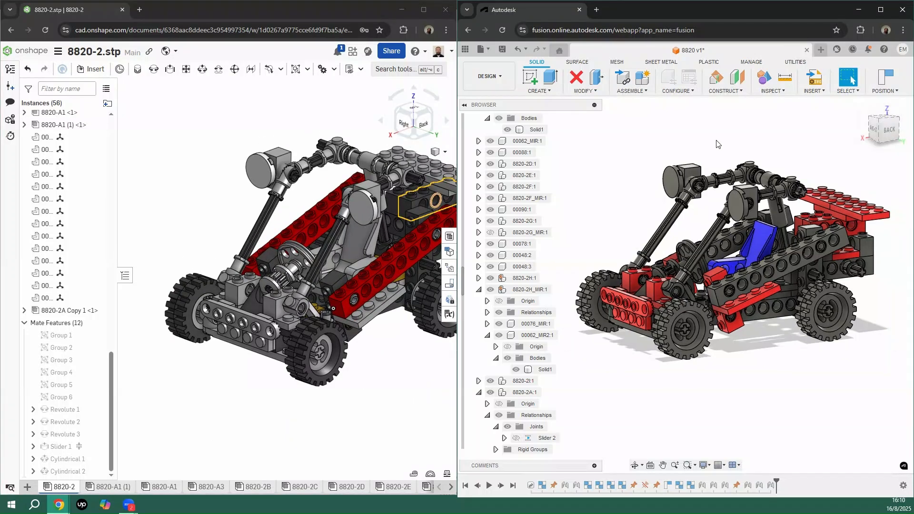
{"action": "mouse_move", "coordinate": [711, 141]}
{"action": "middle_mouse_down"}
{"action": "mouse_move", "coordinate": [717, 148]}
{"action": "mouse_move", "coordinate": [706, 144]}
{"action": "middle_mouse_up"}
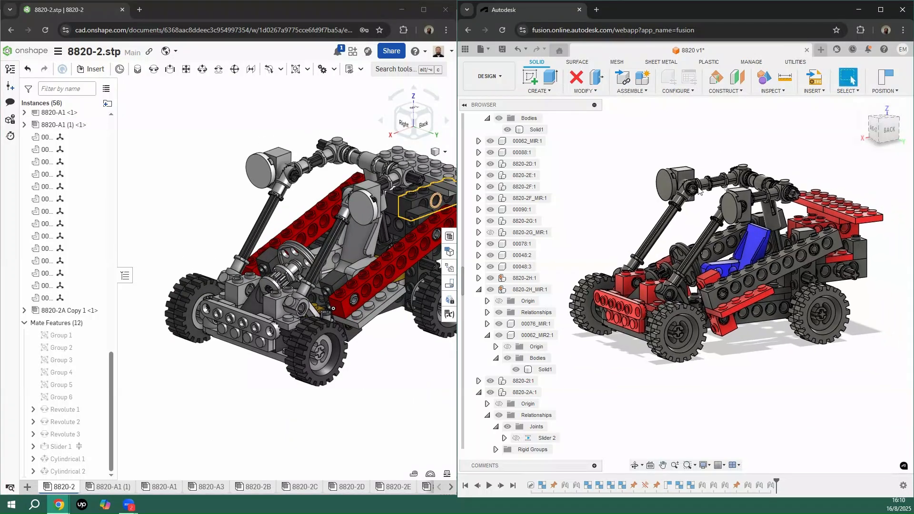
{"action": "scroll", "coordinate": [233, 145], "scroll_direction": "down", "scroll_amount": 2}
{"action": "left_click", "coordinate": [215, 139]}
{"action": "scroll", "coordinate": [386, 169], "scroll_direction": "up", "scroll_amount": 3}
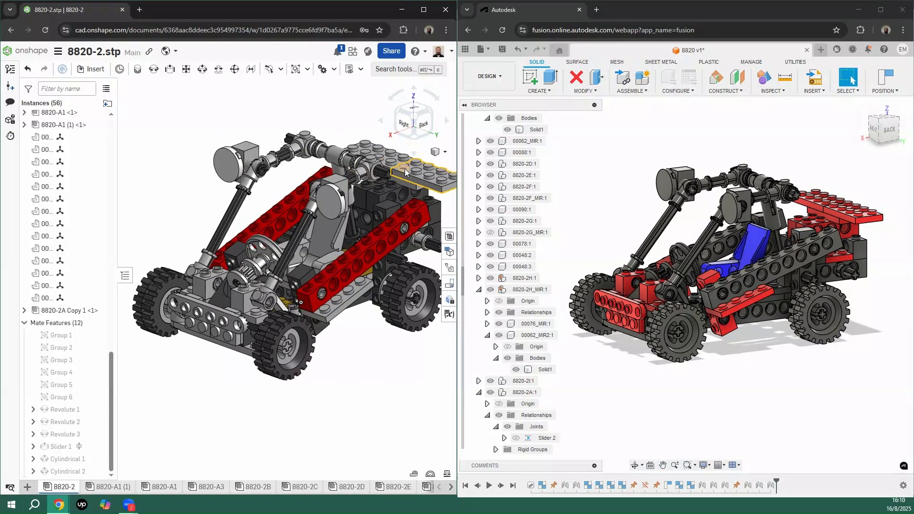
{"action": "left_click", "coordinate": [800, 168]}
{"action": "scroll", "coordinate": [803, 167], "scroll_direction": "up", "scroll_amount": 1}
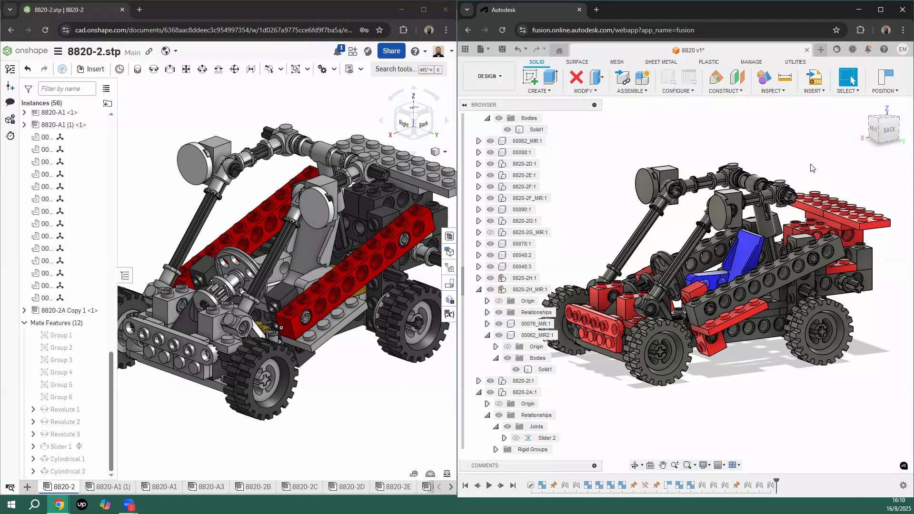